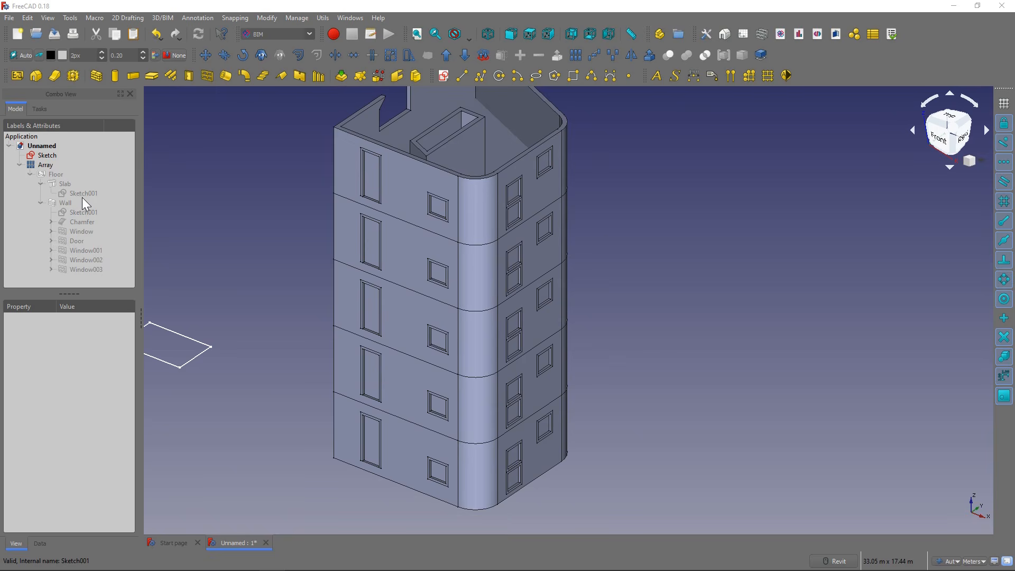
# Step: Set the length constraint of the slab's base sketch, Sketch001, to 12 m
pyautogui.click(83, 194)
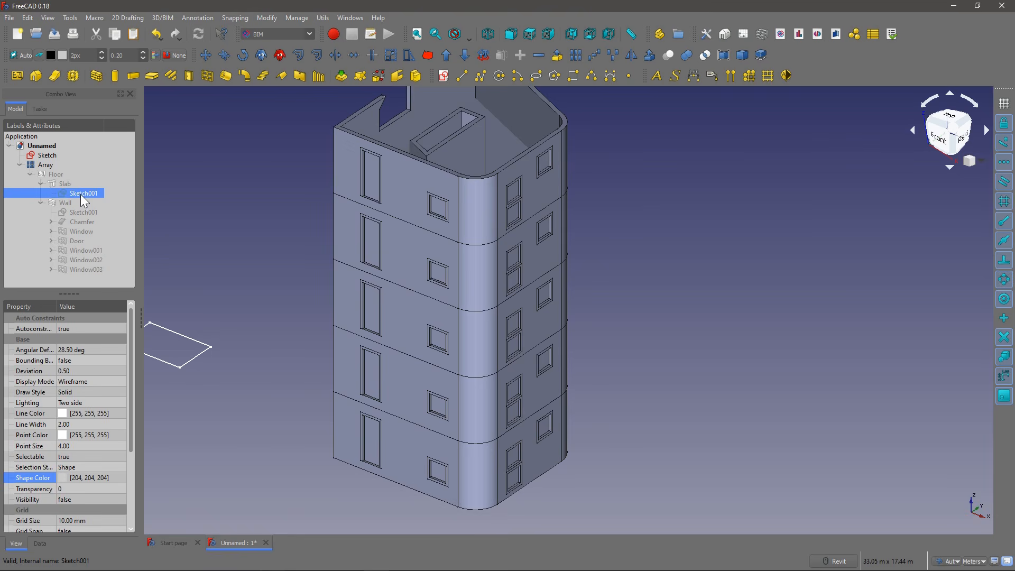
pyautogui.click(39, 543)
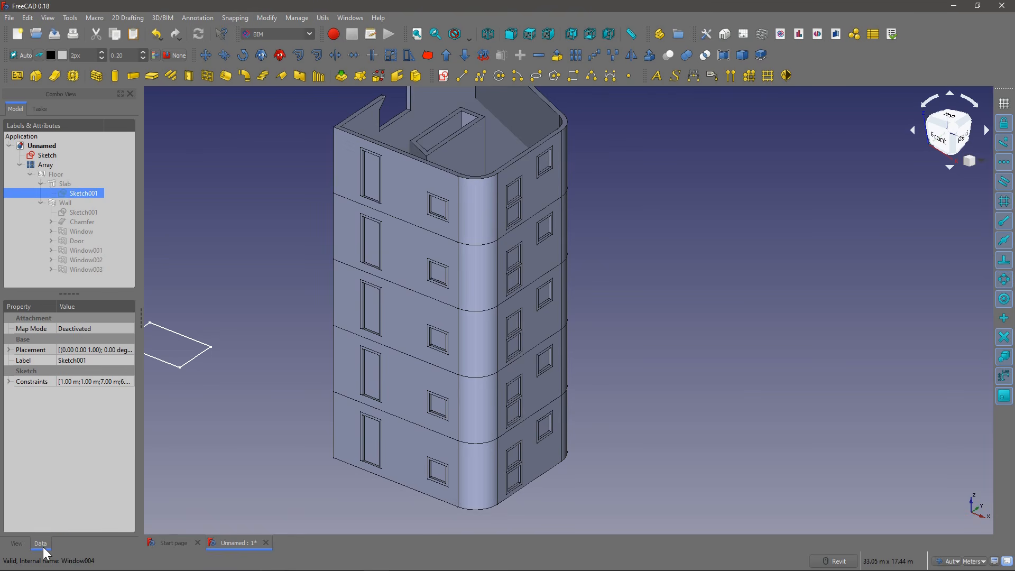
pyautogui.click(9, 381)
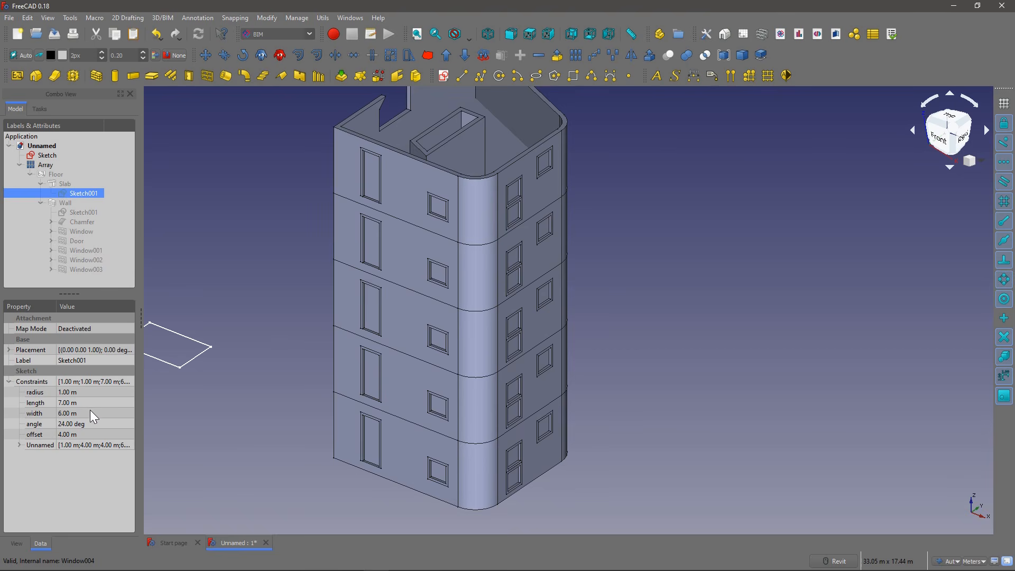
pyautogui.click(80, 392)
pyautogui.click(85, 402)
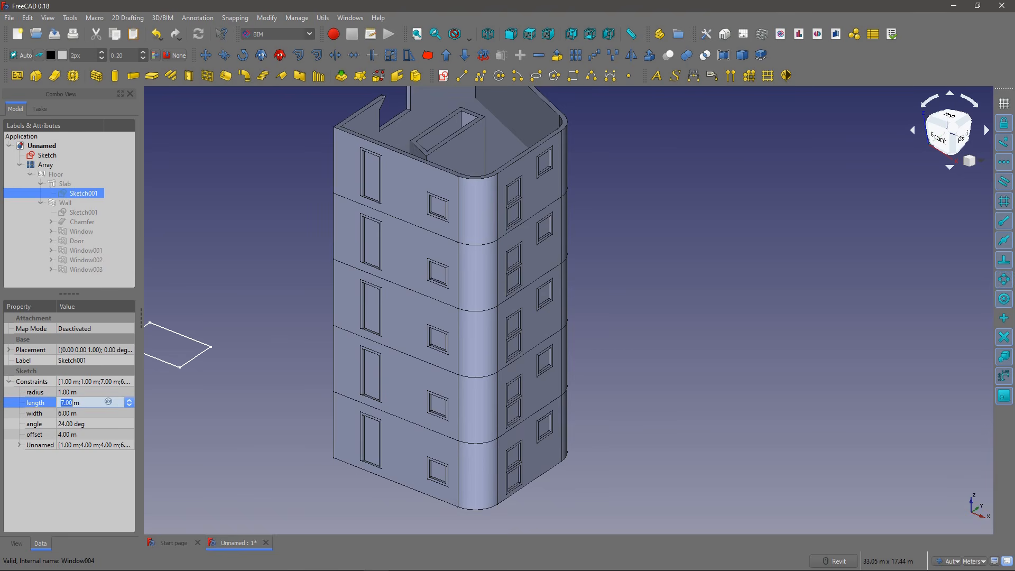
pyautogui.write('1')
pyautogui.press('Return')
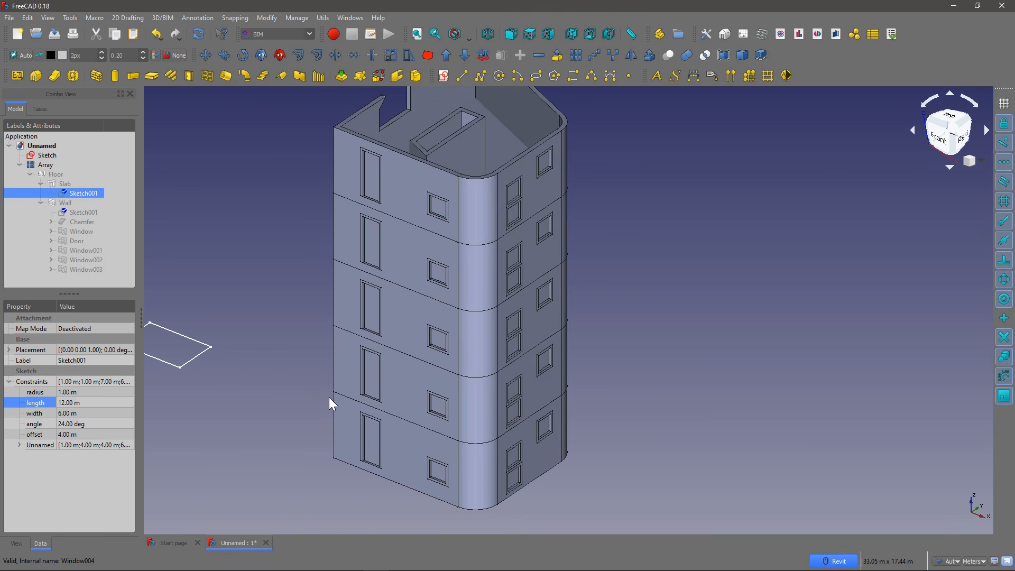
pyautogui.scroll(-2, 330, 404)
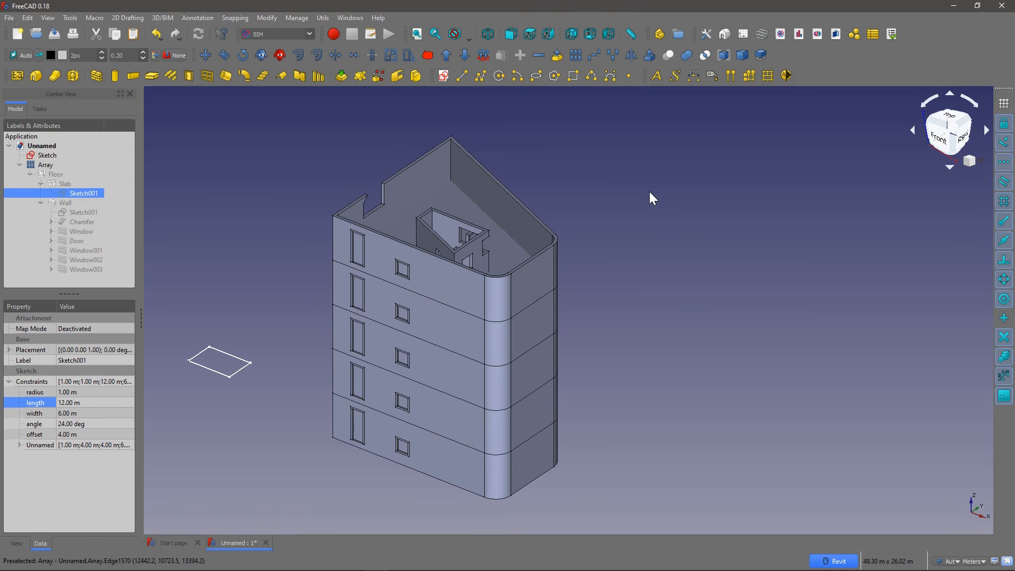
pyautogui.moveTo(279, 319)
pyautogui.mouseDown(button='middle')
pyautogui.moveTo(378, 272)
pyautogui.moveTo(472, 312)
pyautogui.moveTo(532, 317)
pyautogui.mouseUp(button='middle')
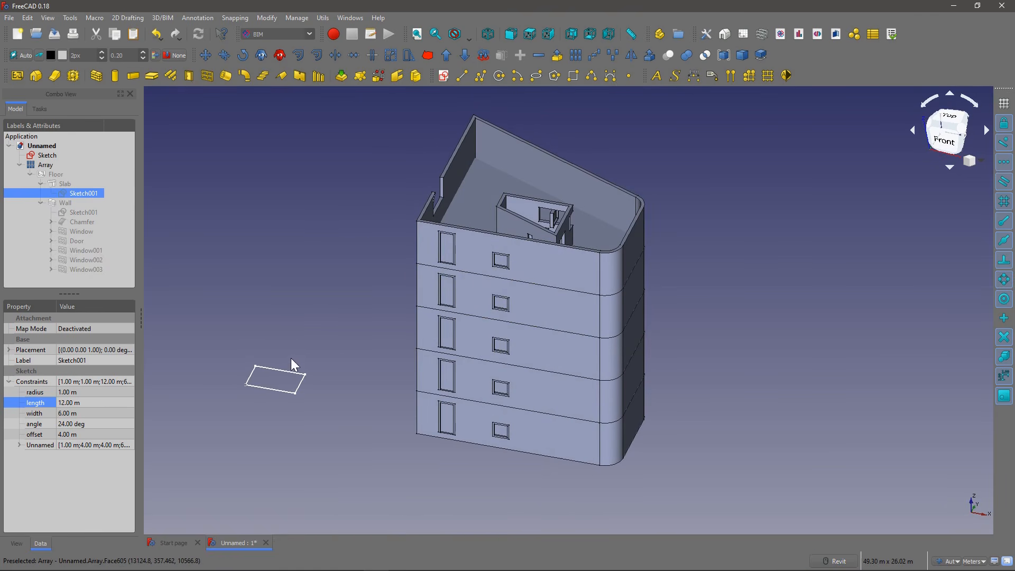
# Step: Hide the building array and select the standalone rectangle sketch
pyautogui.click(50, 165)
pyautogui.press('space')
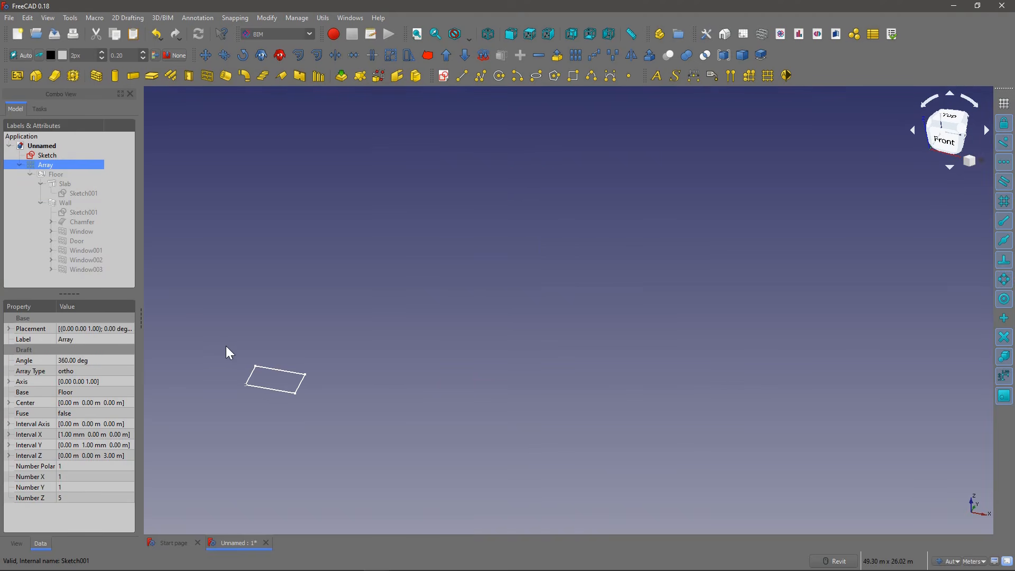
pyautogui.click(289, 379)
pyautogui.moveTo(288, 345); pyautogui.dragTo(358, 283, button='middle')
pyautogui.scroll(5, 360, 301)
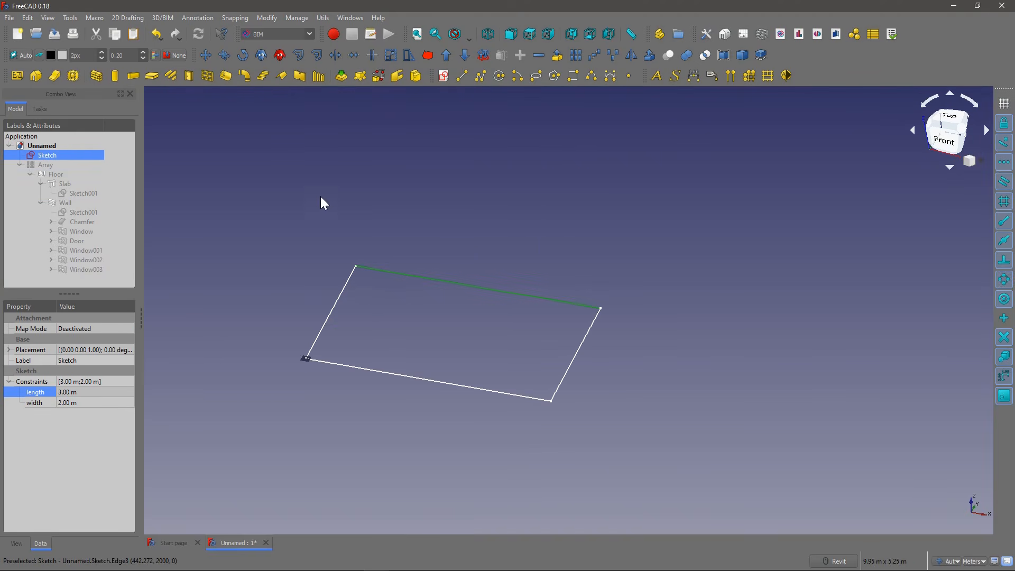
pyautogui.moveTo(338, 208); pyautogui.dragTo(333, 201, button='middle')
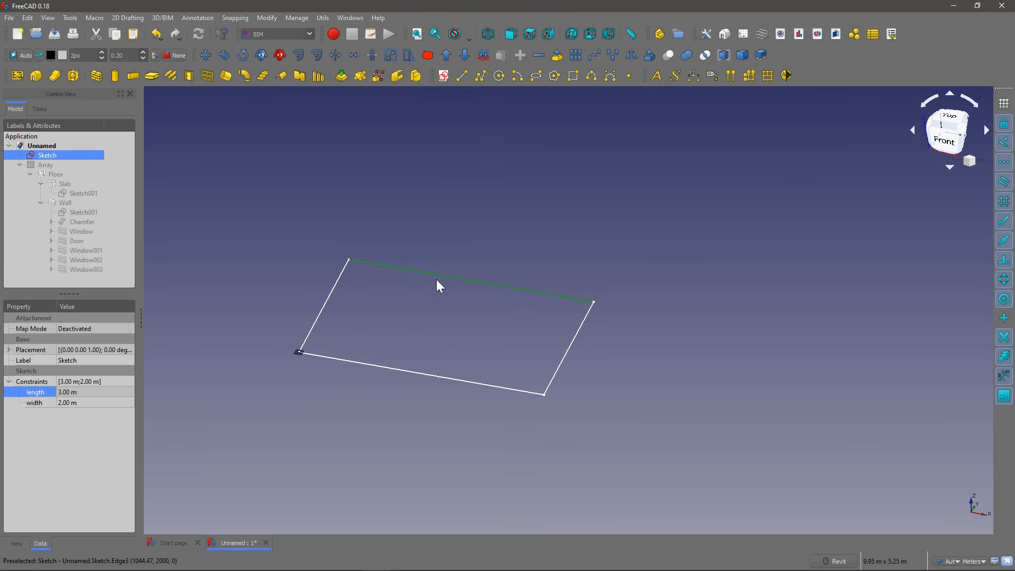
# Step: Open the rectangle sketch for editing, inspect its horizontal length dimension and close the sketch
pyautogui.doubleClick(54, 158)
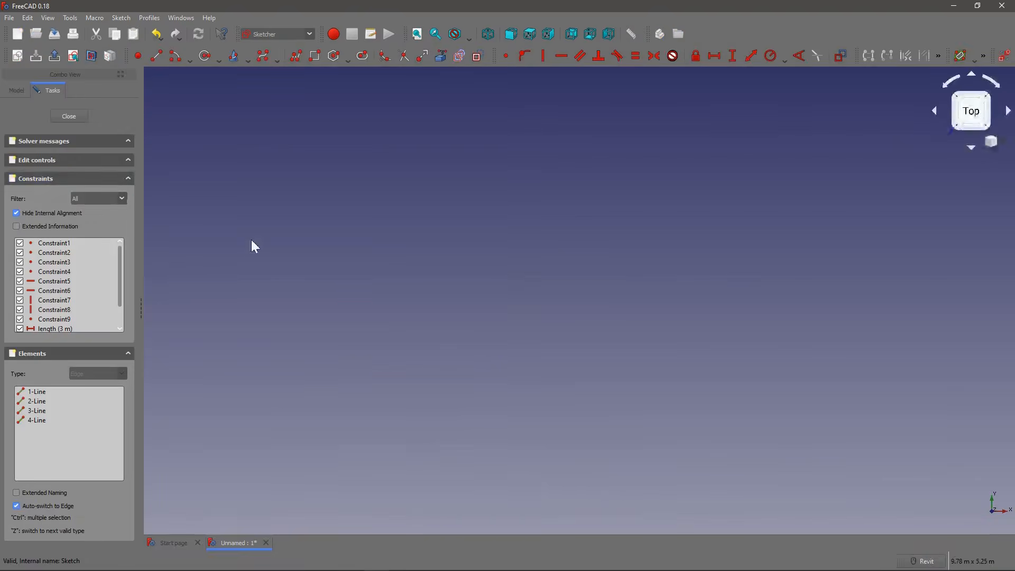
pyautogui.scroll(3, 413, 259)
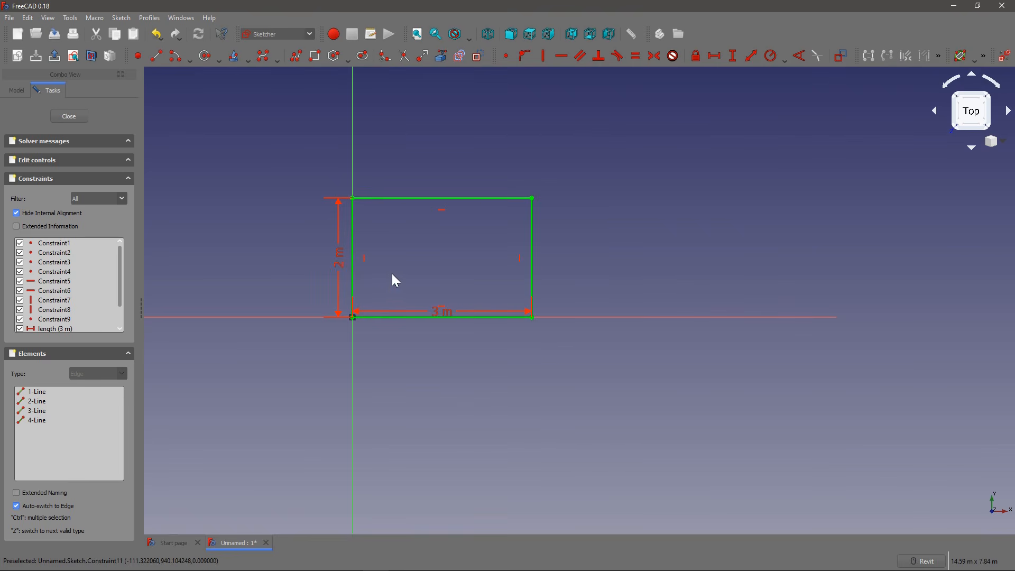
pyautogui.doubleClick(445, 313)
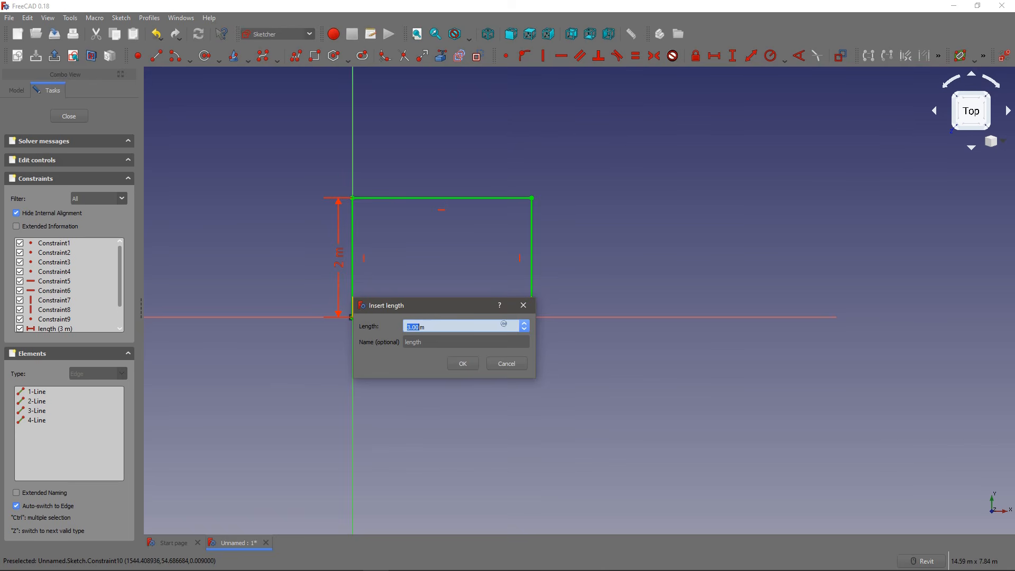
pyautogui.click(473, 364)
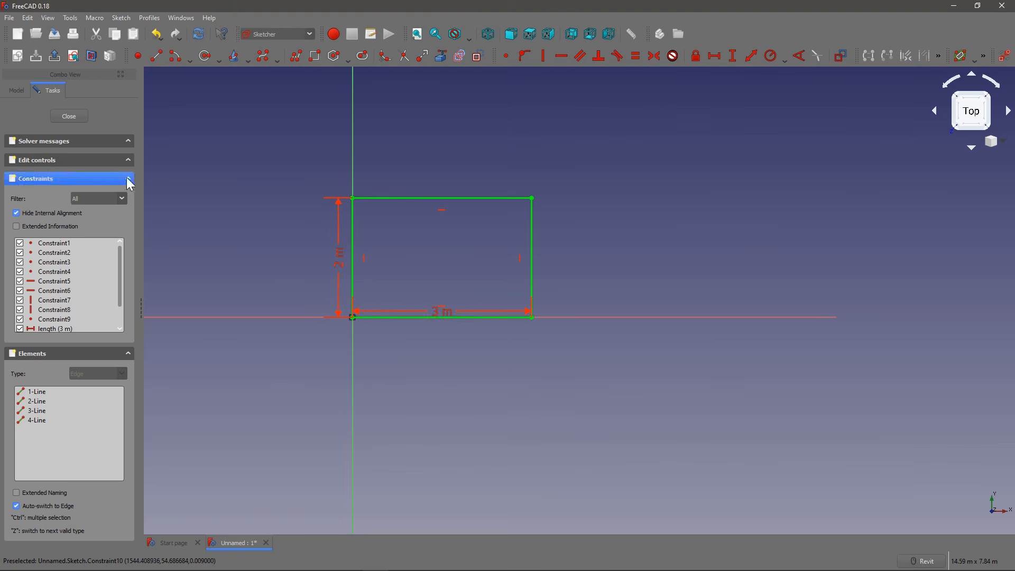
pyautogui.click(60, 121)
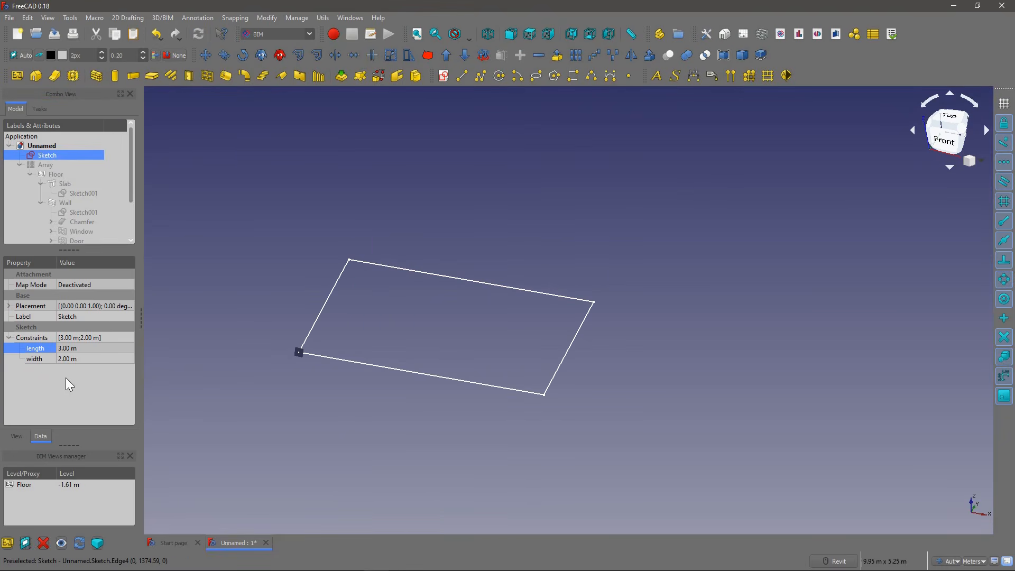
# Step: Set the rectangle sketch's length constraint to 6 m
pyautogui.click(96, 348)
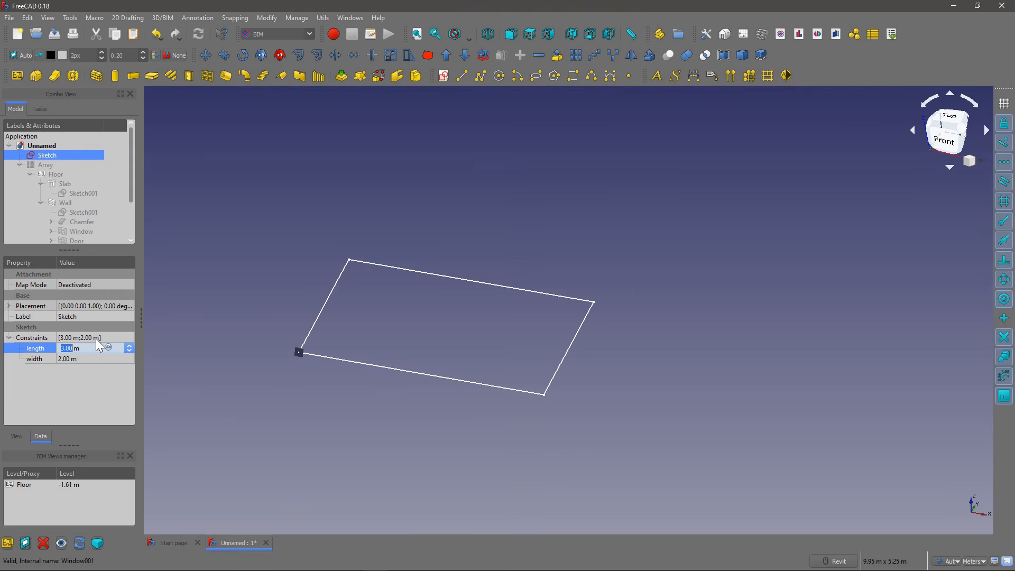
pyautogui.write('6')
pyautogui.press('Return')
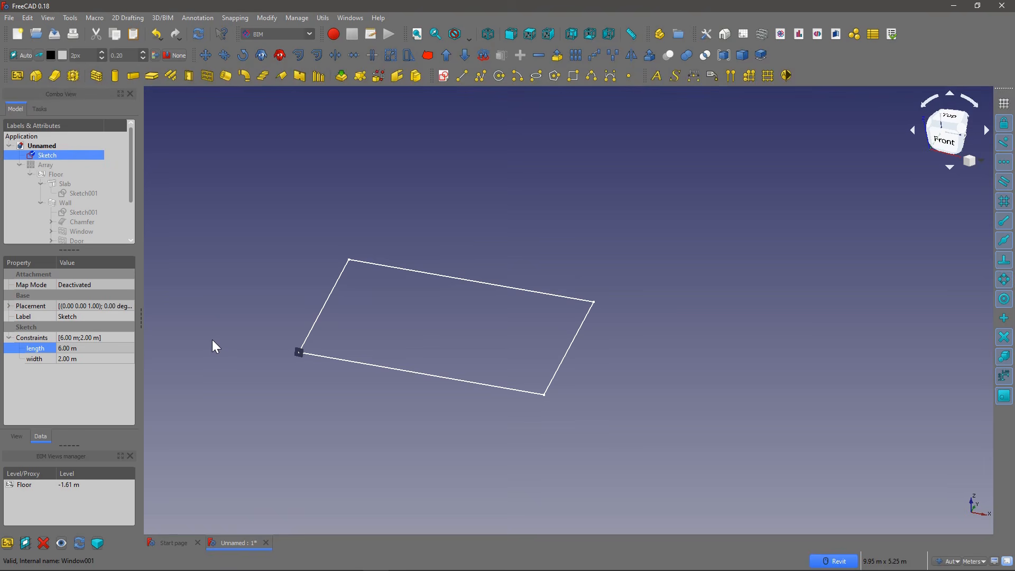
pyautogui.scroll(-2, 367, 320)
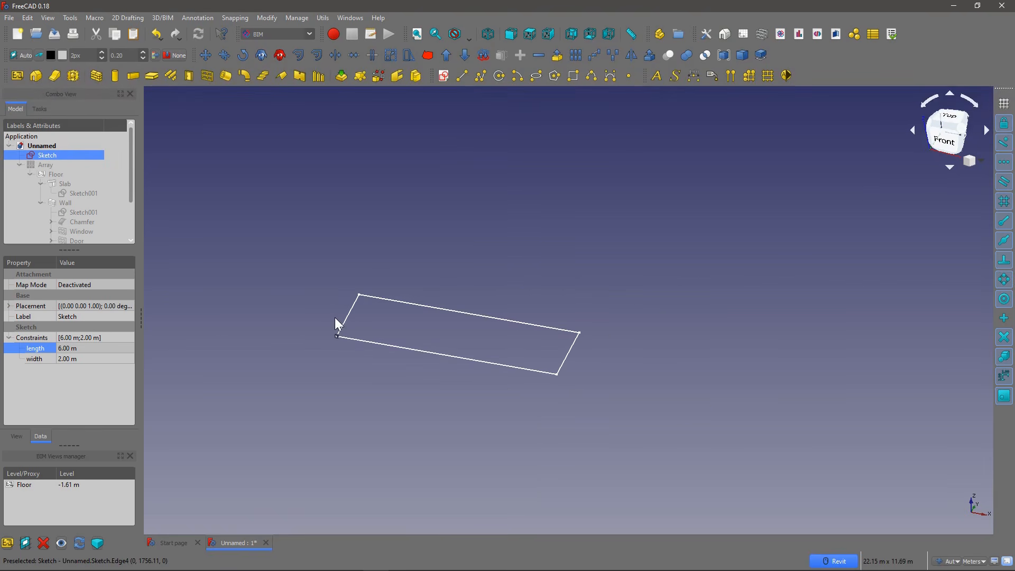
pyautogui.moveTo(358, 296)
pyautogui.keyDown('shift'); pyautogui.mouseDown(button='middle')
pyautogui.moveTo(364, 328)
pyautogui.moveTo(335, 306)
pyautogui.mouseUp(button='middle'); pyautogui.keyUp('shift')
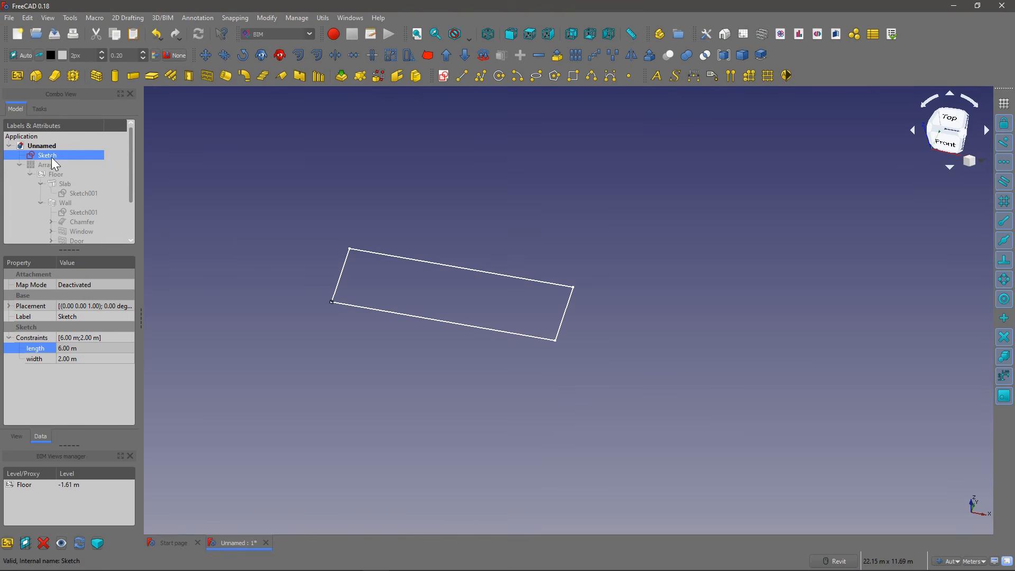
# Step: Hide the rectangle sketch and switch to the Sketcher workbench with nothing selected
pyautogui.press('space')
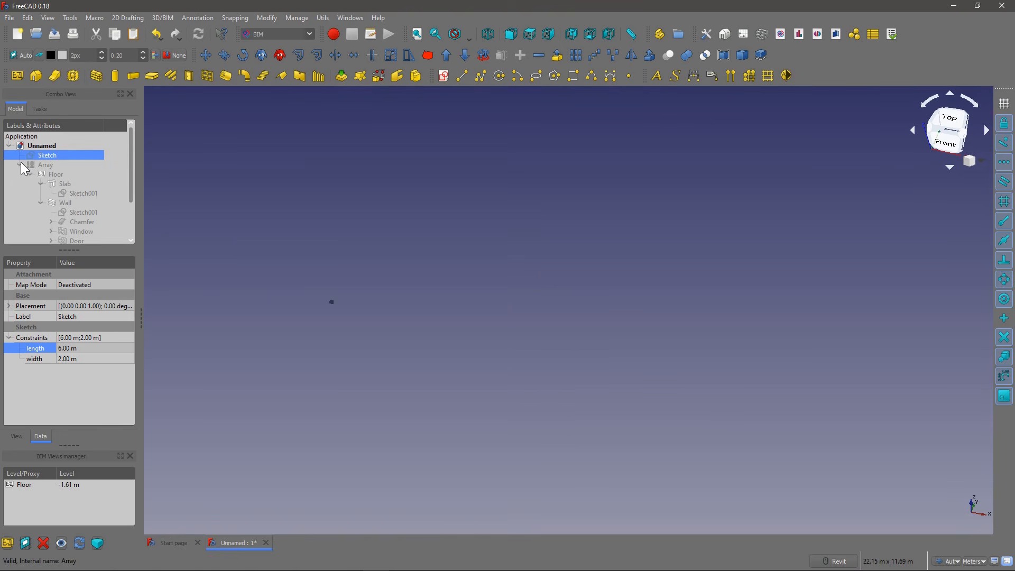
pyautogui.click(19, 164)
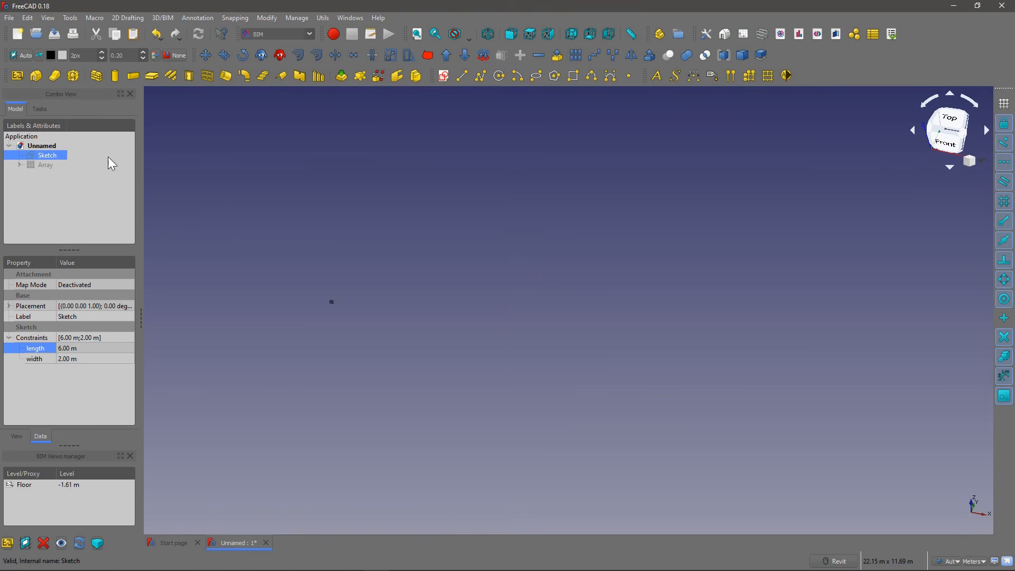
pyautogui.click(266, 35)
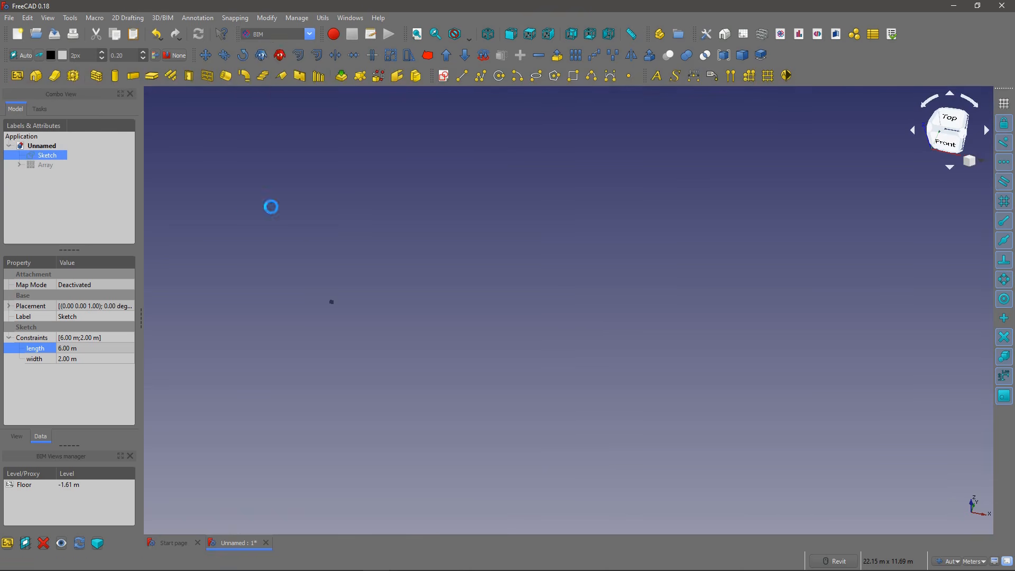
pyautogui.click(264, 207)
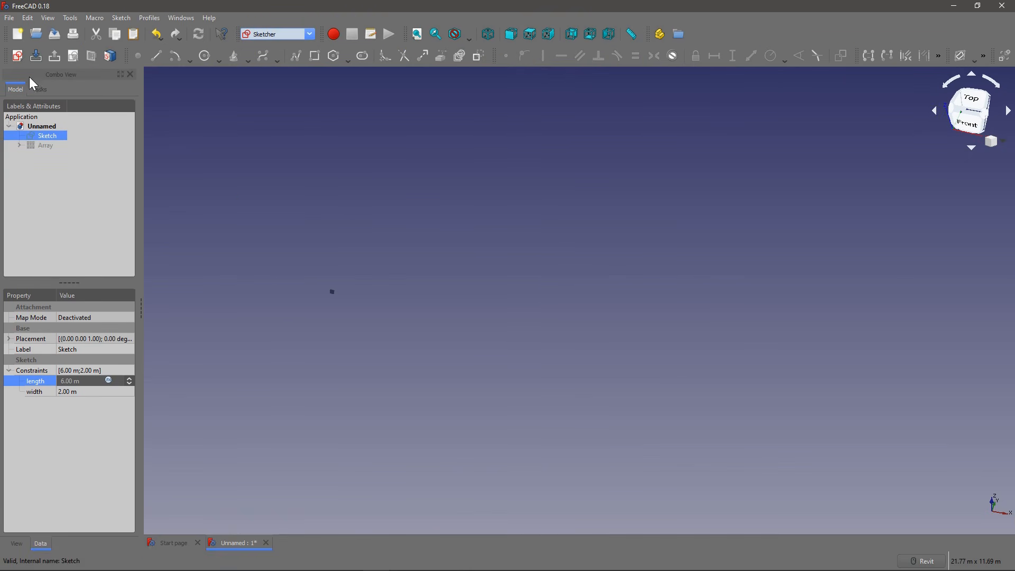
pyautogui.click(94, 163)
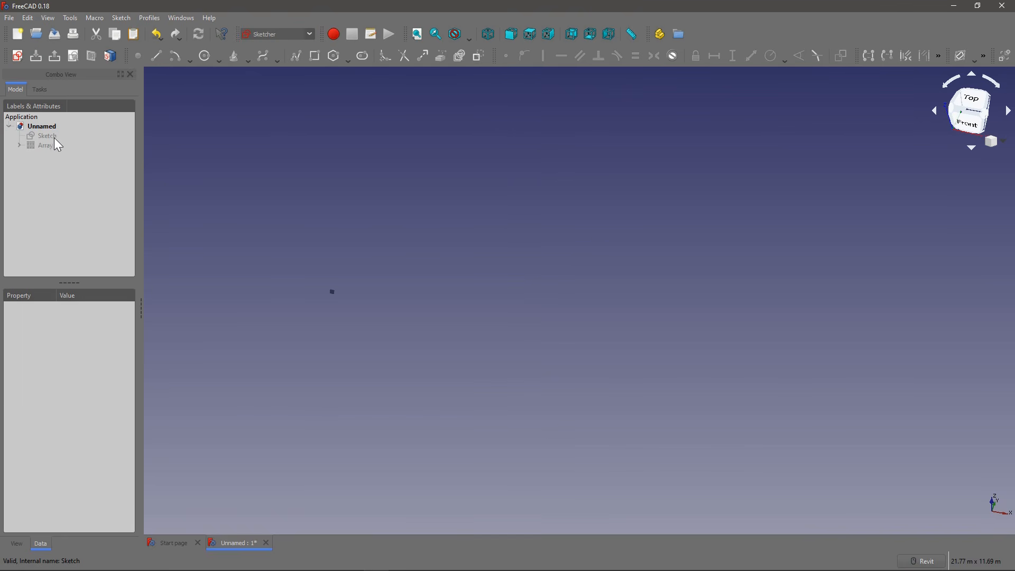
# Step: Create a new sketch on the XY-Plane
pyautogui.click(17, 58)
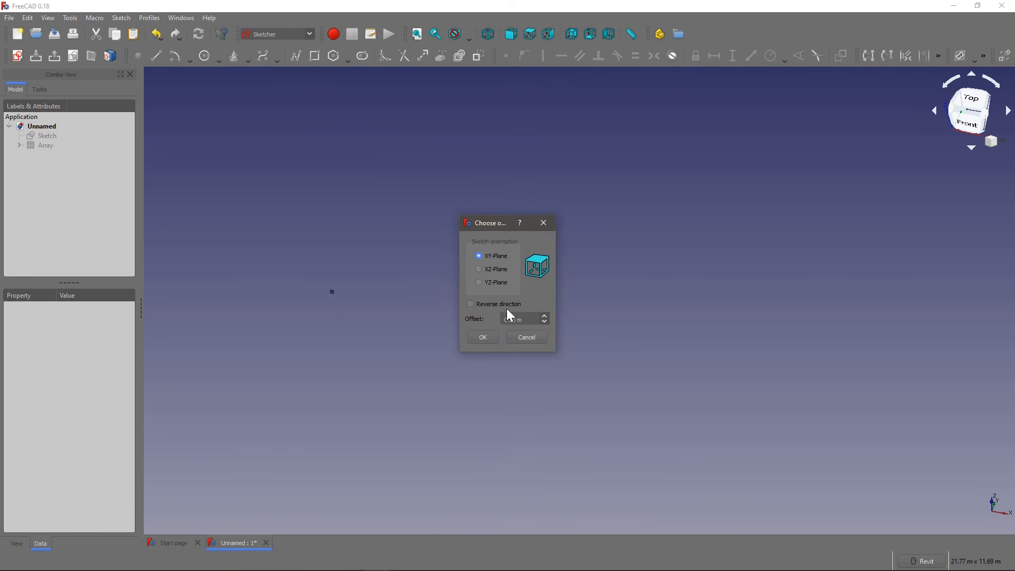
pyautogui.click(491, 337)
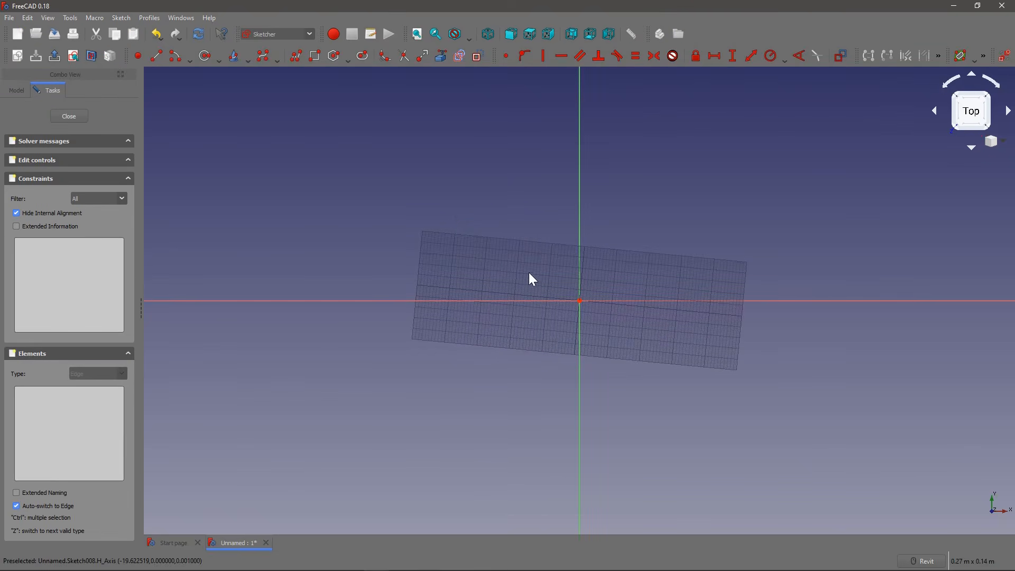
pyautogui.moveTo(519, 296)
pyautogui.mouseDown(button='middle')
pyautogui.moveTo(433, 309)
pyautogui.moveTo(367, 222)
pyautogui.moveTo(390, 151)
pyautogui.moveTo(386, 176)
pyautogui.mouseUp(button='middle')
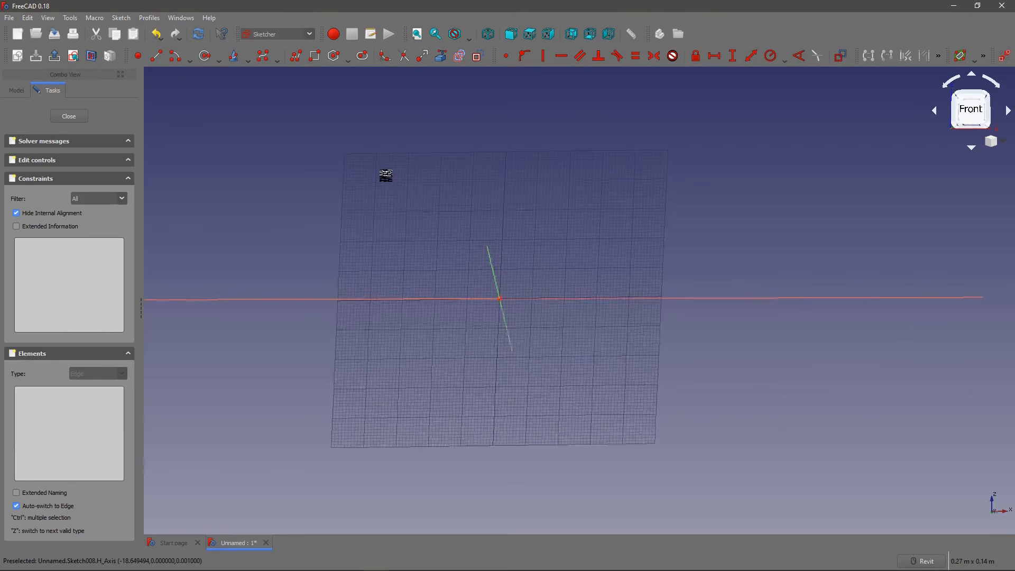
pyautogui.keyDown('shift'); pyautogui.moveTo(386, 175); pyautogui.dragTo(385, 178, button='middle'); pyautogui.keyUp('shift')
# Step: Set the working plane to XY (top) in the BIM workbench and return to the Sketcher workbench
pyautogui.click(276, 34)
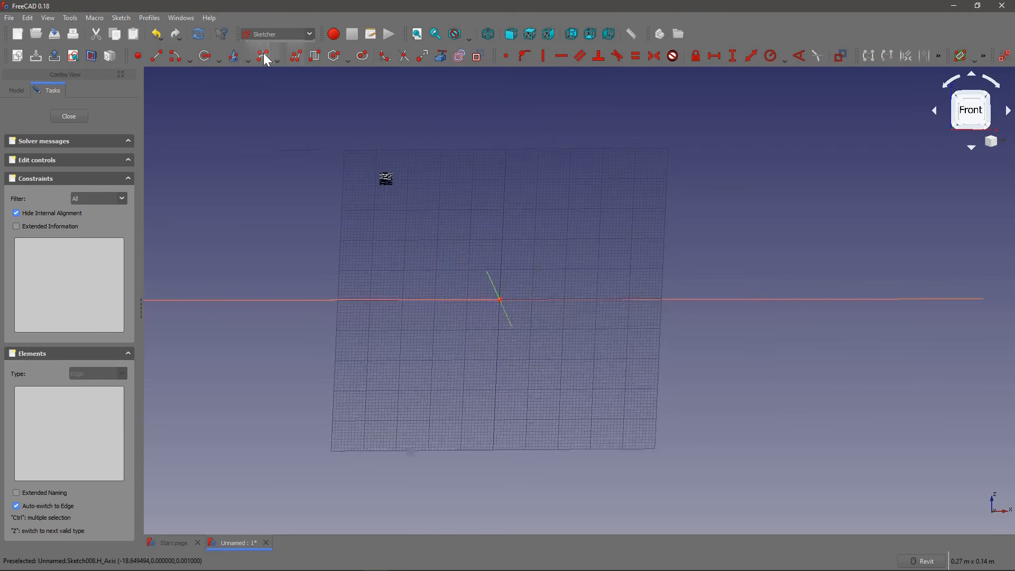
pyautogui.click(264, 54)
pyautogui.click(24, 56)
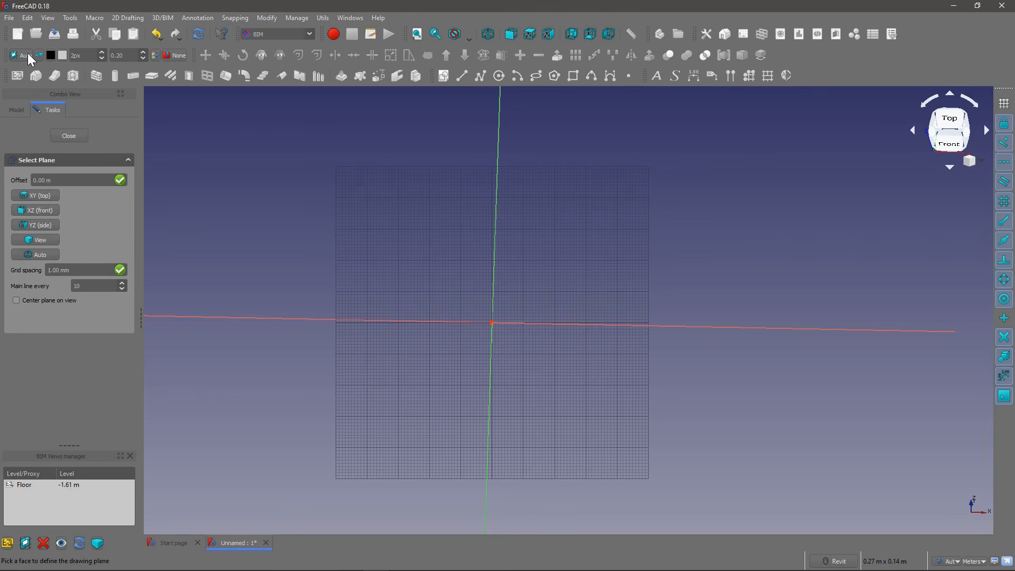
pyautogui.click(49, 199)
pyautogui.moveTo(319, 286)
pyautogui.keyDown('shift'); pyautogui.mouseDown(button='middle')
pyautogui.moveTo(386, 258)
pyautogui.moveTo(381, 220)
pyautogui.moveTo(395, 291)
pyautogui.mouseUp(button='middle'); pyautogui.keyUp('shift')
pyautogui.rightClick(395, 295)
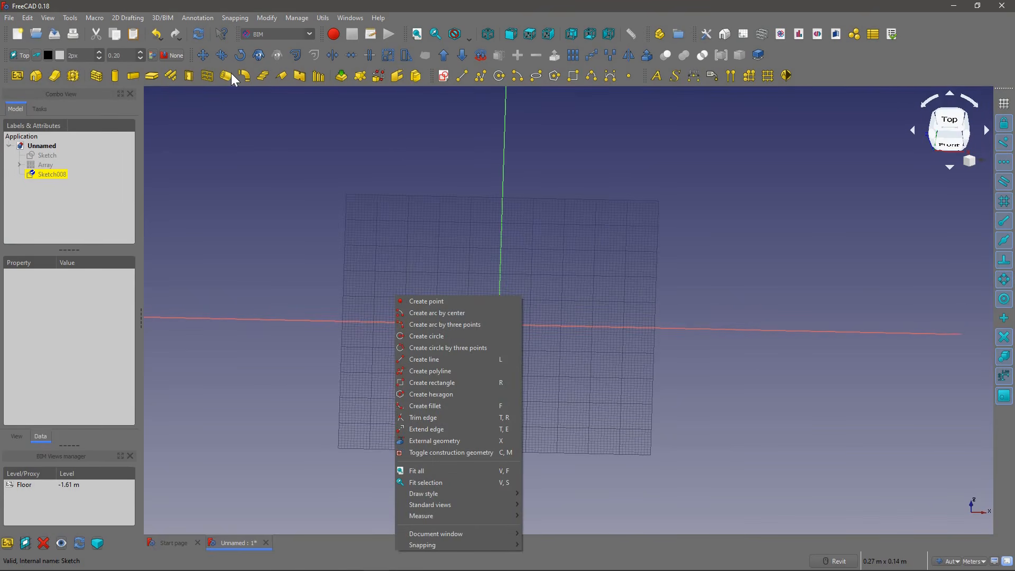
pyautogui.click(259, 35)
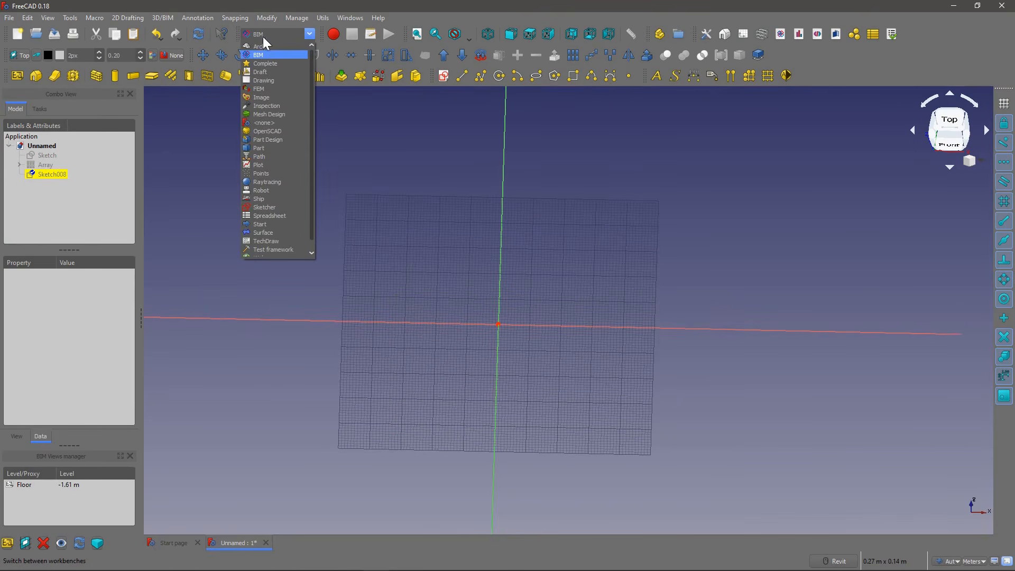
pyautogui.click(273, 208)
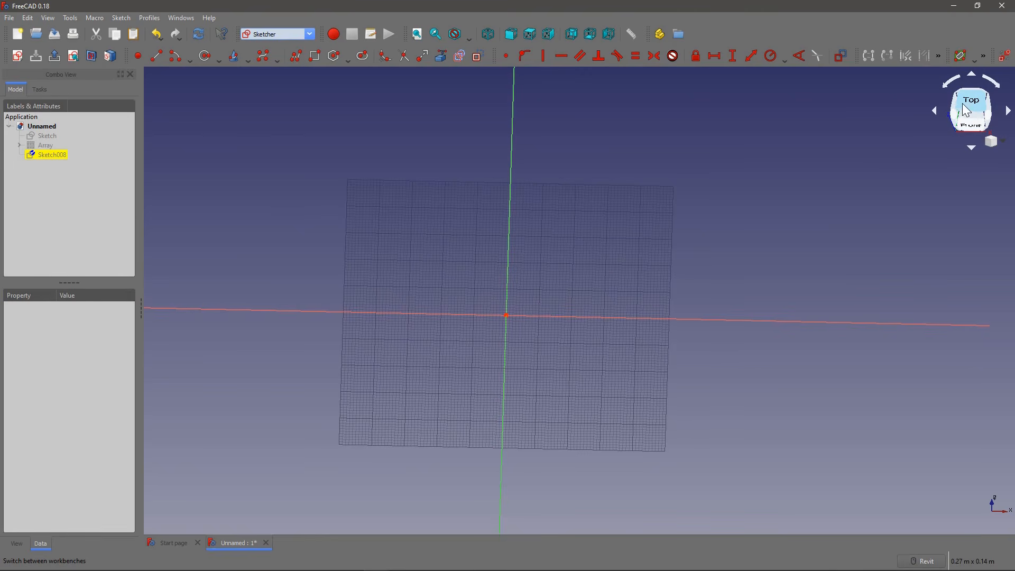
# Step: Sketch a rectangle in top view with one corner on the origin and stretch it to about 237 by 151 mm
pyautogui.click(963, 106)
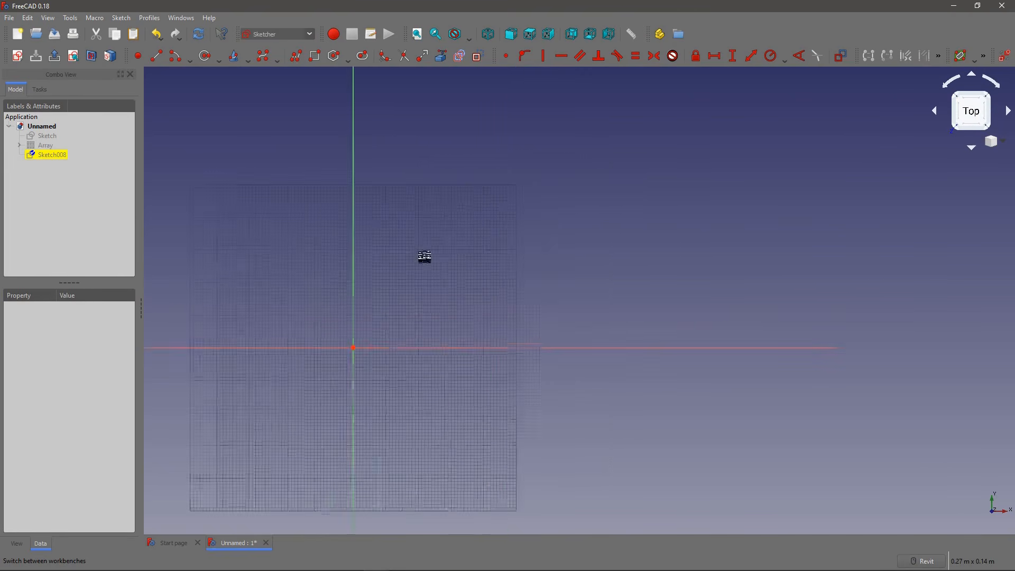
pyautogui.click(314, 57)
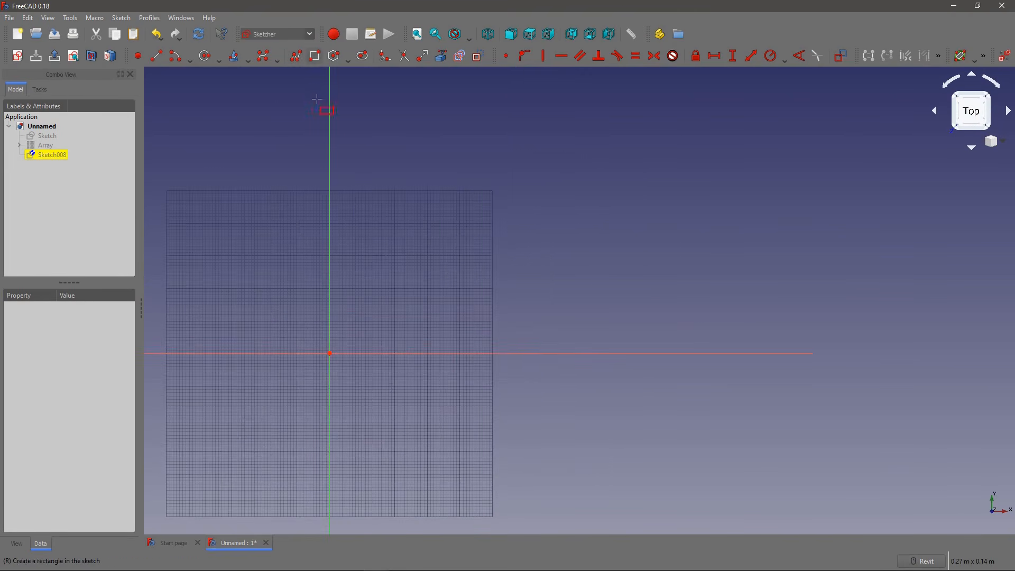
pyautogui.click(329, 352)
pyautogui.scroll(-4, 391, 289)
pyautogui.scroll(-4, 388, 289)
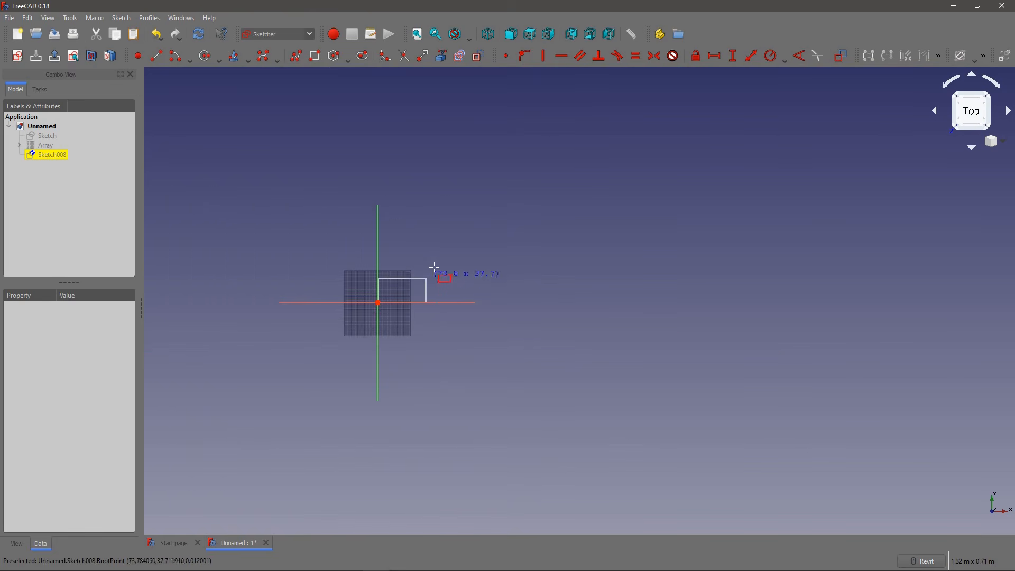
pyautogui.click(507, 203)
pyautogui.rightClick(459, 226)
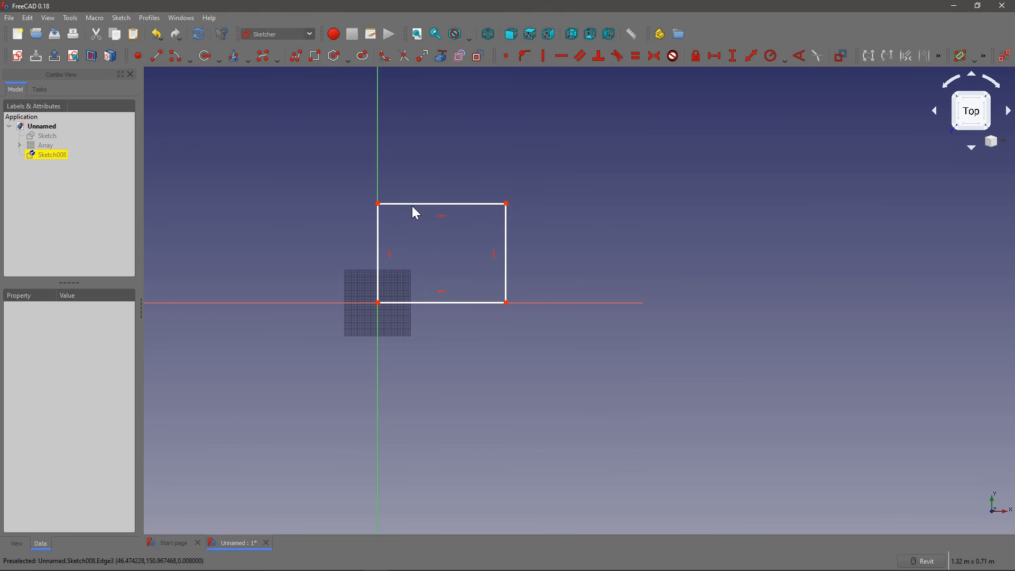
pyautogui.moveTo(412, 206); pyautogui.dragTo(503, 206)
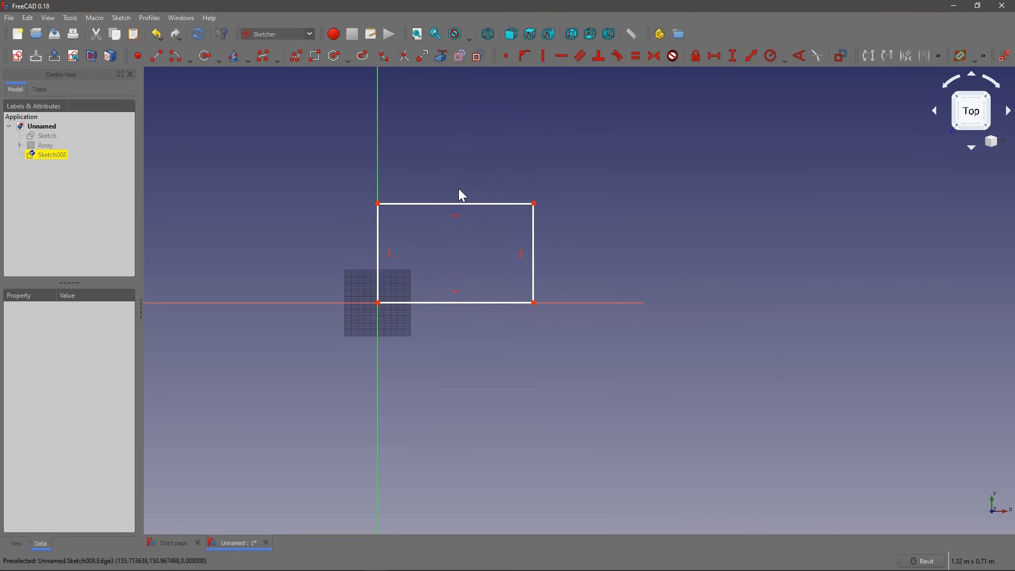
# Step: Leave the new rectangle sketch and reopen it for editing with its constraint and element lists
pyautogui.scroll(2, 459, 224)
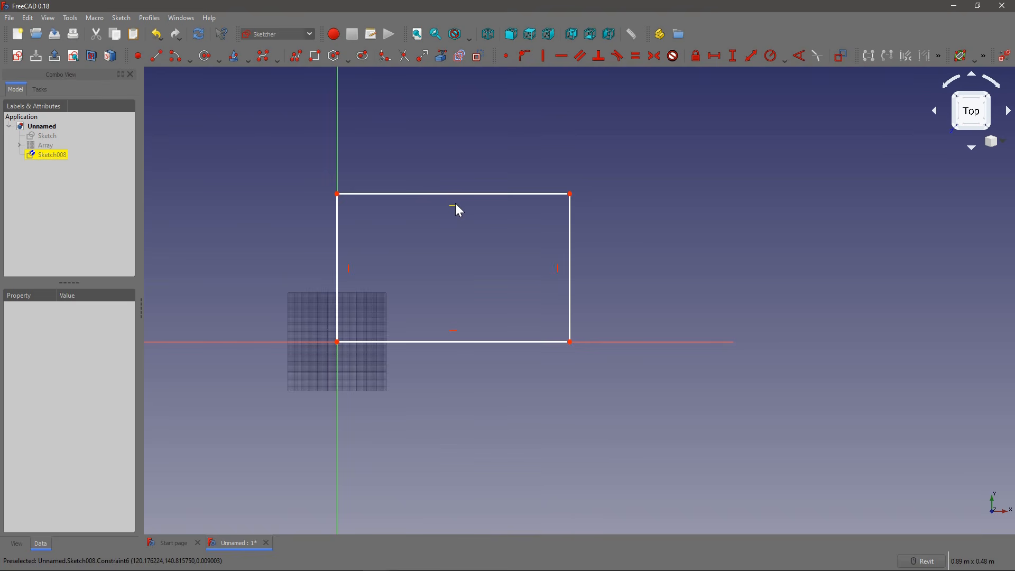
pyautogui.click(456, 204)
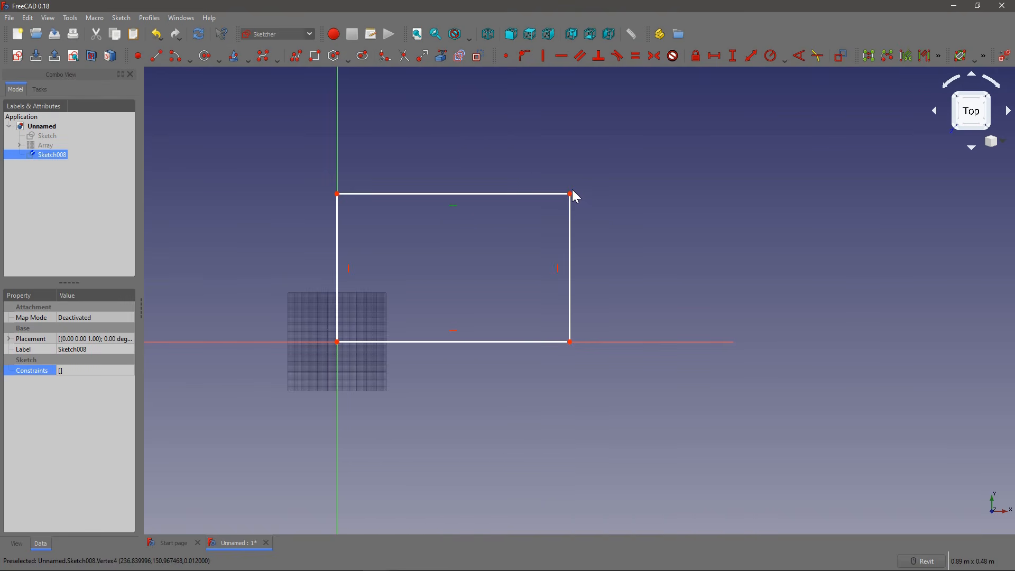
pyautogui.moveTo(570, 195); pyautogui.dragTo(510, 205, button='middle')
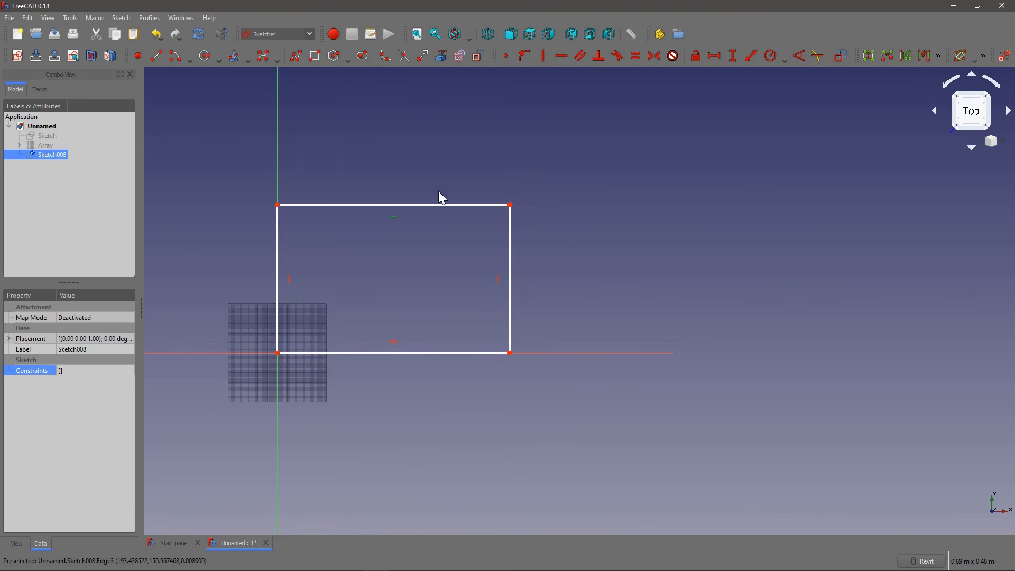
pyautogui.click(40, 90)
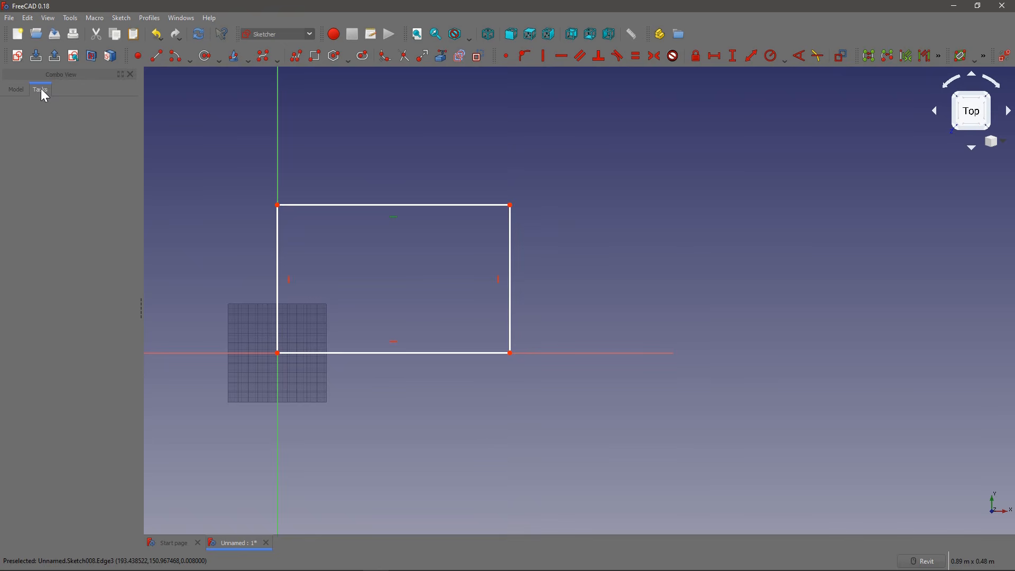
pyautogui.click(325, 205)
pyautogui.click(55, 56)
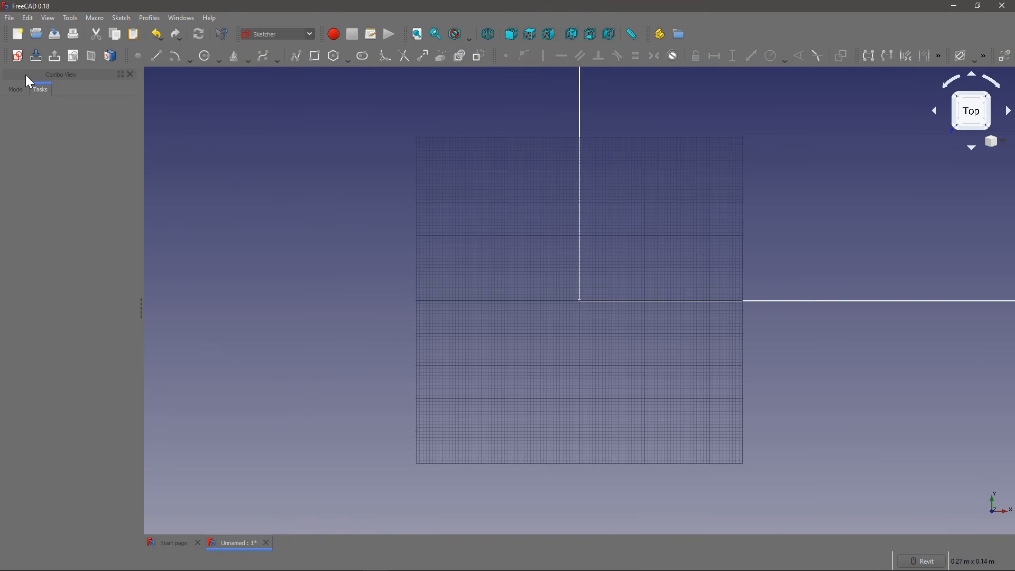
pyautogui.click(19, 89)
pyautogui.doubleClick(49, 156)
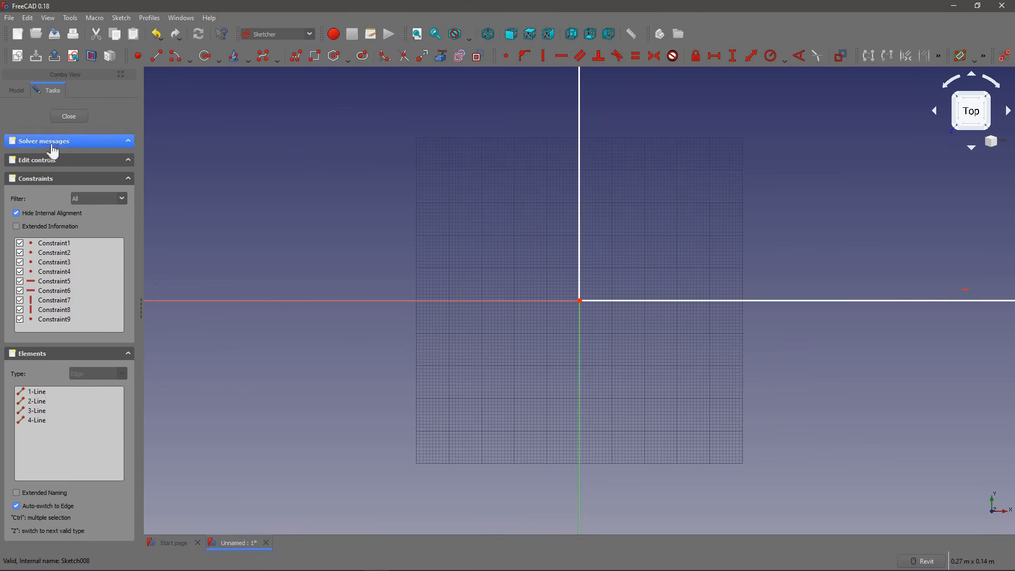
# Step: Stretch the unconstrained rectangle by its upper edge to about 0.25 m wide and 0.16 m high
pyautogui.moveTo(525, 171); pyautogui.dragTo(329, 263, button='middle')
pyautogui.scroll(-3, 335, 257)
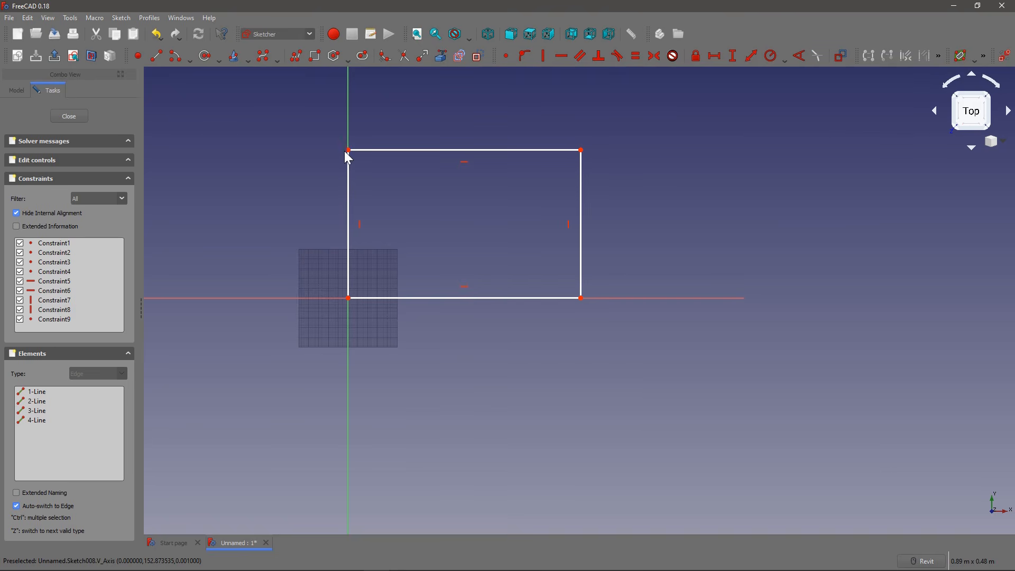
pyautogui.click(348, 220)
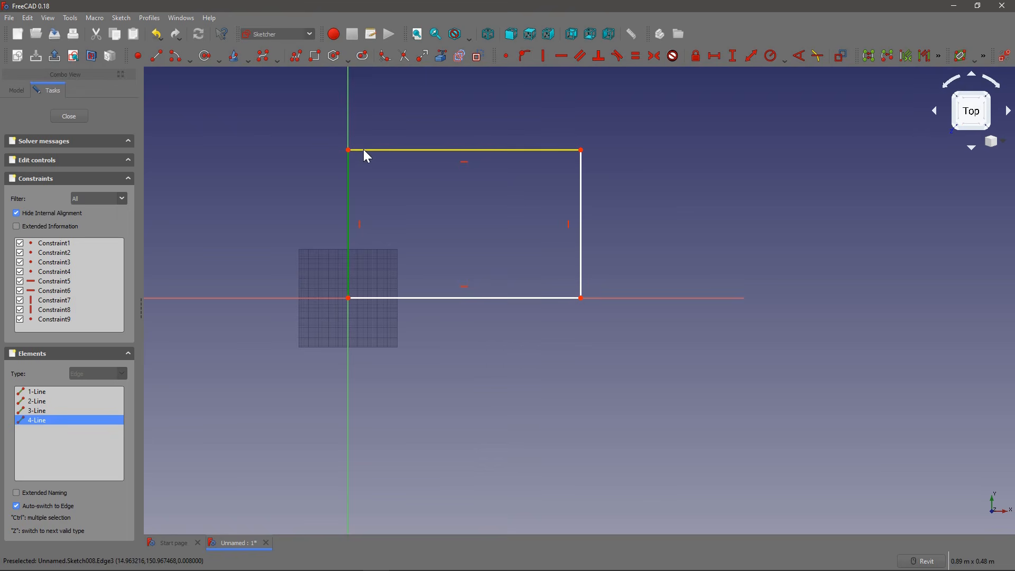
pyautogui.click(354, 150)
pyautogui.click(349, 151)
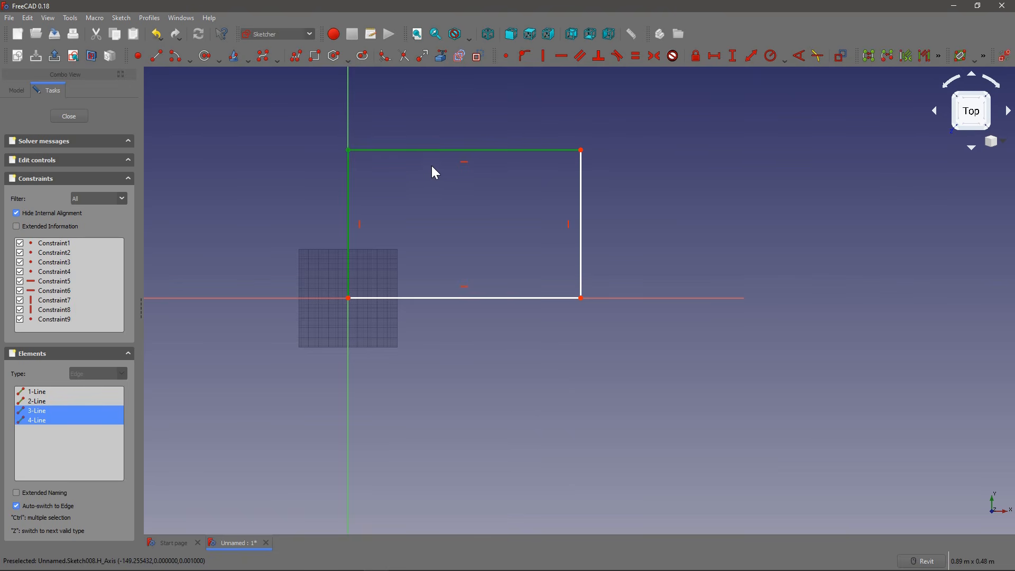
pyautogui.click(413, 188)
pyautogui.moveTo(393, 153)
pyautogui.mouseDown()
pyautogui.moveTo(379, 126)
pyautogui.moveTo(407, 141)
pyautogui.mouseUp()
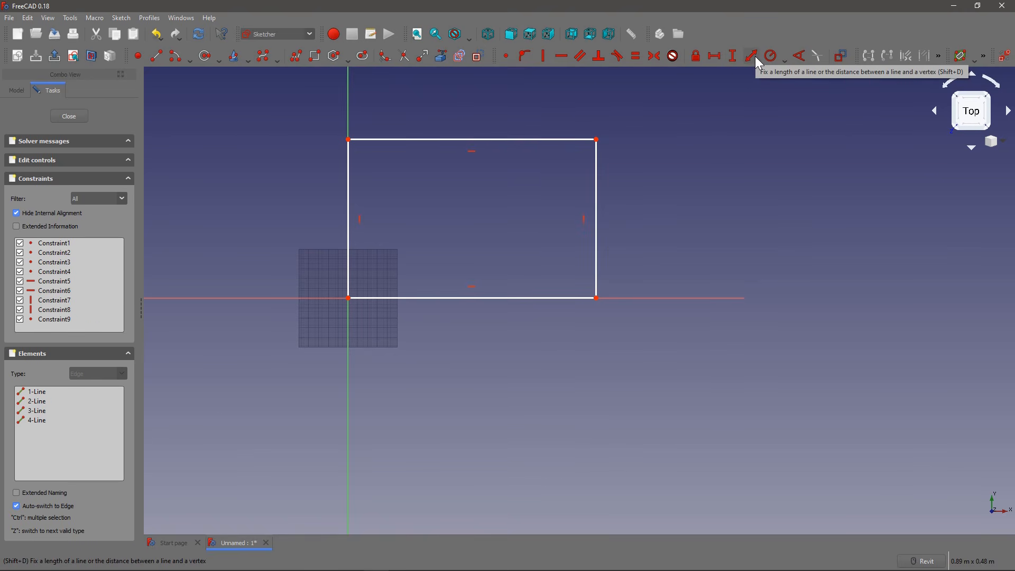
# Step: Add a horizontal distance constraint of 0.25 m between the rectangle's two lower corners
pyautogui.rightClick(715, 55)
pyautogui.click(715, 55)
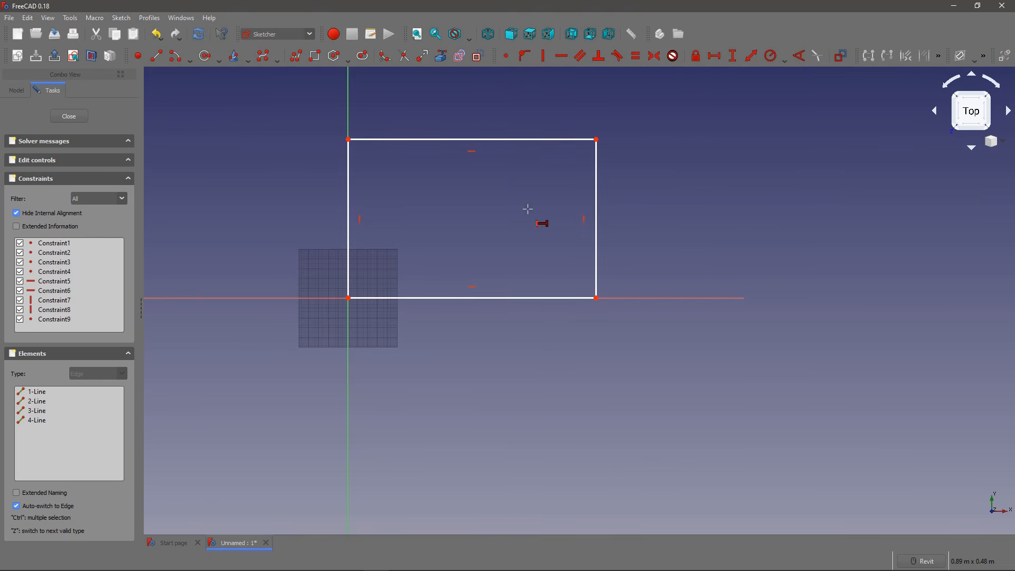
pyautogui.click(348, 298)
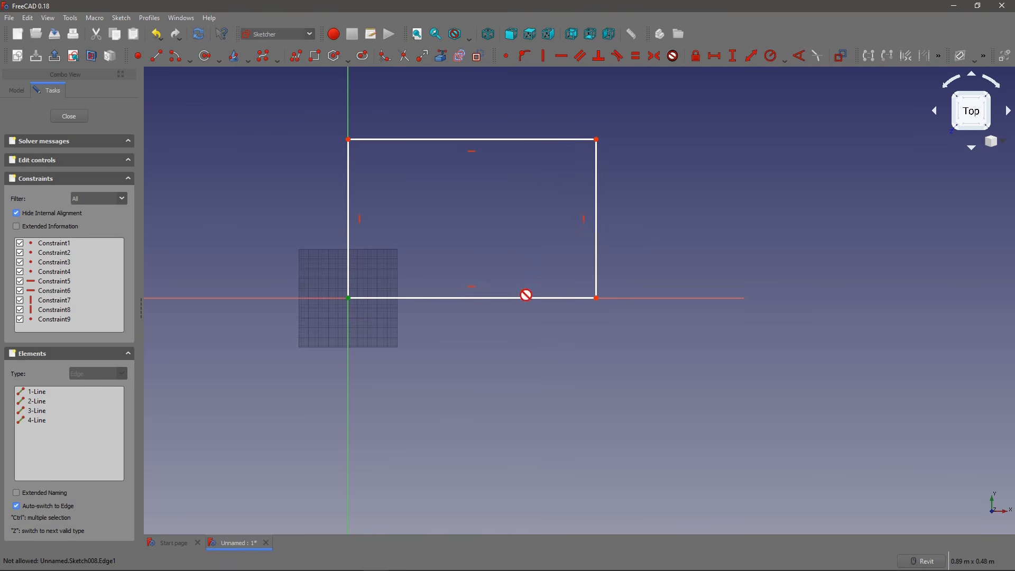
pyautogui.click(596, 297)
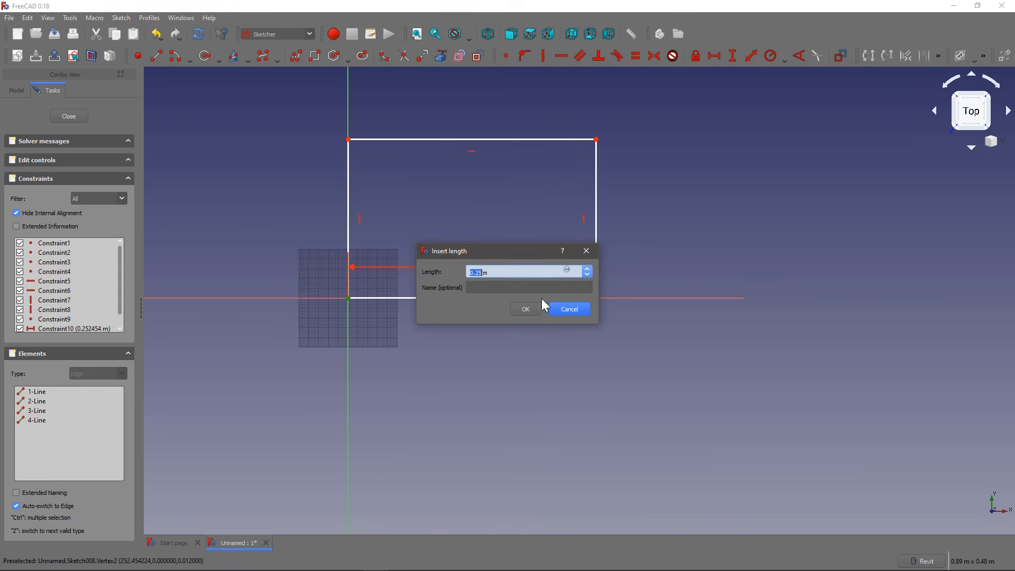
pyautogui.click(533, 307)
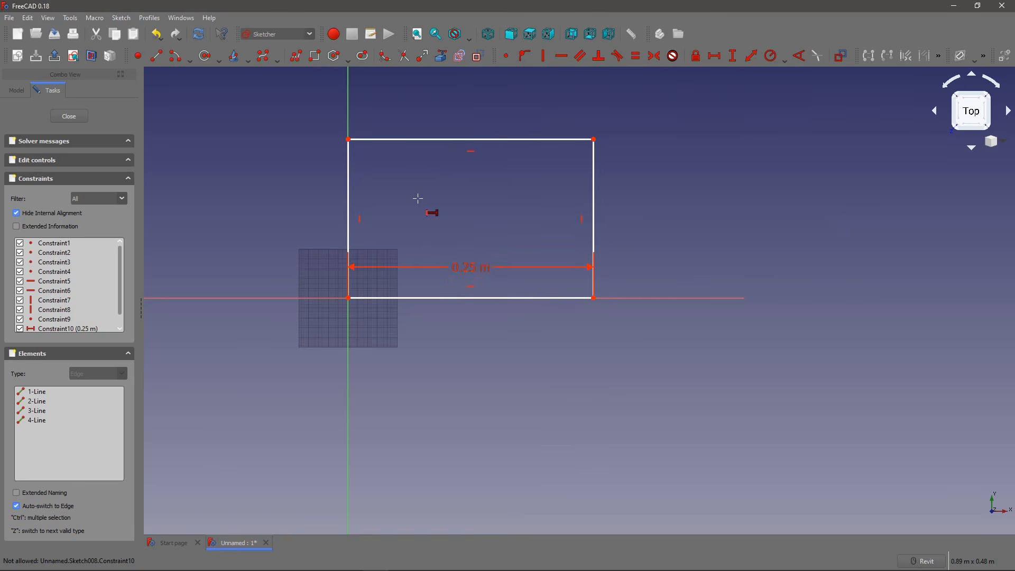
# Step: Add a vertical distance constraint of 2 m named "width" to the rectangle's left edge
pyautogui.click(733, 56)
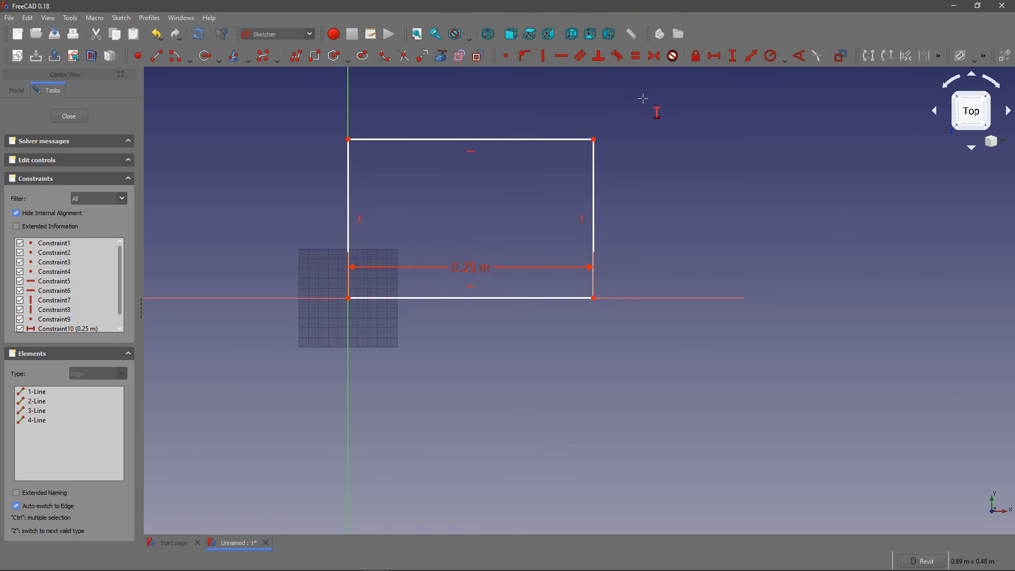
pyautogui.click(346, 200)
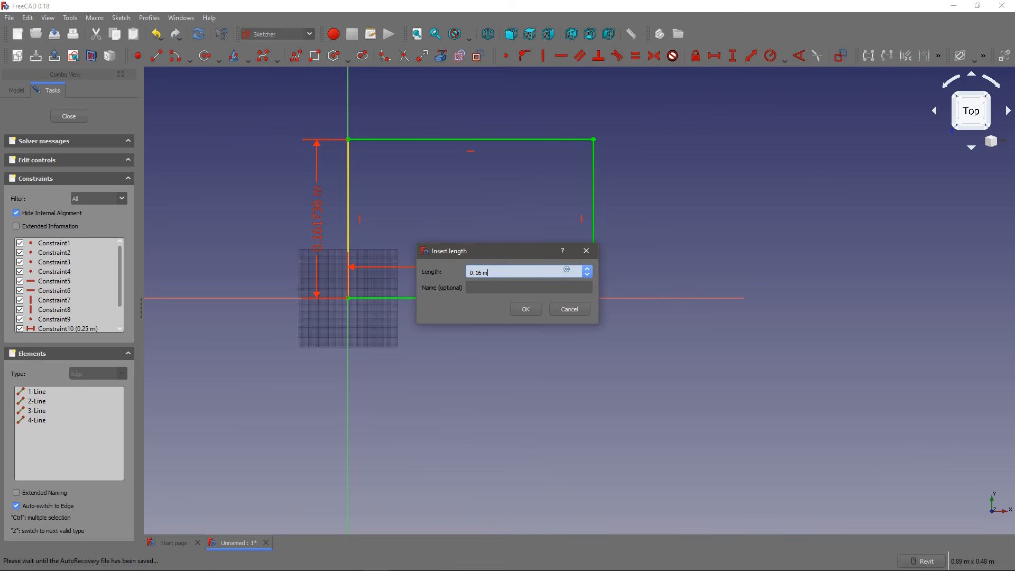
pyautogui.moveTo(486, 272); pyautogui.dragTo(440, 234)
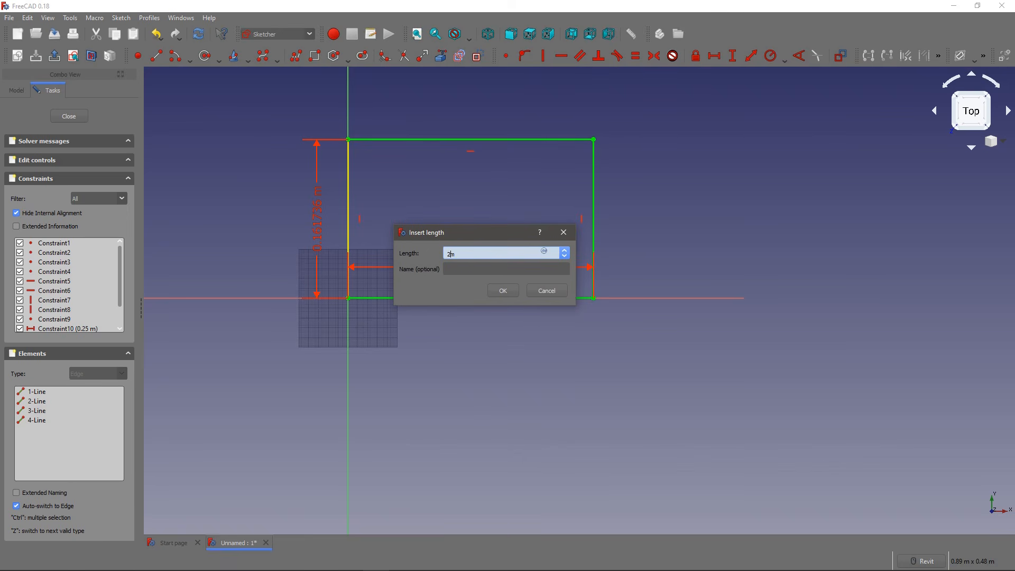
pyautogui.press('Tab')
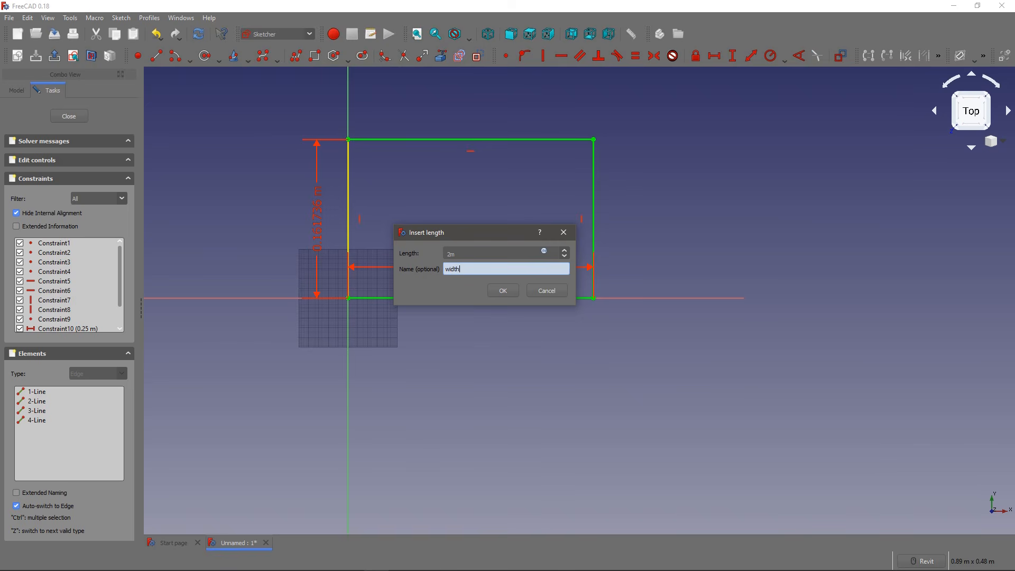
pyautogui.click(503, 290)
# Step: Name the rectangle's horizontal distance constraint "length"
pyautogui.scroll(-5, 454, 266)
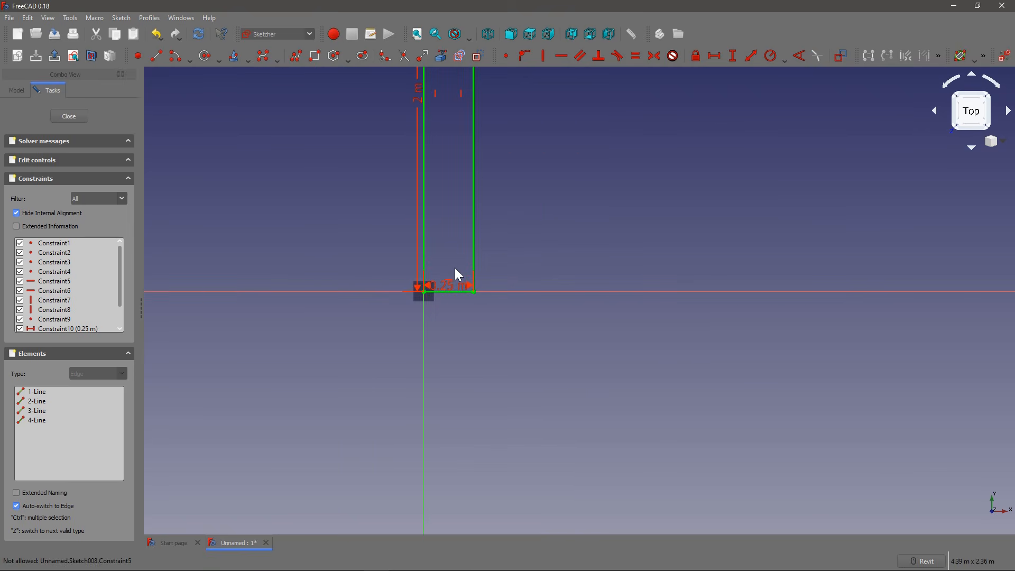
pyautogui.scroll(3, 454, 272)
pyautogui.doubleClick(436, 283)
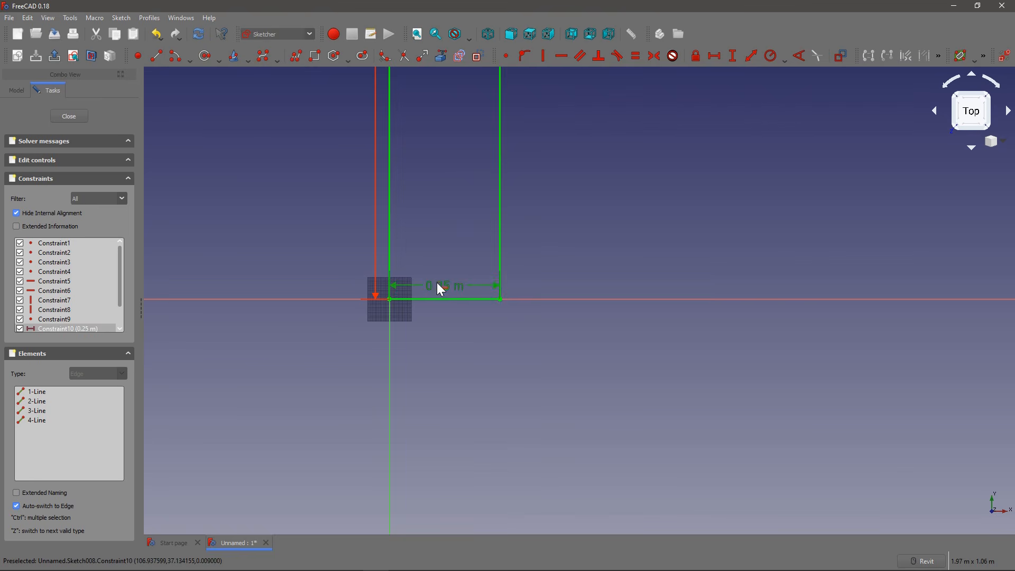
pyautogui.click(437, 311)
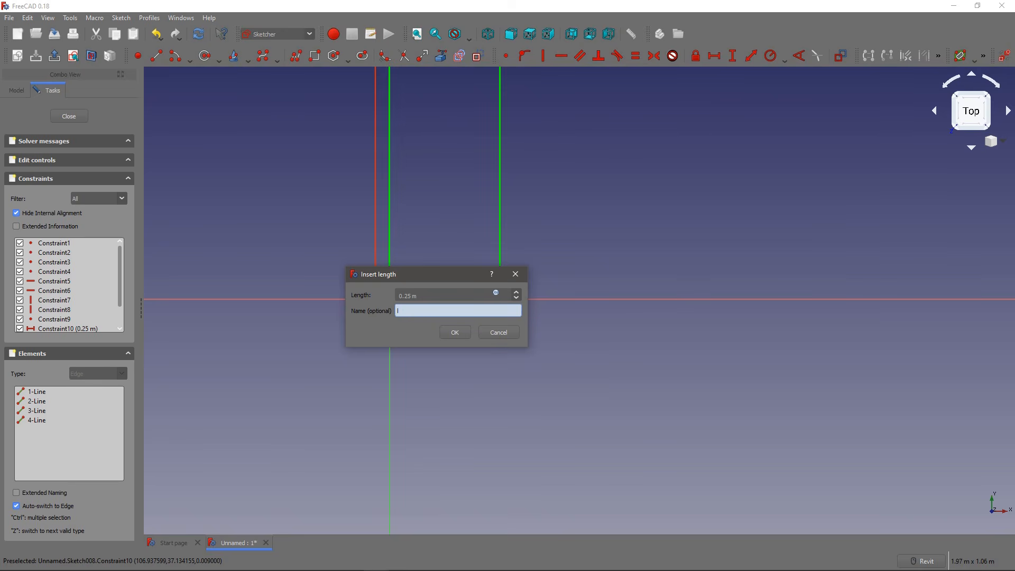
pyautogui.press('Return')
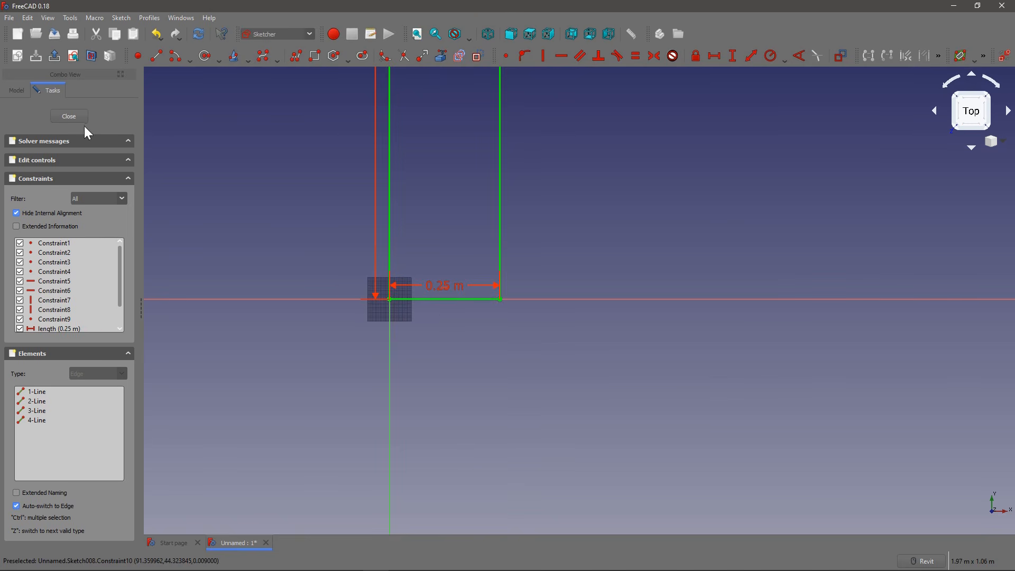
# Step: Check the whole rectangle and the solver messages for the sketch's constraint status
pyautogui.scroll(-6, 341, 212)
pyautogui.moveTo(362, 162); pyautogui.dragTo(391, 329, button='middle')
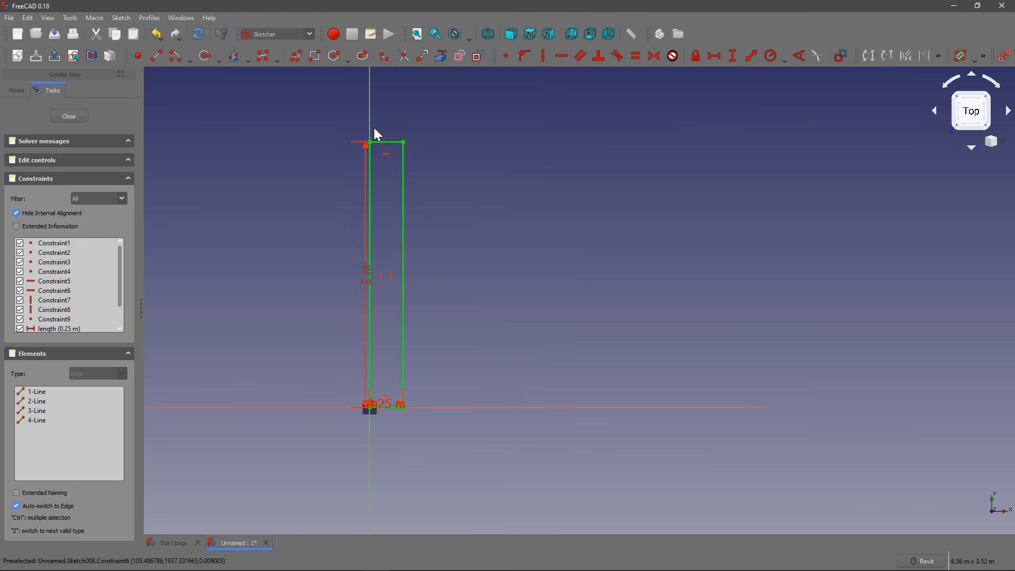
pyautogui.click(120, 141)
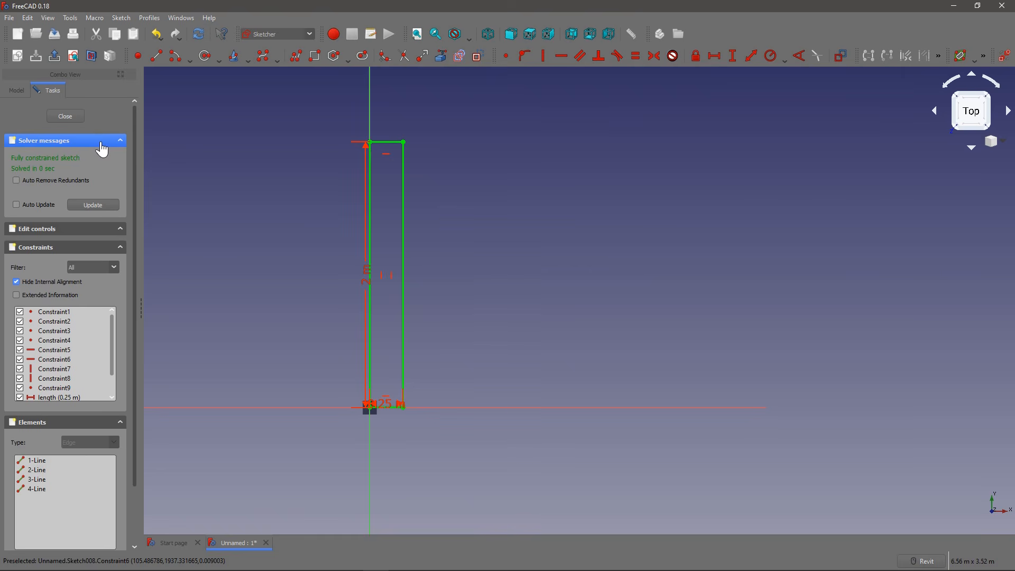
# Step: Turn on the sketch grid and set its grid size to 1 m
pyautogui.click(119, 229)
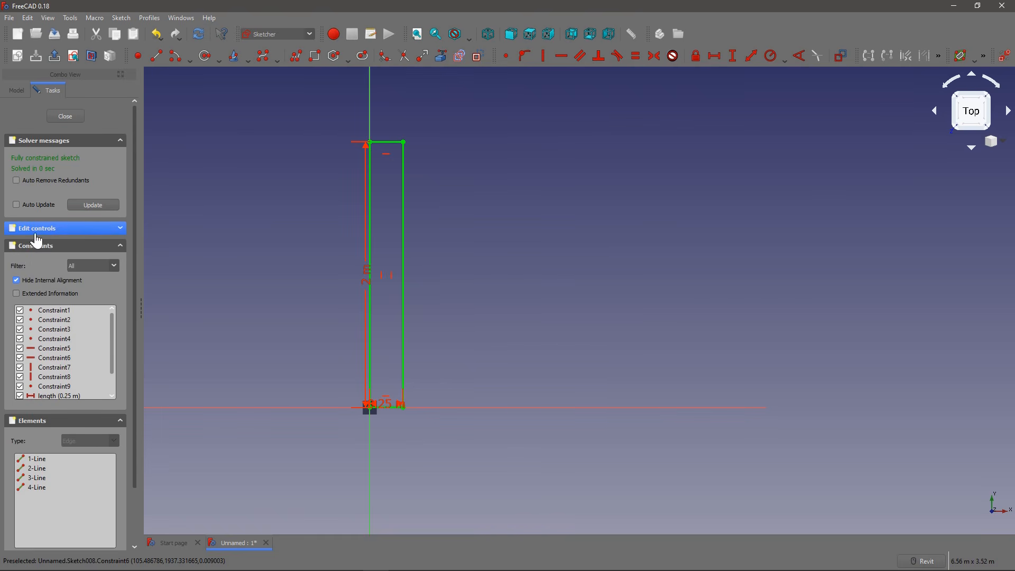
pyautogui.click(27, 231)
pyautogui.click(16, 247)
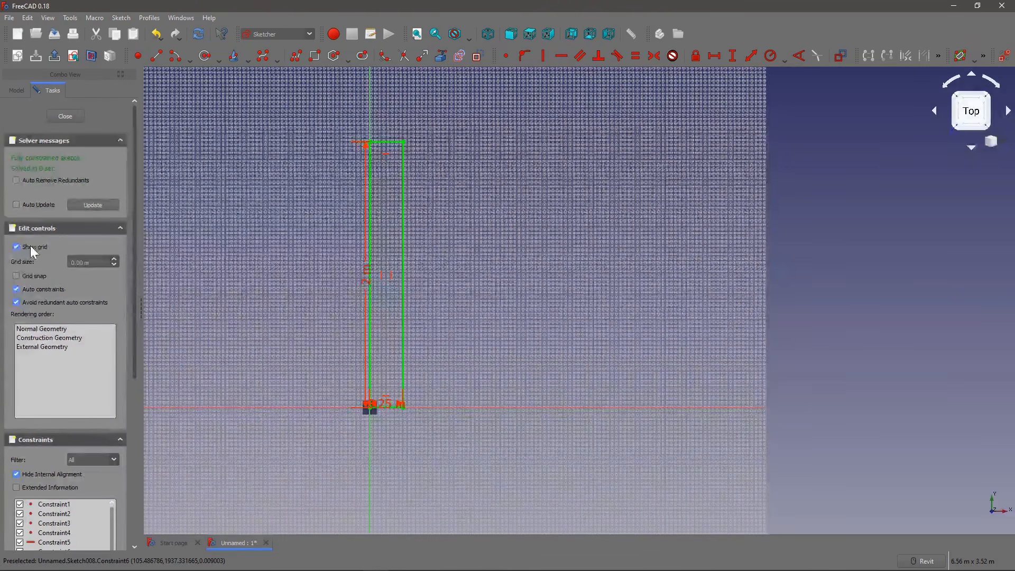
pyautogui.click(17, 246)
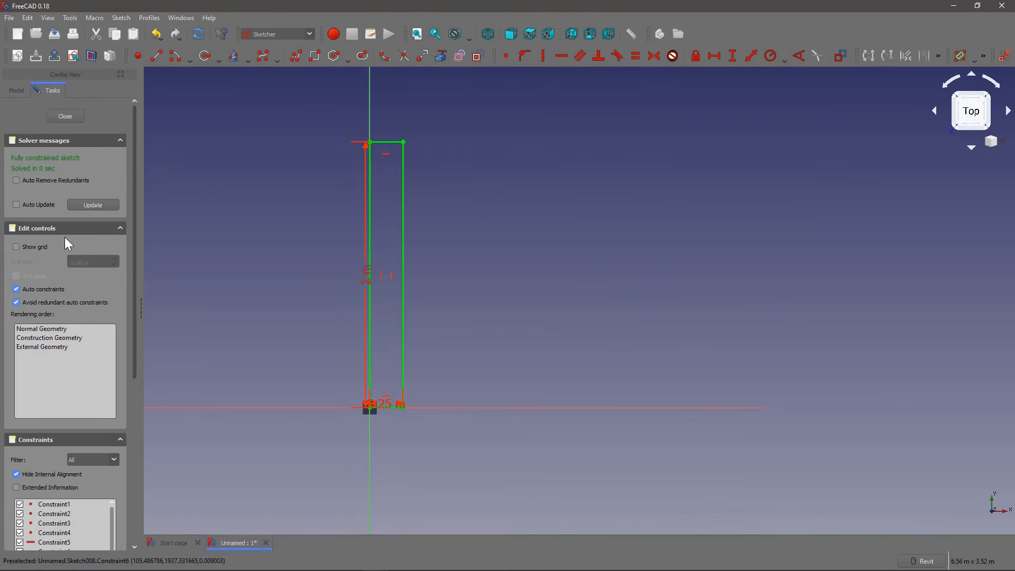
pyautogui.click(37, 246)
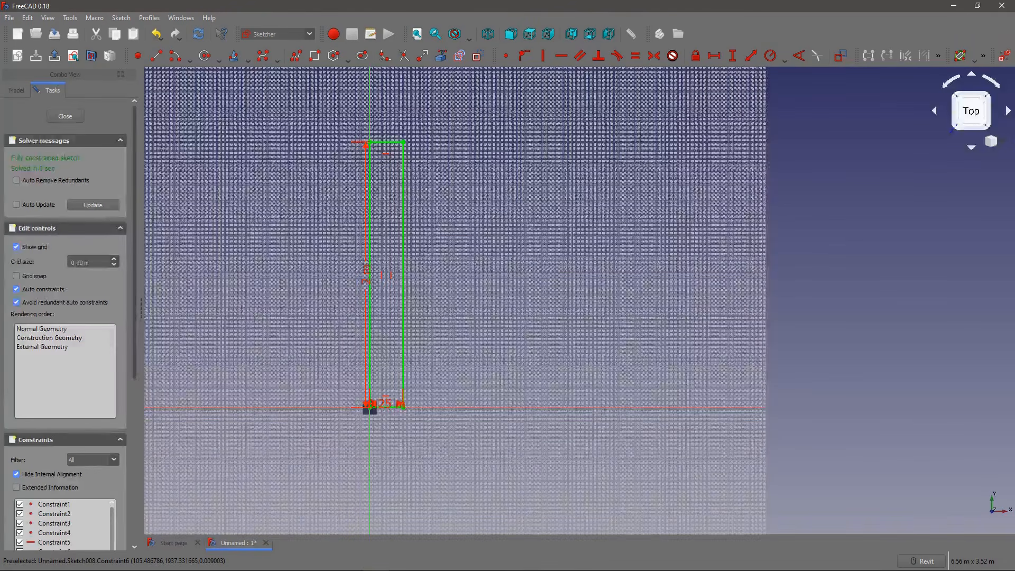
pyautogui.click(85, 262)
pyautogui.write('1')
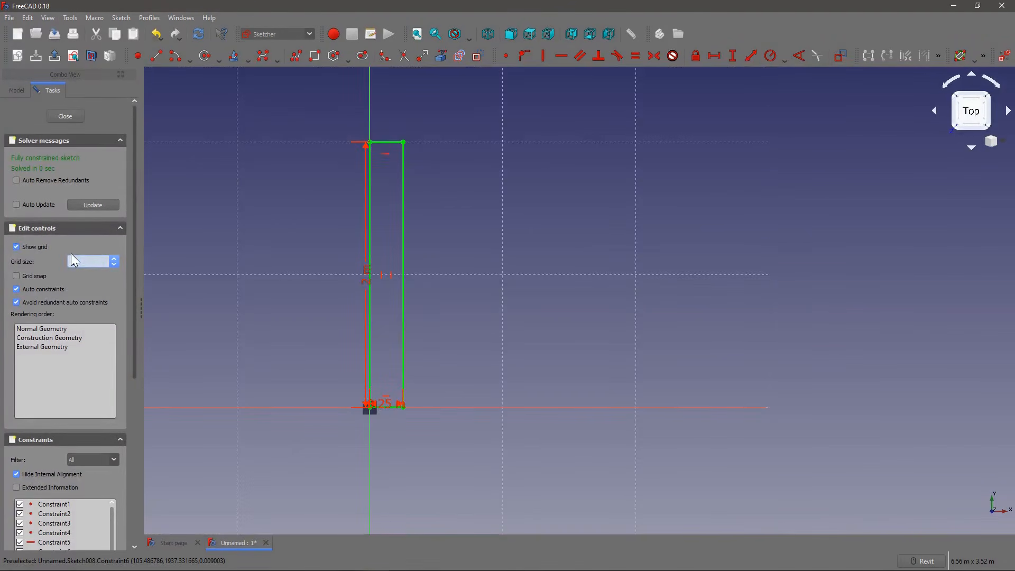
pyautogui.scroll(-5, 344, 310)
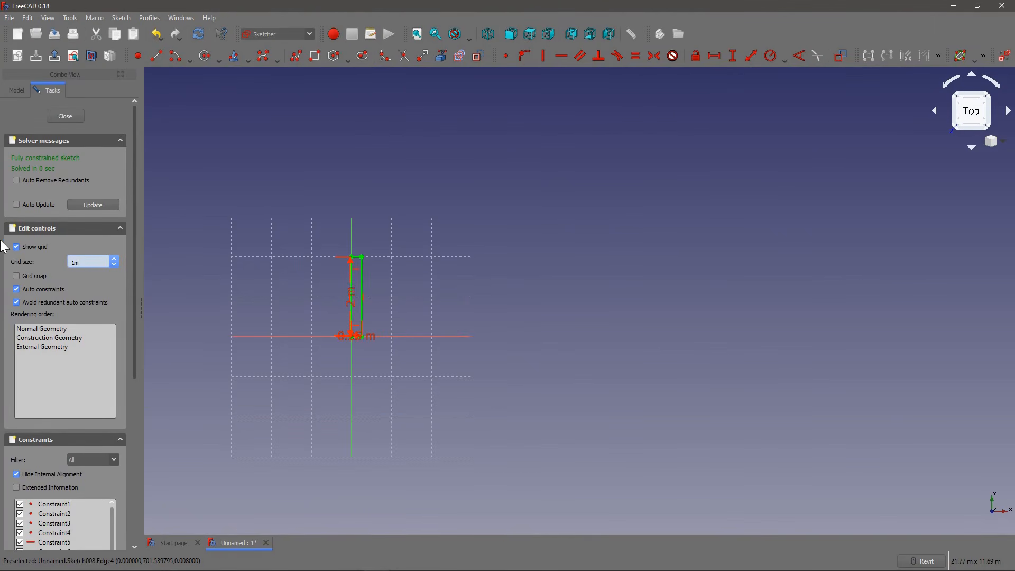
# Step: Turn off the sketch grid and close the fully constrained rectangle sketch
pyautogui.click(20, 247)
pyautogui.scroll(3, 283, 292)
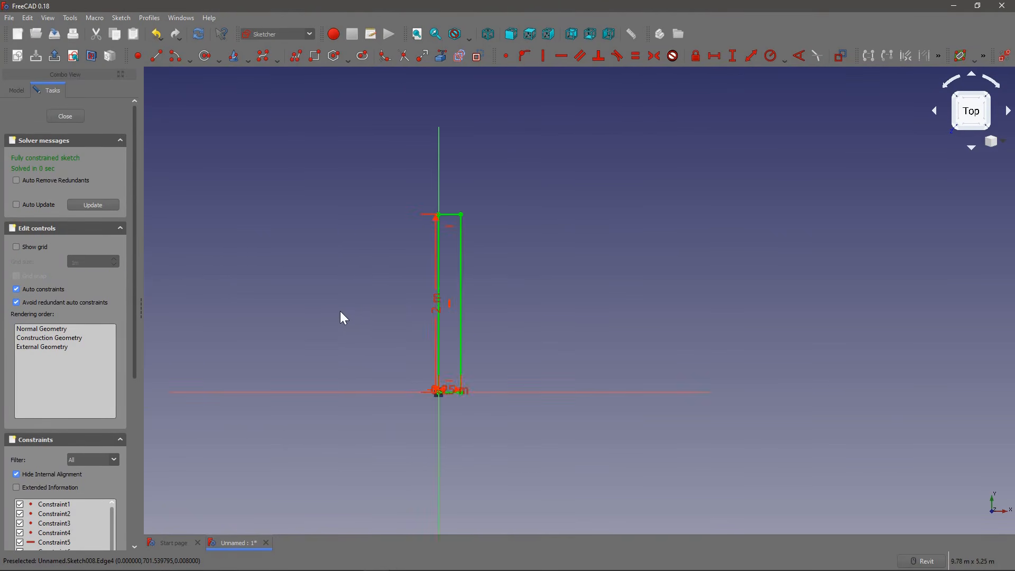
pyautogui.click(70, 119)
pyautogui.scroll(-4, 453, 292)
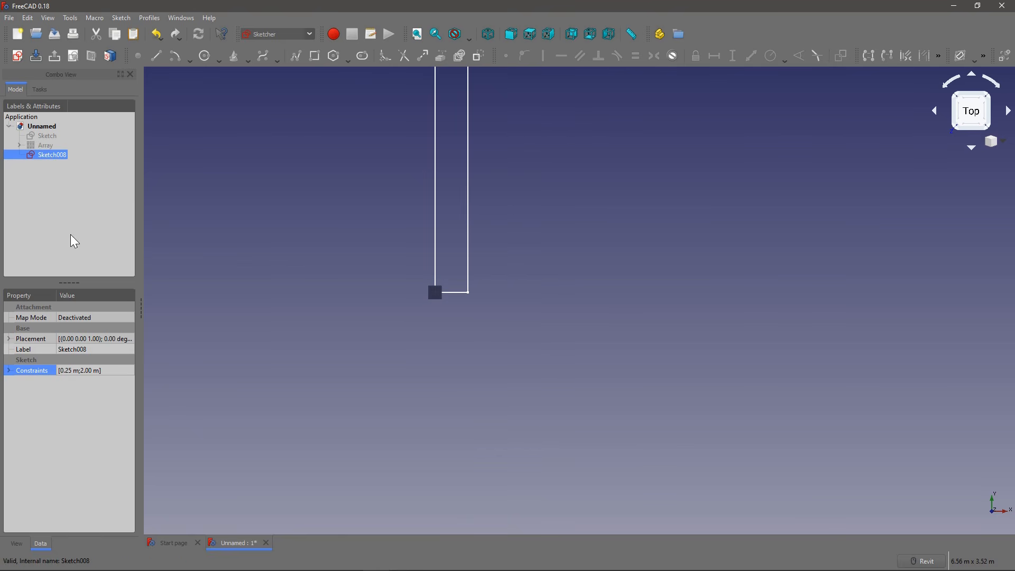
# Step: Expand the rectangle sketch's named constraints and set its length to 6 m
pyautogui.click(8, 370)
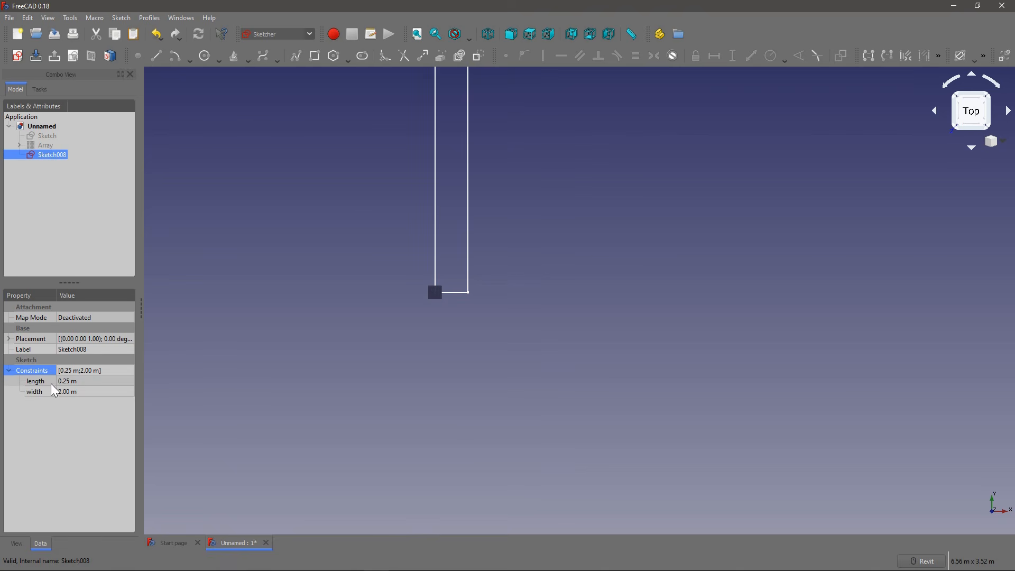
pyautogui.click(87, 381)
pyautogui.write('6')
pyautogui.press('Return')
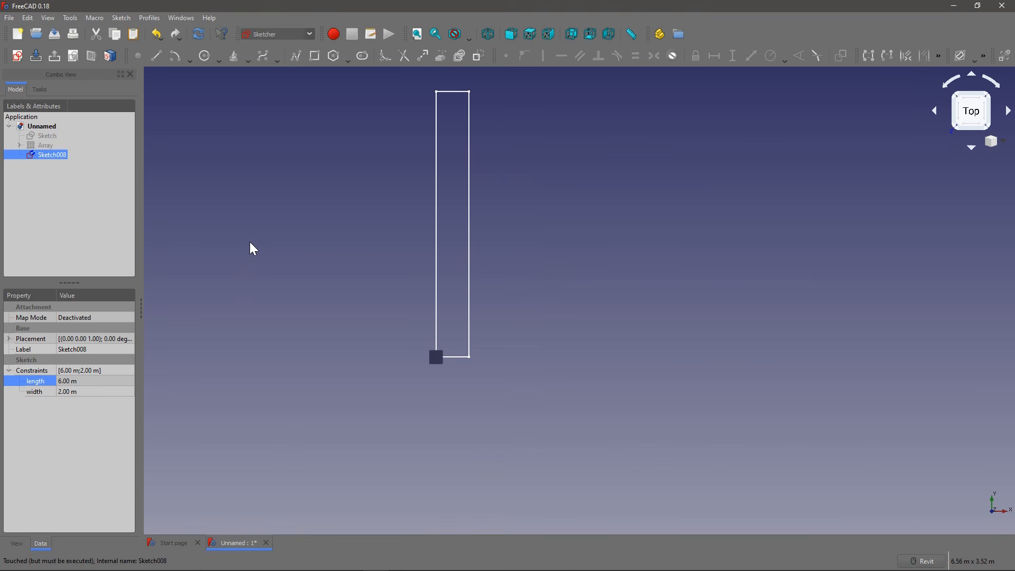
pyautogui.scroll(-10, 416, 313)
pyautogui.scroll(4, 475, 299)
pyautogui.moveTo(391, 317); pyautogui.dragTo(343, 271, button='middle')
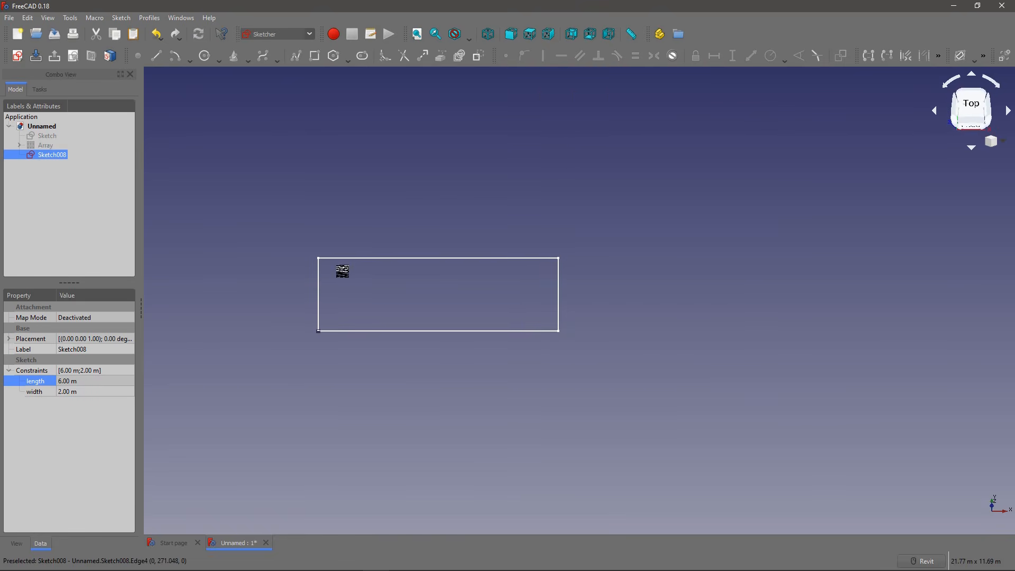
pyautogui.moveTo(430, 259); pyautogui.dragTo(403, 298, button='middle')
pyautogui.scroll(-2, 279, 181)
# Step: Switch to the BIM workbench and create a slab from the rectangle sketch
pyautogui.click(291, 31)
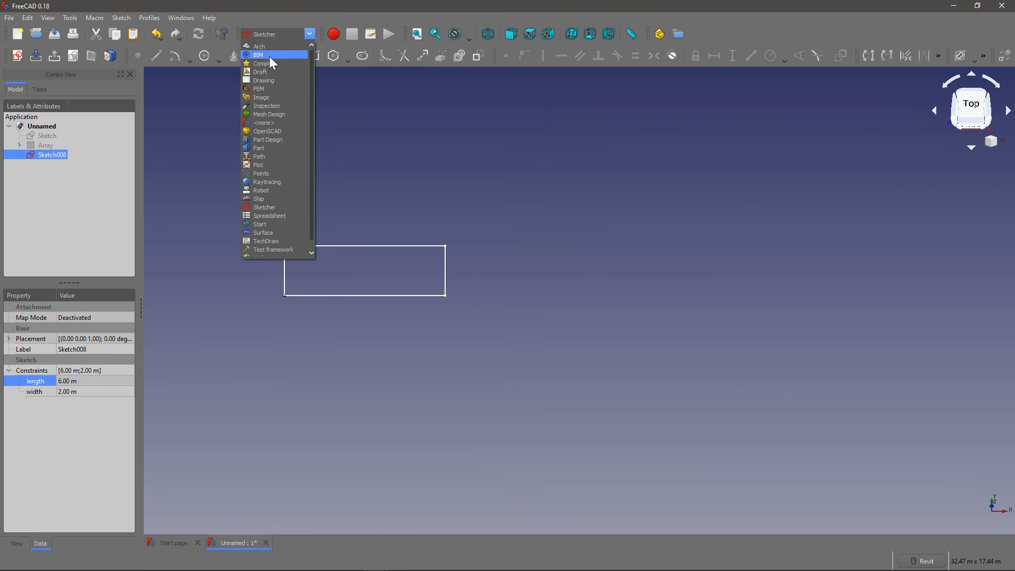
pyautogui.click(267, 46)
pyautogui.click(268, 35)
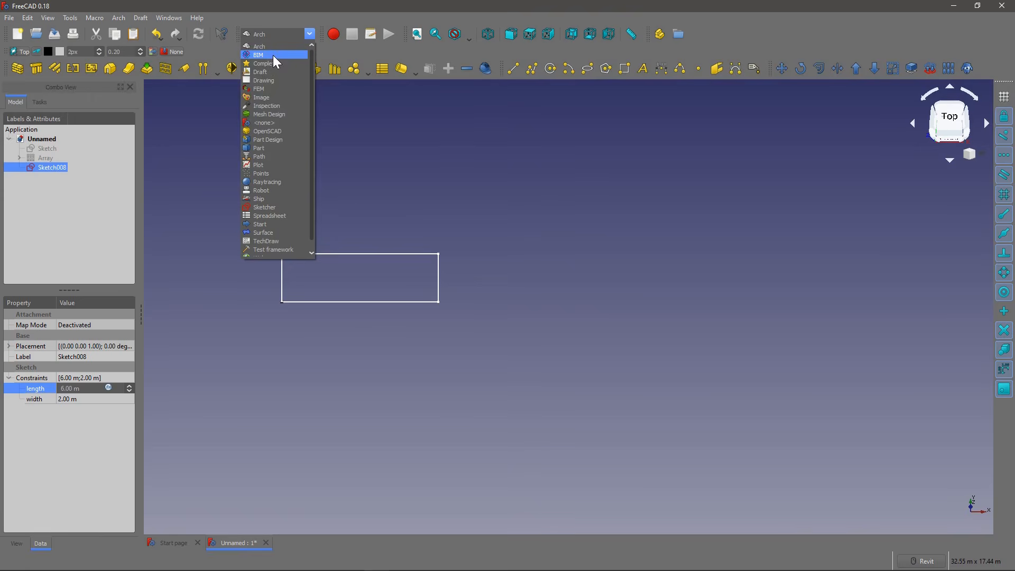
pyautogui.click(274, 55)
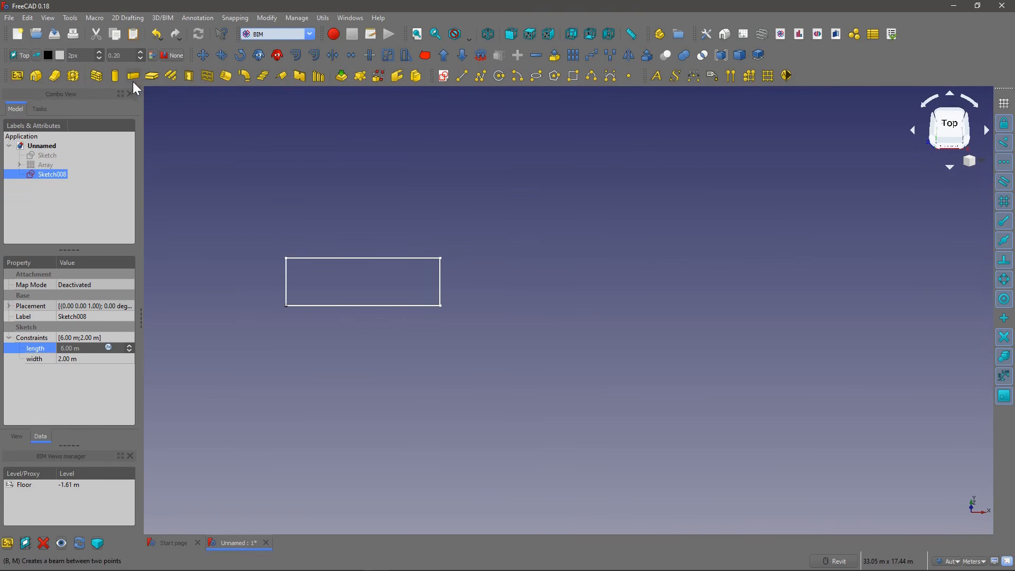
pyautogui.click(152, 78)
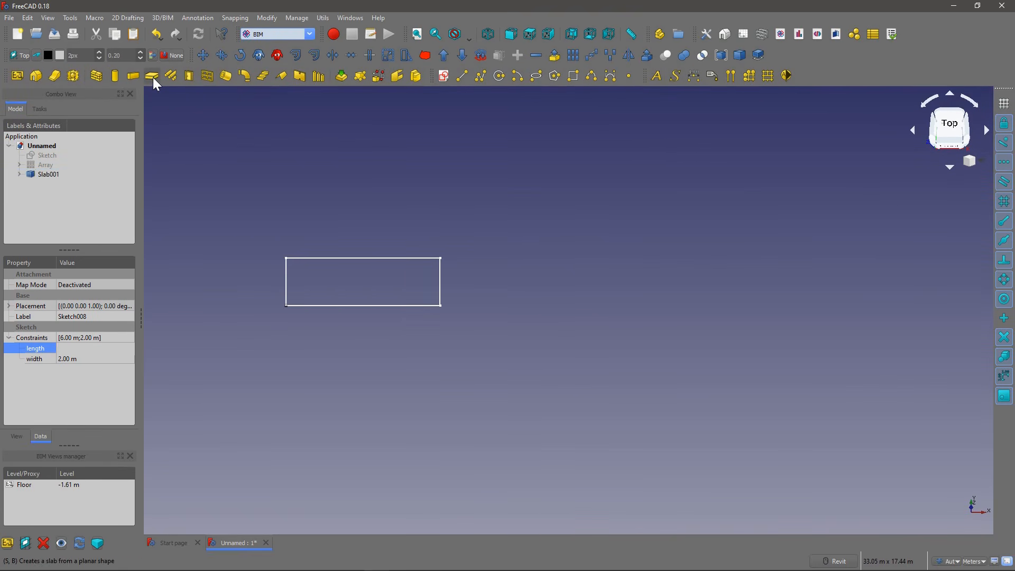
# Step: Review the new slab's properties, enlarging the property area to show more of them
pyautogui.click(49, 174)
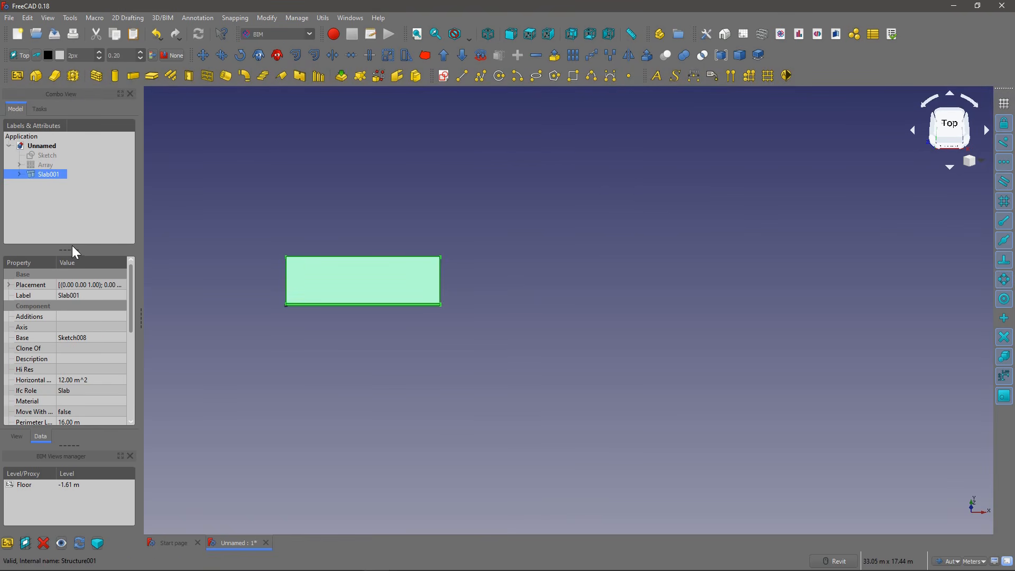
pyautogui.moveTo(70, 252); pyautogui.dragTo(71, 215)
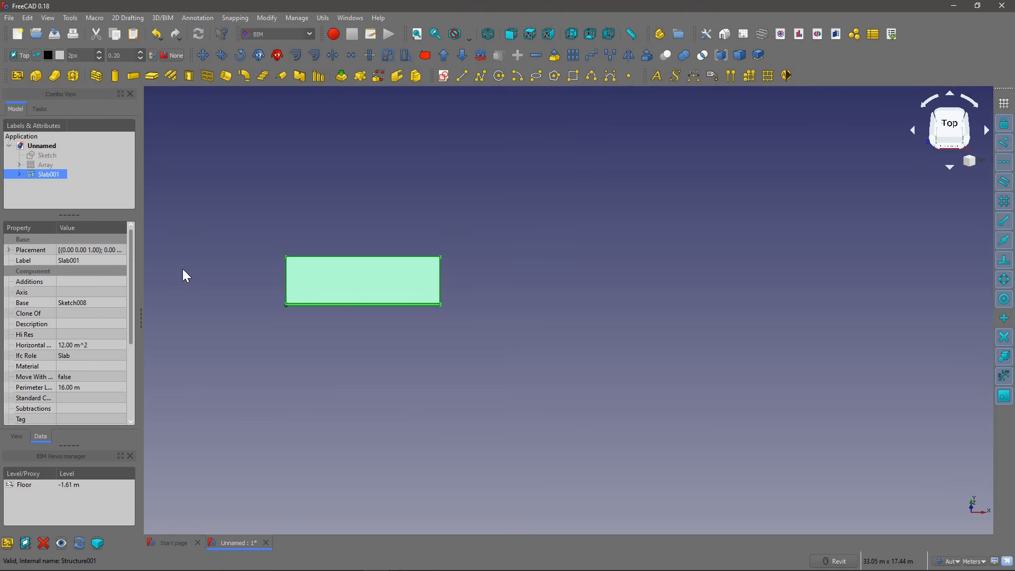
pyautogui.click(83, 189)
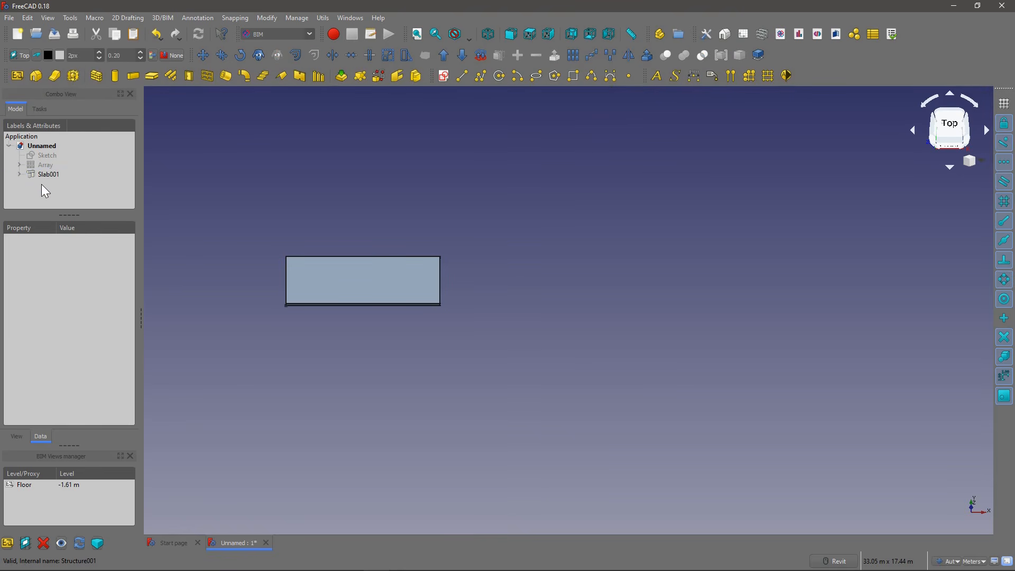
# Step: Try to create a wall from the slab's base sketch and inspect the wall's properties
pyautogui.click(19, 174)
pyautogui.click(74, 188)
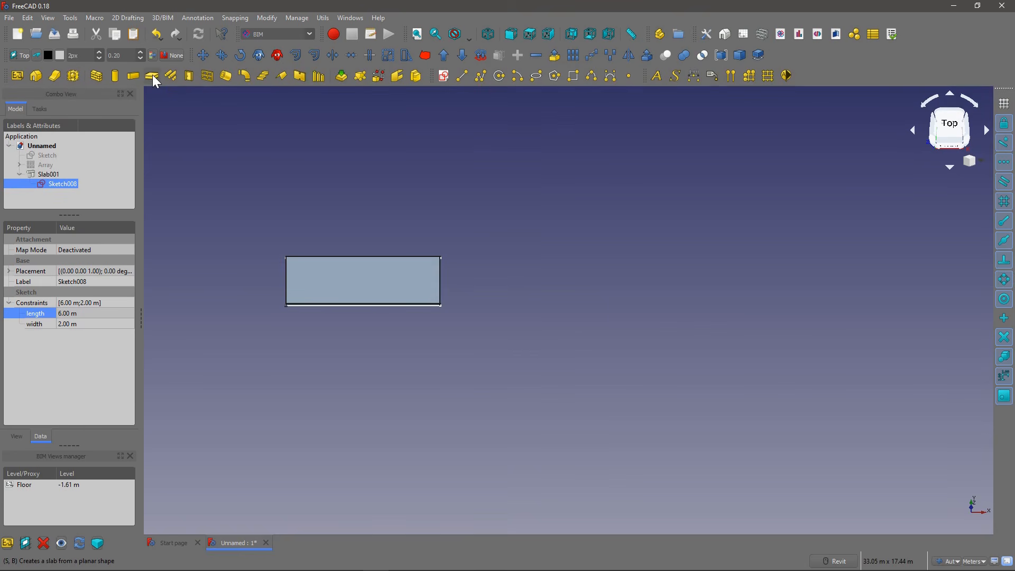
pyautogui.click(102, 76)
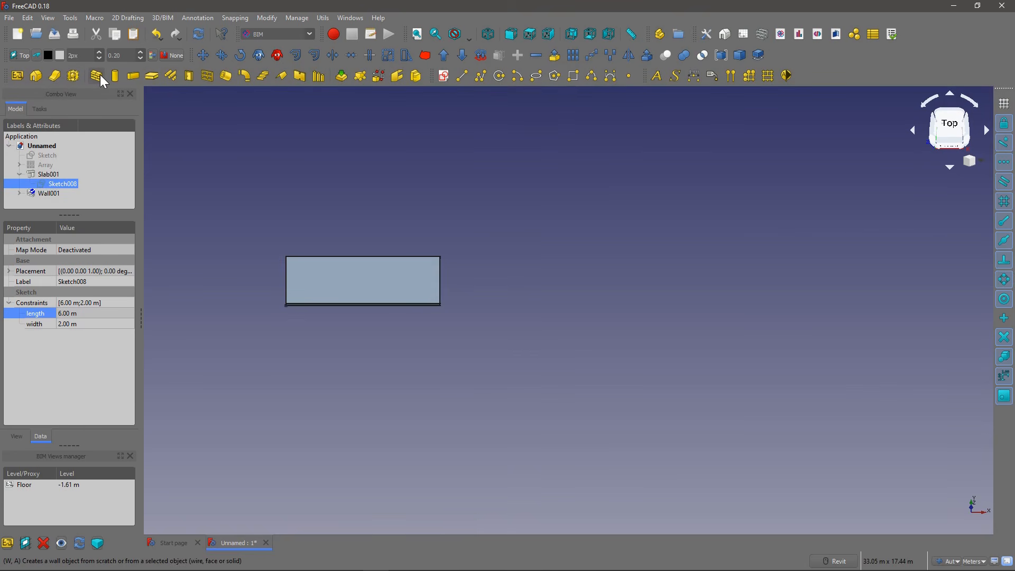
pyautogui.click(52, 194)
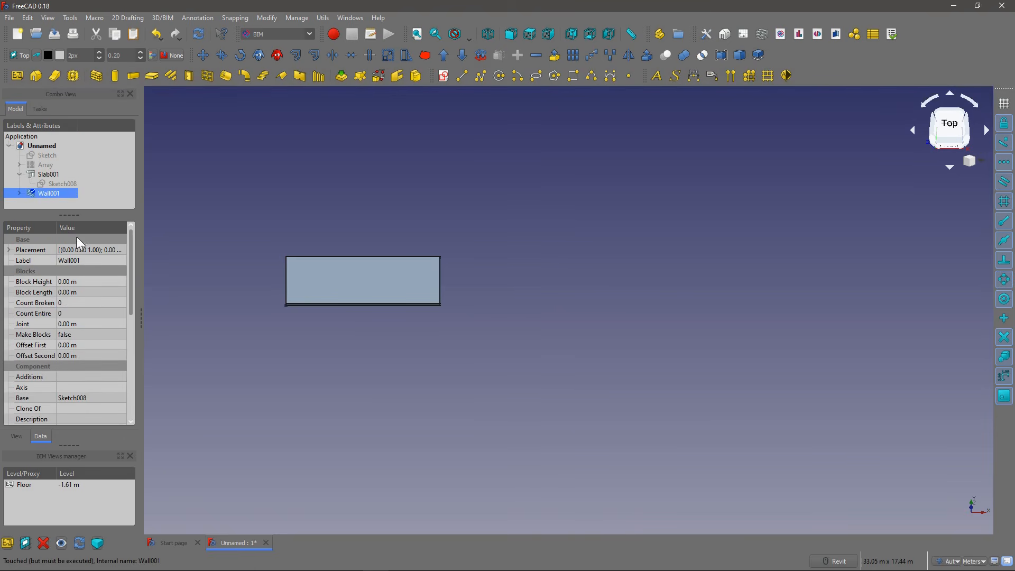
pyautogui.scroll(-4, 113, 351)
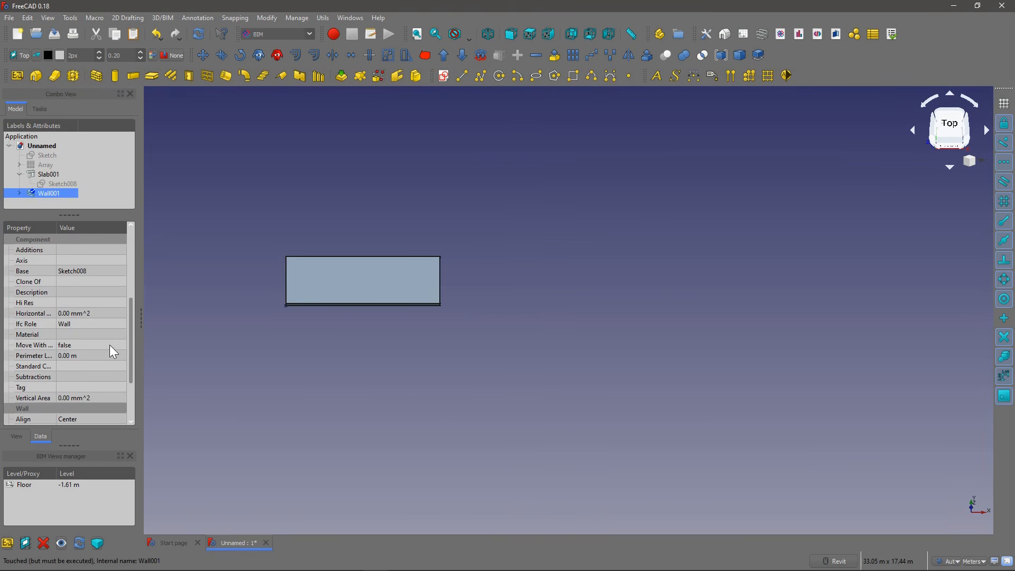
pyautogui.scroll(-2, 114, 351)
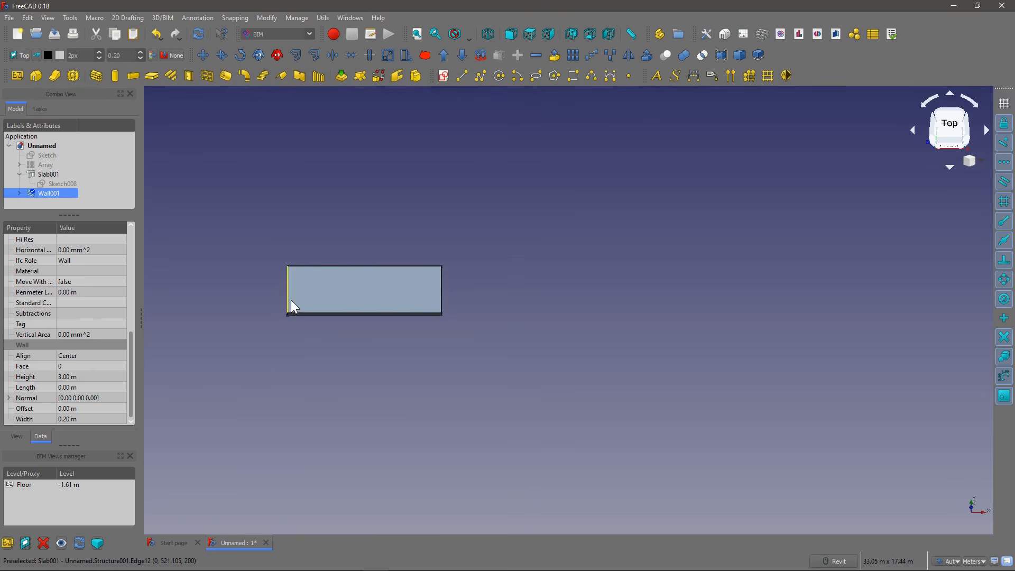
# Step: Hide the slab and look for the wall's geometry in the front view
pyautogui.keyDown('shift'); pyautogui.moveTo(247, 322); pyautogui.dragTo(243, 298, button='middle'); pyautogui.keyUp('shift')
pyautogui.scroll(4, 288, 312)
pyautogui.press('1')
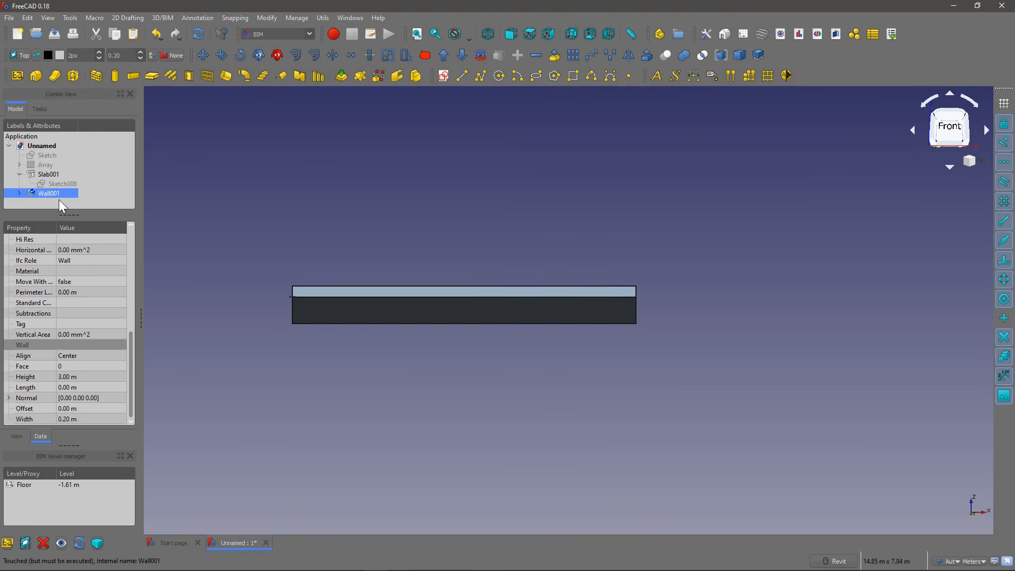
pyautogui.click(48, 174)
pyautogui.press('space')
pyautogui.click(43, 191)
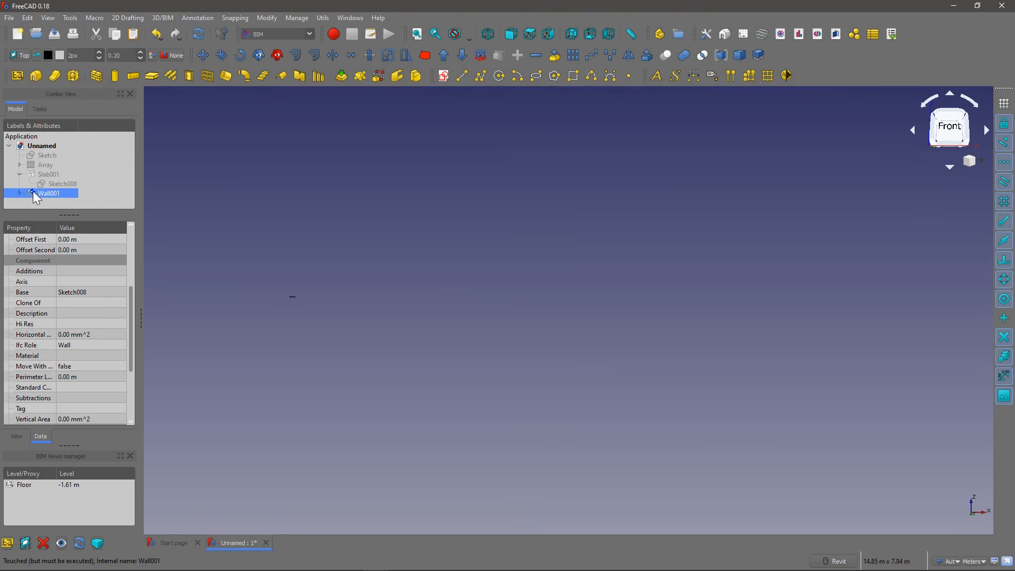
# Step: Reopen the slab's base sketch, examine the rectangle's corners and constraints up close, and close the sketch
pyautogui.doubleClick(49, 185)
pyautogui.moveTo(364, 226)
pyautogui.keyDown('shift'); pyautogui.mouseDown(button='middle')
pyautogui.moveTo(351, 363)
pyautogui.moveTo(358, 209)
pyautogui.mouseUp(button='middle'); pyautogui.keyUp('shift')
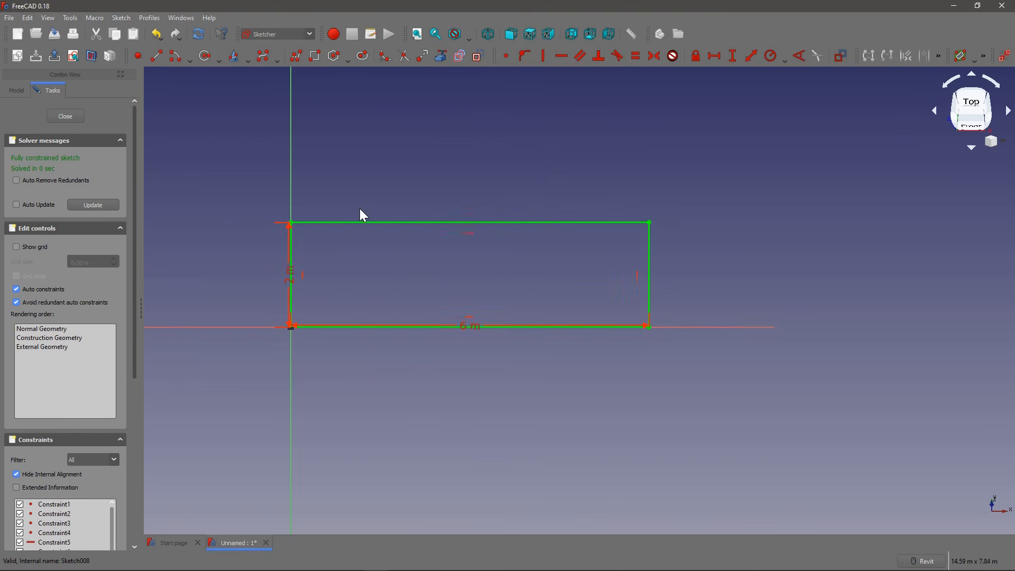
pyautogui.rightClick(358, 209)
pyautogui.click(630, 363)
pyautogui.click(970, 112)
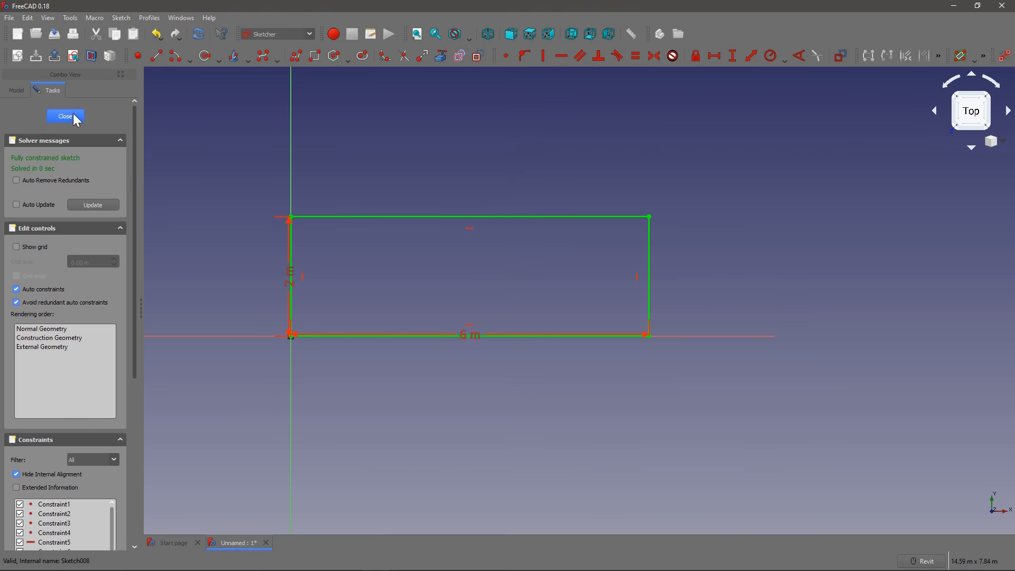
pyautogui.scroll(6, 675, 269)
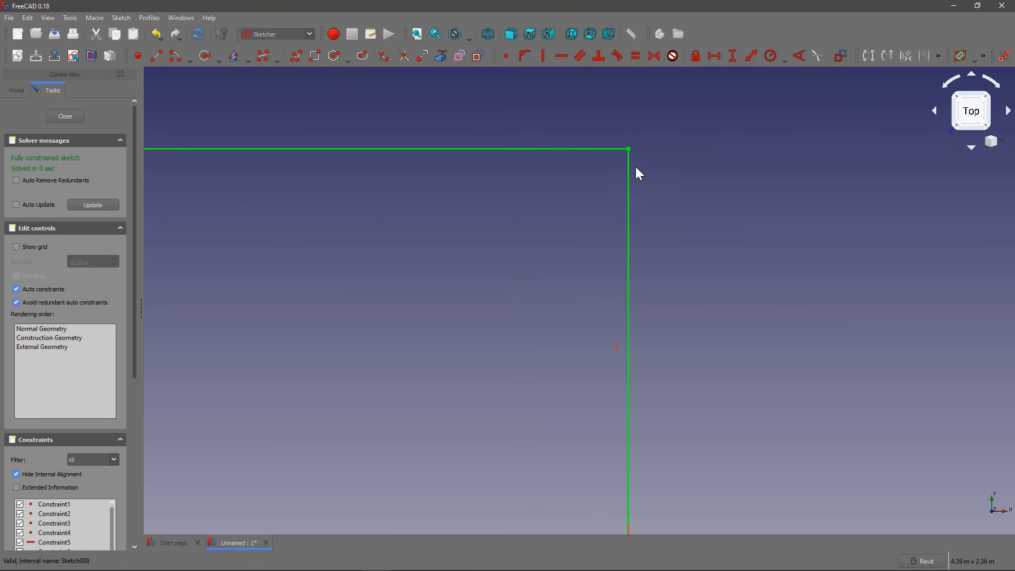
pyautogui.scroll(-6, 627, 151)
pyautogui.scroll(5, 618, 280)
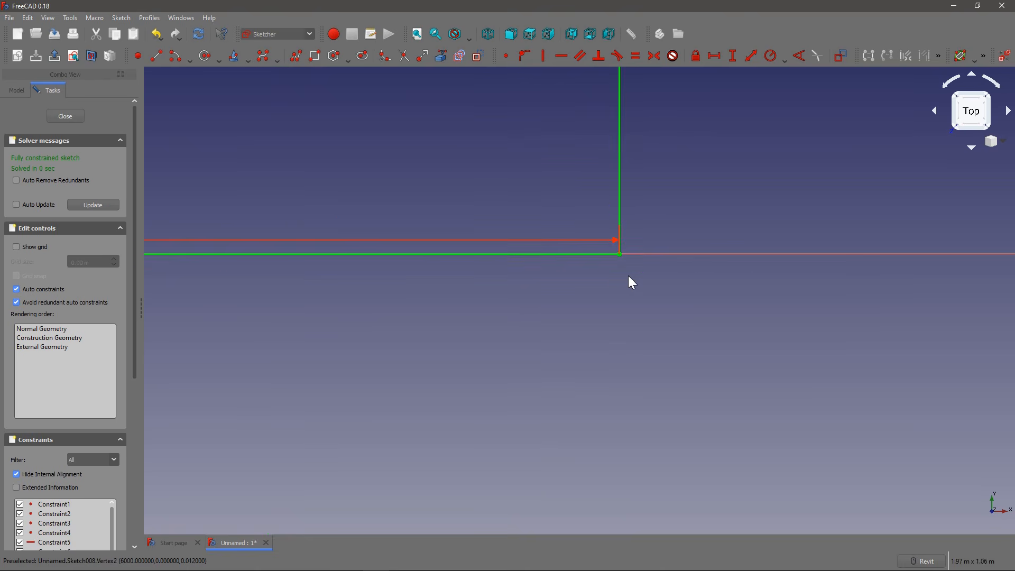
pyautogui.scroll(-5, 617, 253)
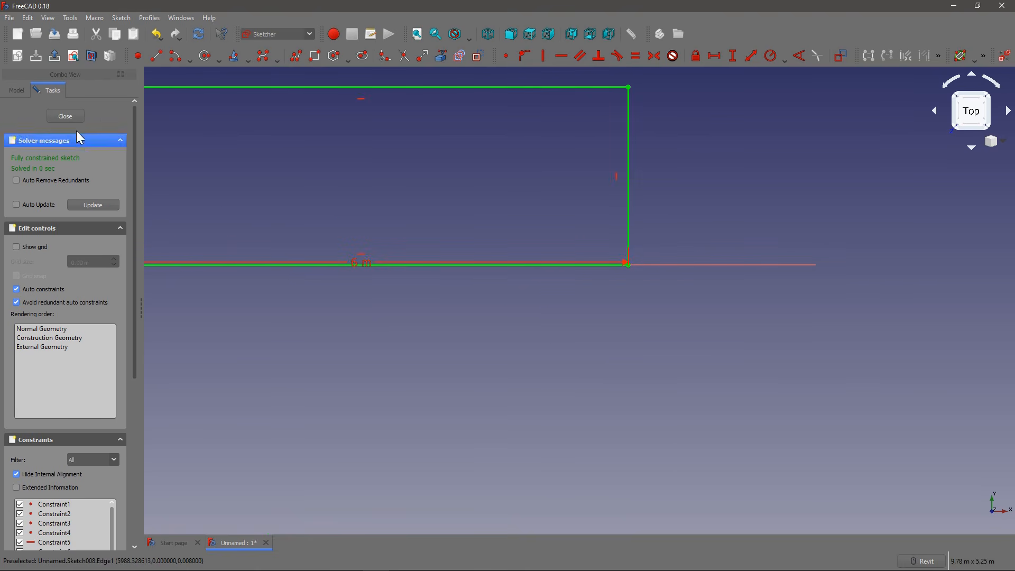
pyautogui.click(65, 116)
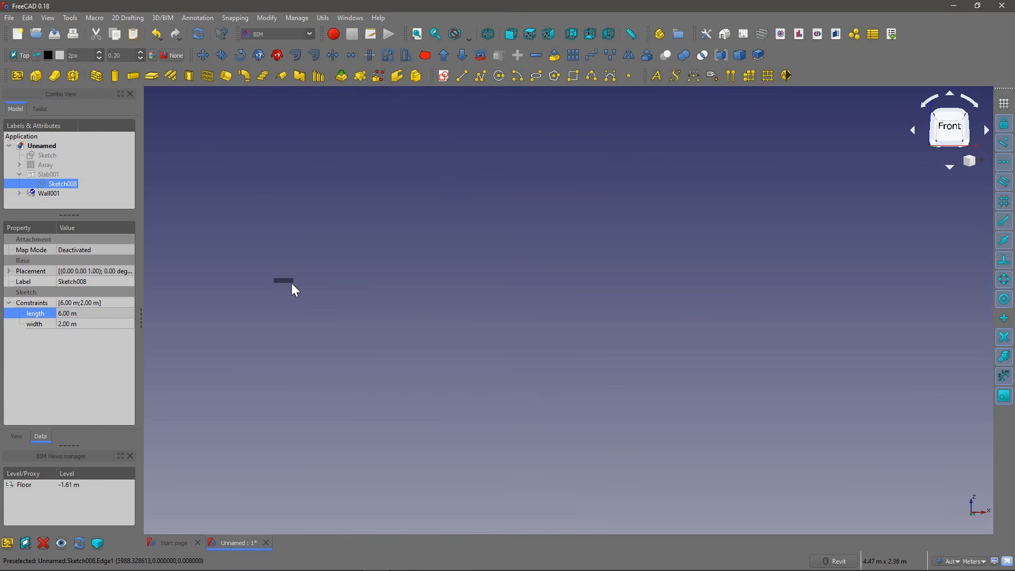
# Step: Delete the wall based on the rectangle sketch and check the array's error mark
pyautogui.click(42, 194)
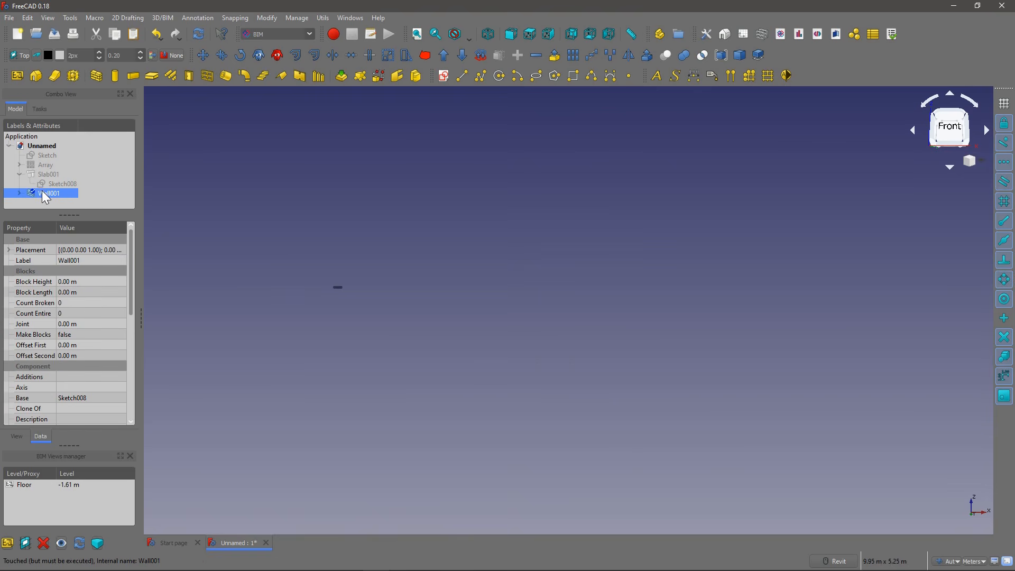
pyautogui.press('Delete')
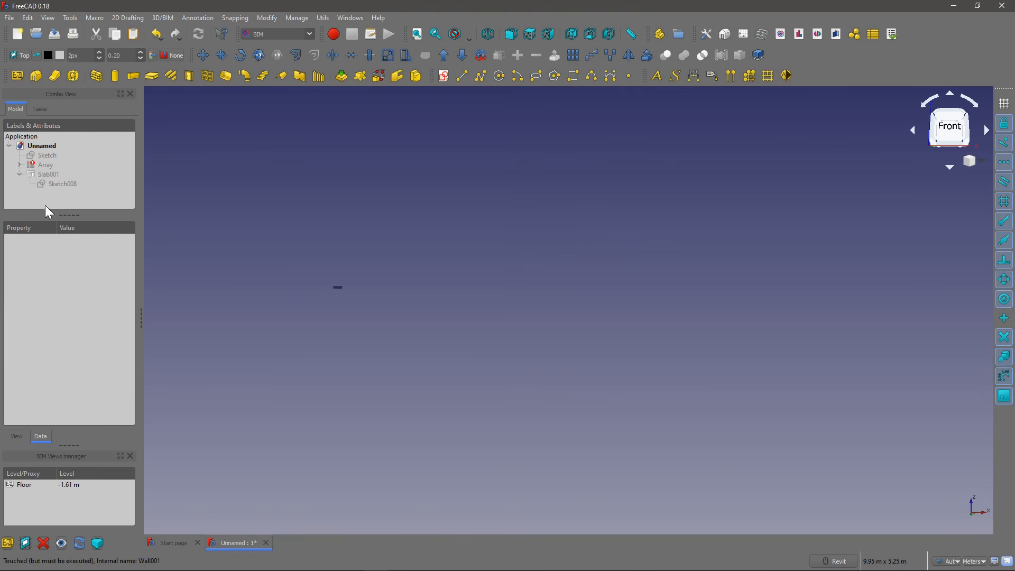
pyautogui.moveTo(53, 167)
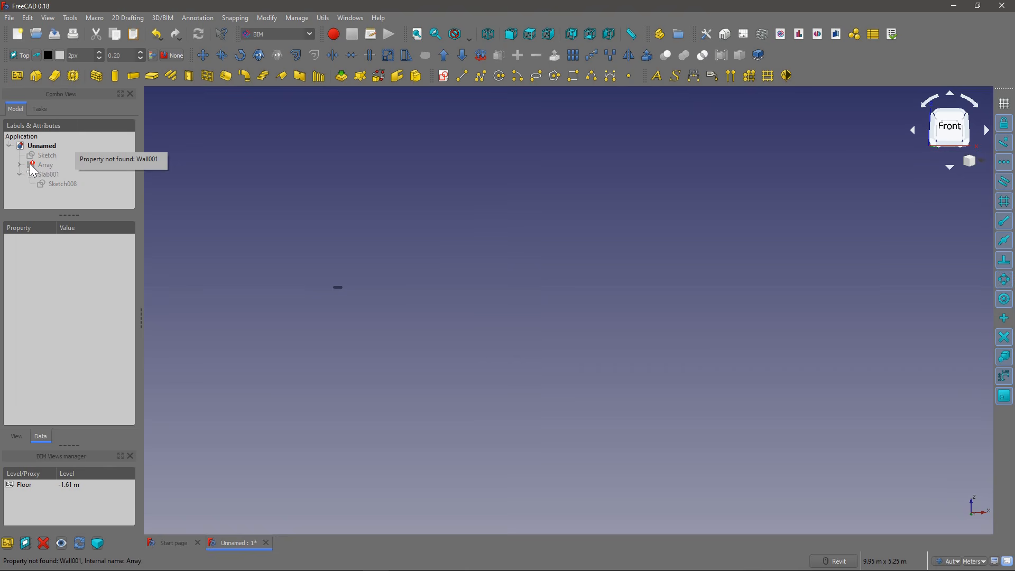
# Step: Make the slab's base sketch visible and create a wall from it
pyautogui.click(58, 184)
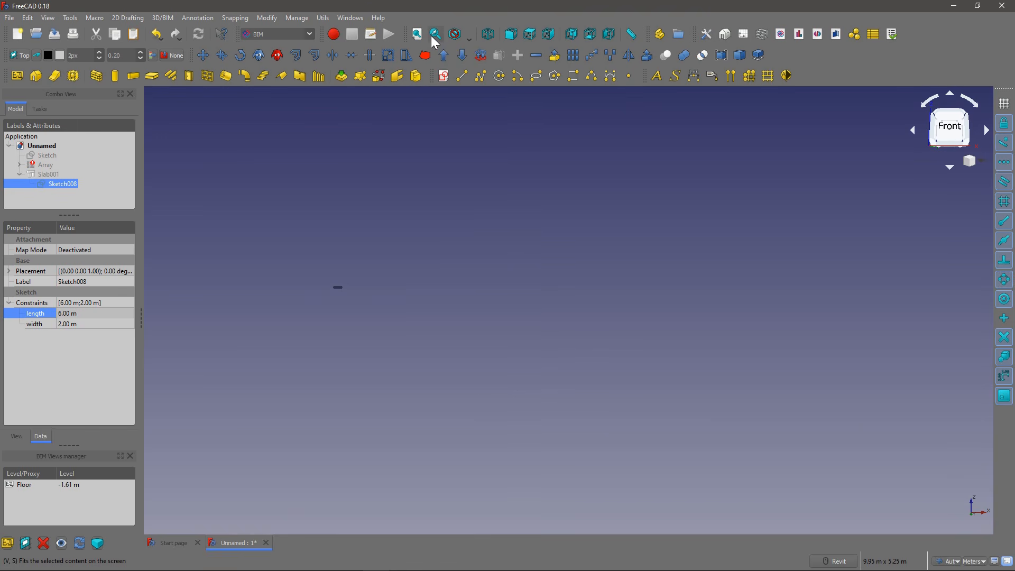
pyautogui.press('space')
pyautogui.moveTo(424, 136); pyautogui.dragTo(408, 286, button='middle')
pyautogui.scroll(-2, 408, 285)
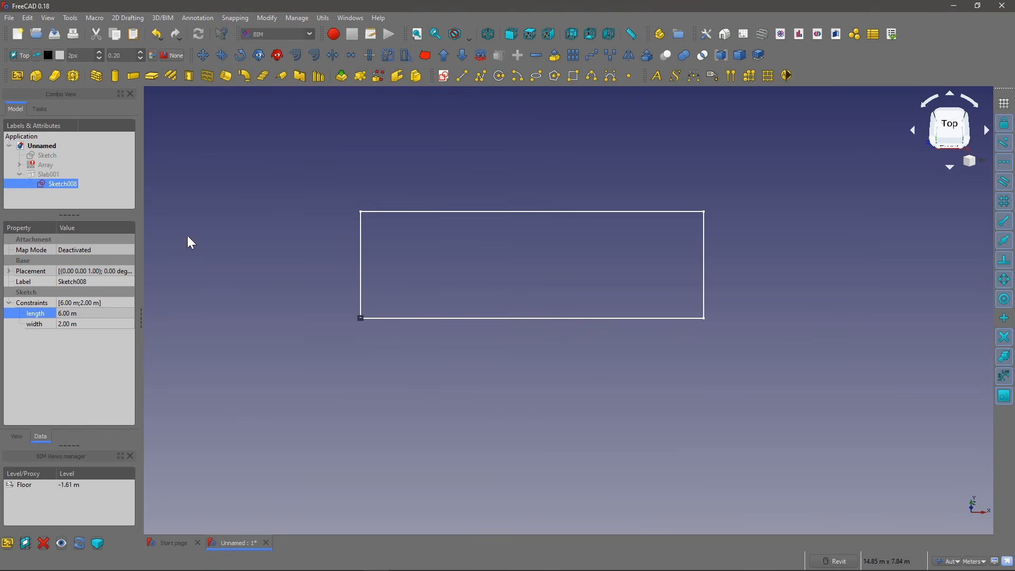
pyautogui.click(97, 75)
pyautogui.keyDown('shift'); pyautogui.moveTo(372, 220); pyautogui.dragTo(368, 173, button='middle'); pyautogui.keyUp('shift')
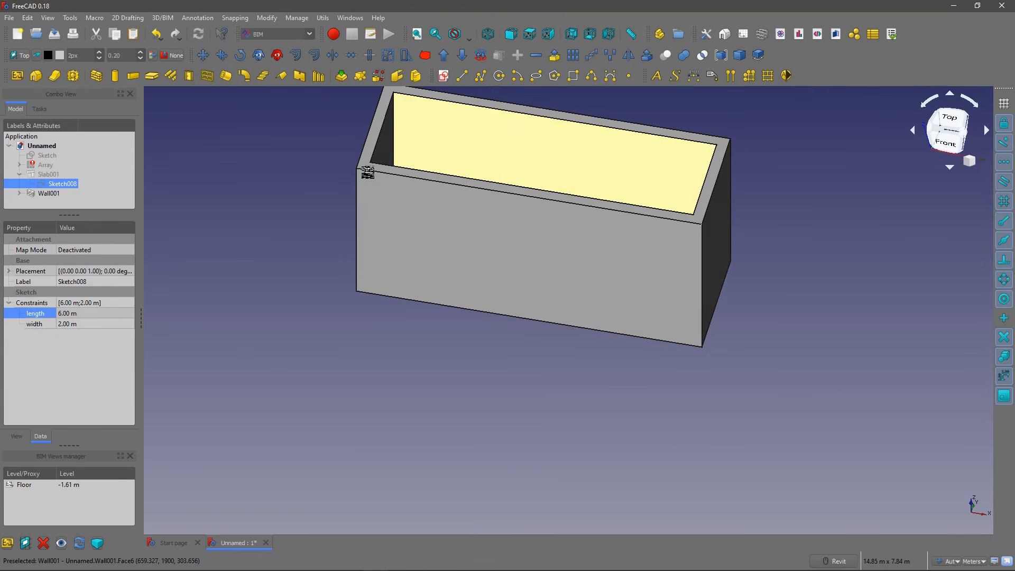
# Step: Make the slab visible again and view it inside the walls from above
pyautogui.rightClick(46, 174)
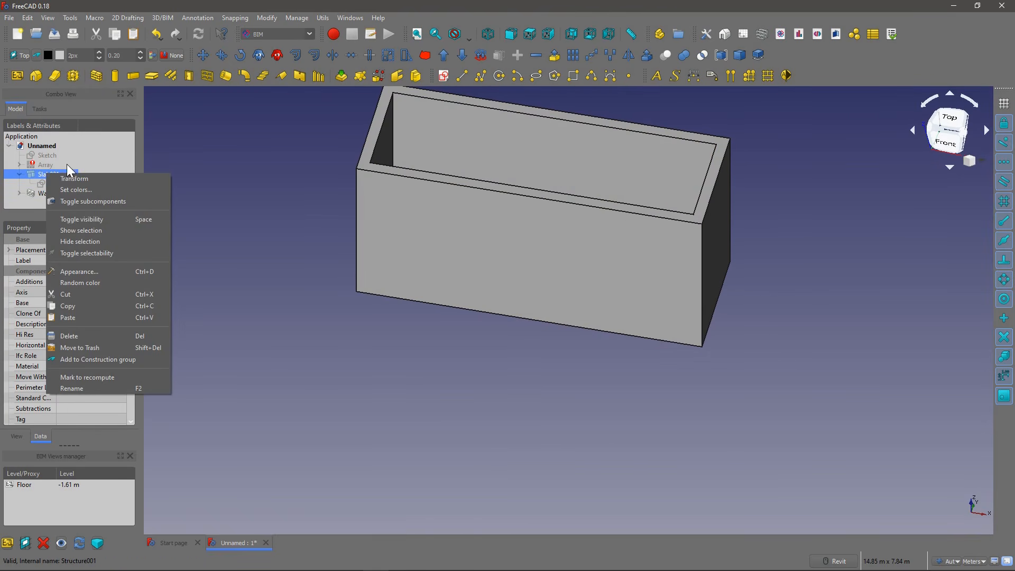
pyautogui.click(39, 174)
pyautogui.scroll(-4, 293, 227)
pyautogui.keyDown('shift'); pyautogui.moveTo(324, 230); pyautogui.dragTo(350, 309, button='middle'); pyautogui.keyUp('shift')
pyautogui.click(299, 294)
pyautogui.scroll(4, 381, 262)
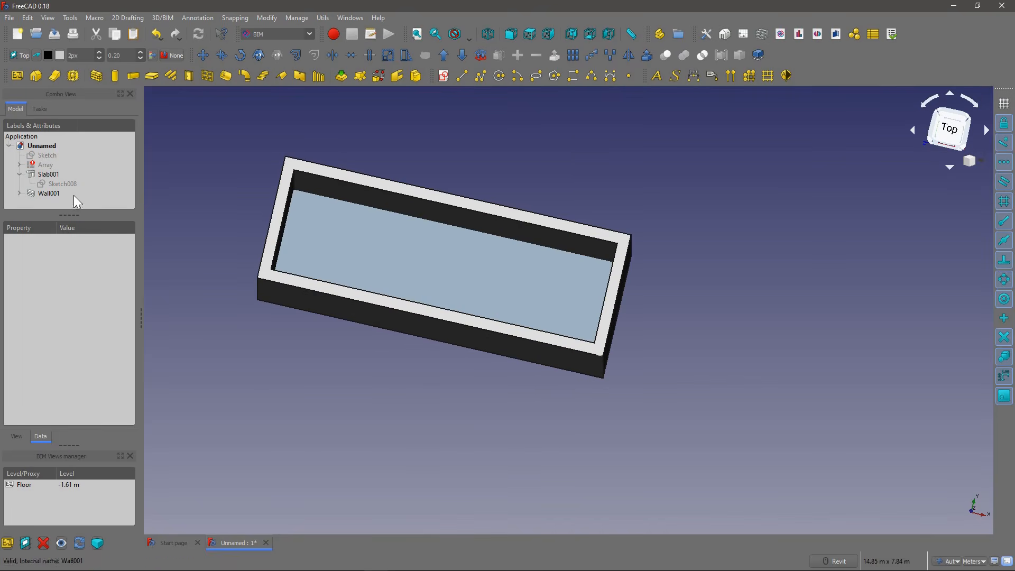
# Step: Select the slab's base sketch and expand the wall in the model tree to compare their base sketches
pyautogui.click(49, 185)
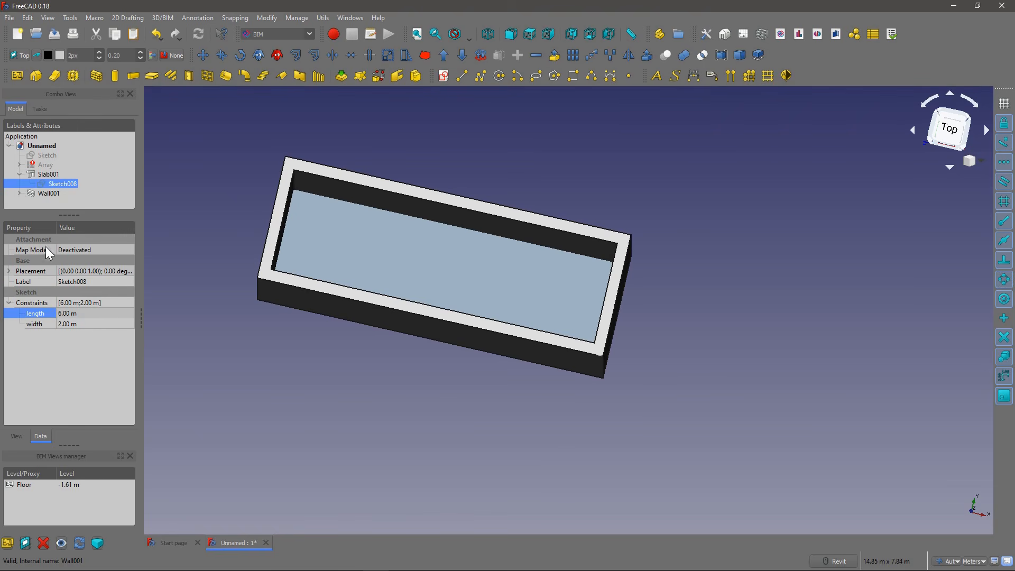
pyautogui.click(19, 193)
pyautogui.moveTo(68, 214); pyautogui.dragTo(81, 249)
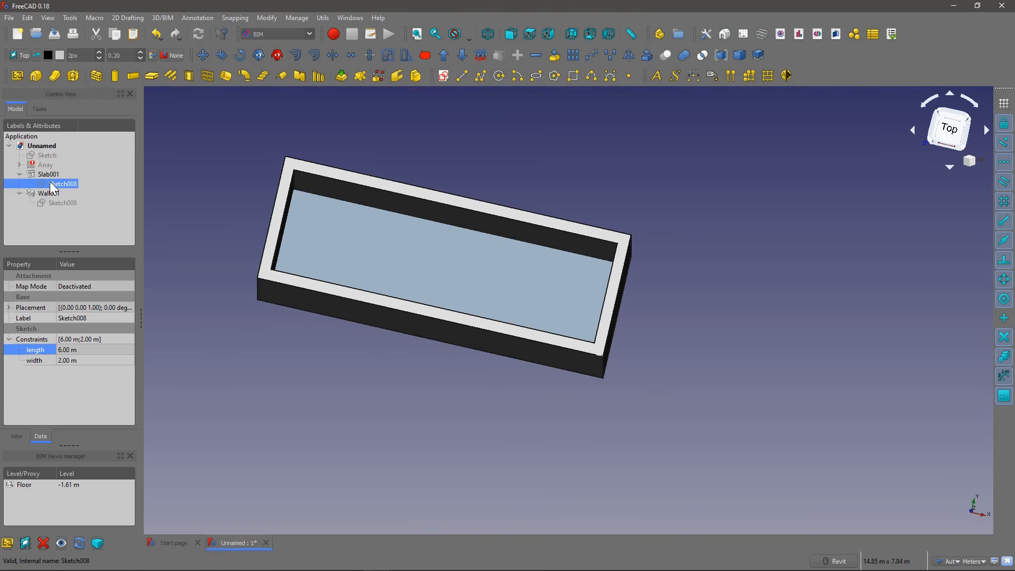
# Step: Set the width constraint of the slab's base sketch to 7 m and check the resized slab and walls
pyautogui.click(84, 359)
pyautogui.write('7')
pyautogui.press('Return')
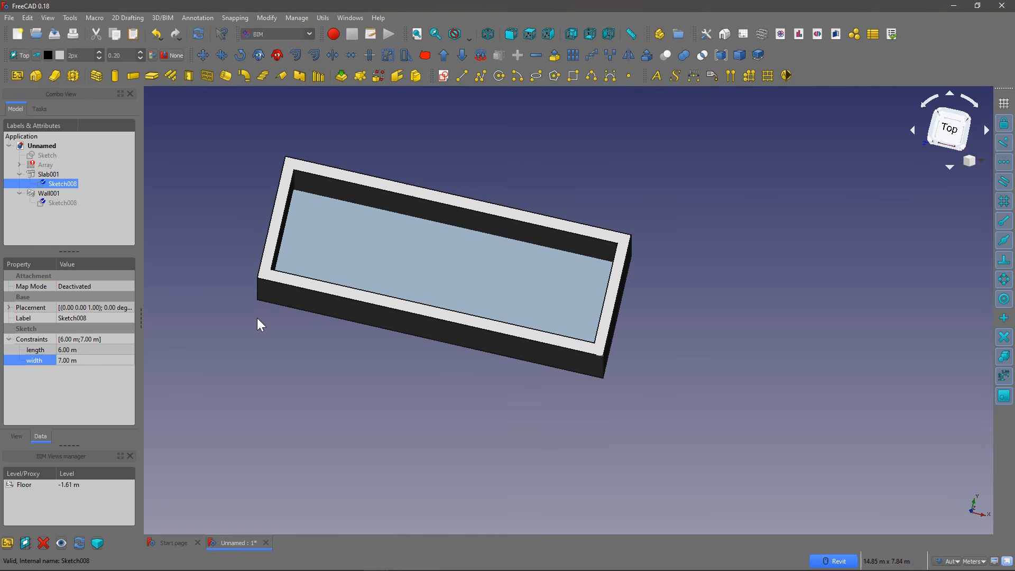
pyautogui.scroll(-3, 248, 309)
pyautogui.scroll(2, 256, 308)
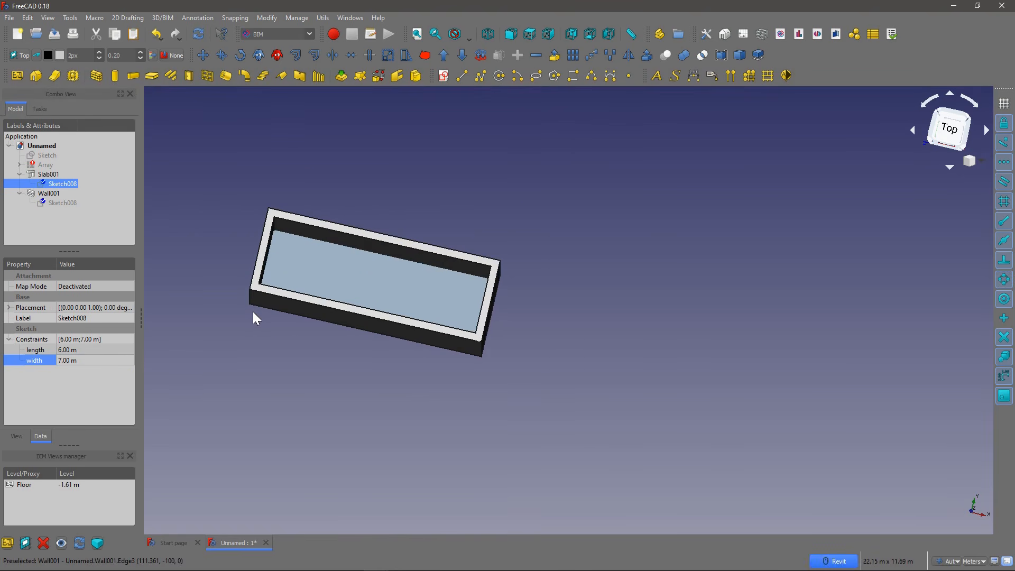
pyautogui.keyDown('shift'); pyautogui.moveTo(253, 312); pyautogui.dragTo(251, 224, button='middle'); pyautogui.keyUp('shift')
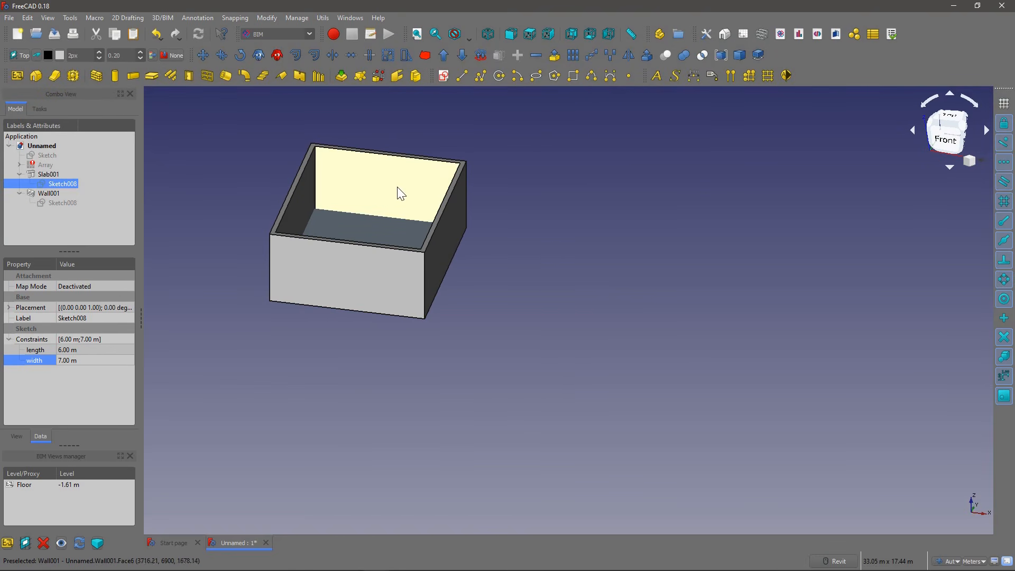
pyautogui.keyDown('shift'); pyautogui.moveTo(351, 233); pyautogui.dragTo(343, 324, button='middle'); pyautogui.keyUp('shift')
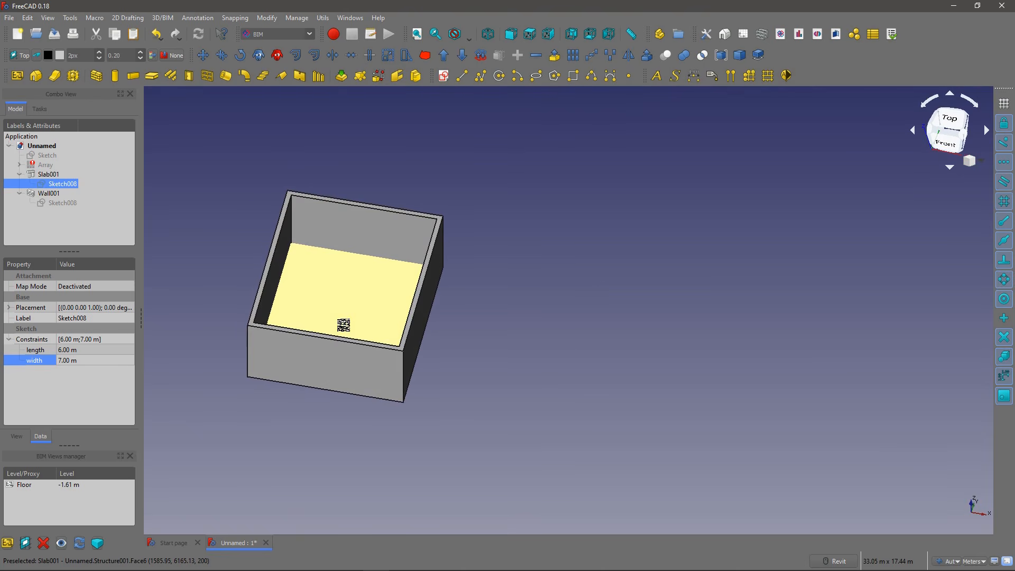
pyautogui.scroll(-2, 346, 310)
pyautogui.scroll(2, 362, 275)
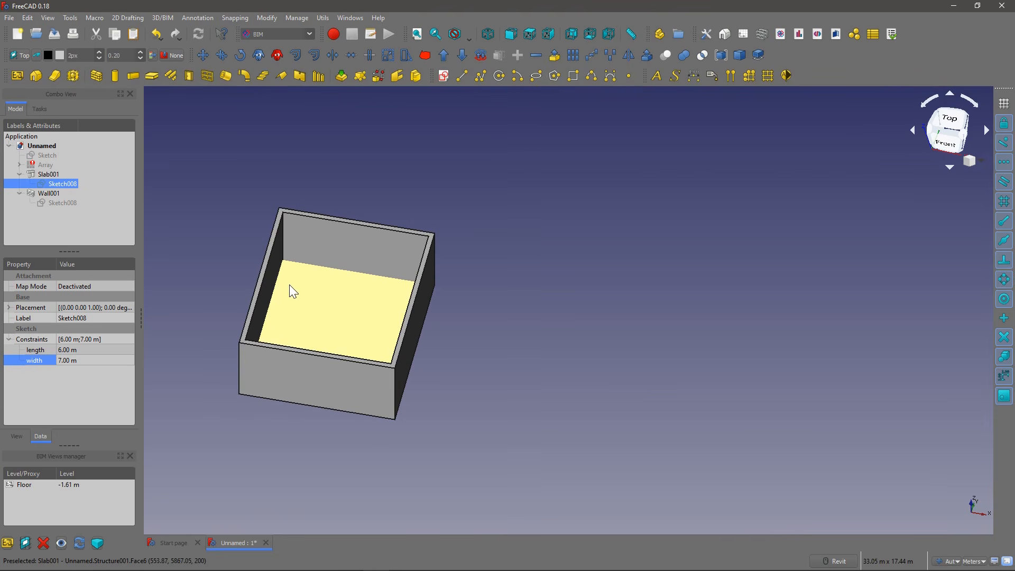
# Step: Select the slab and its base sketch to examine their properties and the shape inside the walls
pyautogui.click(305, 295)
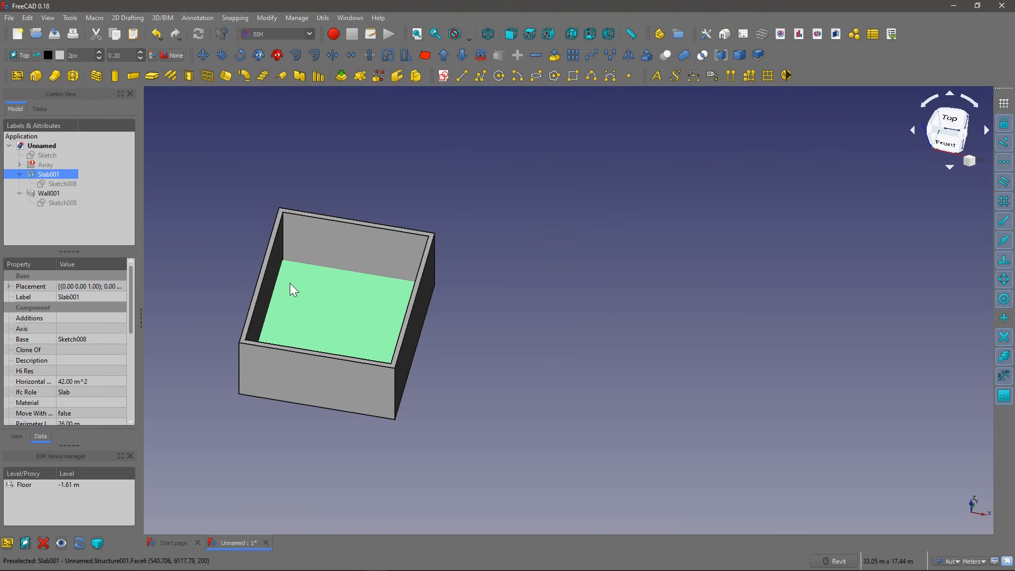
pyautogui.keyDown('shift'); pyautogui.moveTo(299, 294); pyautogui.dragTo(287, 256, button='middle'); pyautogui.keyUp('shift')
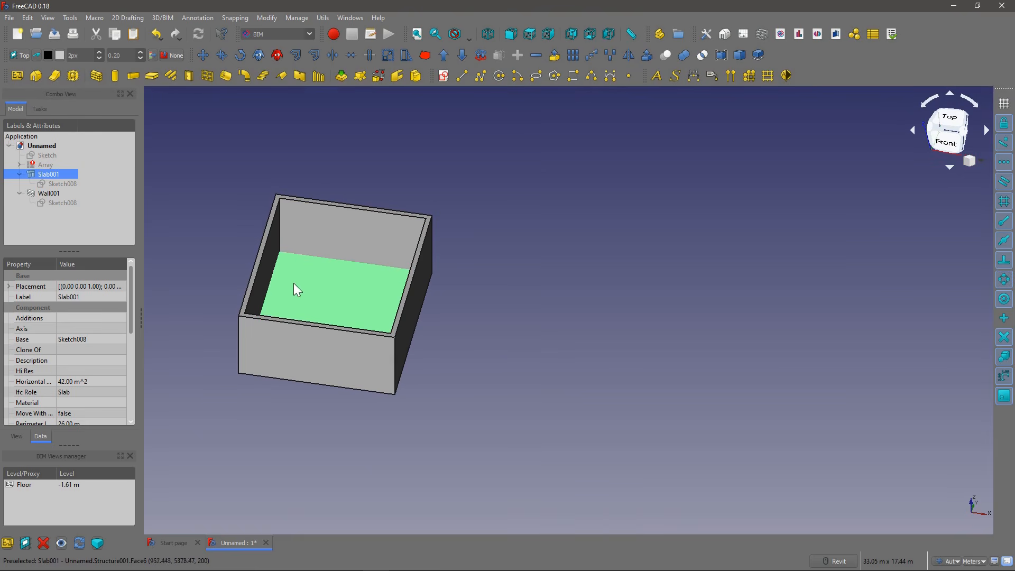
pyautogui.rightClick(372, 290)
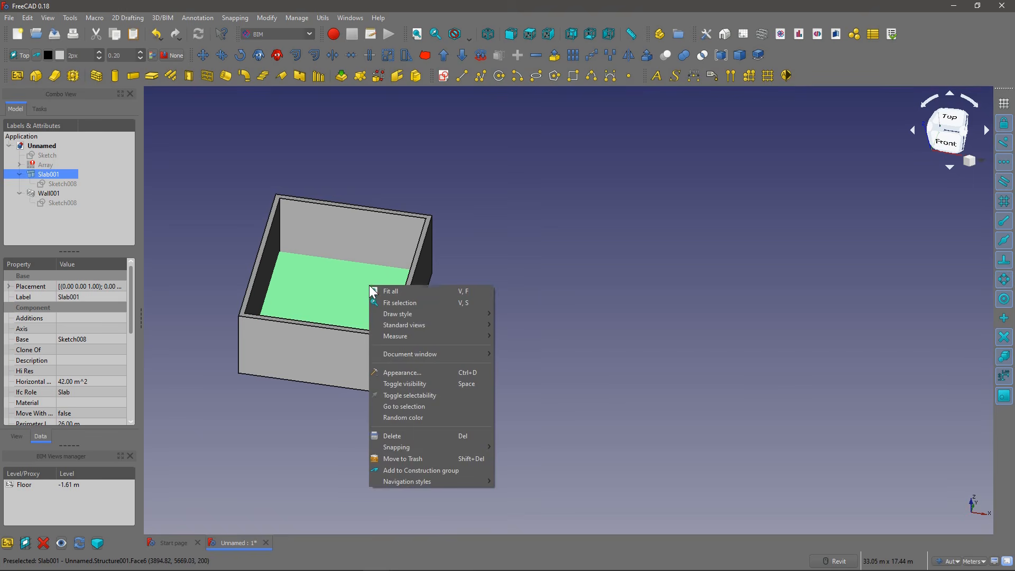
pyautogui.click(463, 252)
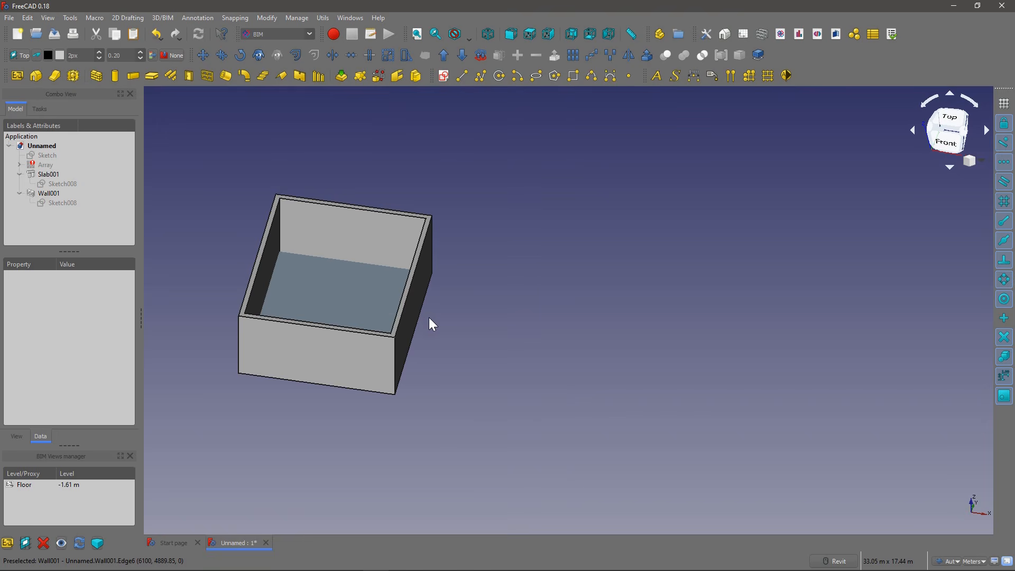
pyautogui.moveTo(429, 316); pyautogui.dragTo(388, 320, button='middle')
pyautogui.scroll(-4, 272, 235)
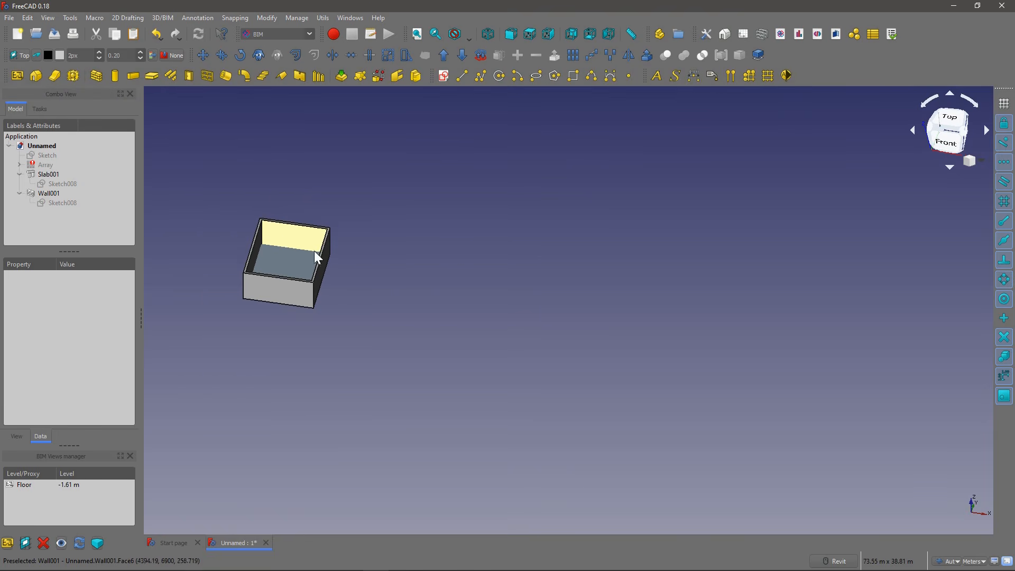
pyautogui.click(53, 183)
pyautogui.scroll(-2, 277, 245)
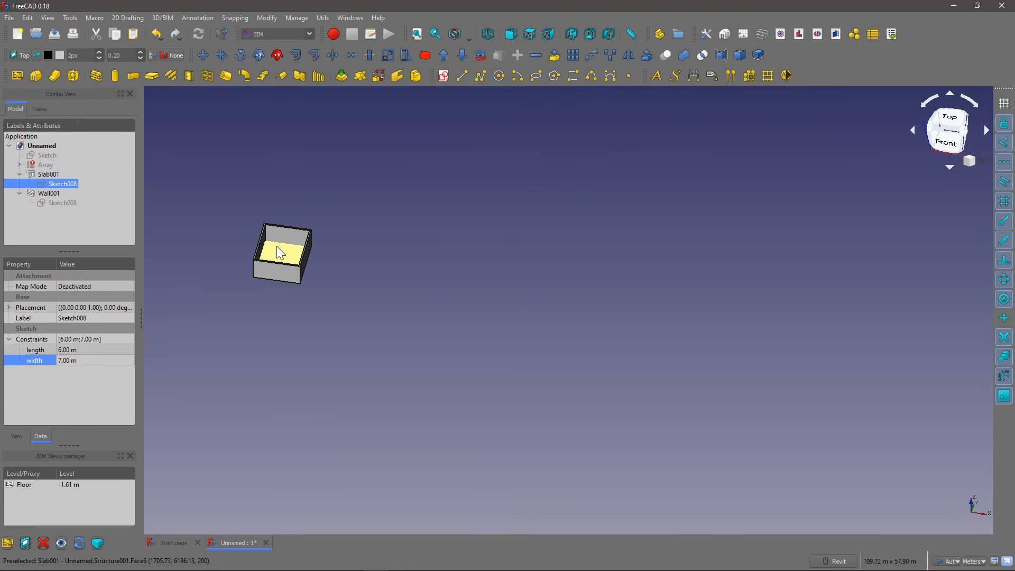
pyautogui.scroll(3, 275, 246)
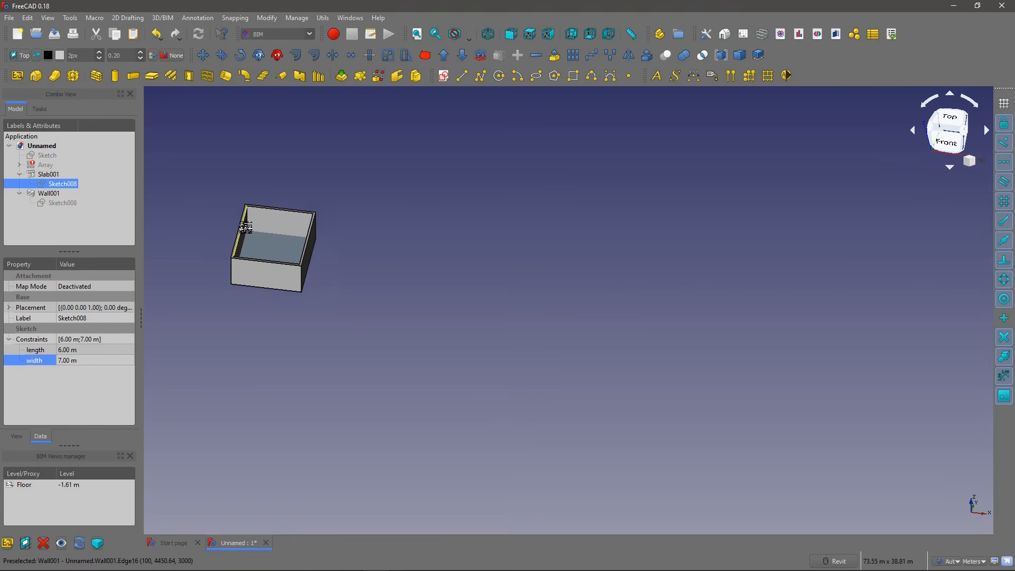
# Step: Collapse Slab001 and Wall001 in the model tree and hide both of them
pyautogui.click(24, 176)
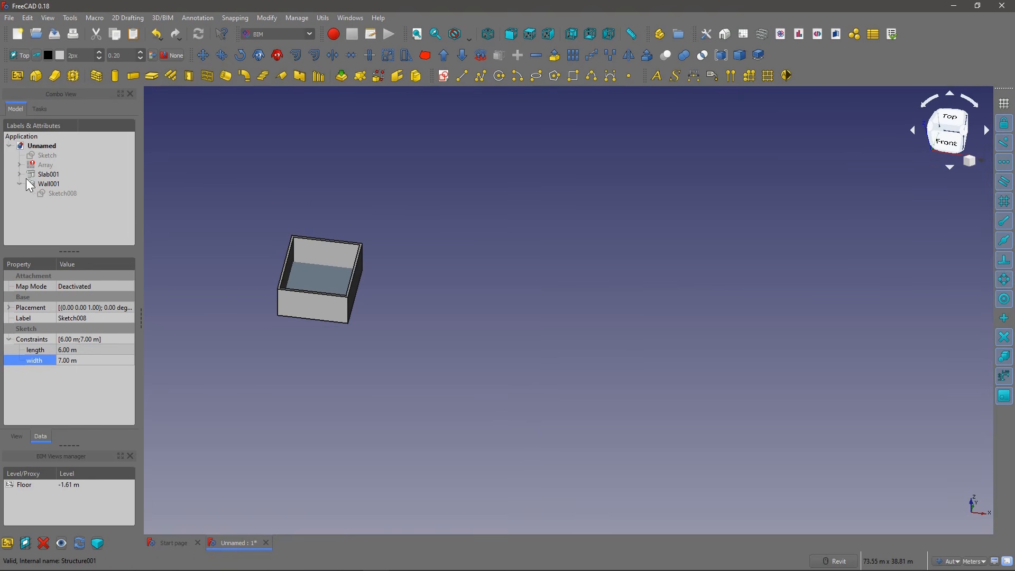
pyautogui.click(20, 183)
pyautogui.click(40, 182)
pyautogui.press('space')
pyautogui.click(46, 174)
pyautogui.press('space')
# Step: Make the floor array visible, view the building and close the BIM Views manager
pyautogui.click(46, 164)
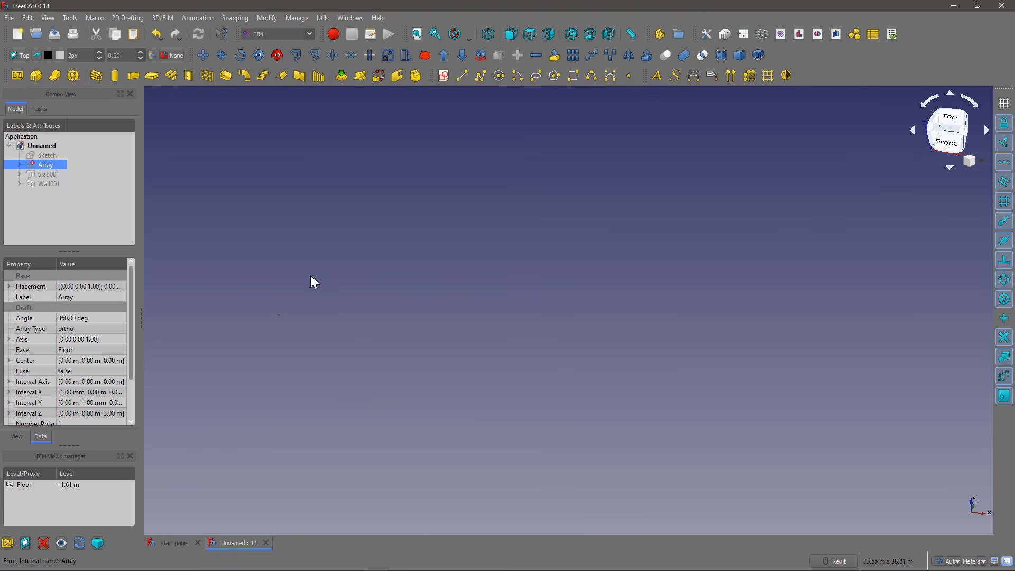
pyautogui.press('space')
pyautogui.click(40, 176)
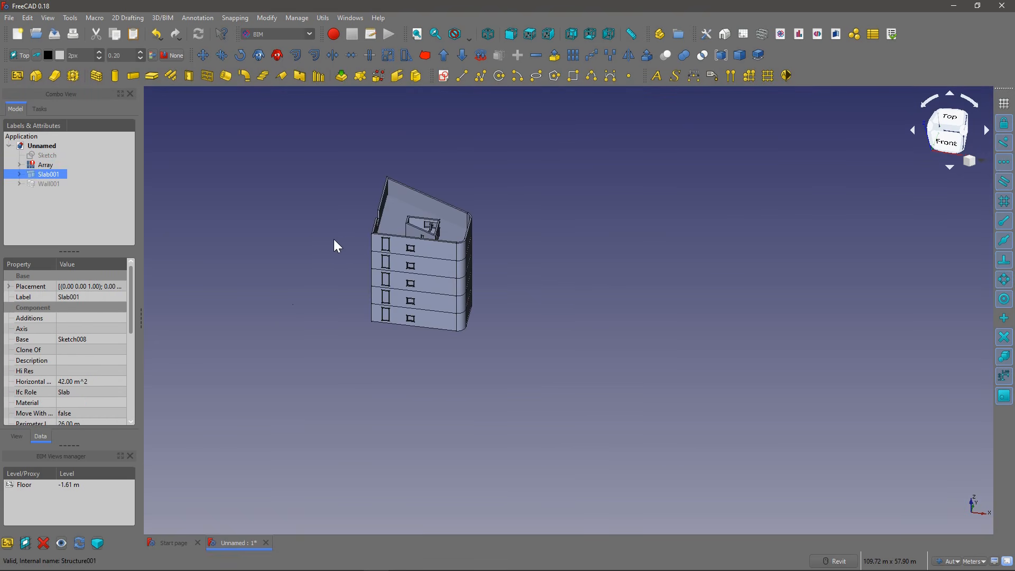
pyautogui.scroll(4, 333, 239)
pyautogui.keyDown('shift'); pyautogui.moveTo(373, 265); pyautogui.dragTo(427, 296, button='middle'); pyautogui.keyUp('shift')
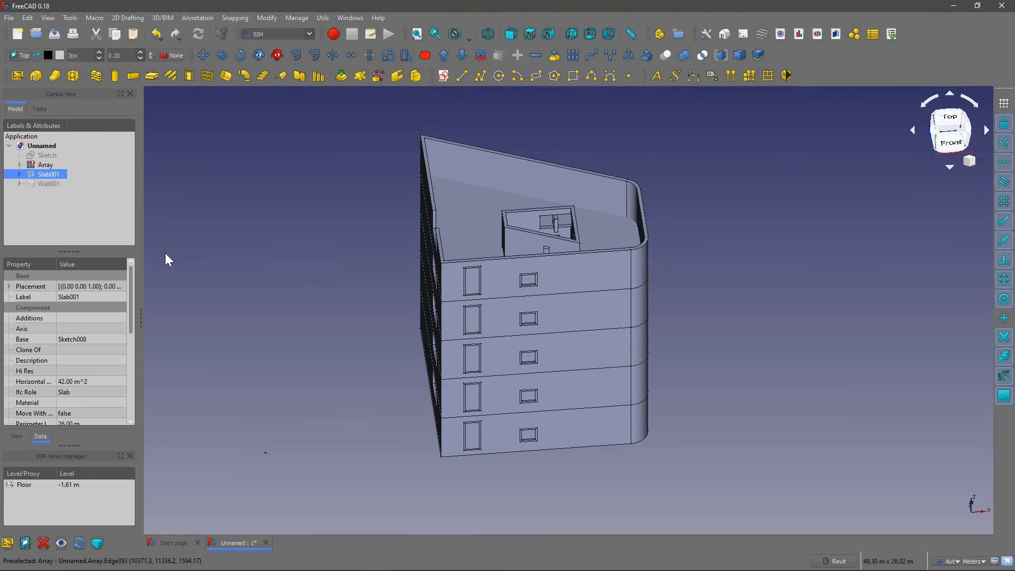
pyautogui.click(130, 456)
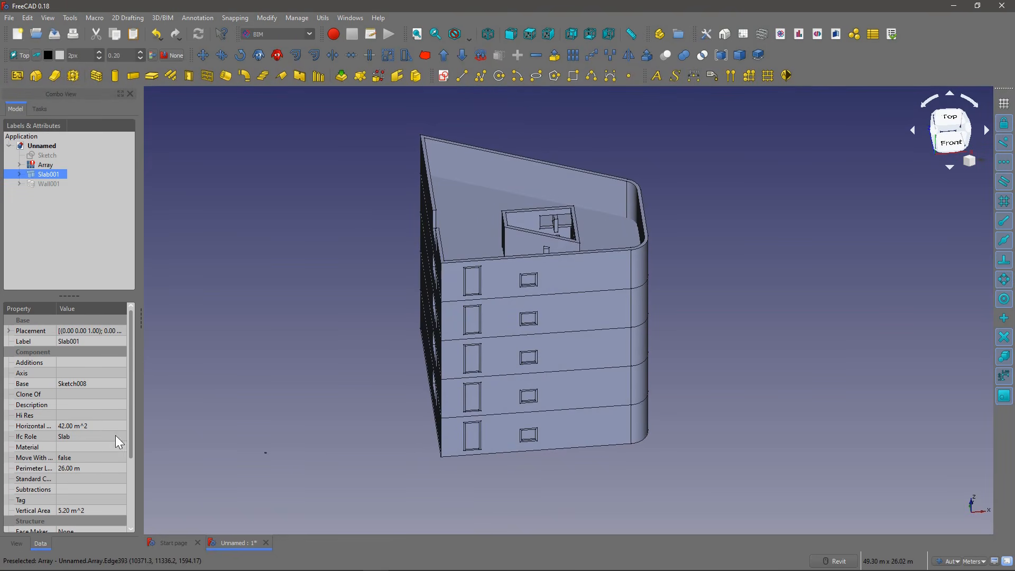
# Step: Expand the array in the model tree, hide it and show only its base floor
pyautogui.click(41, 165)
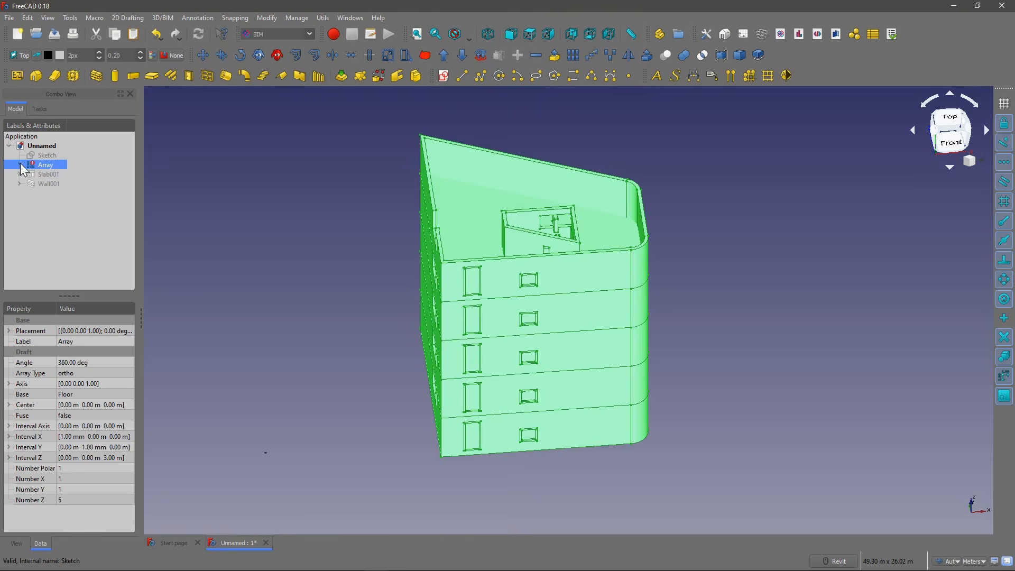
pyautogui.click(20, 164)
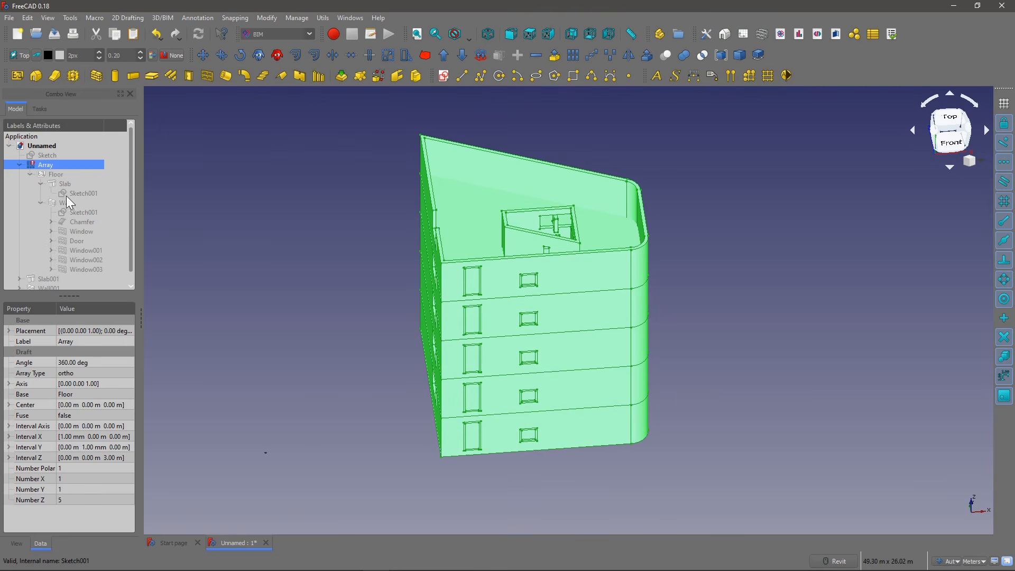
pyautogui.click(30, 174)
pyautogui.click(45, 174)
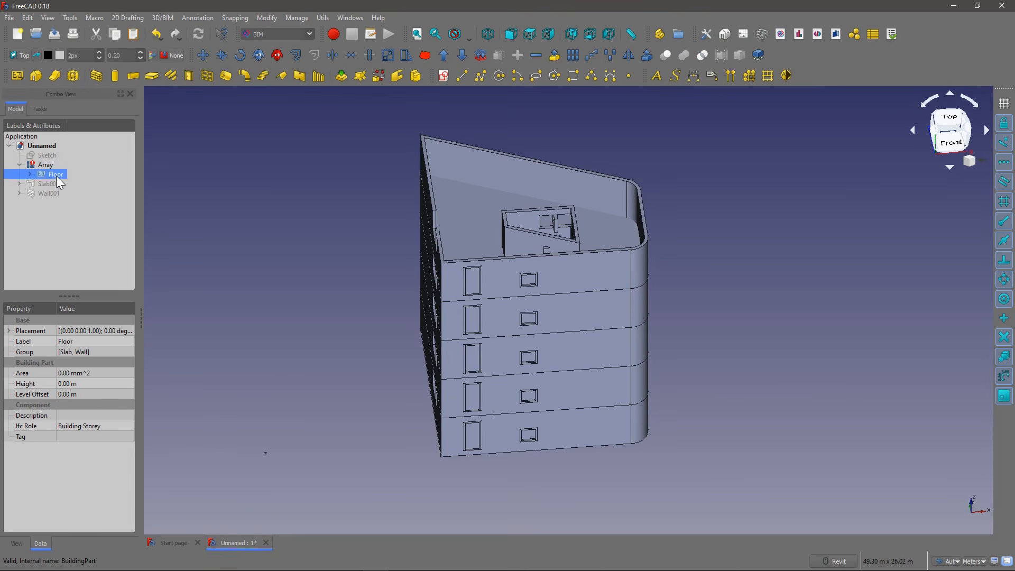
pyautogui.click(47, 159)
pyautogui.click(45, 166)
pyautogui.press('space')
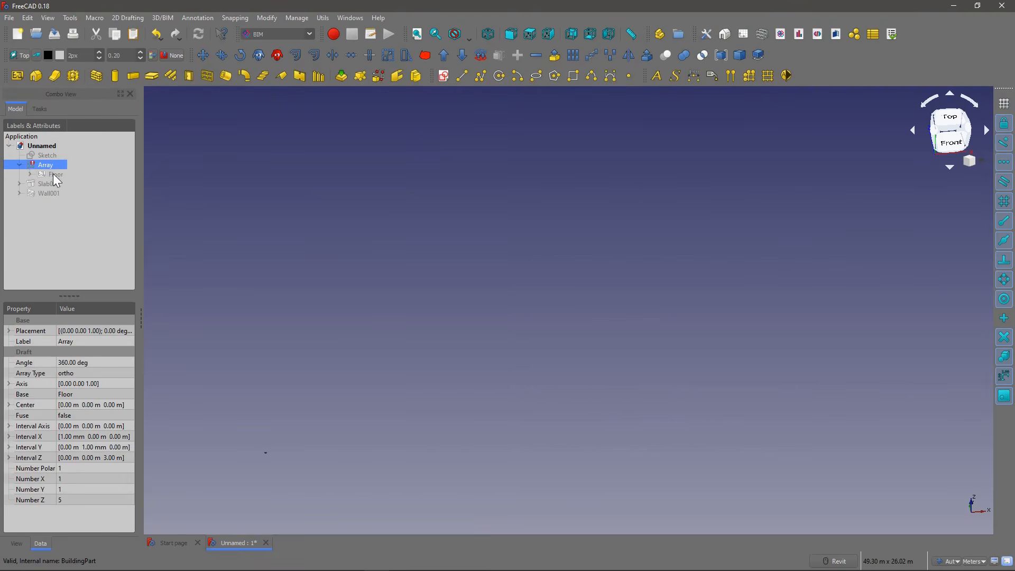
pyautogui.click(53, 174)
pyautogui.press('space')
pyautogui.scroll(4, 428, 344)
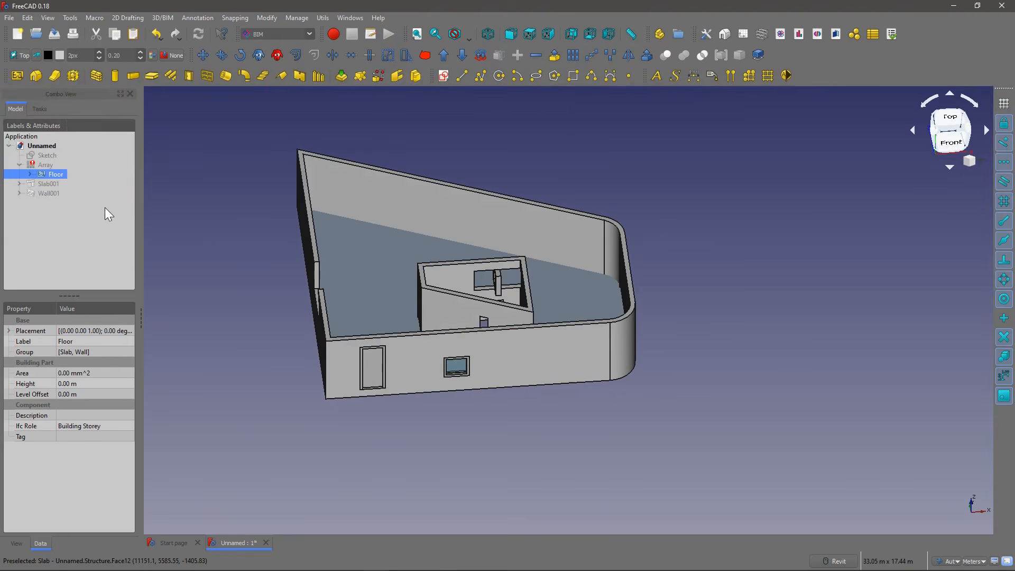
# Step: Expand the floor, collapse its slab and wall, hide the slab and toggle the wall's visibility off and on
pyautogui.click(29, 174)
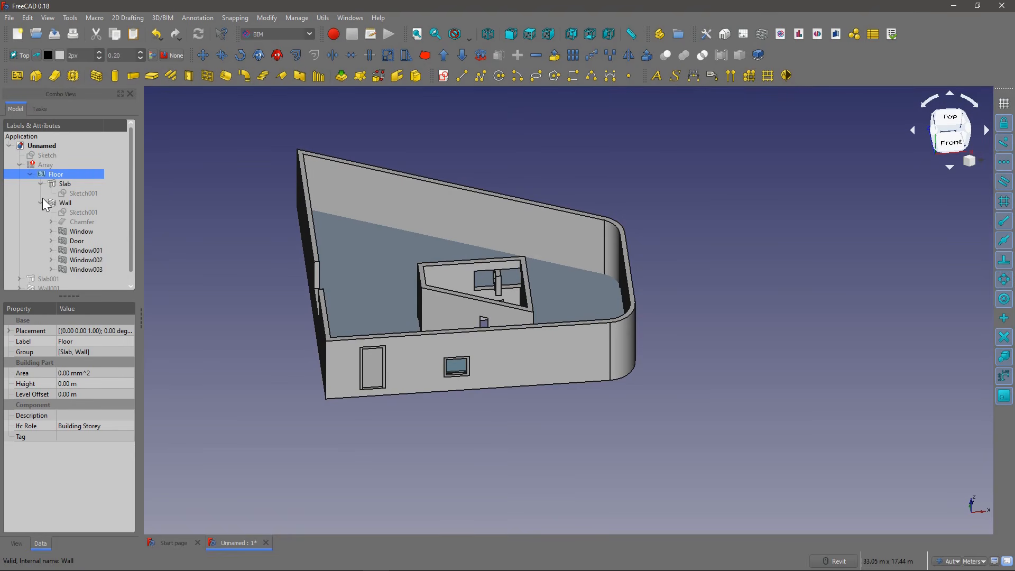
pyautogui.click(41, 202)
pyautogui.click(41, 184)
pyautogui.click(68, 184)
pyautogui.press('space')
pyautogui.click(62, 193)
pyautogui.press('space')
pyautogui.press('space')
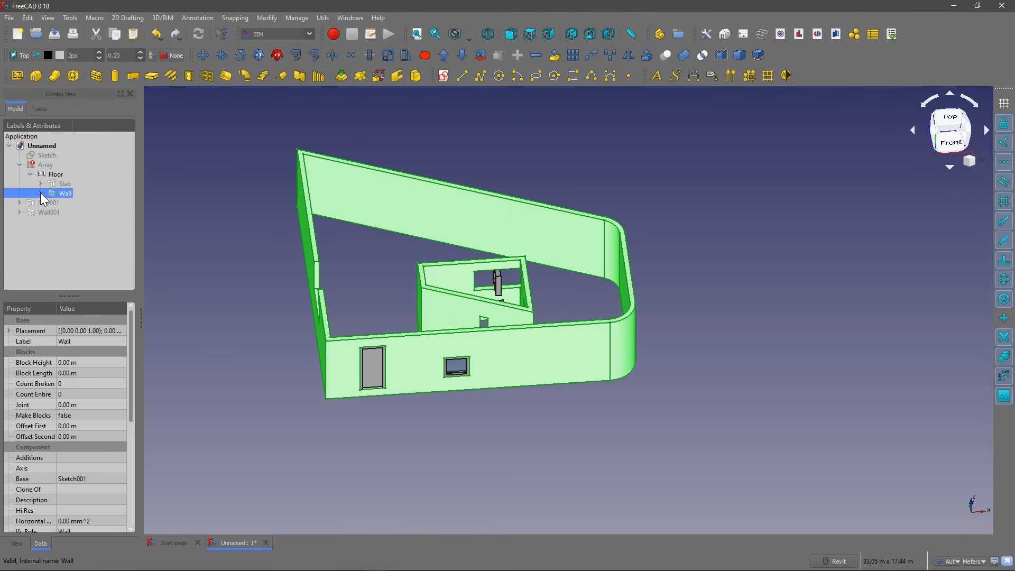
# Step: Examine the window and door objects hosted in the floor's wall and the wall's component list
pyautogui.click(40, 193)
pyautogui.click(74, 222)
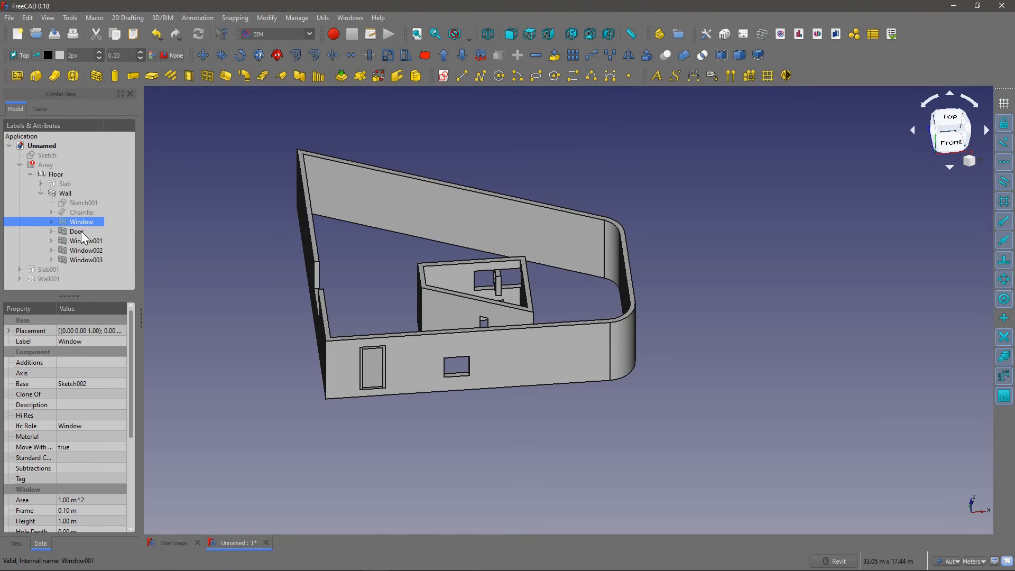
pyautogui.click(82, 231)
pyautogui.keyDown('shift'); pyautogui.moveTo(423, 331); pyautogui.dragTo(351, 306, button='middle'); pyautogui.keyUp('shift')
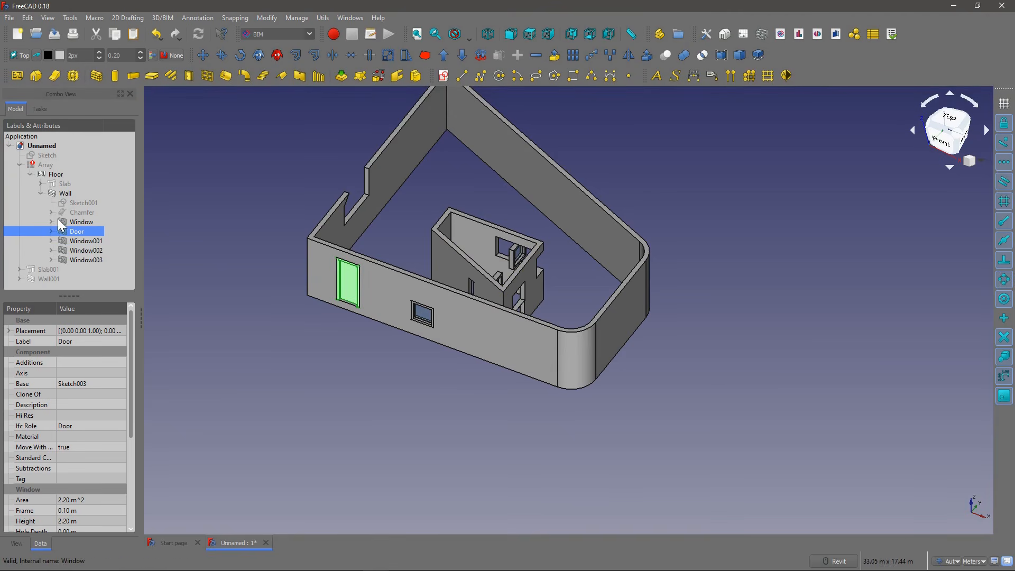
pyautogui.click(74, 222)
pyautogui.click(41, 193)
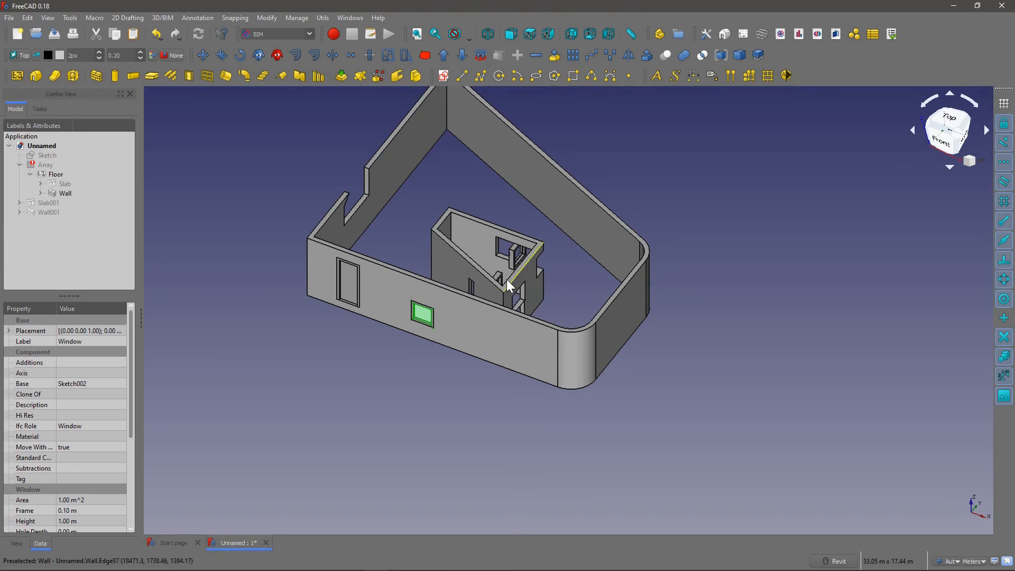
pyautogui.doubleClick(43, 193)
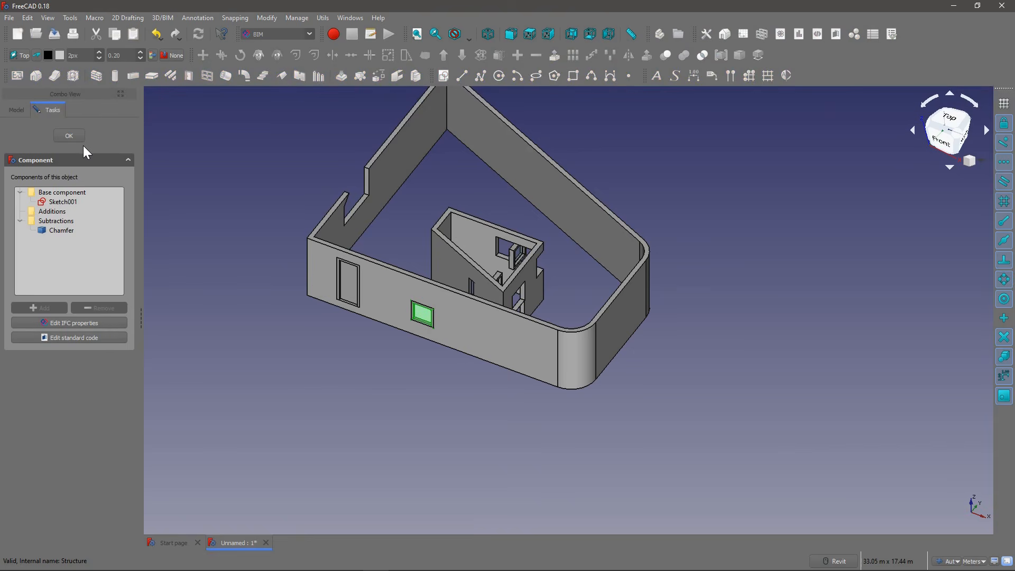
pyautogui.click(69, 135)
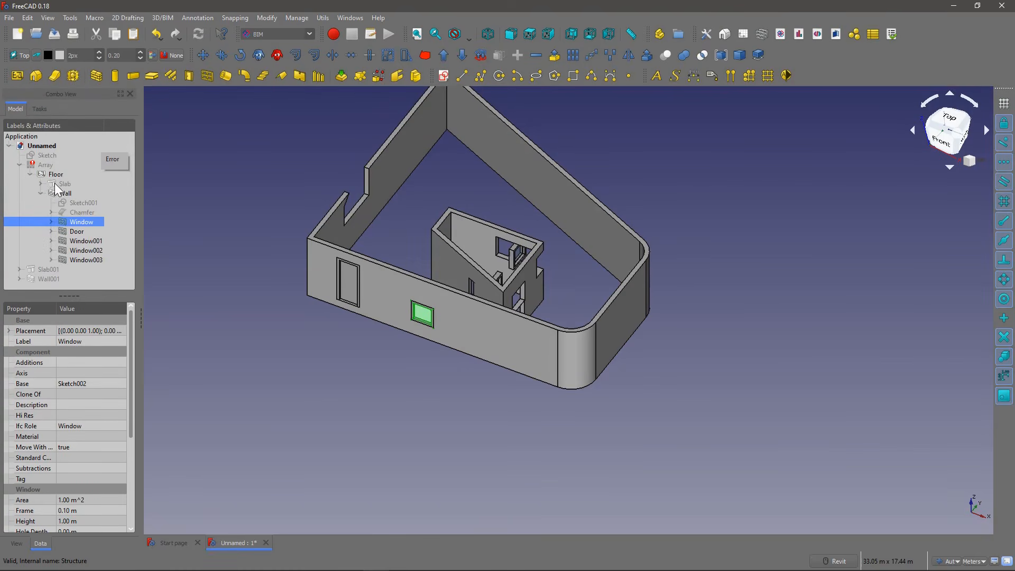
# Step: Open the base sketch of the floor's slab for editing and bring the whole outline into view
pyautogui.click(40, 183)
pyautogui.doubleClick(78, 193)
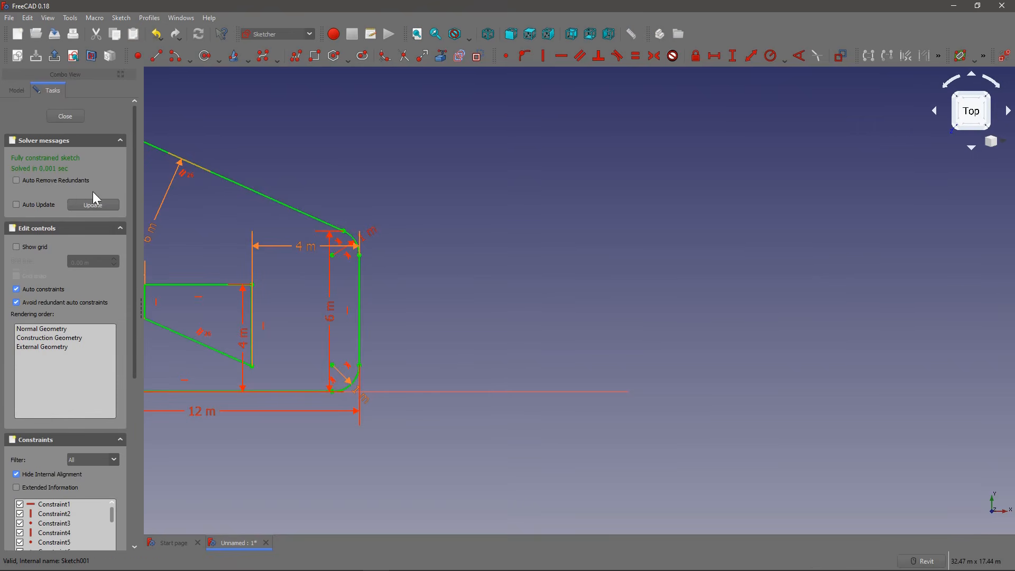
pyautogui.moveTo(318, 245); pyautogui.dragTo(508, 263, button='middle')
pyautogui.scroll(2, 345, 177)
pyautogui.scroll(-4, 392, 246)
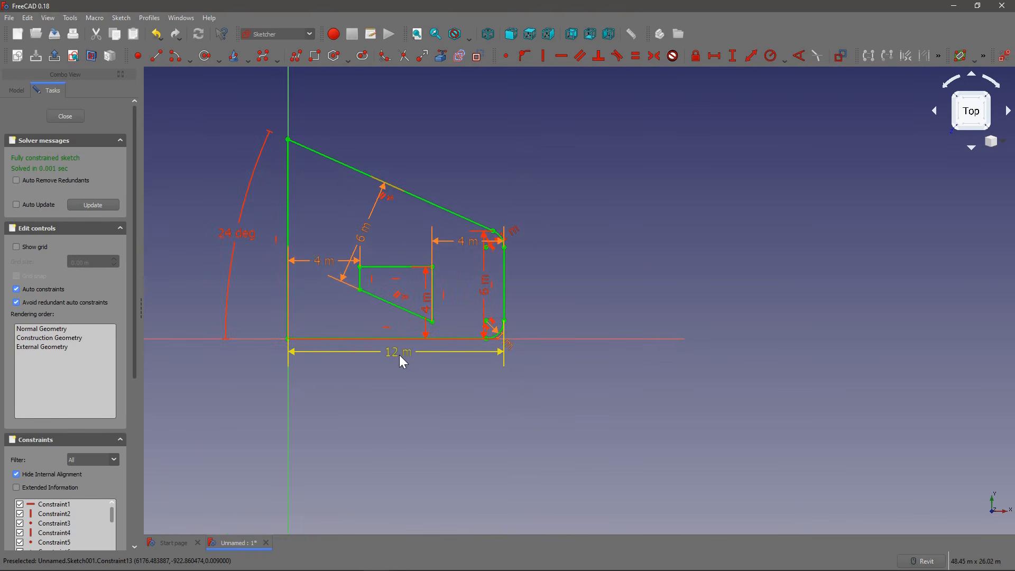
pyautogui.scroll(2, 512, 242)
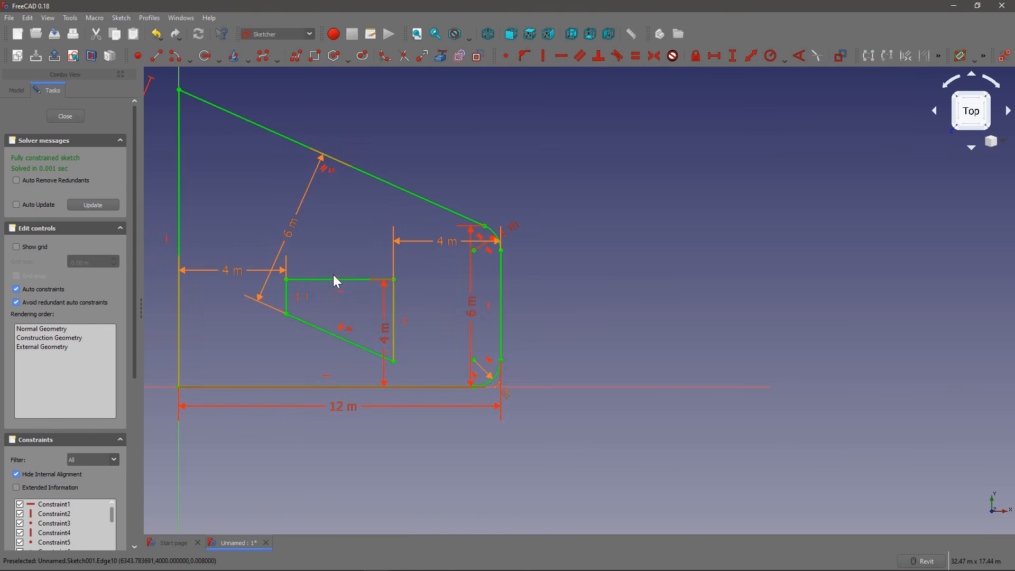
# Step: Set the outline's overall horizontal dimension to 15 m and its width constraint at the rounded end to 7 m
pyautogui.doubleClick(341, 407)
pyautogui.write('15')
pyautogui.click(363, 458)
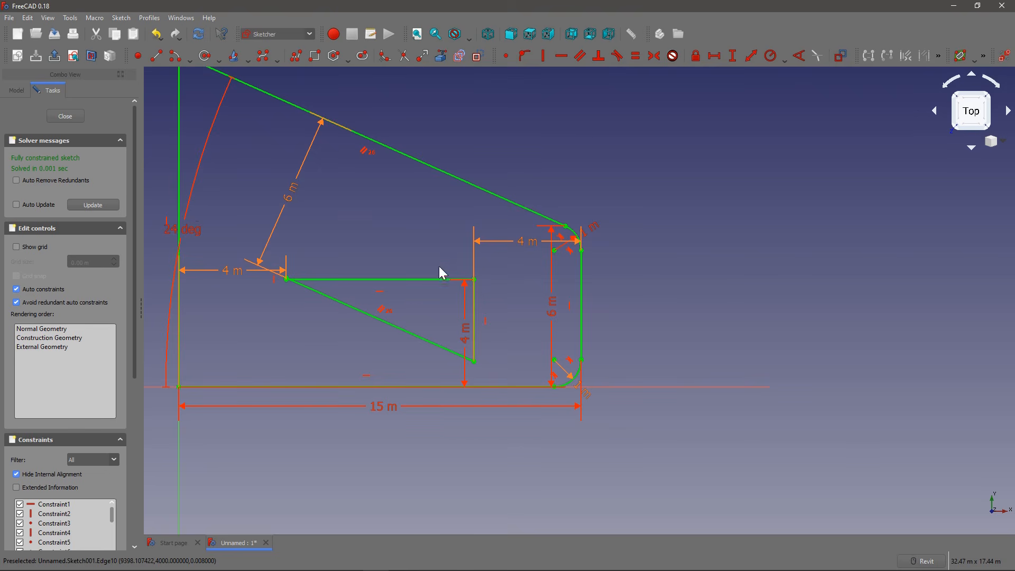
pyautogui.doubleClick(552, 314)
pyautogui.write('7m')
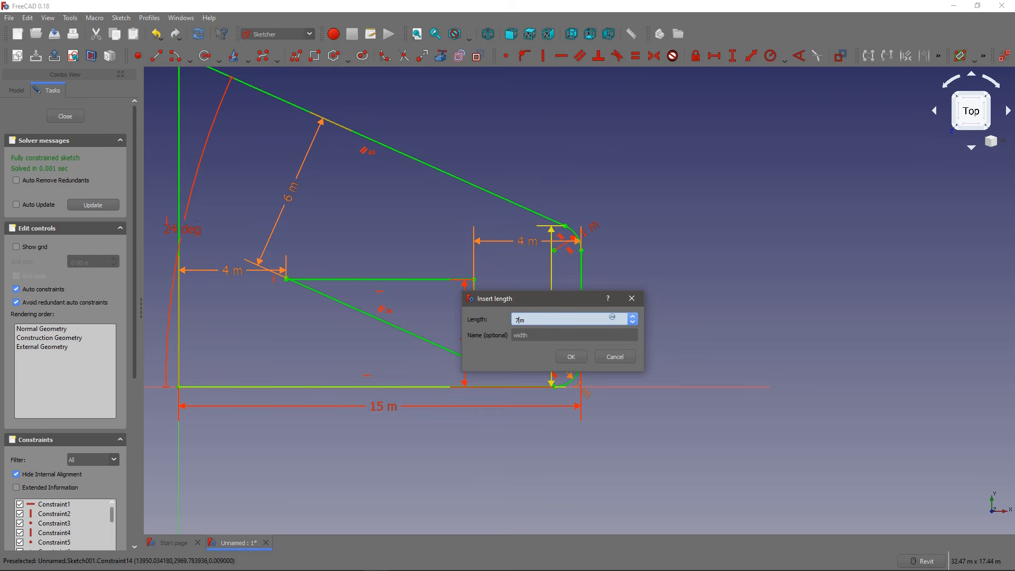
pyautogui.click(571, 357)
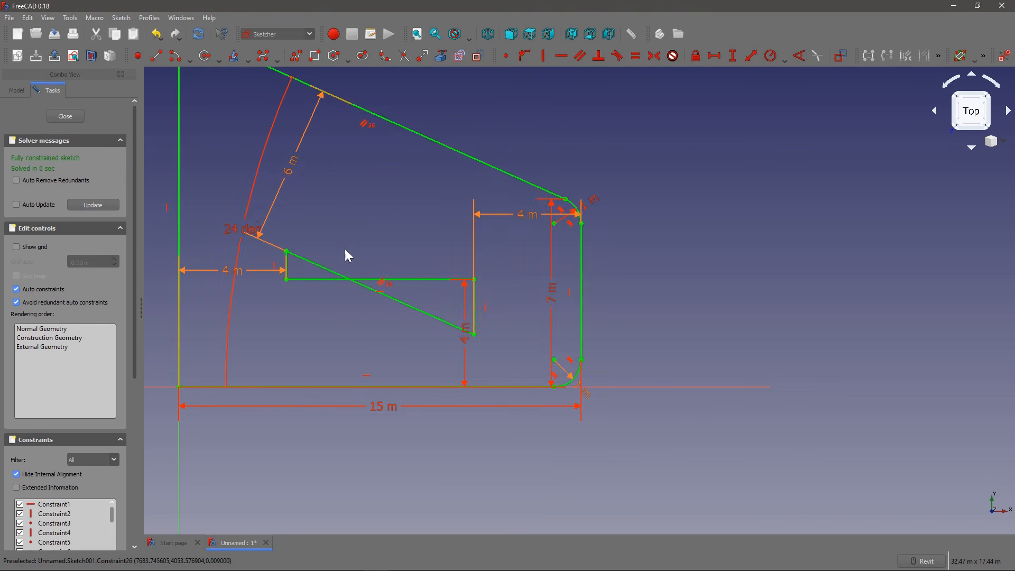
# Step: Set the slab outline's width constraint at the rounded end to 12 m and leave the sketch
pyautogui.click(406, 308)
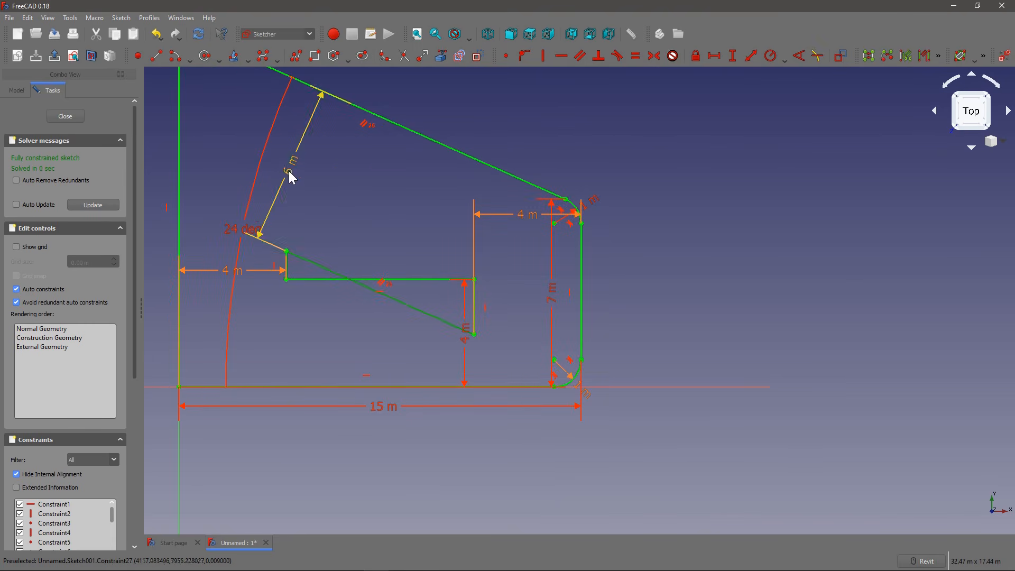
pyautogui.doubleClick(551, 298)
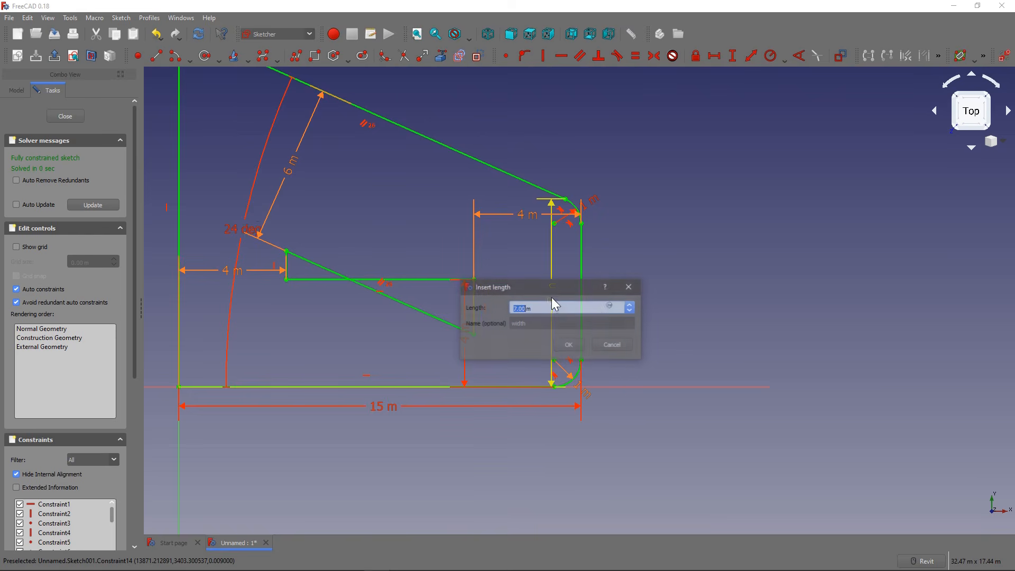
pyautogui.write('12')
pyautogui.click(569, 344)
pyautogui.scroll(-5, 429, 259)
pyautogui.scroll(5, 429, 253)
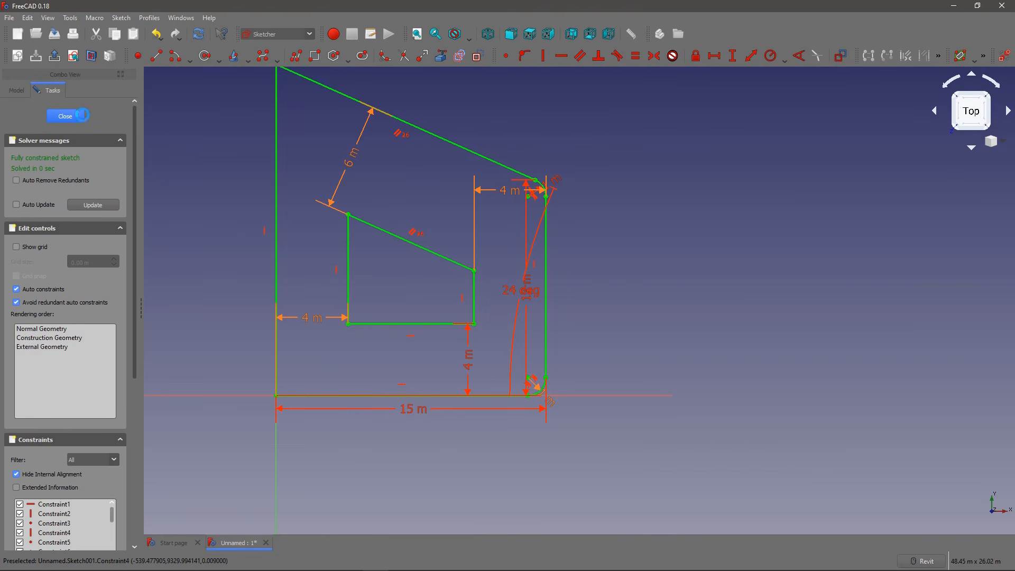
pyautogui.click(65, 116)
pyautogui.scroll(-5, 492, 293)
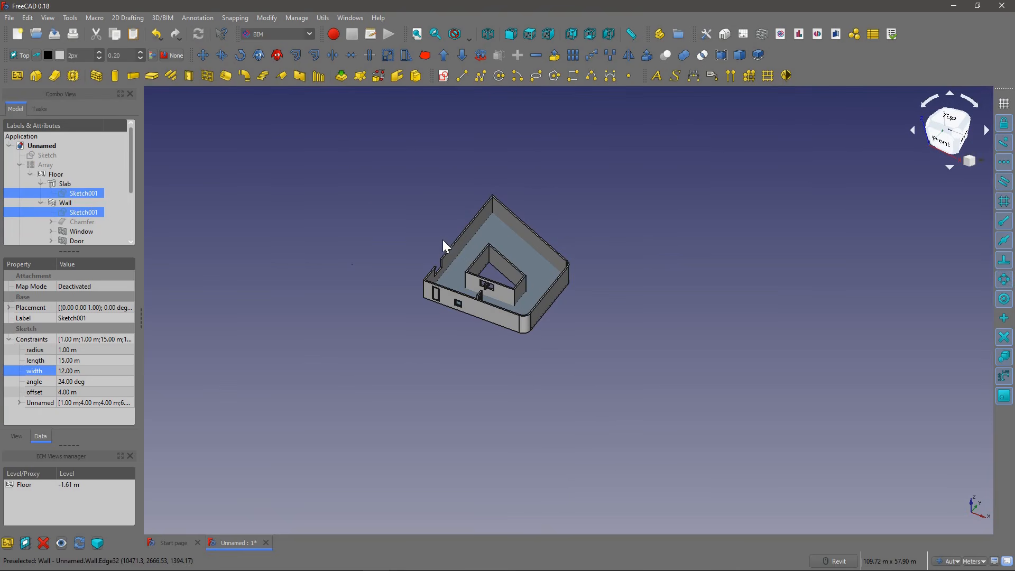
# Step: Show the multi-storey array to view its updated shape, and hide it again
pyautogui.click(35, 165)
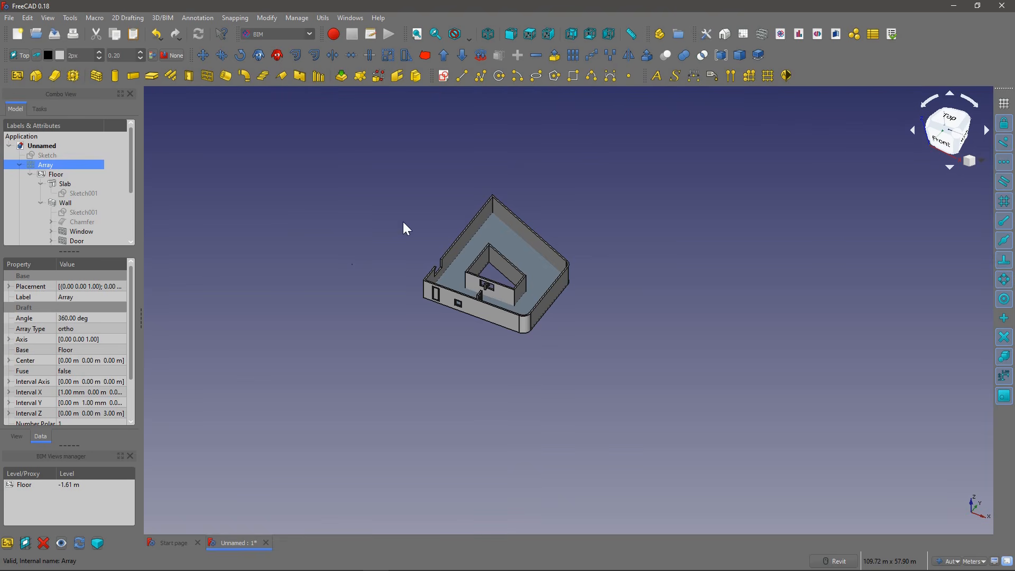
pyautogui.press('space')
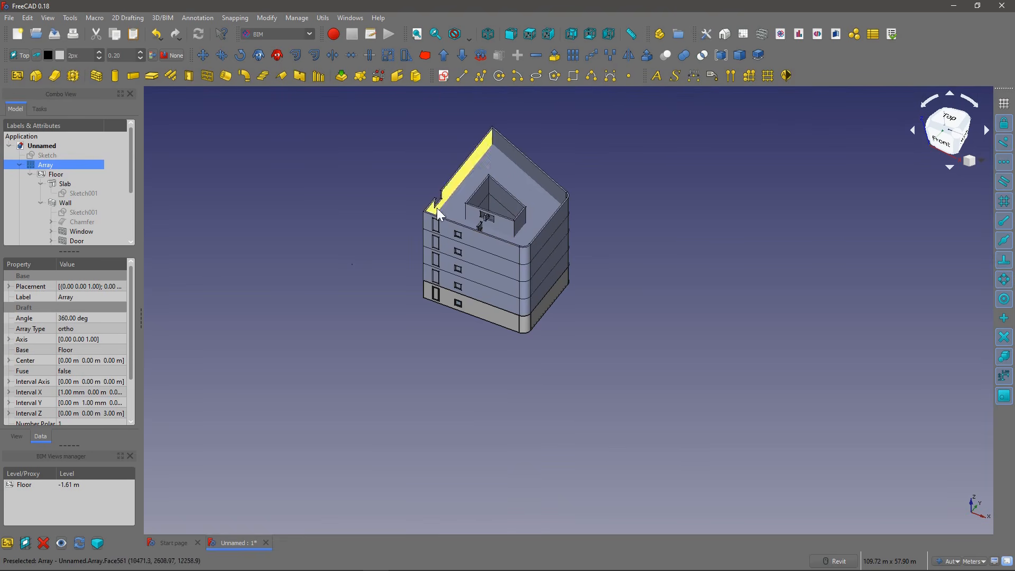
pyautogui.press('space')
# Step: Hide the floor's slab and wall to clear the view, and collapse the array in the model tree
pyautogui.click(18, 162)
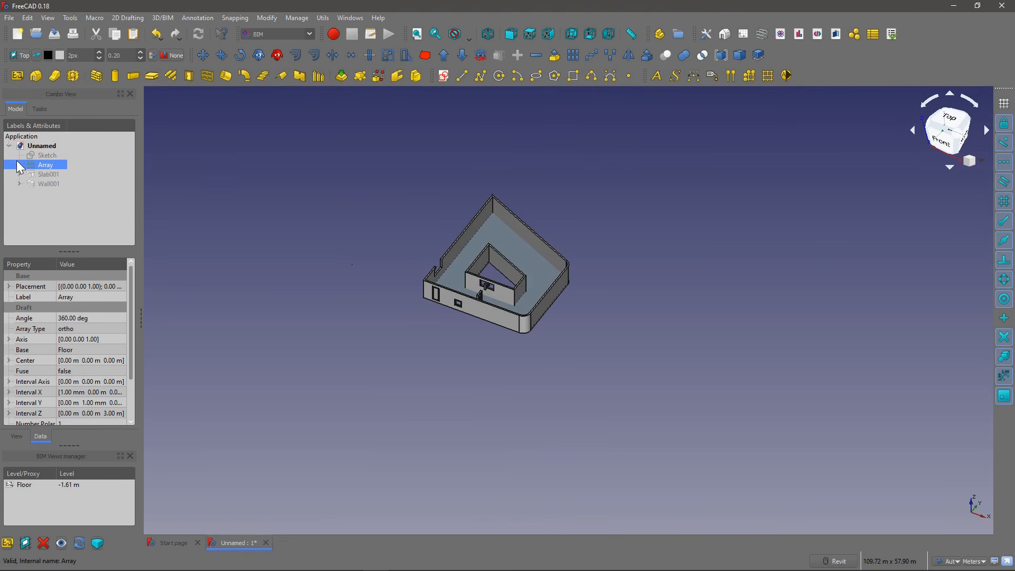
pyautogui.click(46, 174)
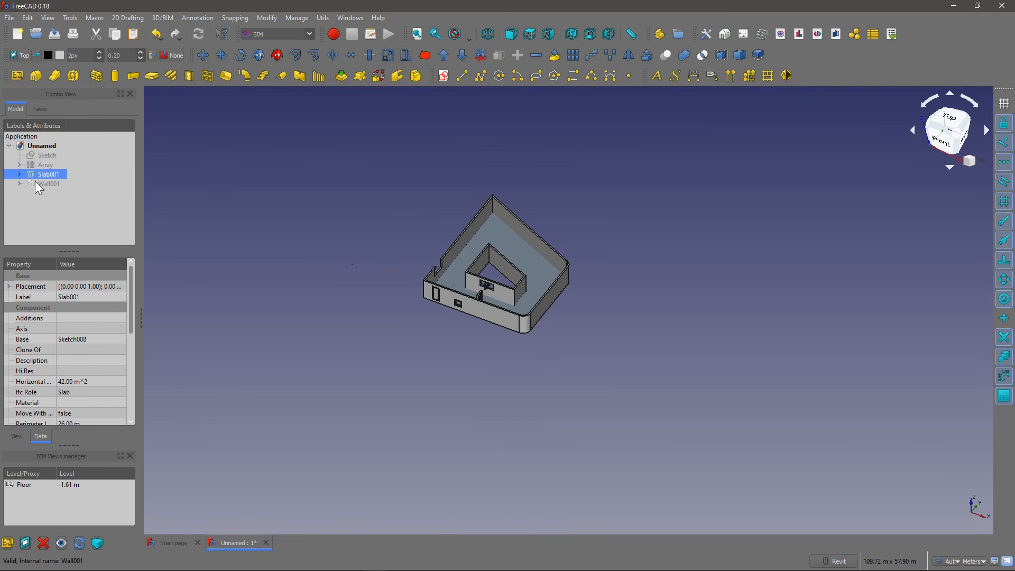
pyautogui.click(38, 163)
pyautogui.click(20, 164)
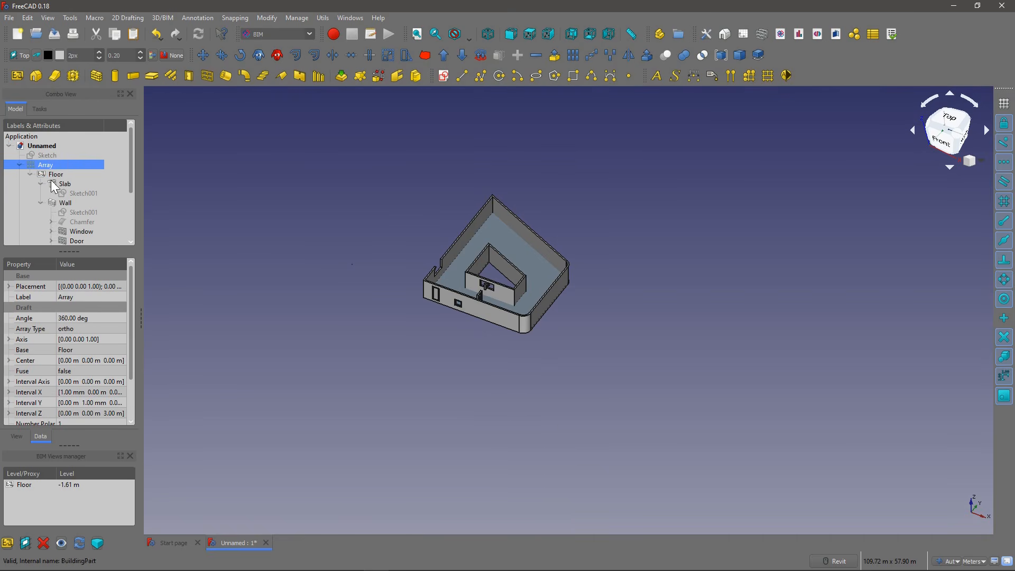
pyautogui.click(54, 184)
pyautogui.click(60, 203)
pyautogui.press('space')
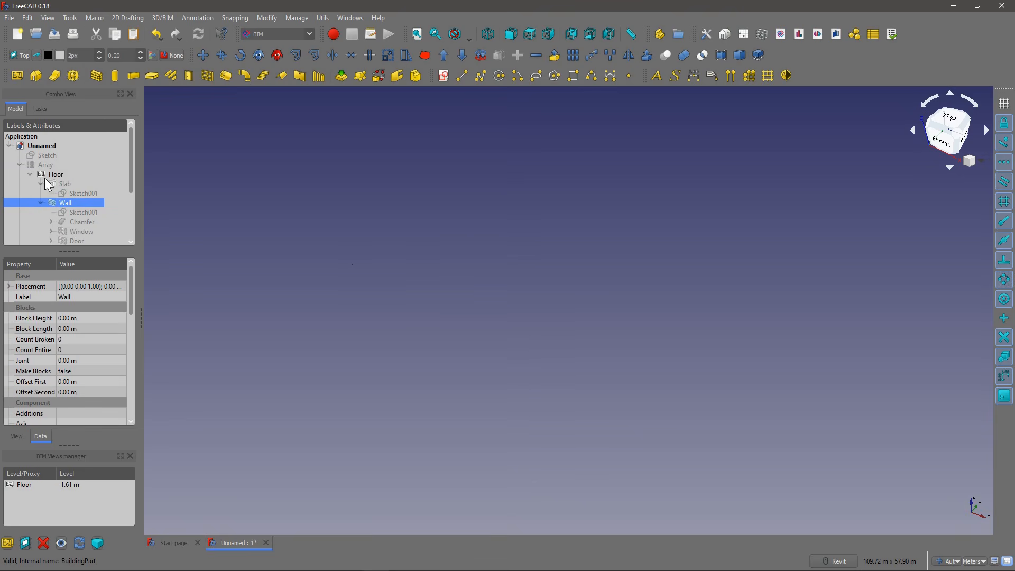
pyautogui.click(39, 174)
pyautogui.press('Delete')
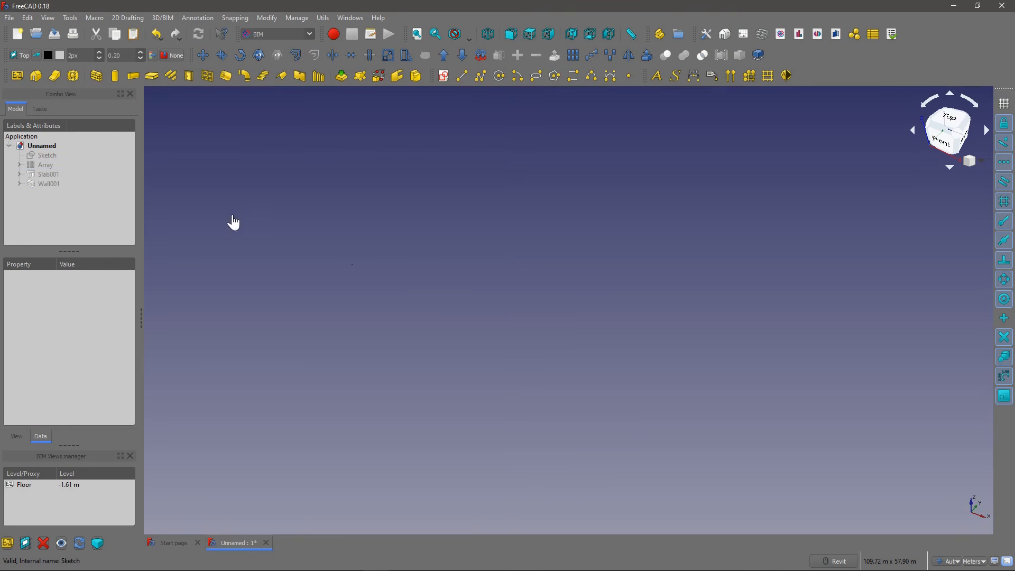
pyautogui.click(279, 35)
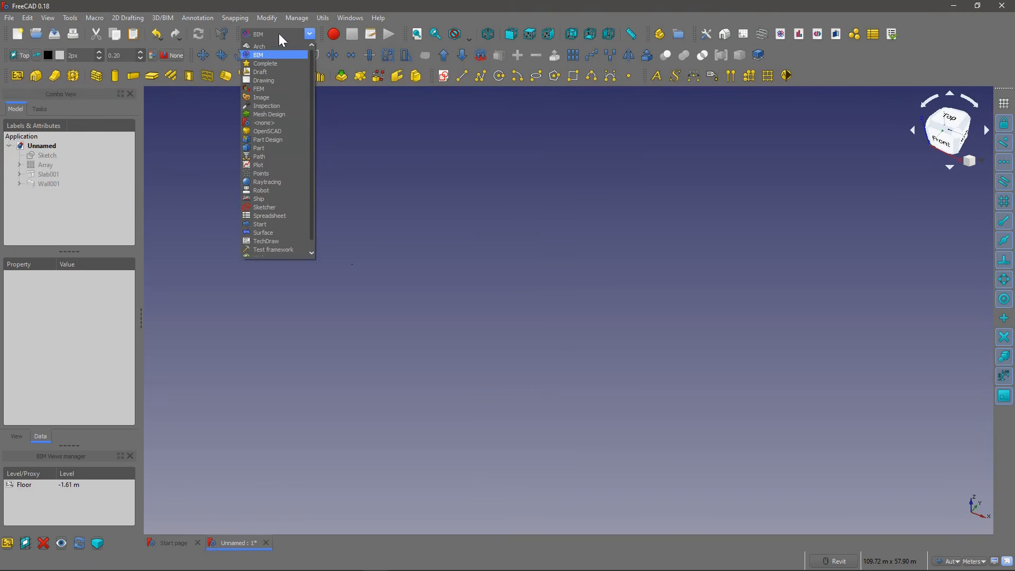
pyautogui.click(302, 209)
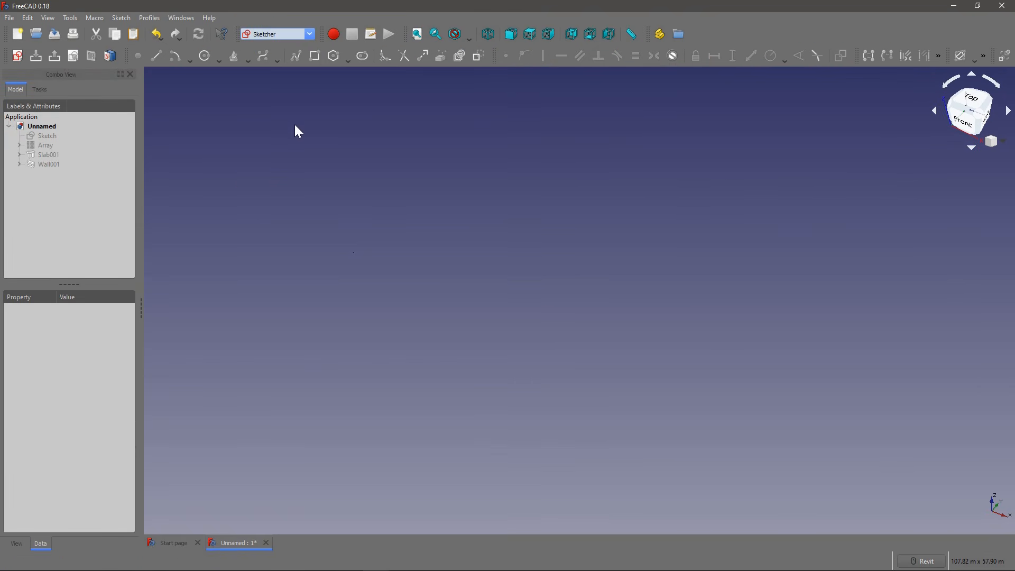
pyautogui.click(260, 33)
pyautogui.click(266, 55)
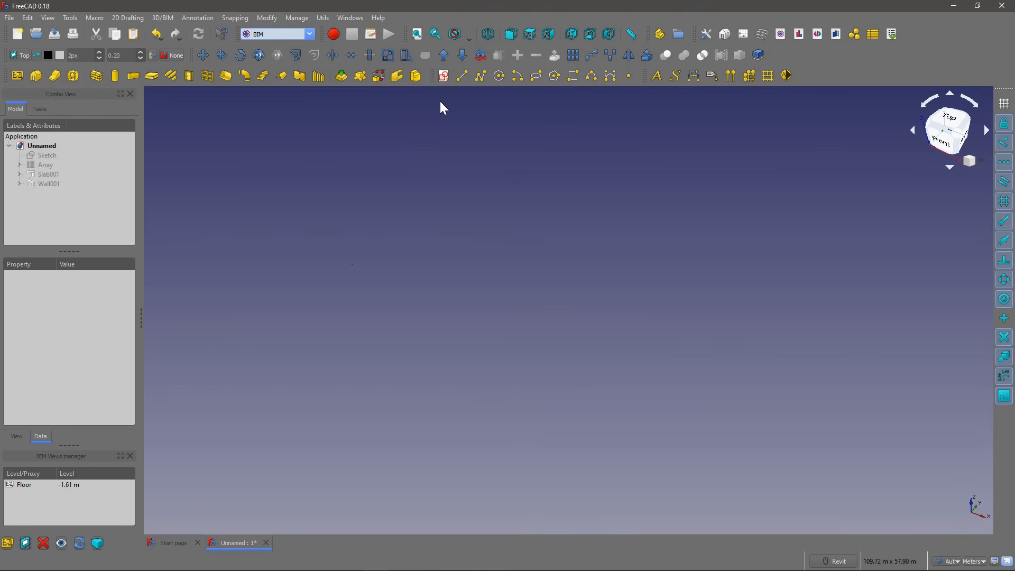
# Step: Switch to the Sketcher workbench and create a new sketch on the XY plane
pyautogui.click(288, 34)
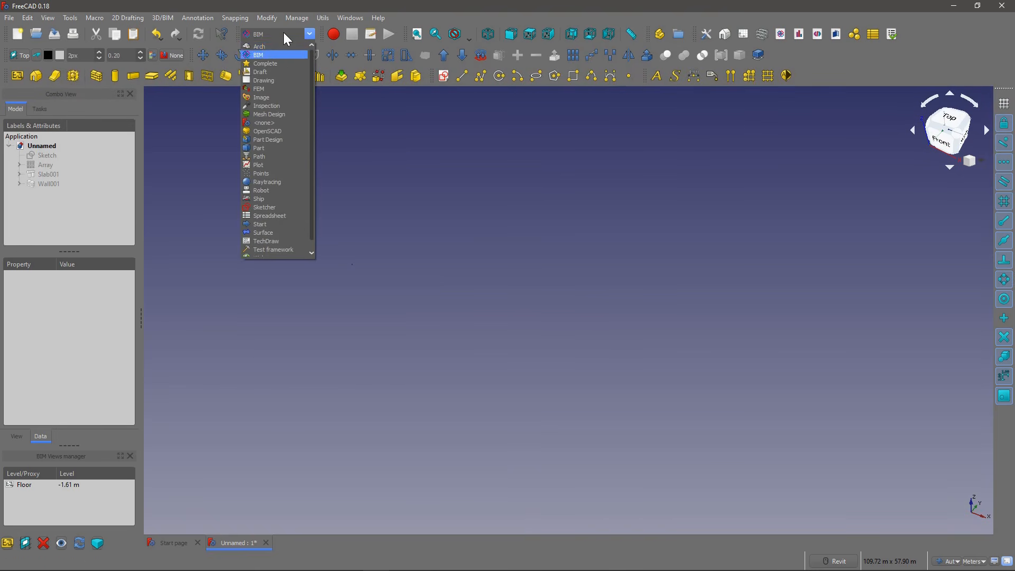
pyautogui.click(267, 208)
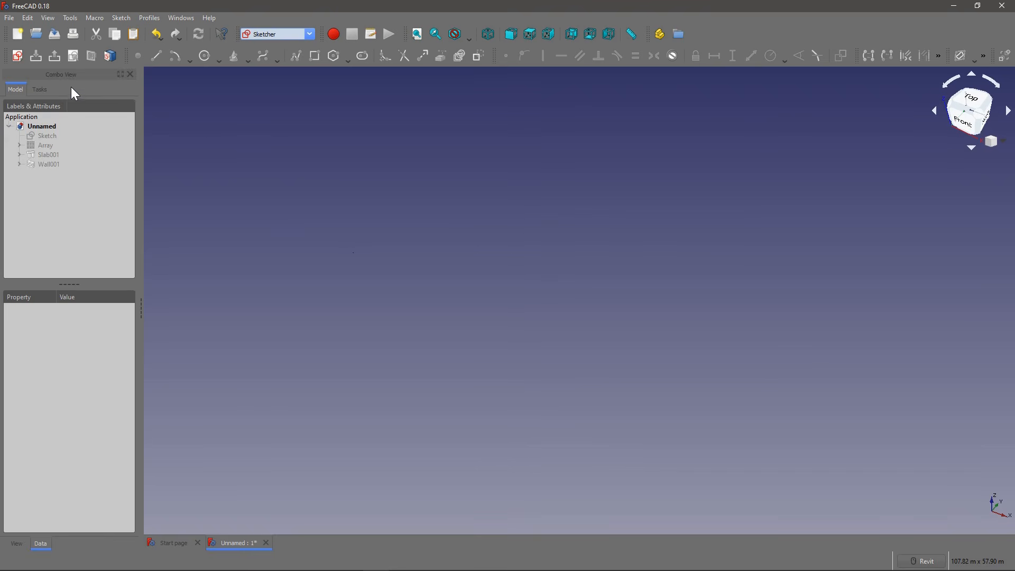
pyautogui.click(18, 56)
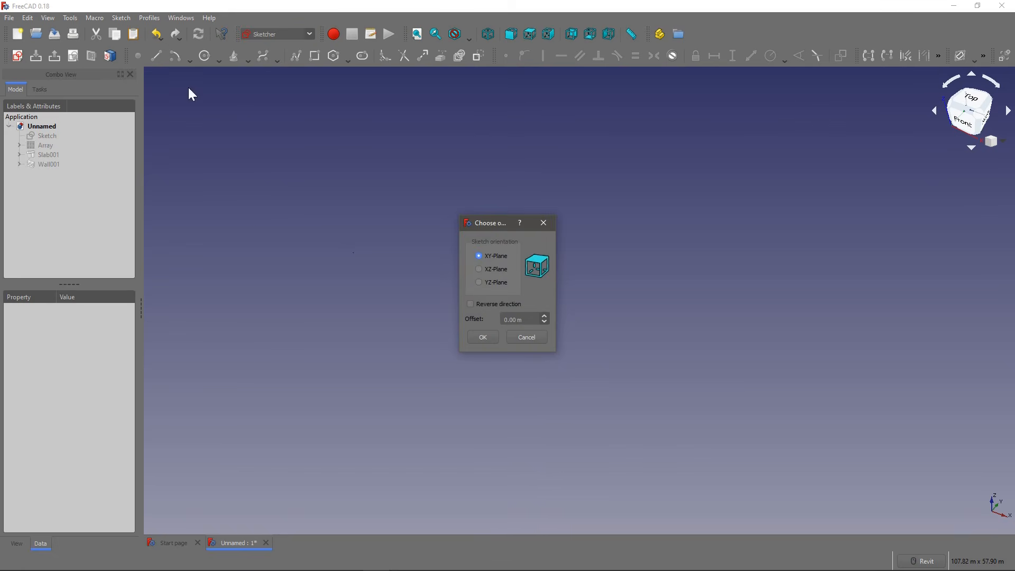
pyautogui.click(487, 337)
# Step: Start a polyline at the origin with a horizontal side about 750 mm long and a vertical side rising from its end
pyautogui.scroll(-8, 509, 278)
pyautogui.moveTo(497, 261); pyautogui.dragTo(396, 291, button='middle')
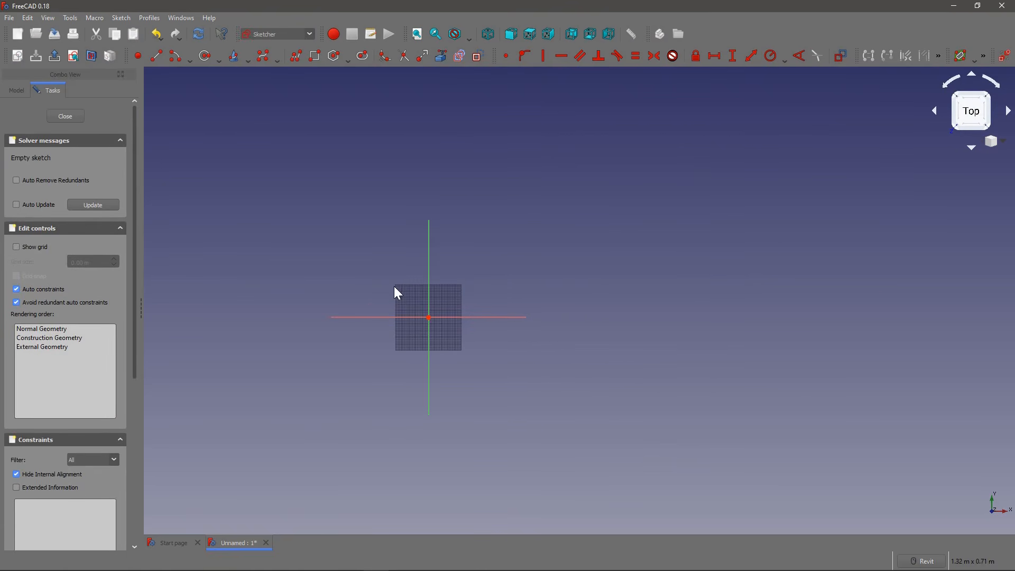
pyautogui.click(300, 56)
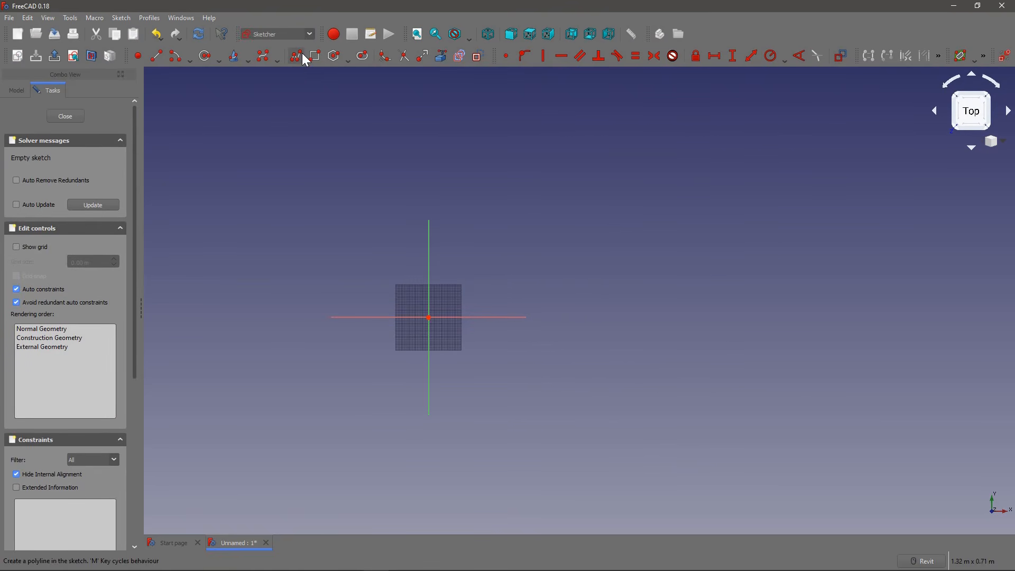
pyautogui.scroll(2, 425, 275)
pyautogui.moveTo(436, 340)
pyautogui.mouseDown(button='middle')
pyautogui.moveTo(386, 277)
pyautogui.moveTo(359, 303)
pyautogui.mouseUp(button='middle')
pyautogui.scroll(-4, 350, 238)
pyautogui.scroll(-2, 351, 245)
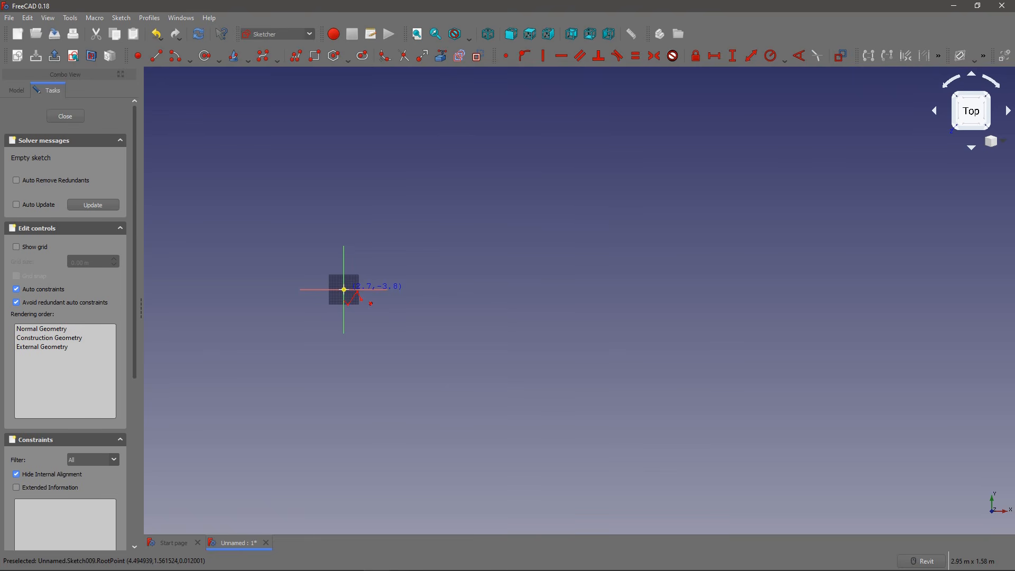
pyautogui.click(344, 289)
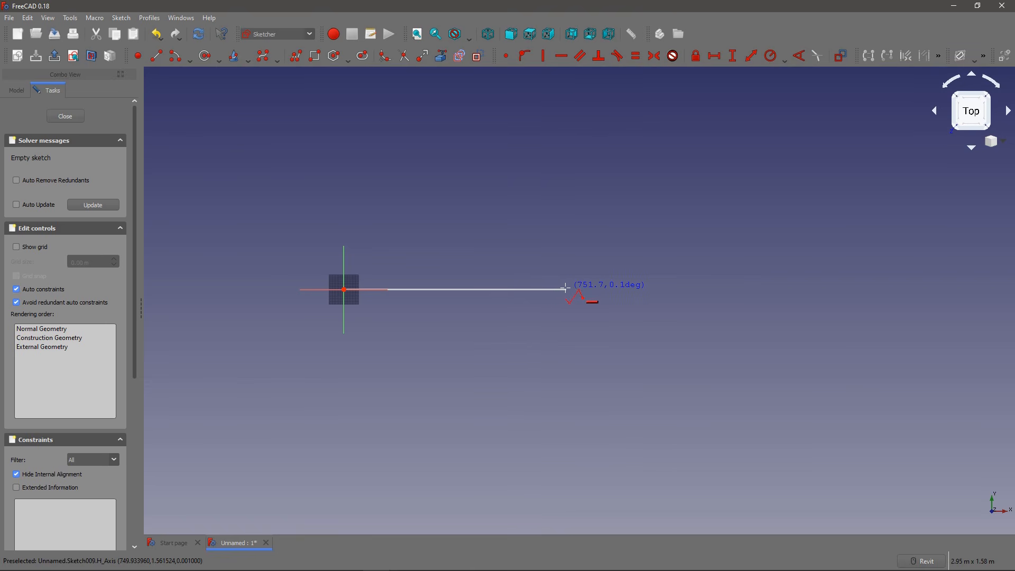
pyautogui.click(564, 289)
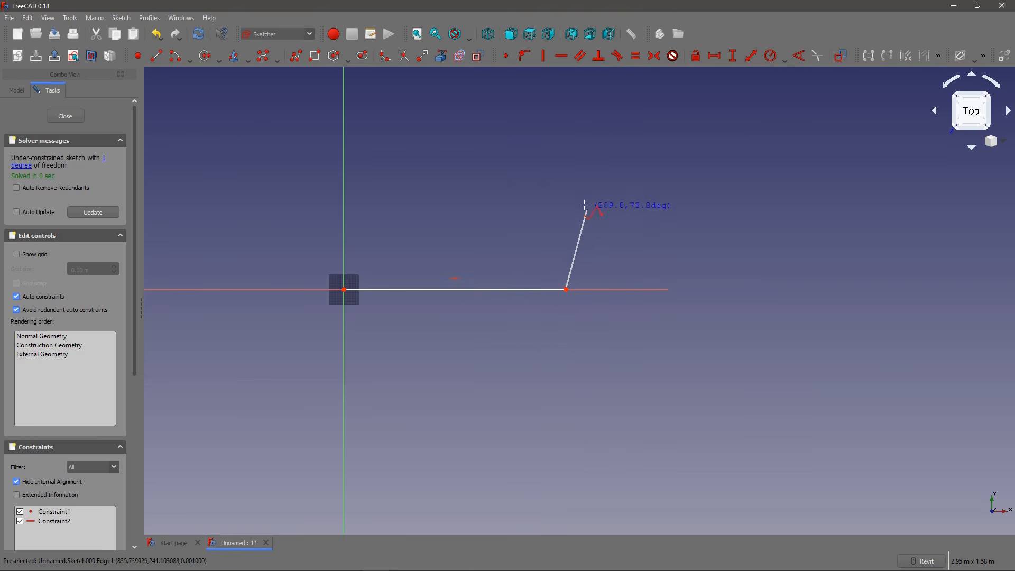
pyautogui.click(563, 162)
# Step: Continue the polyline with a sloping side about 877 mm long up to the vertical axis, close it at the origin and end drawing
pyautogui.moveTo(566, 159)
pyautogui.mouseDown(button='middle')
pyautogui.moveTo(551, 206)
pyautogui.moveTo(565, 255)
pyautogui.mouseUp(button='middle')
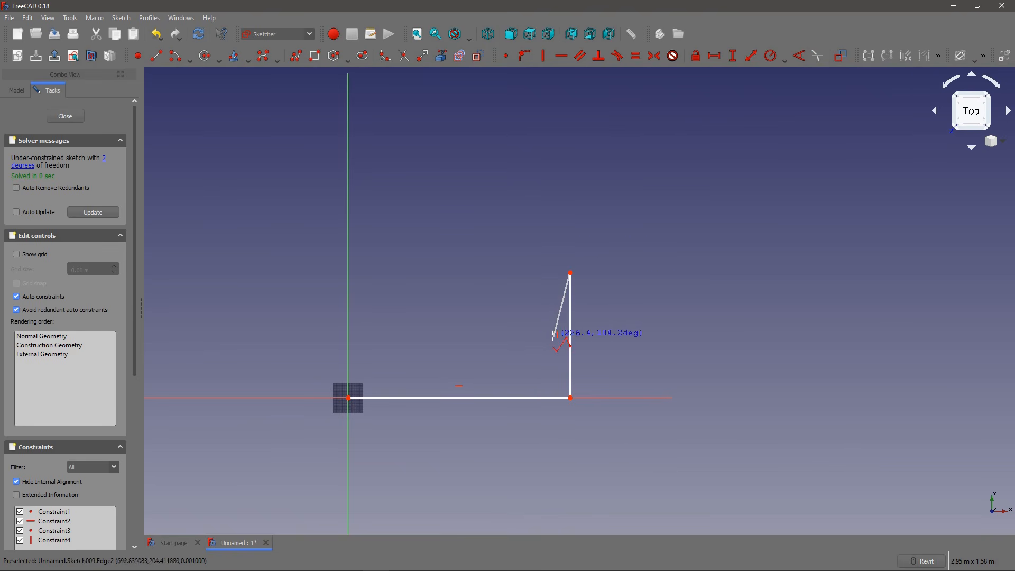
pyautogui.moveTo(447, 177); pyautogui.dragTo(479, 230, button='middle')
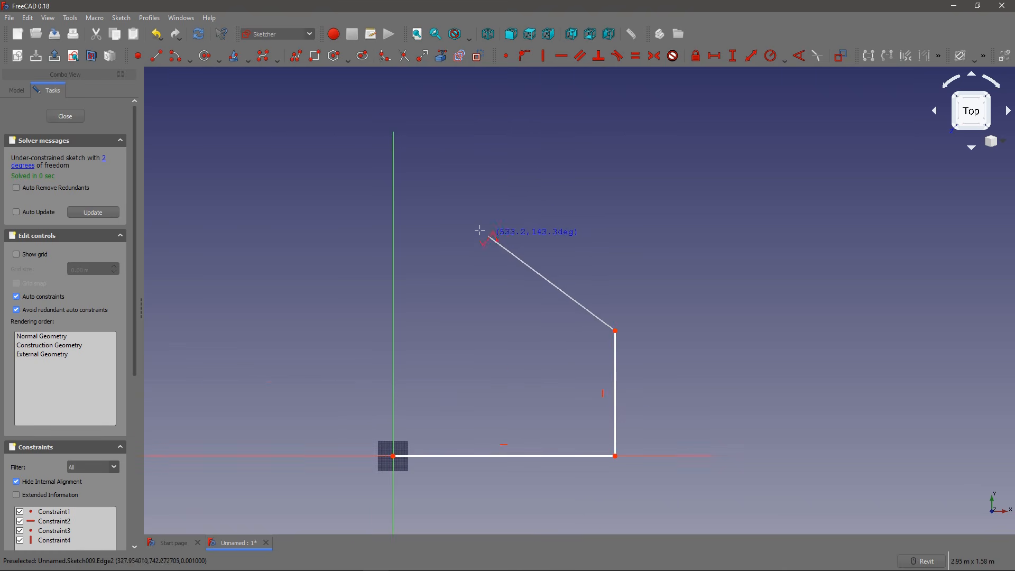
pyautogui.scroll(-2, 480, 230)
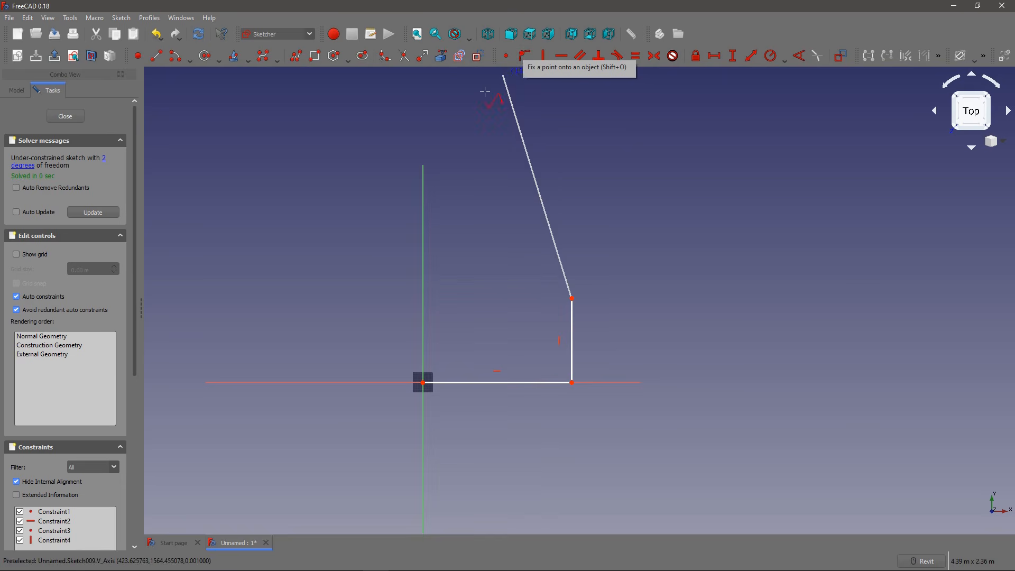
pyautogui.click(423, 204)
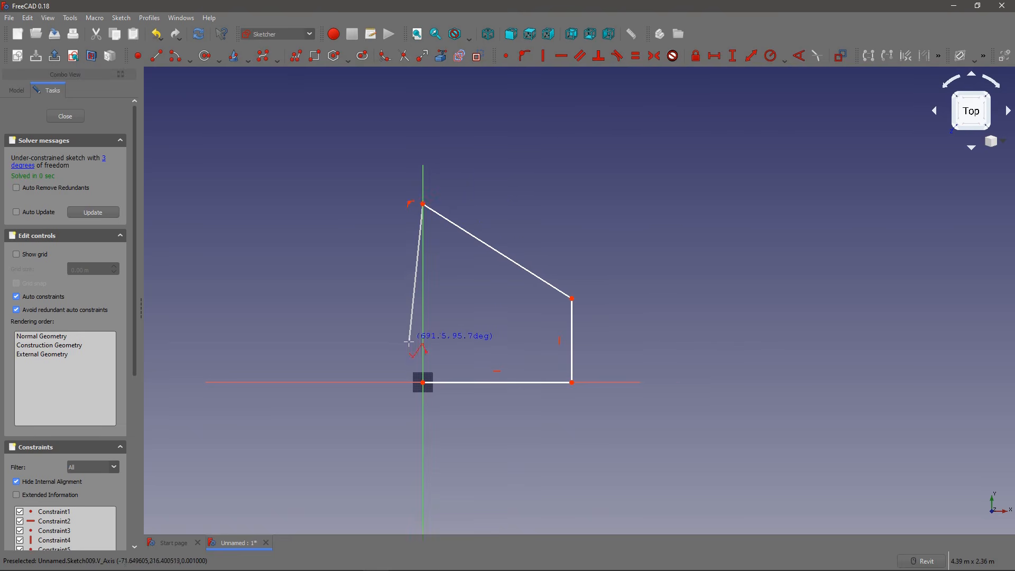
pyautogui.click(423, 382)
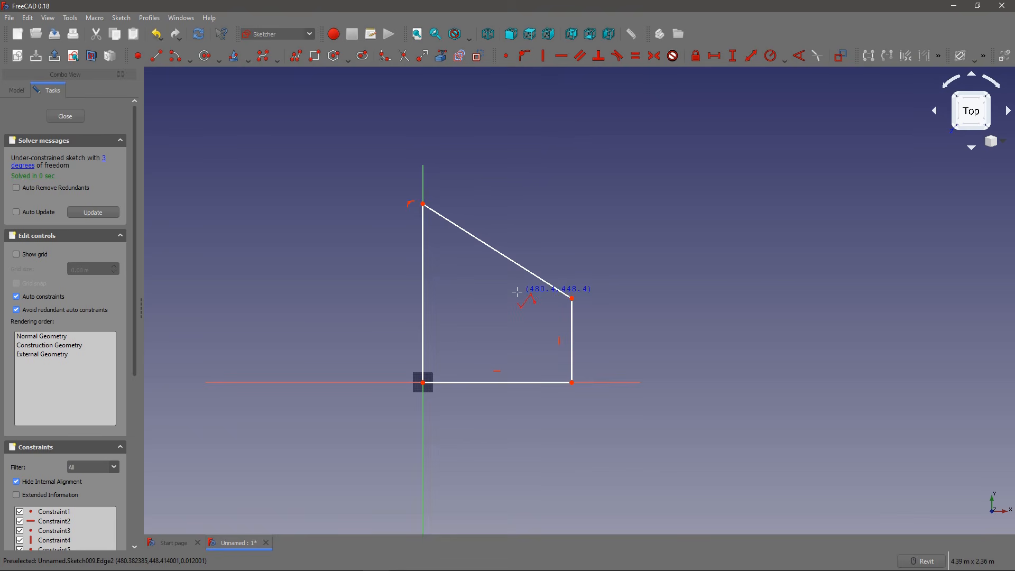
pyautogui.press('Escape')
pyautogui.press('Escape')
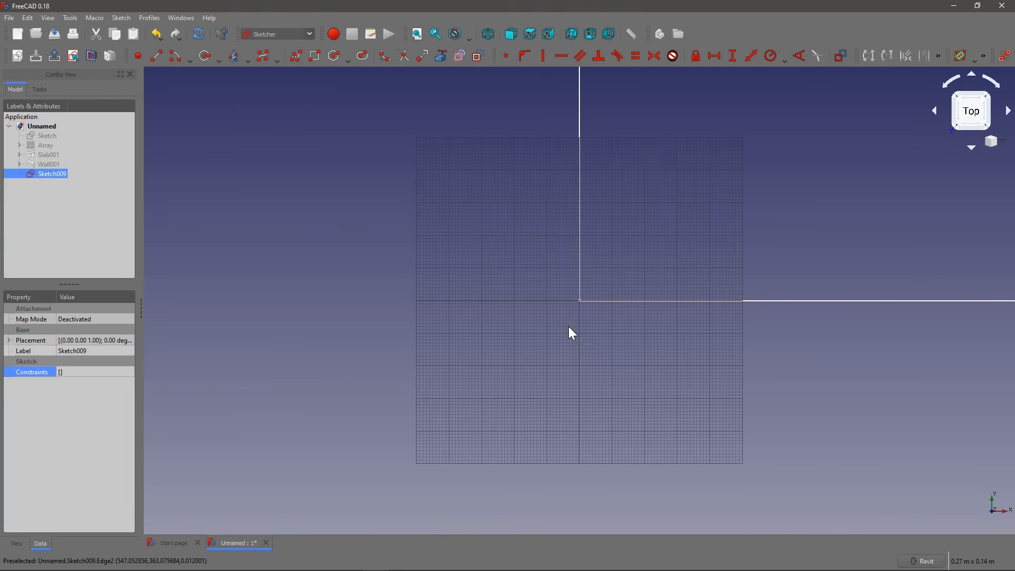
# Step: Reopen the new sketch for editing and stretch the outline by moving its far vertical side and upper corner away from the origin
pyautogui.doubleClick(50, 172)
pyautogui.scroll(-14, 337, 307)
pyautogui.moveTo(417, 281); pyautogui.dragTo(440, 338, button='middle')
pyautogui.scroll(4, 477, 327)
pyautogui.moveTo(481, 319); pyautogui.dragTo(588, 326)
pyautogui.moveTo(571, 288); pyautogui.dragTo(564, 249)
pyautogui.moveTo(587, 301); pyautogui.dragTo(563, 302)
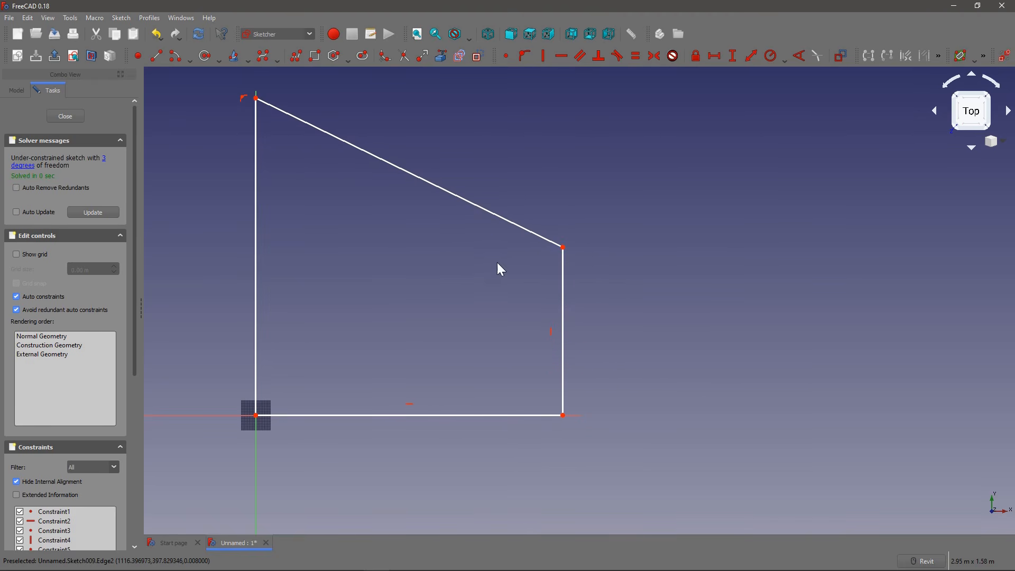
# Step: Fillet the corner between the sloping side and the far vertical side
pyautogui.click(383, 60)
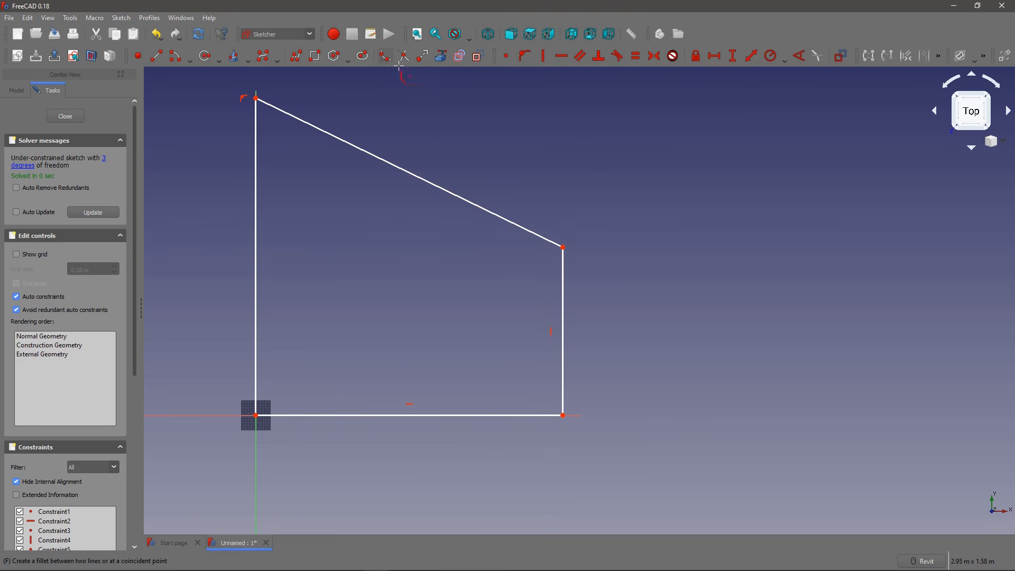
pyautogui.click(539, 237)
pyautogui.click(561, 264)
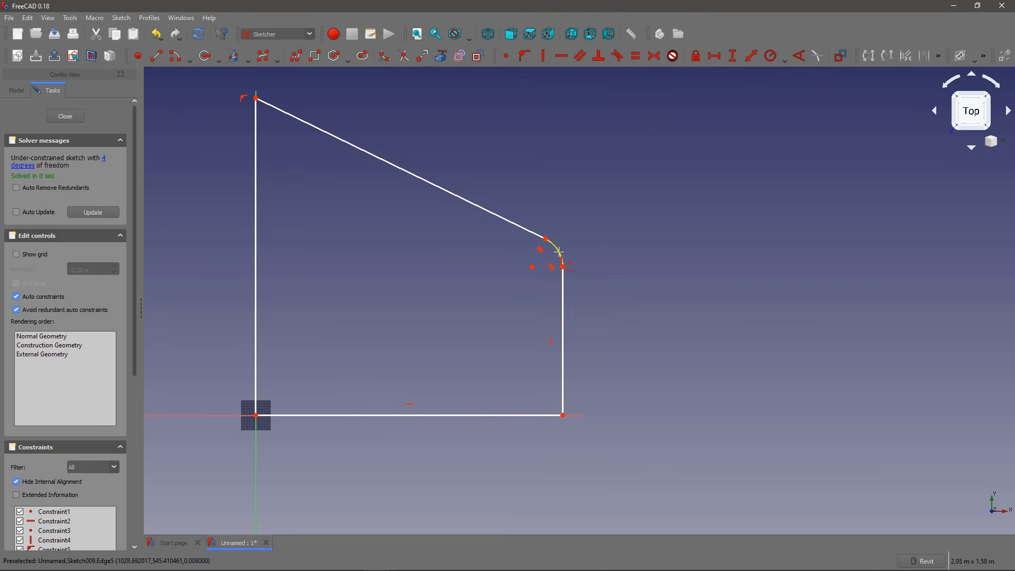
# Step: Adjust the filleted corner freehand to give it a larger arc, and shift the far vertical side slightly outward
pyautogui.moveTo(546, 257); pyautogui.dragTo(496, 233, button='middle')
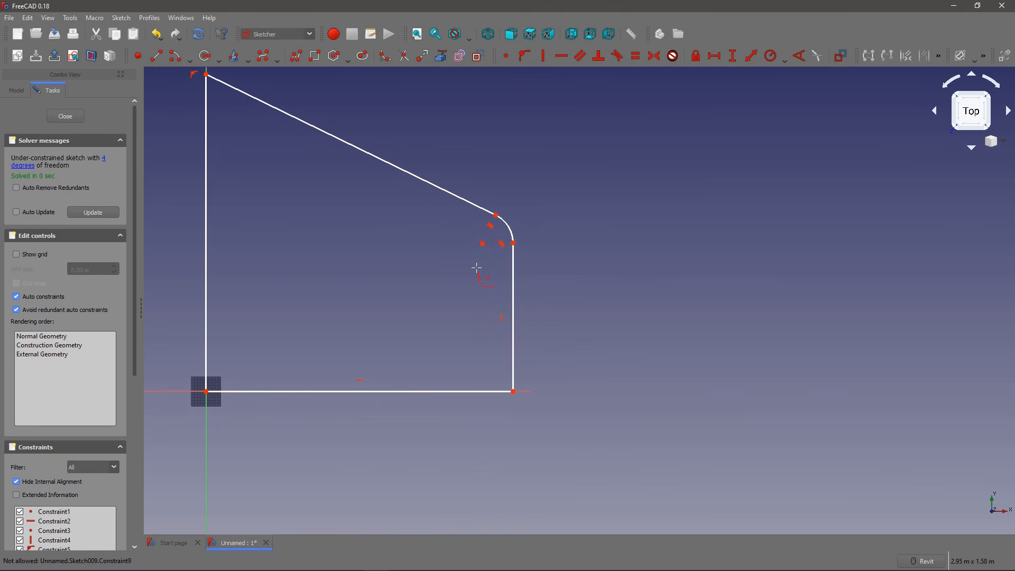
pyautogui.moveTo(513, 272)
pyautogui.mouseDown()
pyautogui.moveTo(602, 282)
pyautogui.moveTo(483, 277)
pyautogui.moveTo(467, 176)
pyautogui.moveTo(465, 233)
pyautogui.moveTo(465, 177)
pyautogui.mouseUp()
pyautogui.moveTo(503, 266)
pyautogui.mouseDown()
pyautogui.moveTo(433, 265)
pyautogui.moveTo(552, 261)
pyautogui.moveTo(519, 265)
pyautogui.moveTo(519, 278)
pyautogui.mouseUp()
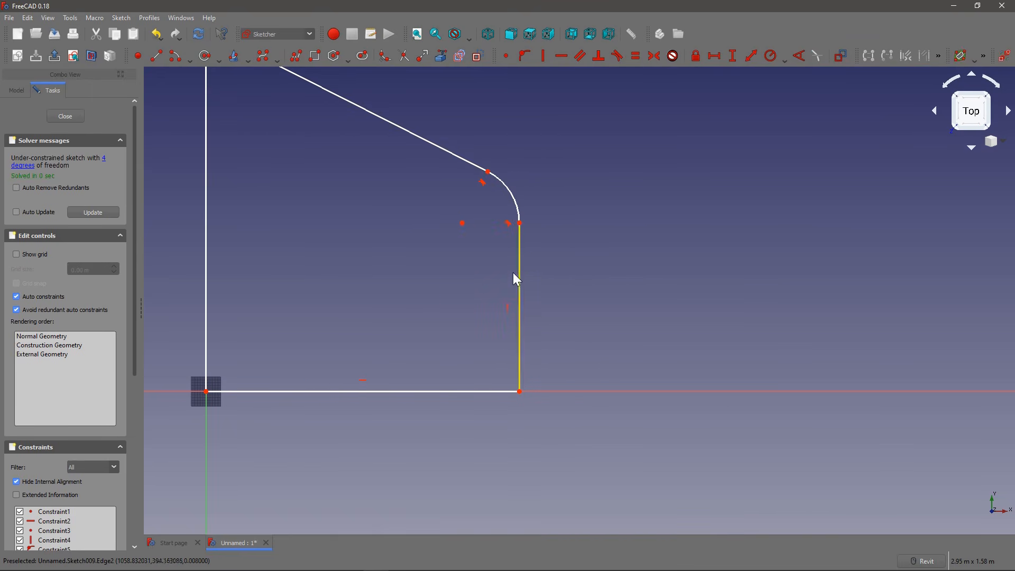
pyautogui.moveTo(514, 269); pyautogui.dragTo(505, 246, button='middle')
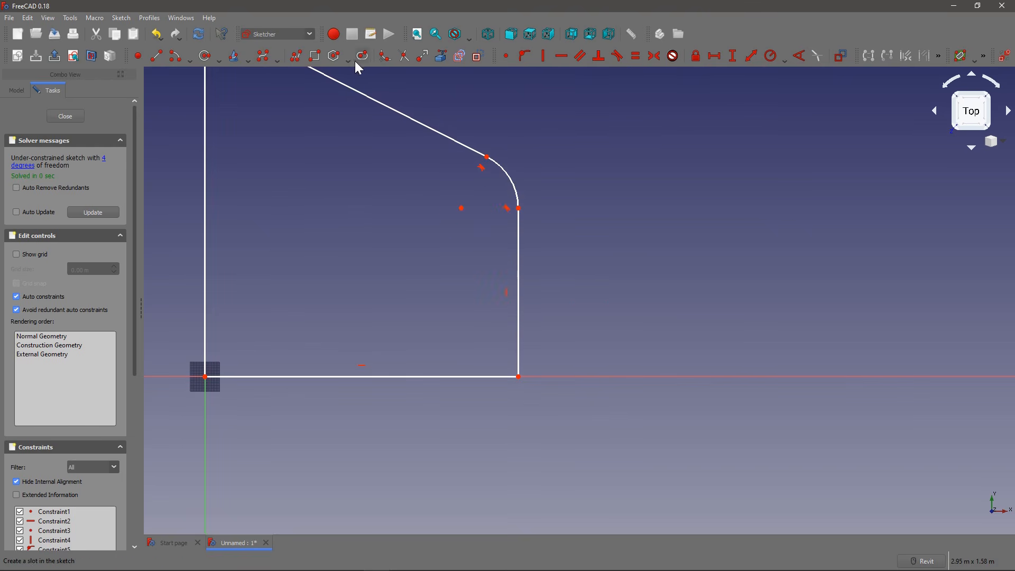
pyautogui.click(391, 60)
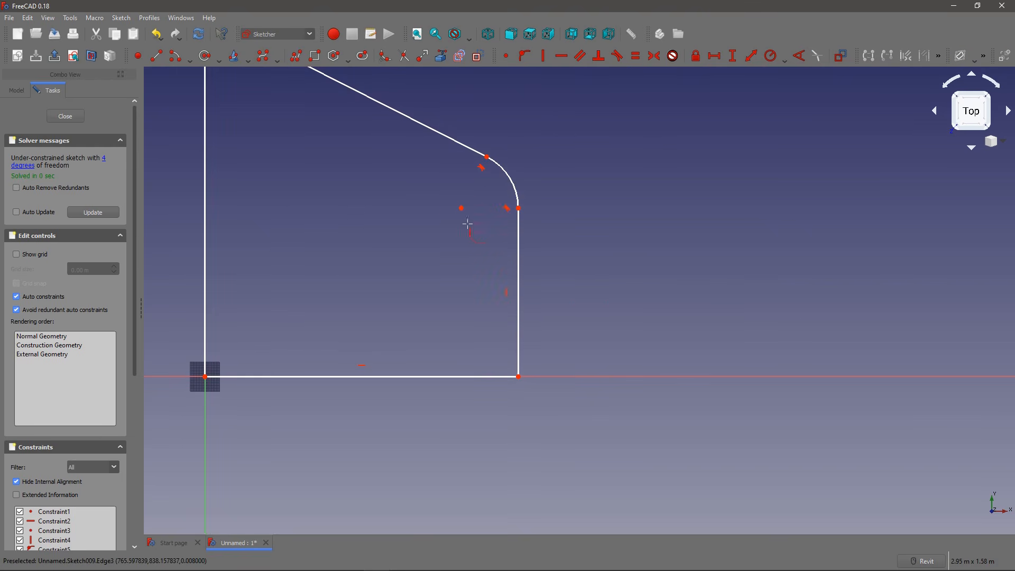
pyautogui.press('Escape')
pyautogui.click(494, 378)
pyautogui.press('Escape')
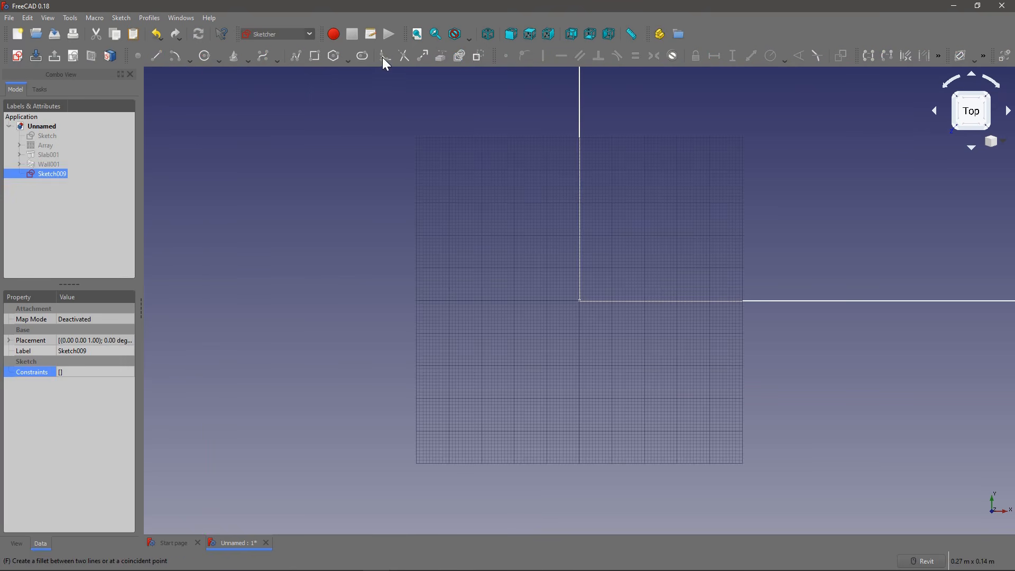
pyautogui.scroll(-5, 377, 174)
pyautogui.doubleClick(50, 172)
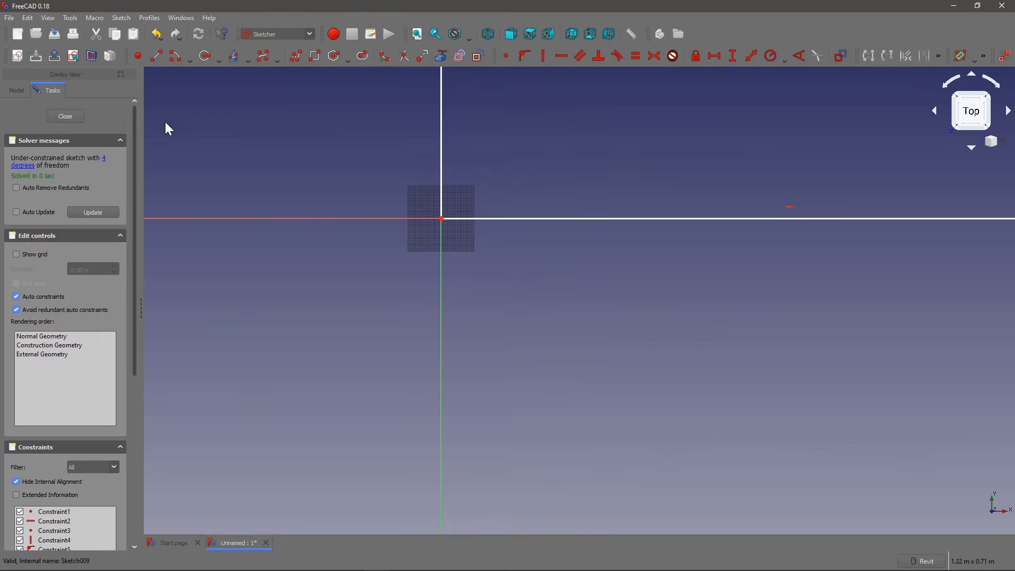
# Step: Fillet the corner where the horizontal base side meets the far vertical side
pyautogui.click(391, 55)
pyautogui.scroll(-6, 382, 199)
pyautogui.scroll(4, 456, 189)
pyautogui.click(429, 193)
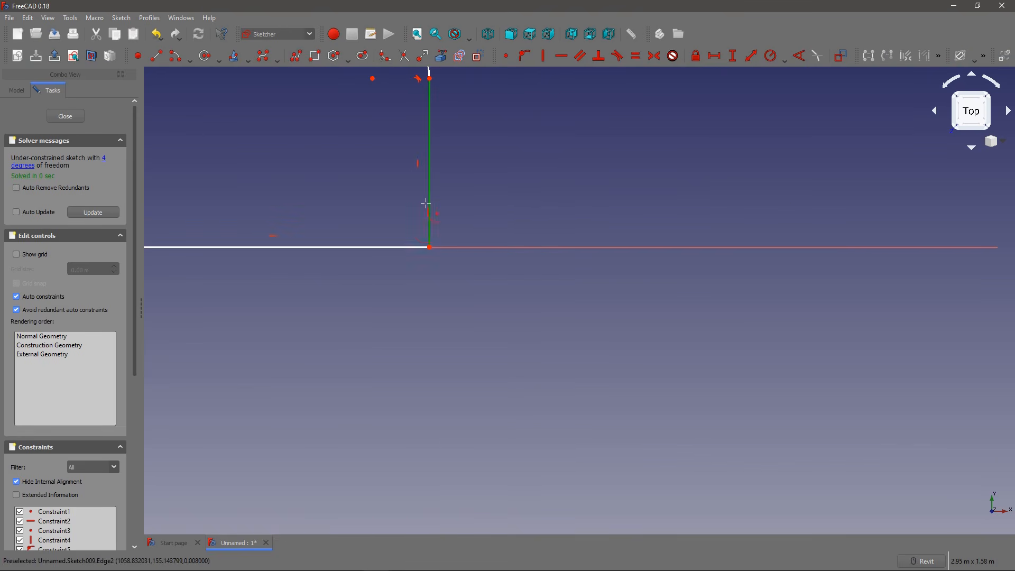
pyautogui.click(403, 248)
pyautogui.press('Escape')
# Step: Constrain the horizontal distance from the origin to the far vertical side to 1 m, named length, and place the dimension below the base
pyautogui.moveTo(399, 154)
pyautogui.mouseDown(button='middle')
pyautogui.moveTo(411, 204)
pyautogui.moveTo(535, 333)
pyautogui.mouseUp(button='middle')
pyautogui.moveTo(324, 164); pyautogui.dragTo(344, 201, button='middle')
pyautogui.moveTo(487, 265); pyautogui.dragTo(460, 240, button='middle')
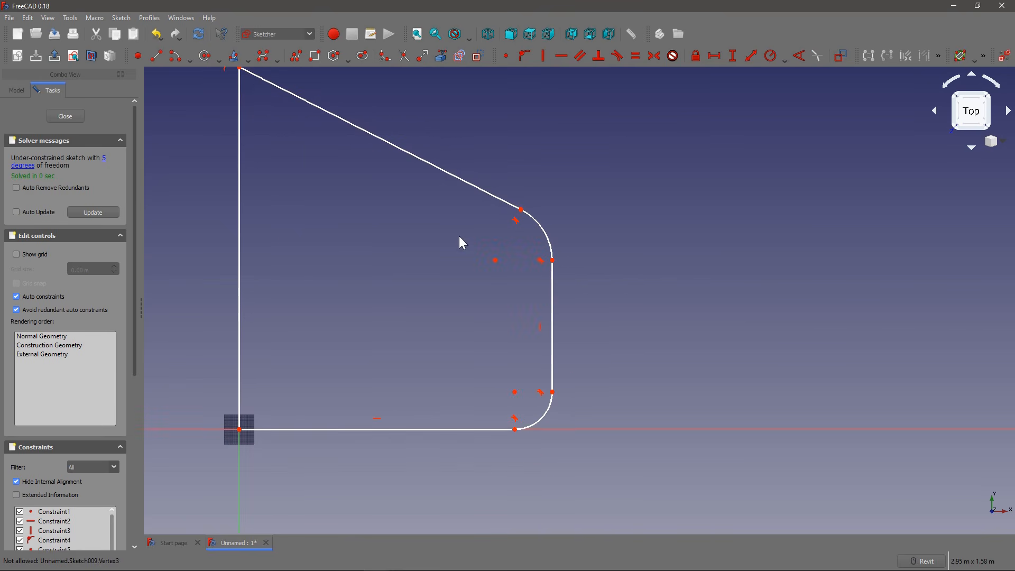
pyautogui.click(715, 55)
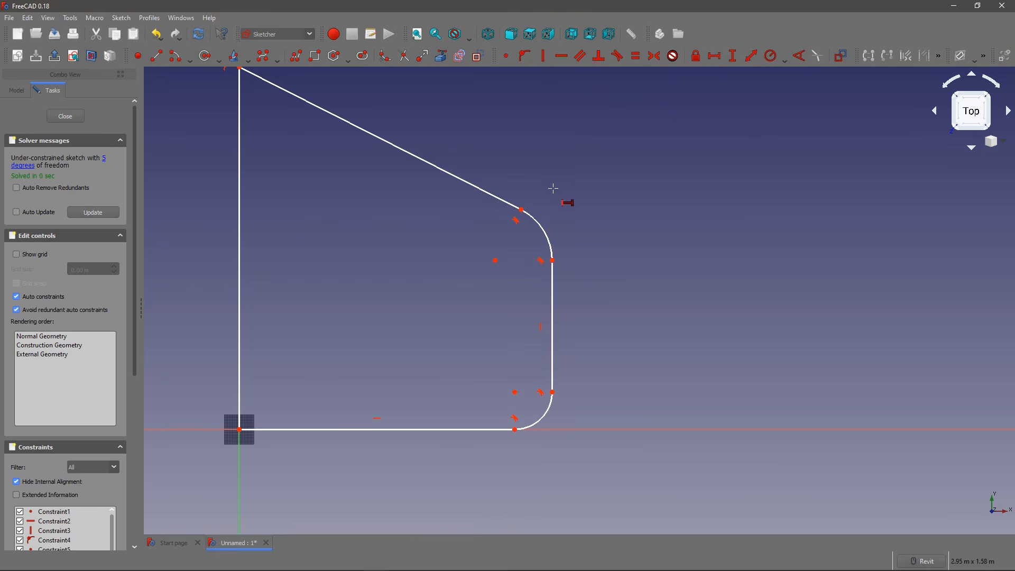
pyautogui.click(240, 429)
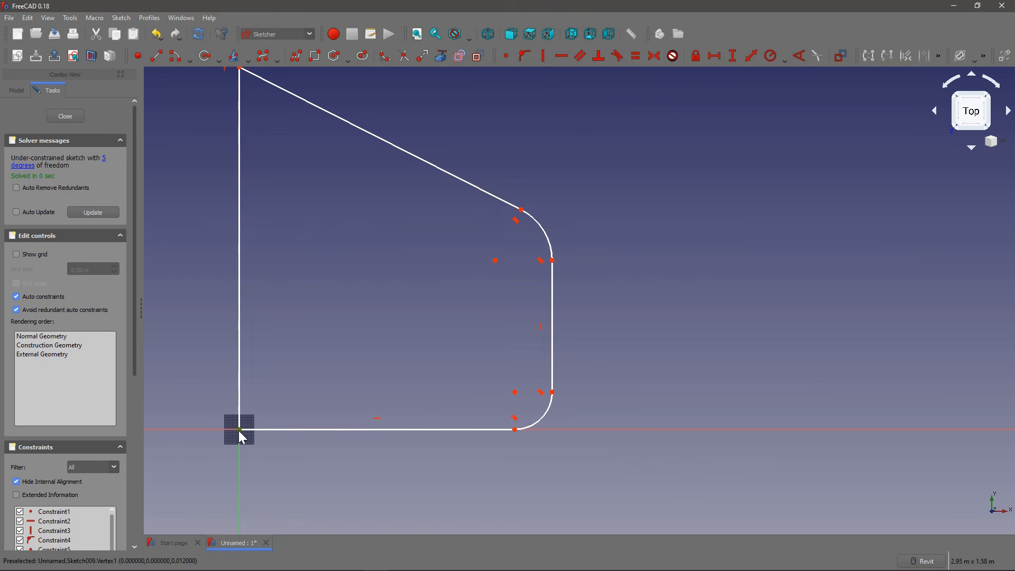
pyautogui.click(553, 392)
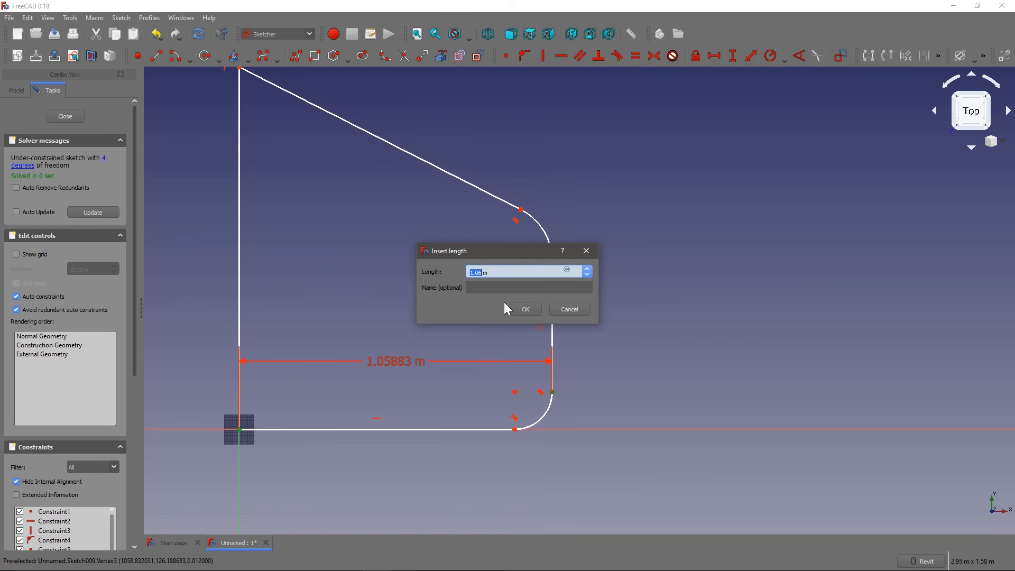
pyautogui.write('1')
pyautogui.press('Tab')
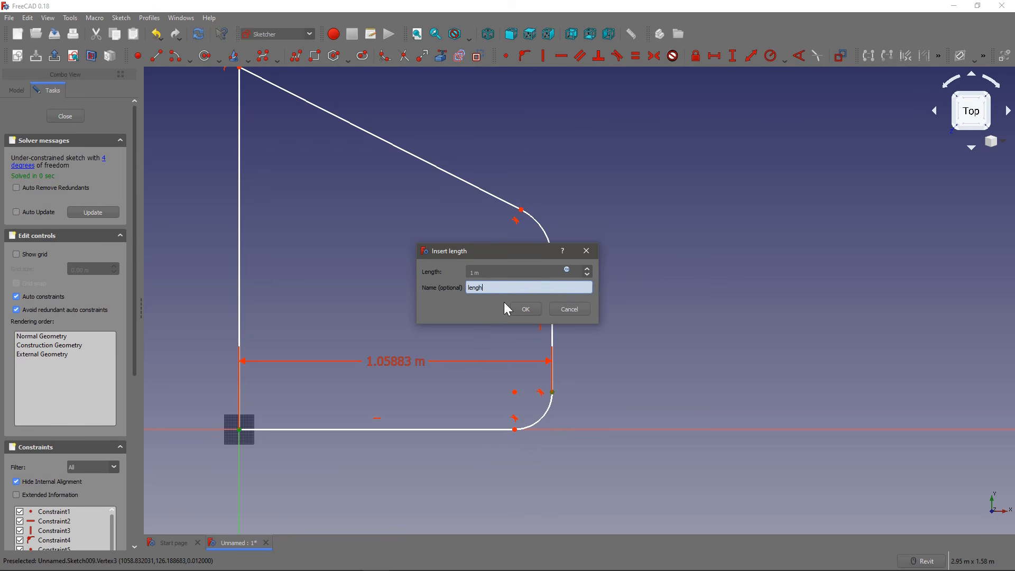
pyautogui.press('Return')
pyautogui.press('Escape')
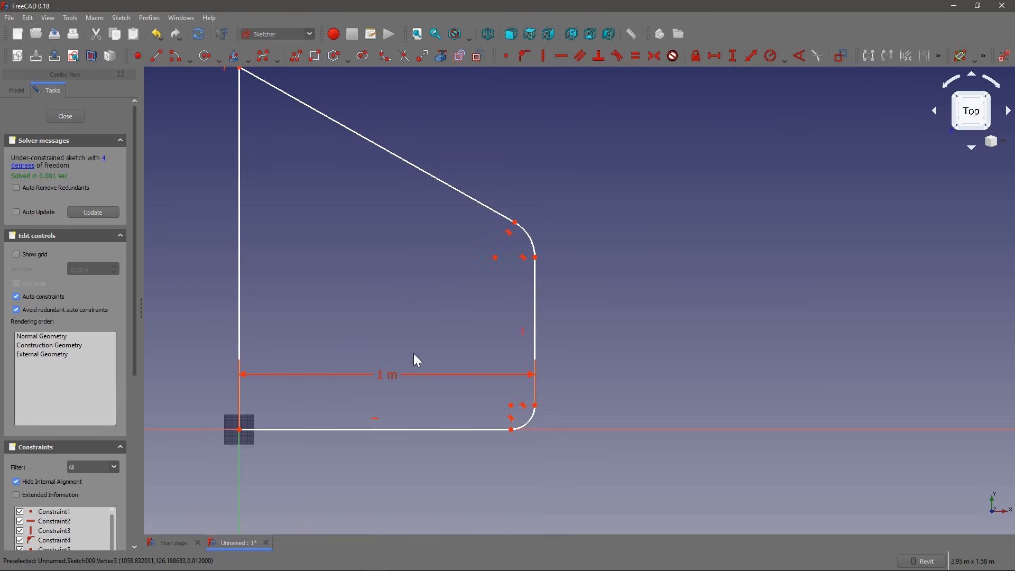
pyautogui.moveTo(392, 376); pyautogui.dragTo(397, 471)
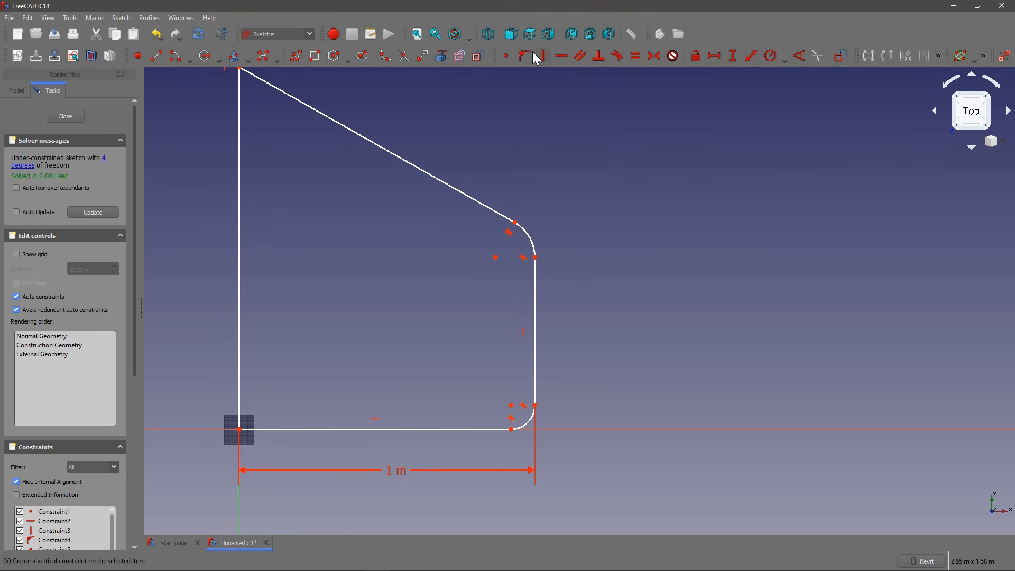
# Step: Constrain the vertical distance from the origin to the upper end of the far vertical side to 1 m, named width
pyautogui.click(732, 57)
pyautogui.click(535, 259)
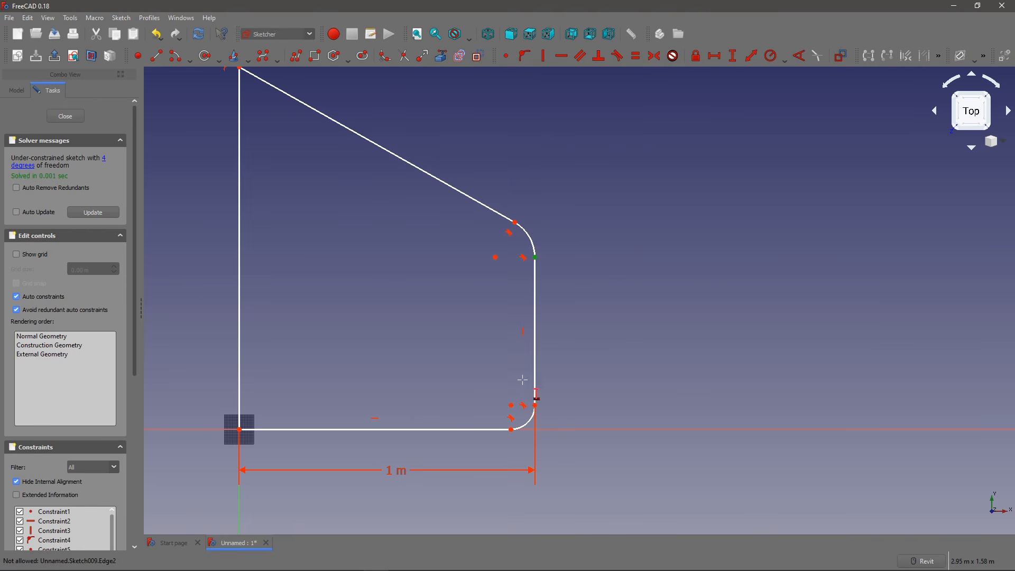
pyautogui.click(240, 429)
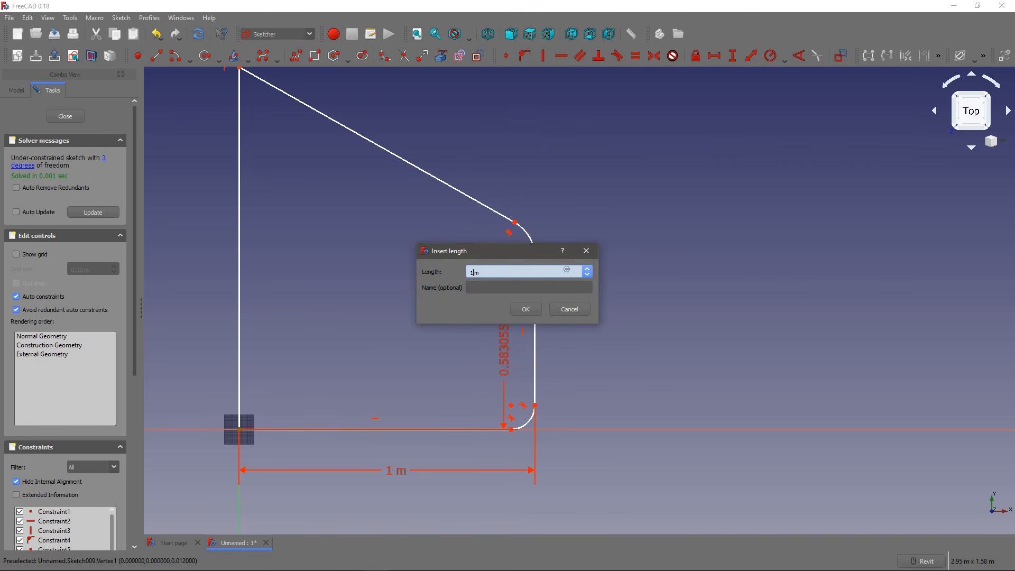
pyautogui.press('Tab')
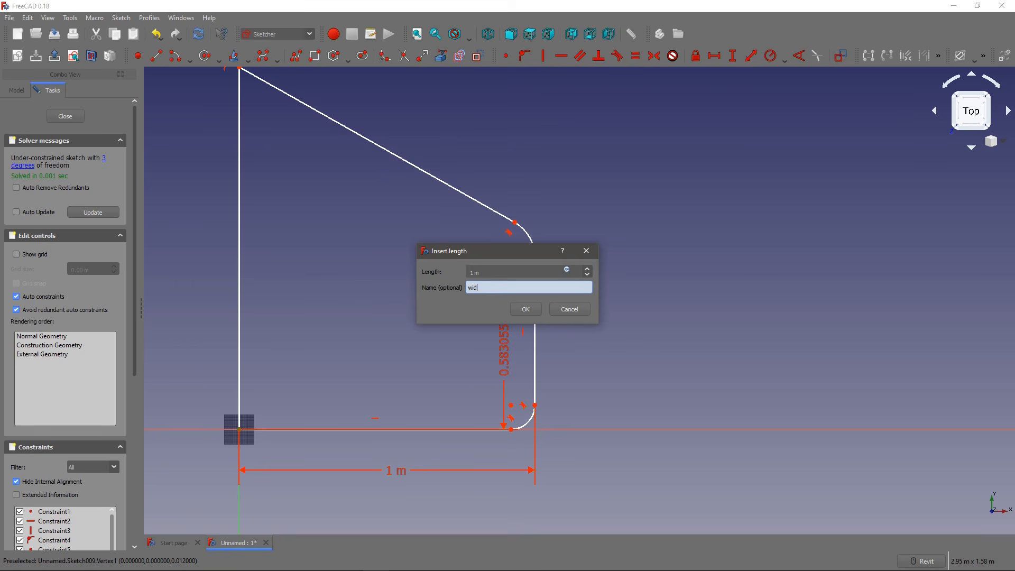
pyautogui.press('Return')
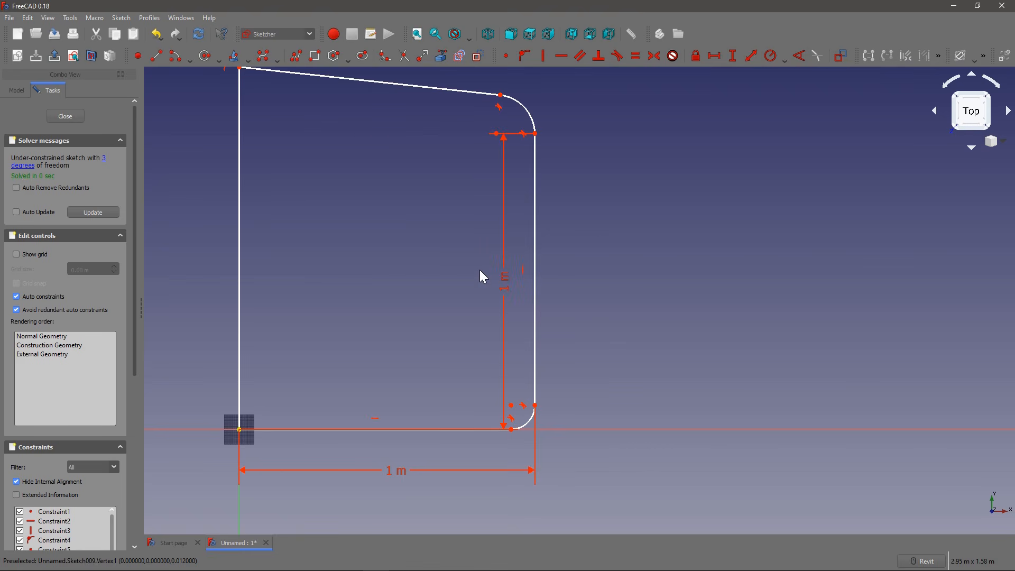
# Step: Move the outline's top corner farther up the vertical axis to steepen the sloping side
pyautogui.scroll(-5, 317, 265)
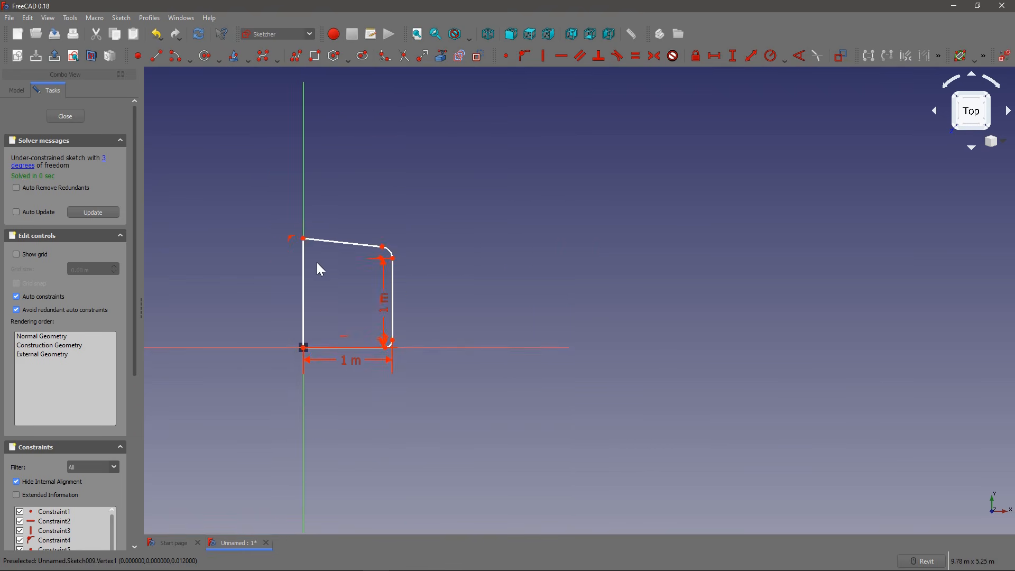
pyautogui.moveTo(313, 268); pyautogui.dragTo(314, 205)
pyautogui.scroll(3, 376, 299)
pyautogui.moveTo(421, 323); pyautogui.dragTo(386, 285, button='middle')
pyautogui.scroll(-1, 505, 116)
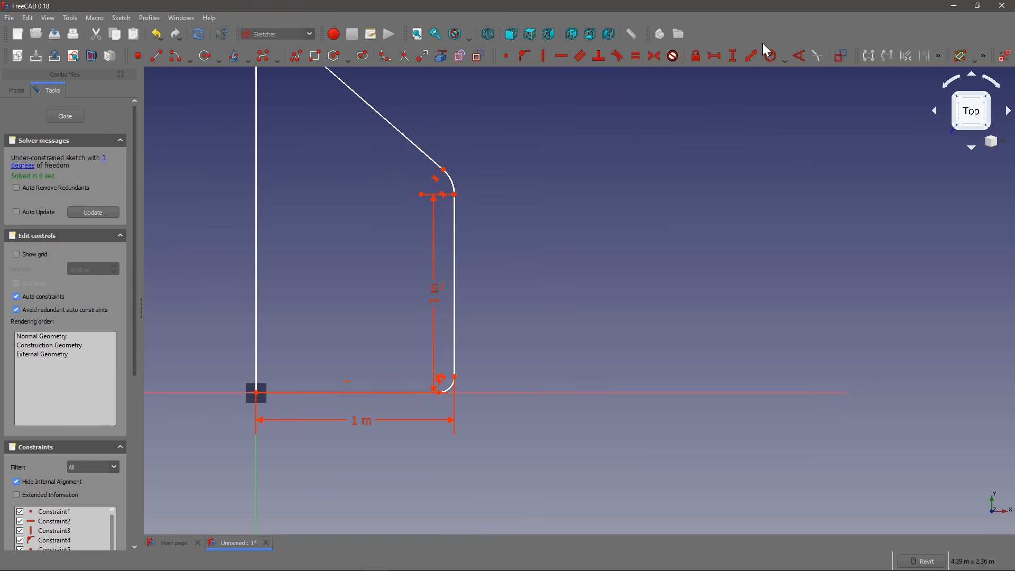
# Step: Constrain the radius of the upper fillet arc to 0.4 m and name the constraint radius
pyautogui.click(771, 60)
pyautogui.click(451, 176)
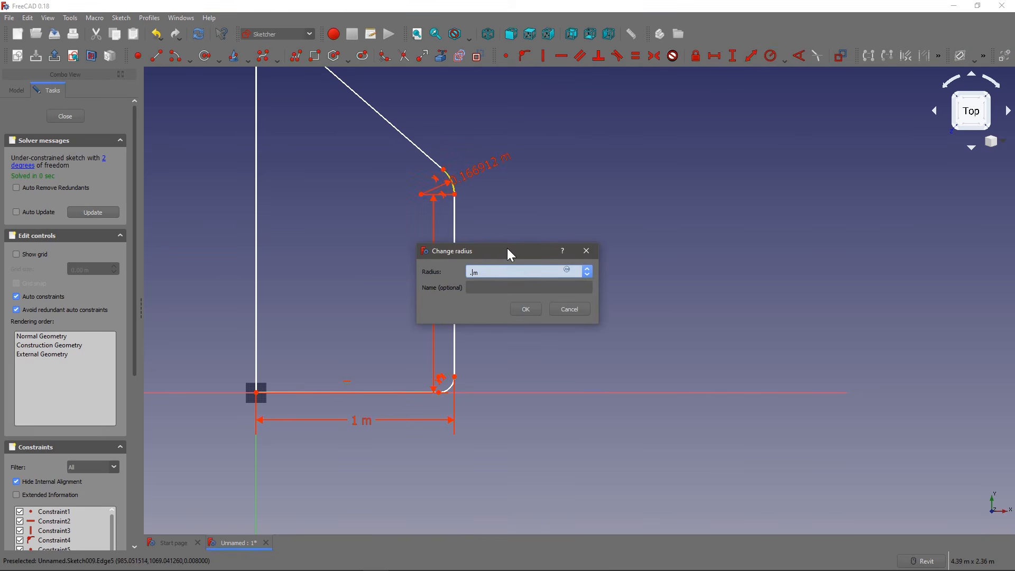
pyautogui.write('4')
pyautogui.press('Tab')
pyautogui.write('ra')
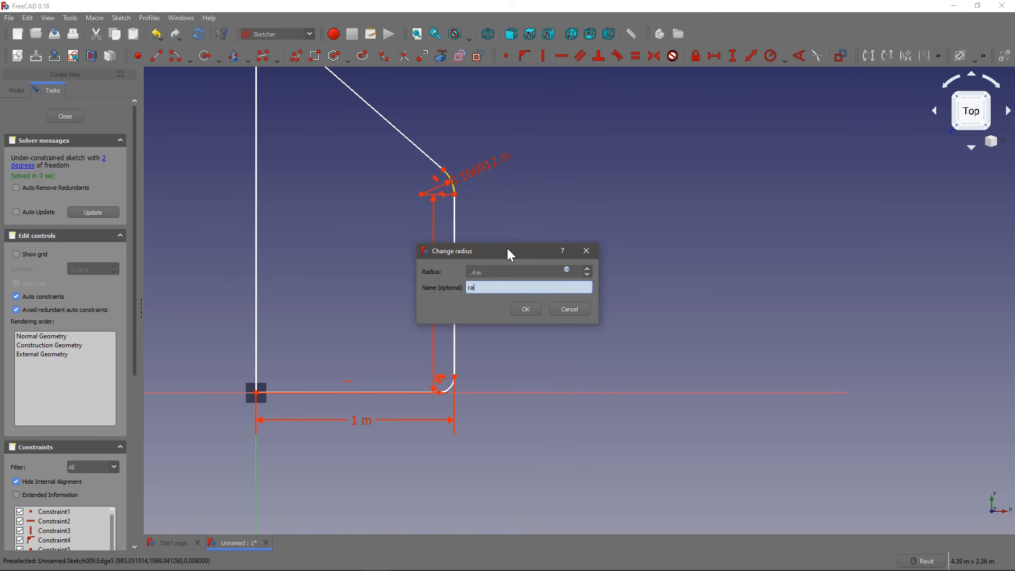
pyautogui.write('dius')
pyautogui.click(526, 309)
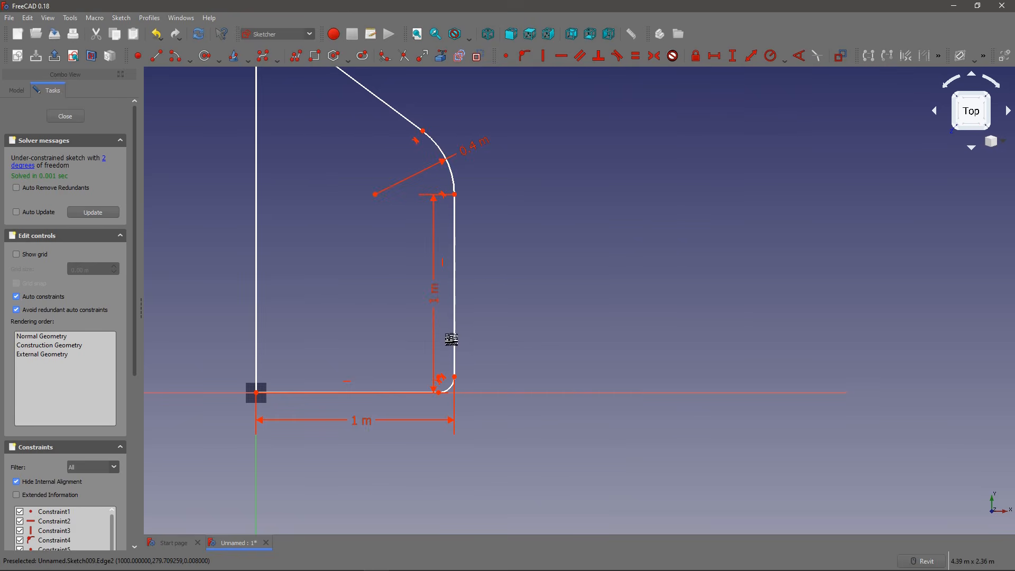
# Step: Add a radius constraint to the lower fillet arc and open the formula editor for its value
pyautogui.moveTo(479, 341); pyautogui.dragTo(499, 311, button='middle')
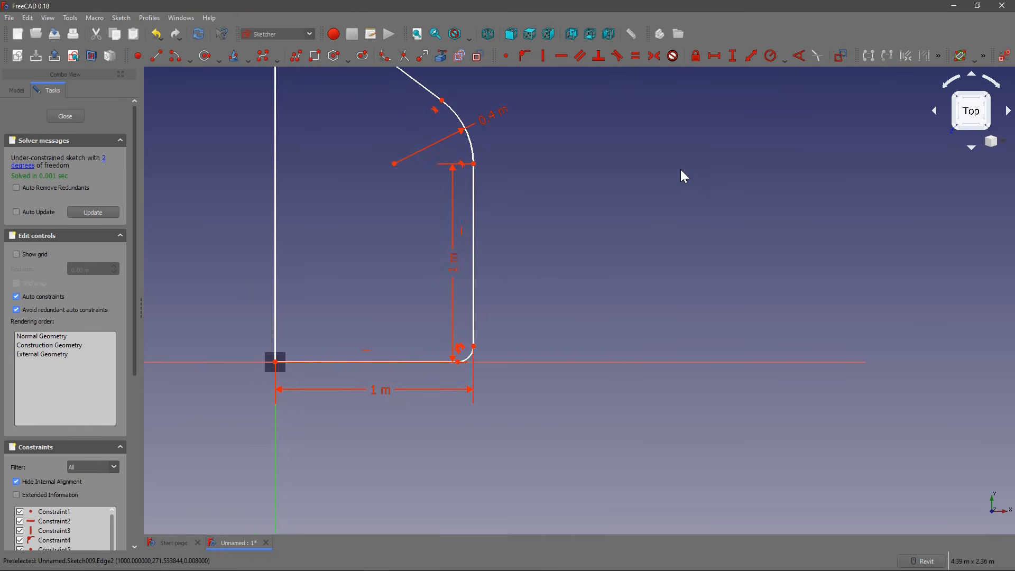
pyautogui.click(770, 56)
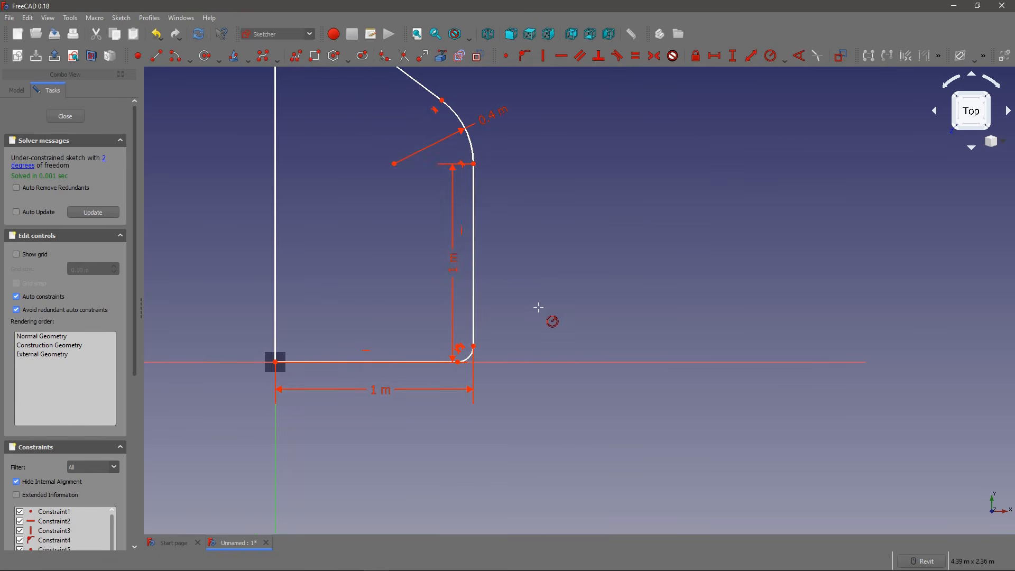
pyautogui.scroll(4, 468, 341)
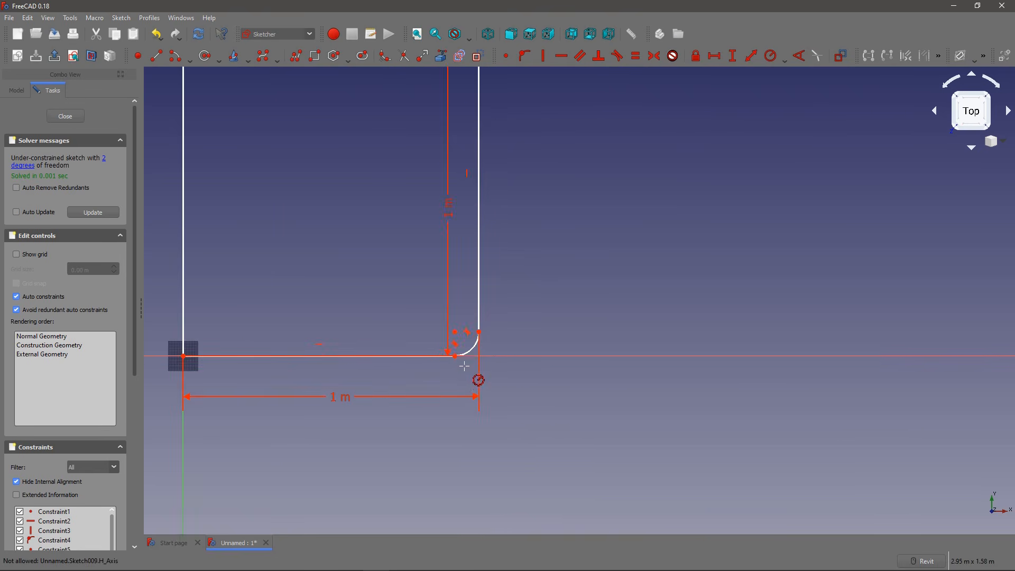
pyautogui.click(474, 339)
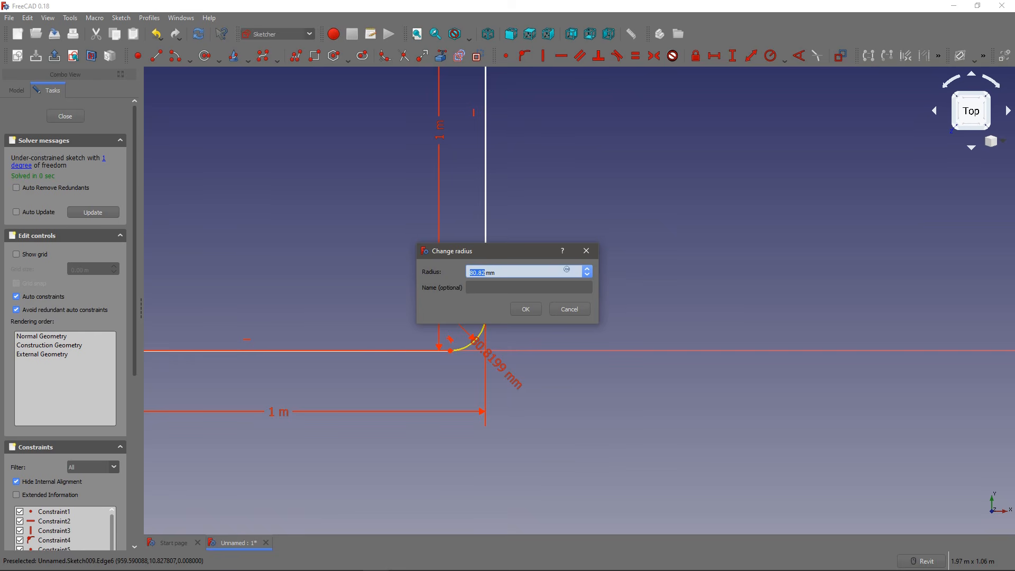
pyautogui.press('=')
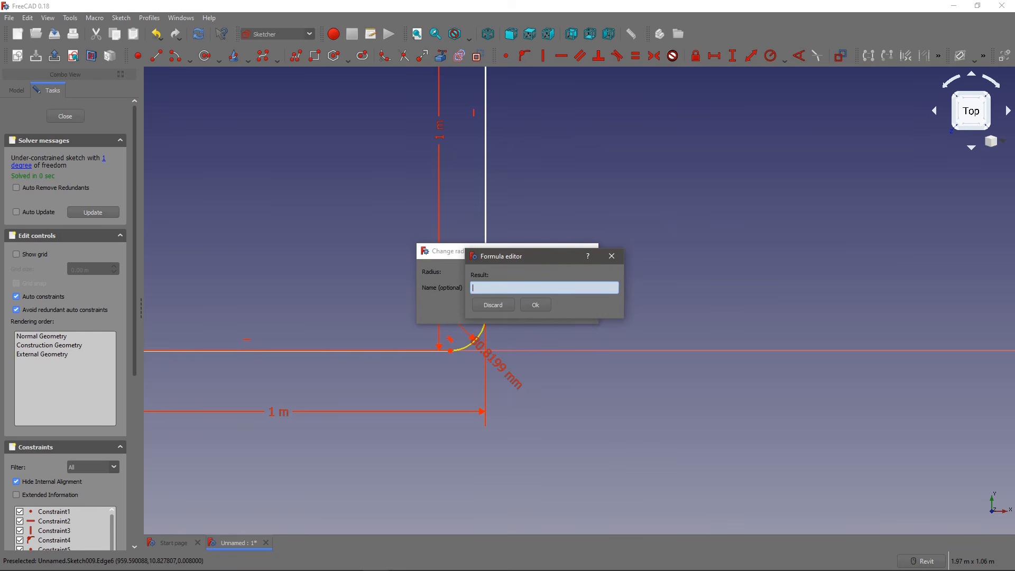
# Step: Try the Chamfer object's Placement.Base values as the radius formula, and clear the expression
pyautogui.write('co')
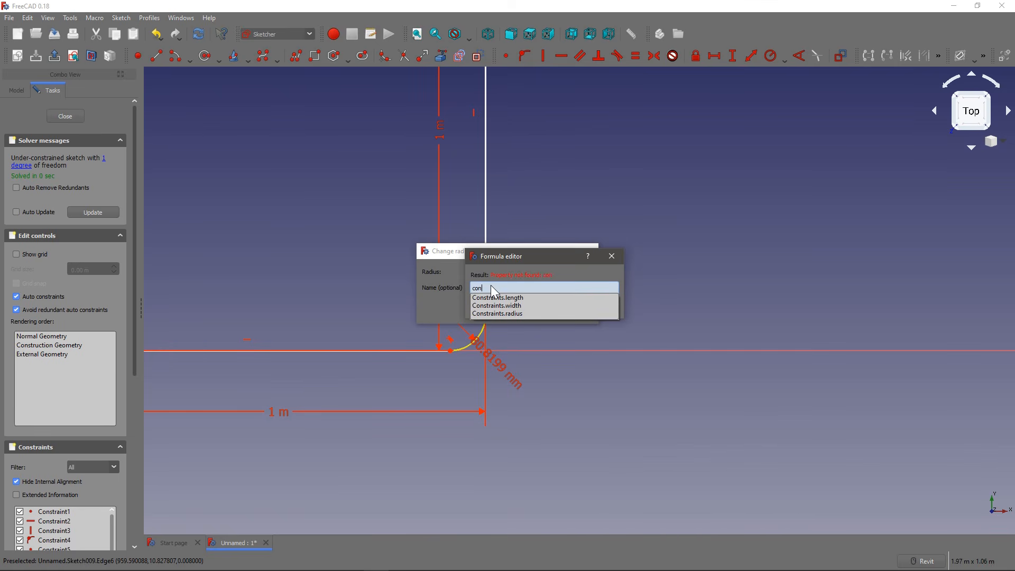
pyautogui.write('n]')
pyautogui.press('BackSpace')
pyautogui.press('BackSpace')
pyautogui.press('BackSpace')
pyautogui.press('BackSpace')
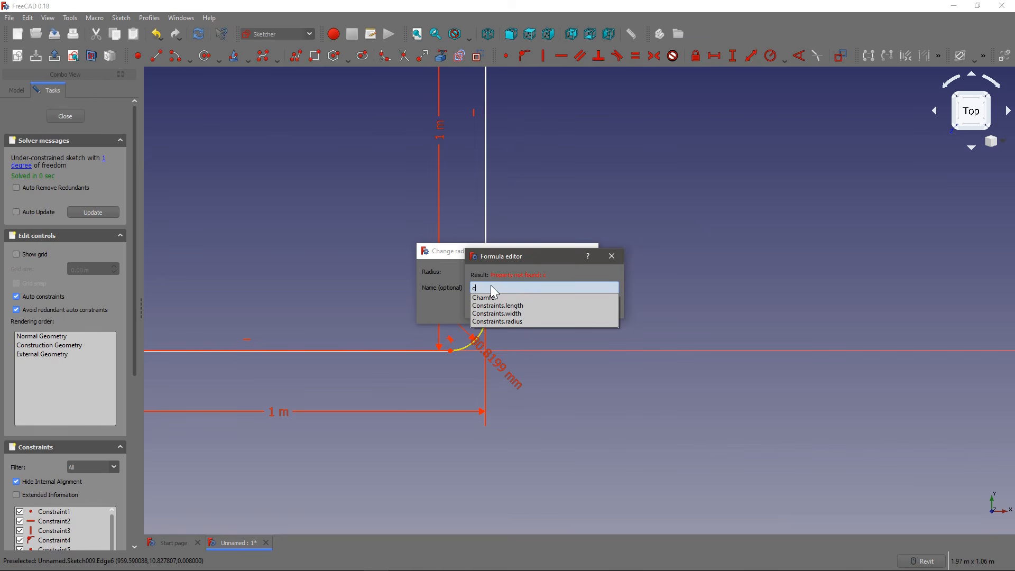
pyautogui.press('Down')
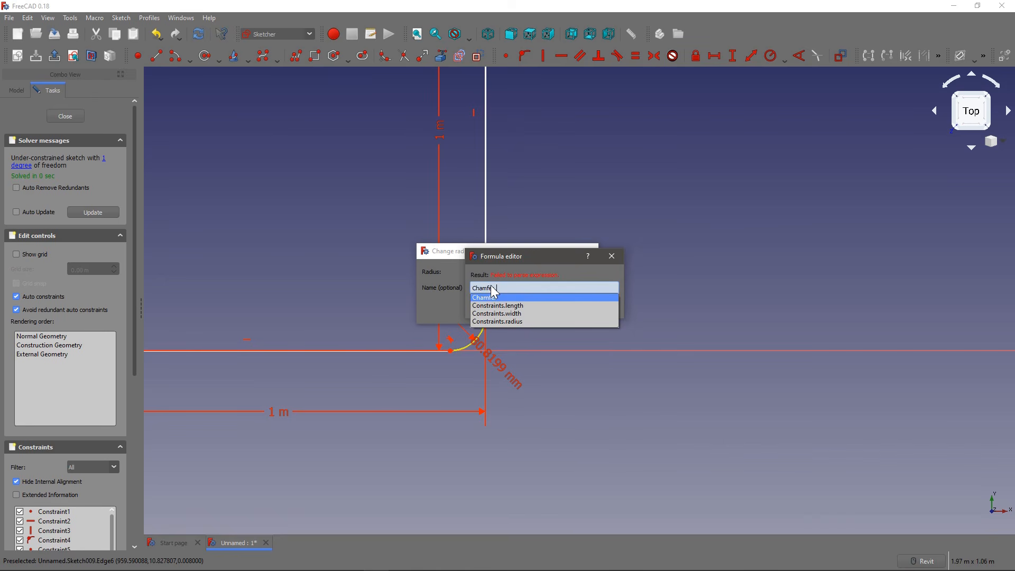
pyautogui.write('..')
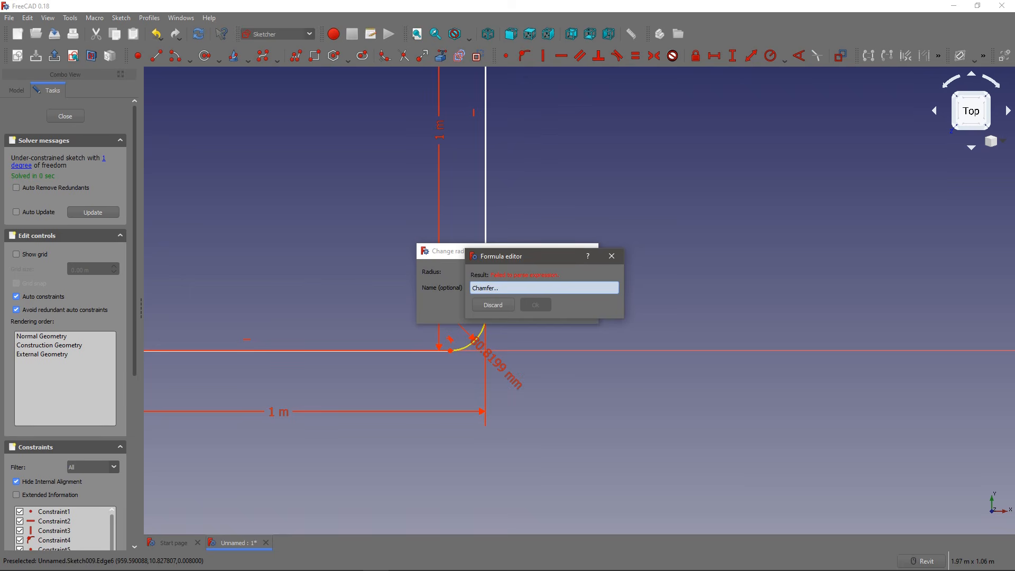
pyautogui.write('P')
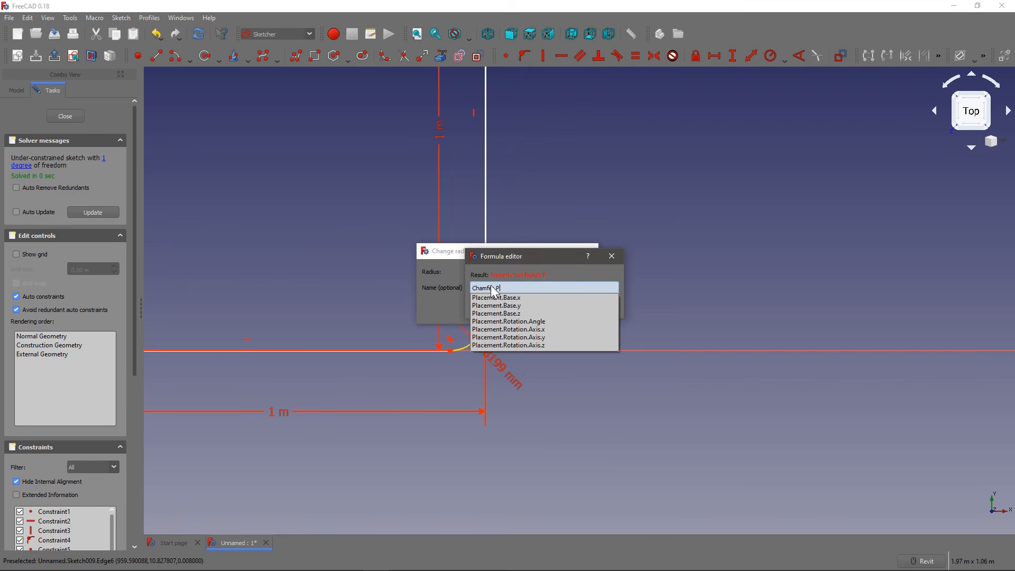
pyautogui.press('Down')
pyautogui.press('Down')
pyautogui.press('Down')
pyautogui.press('Down')
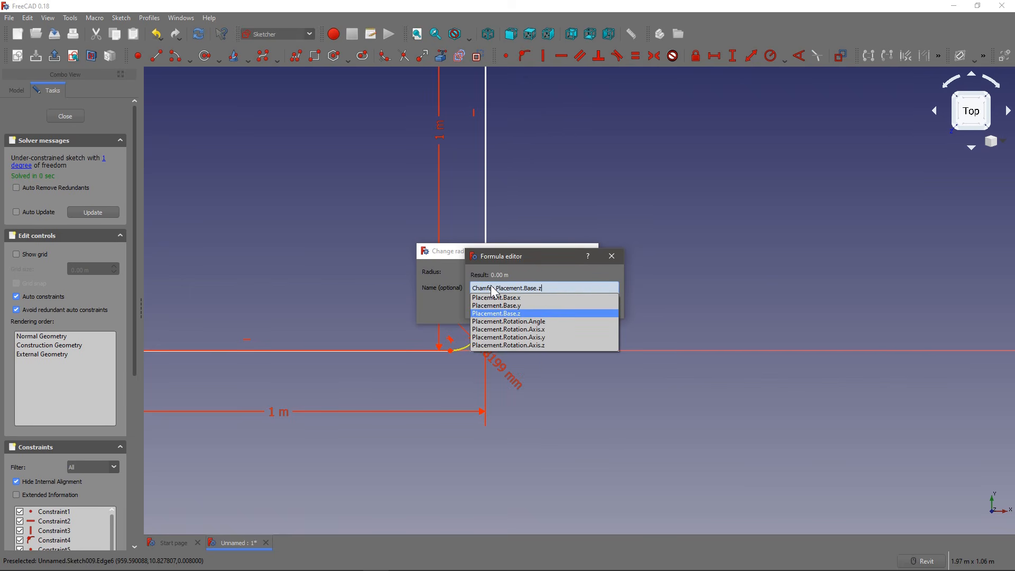
pyautogui.press('Up')
pyautogui.press('Up')
pyautogui.press('Up')
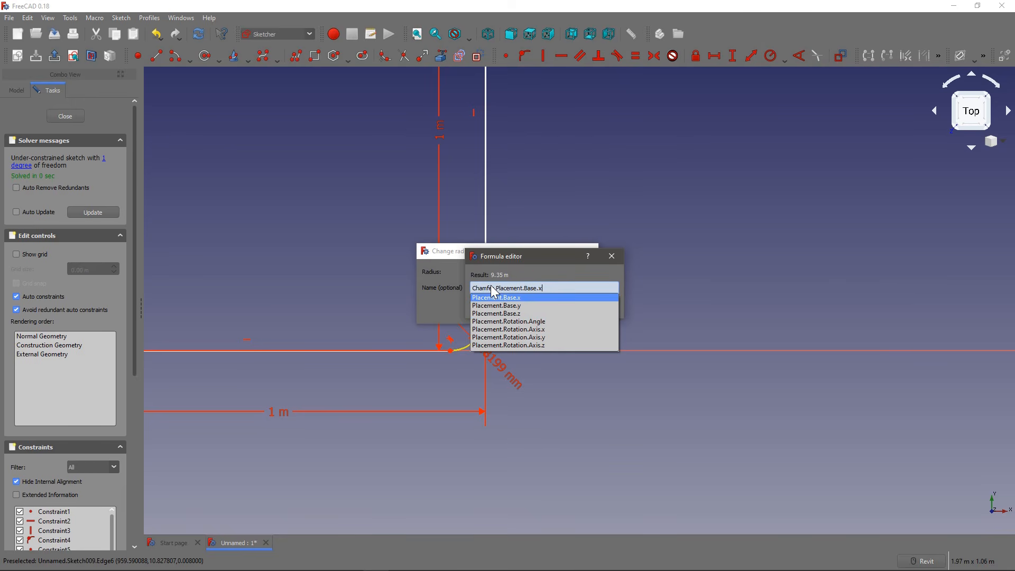
pyautogui.press('BackSpace')
pyautogui.press('BackSpace')
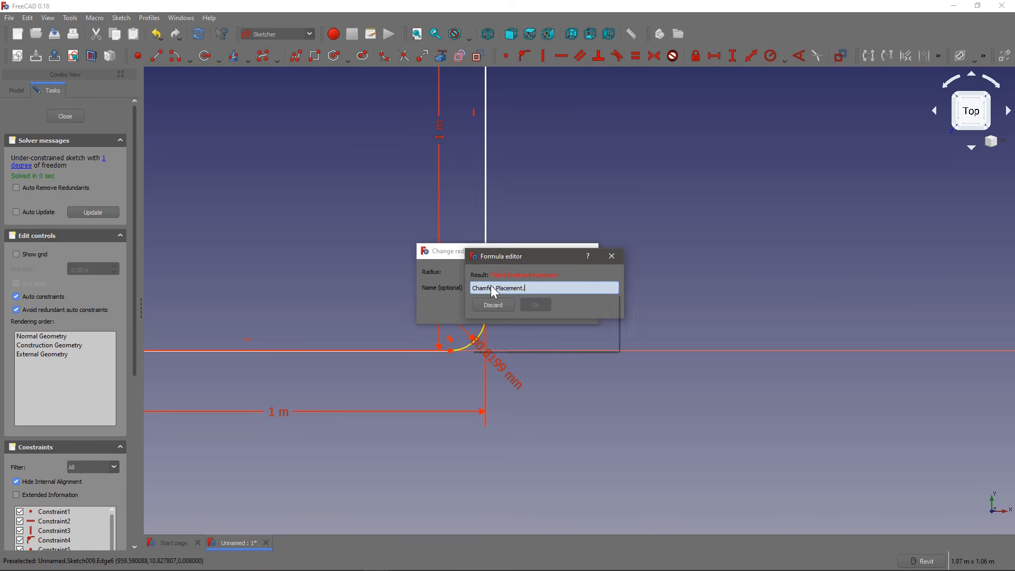
pyautogui.press('BackSpace')
pyautogui.press('BackSpace')
pyautogui.press('BackSpace')
pyautogui.press('BackSpace')
pyautogui.press('BackSpace')
pyautogui.press('BackSpace')
pyautogui.press('BackSpace')
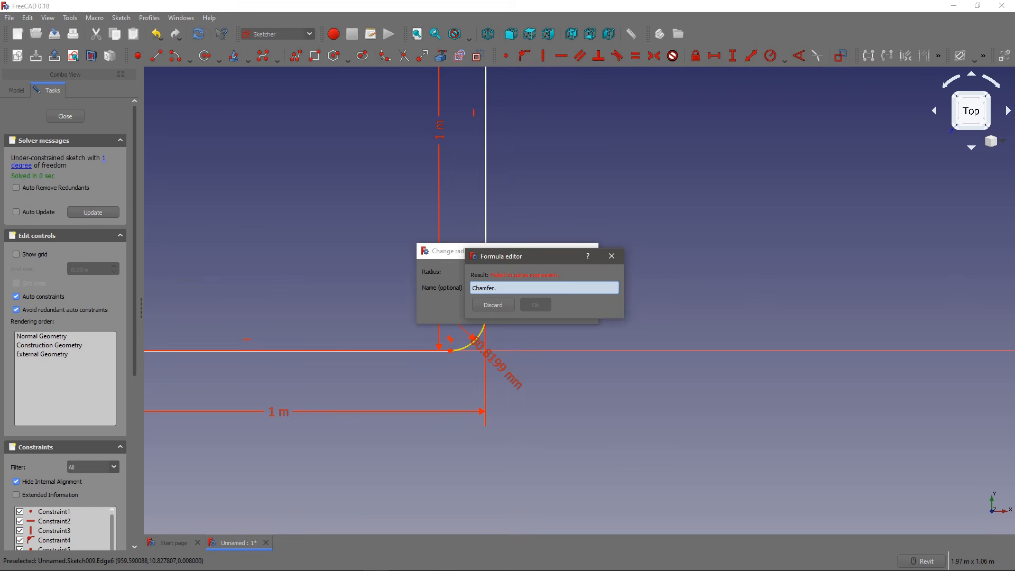
pyautogui.press('BackSpace')
pyautogui.press('BackSpace')
pyautogui.press('BackSpace')
pyautogui.press('BackSpace')
pyautogui.press('BackSpace')
pyautogui.press('BackSpace')
pyautogui.press('BackSpace')
pyautogui.press('BackSpace')
# Step: Link the lower fillet's radius to the named radius constraint with the formula Constraints.radius and finish the radius constraint
pyautogui.write('cons')
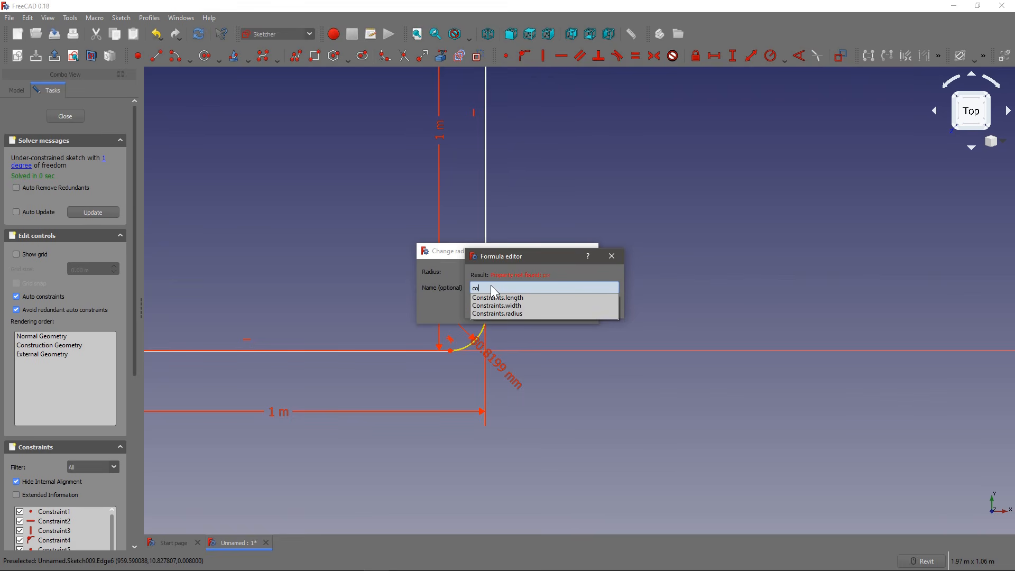
pyautogui.press('Down')
pyautogui.press('Down')
pyautogui.press('Down')
pyautogui.press('Return')
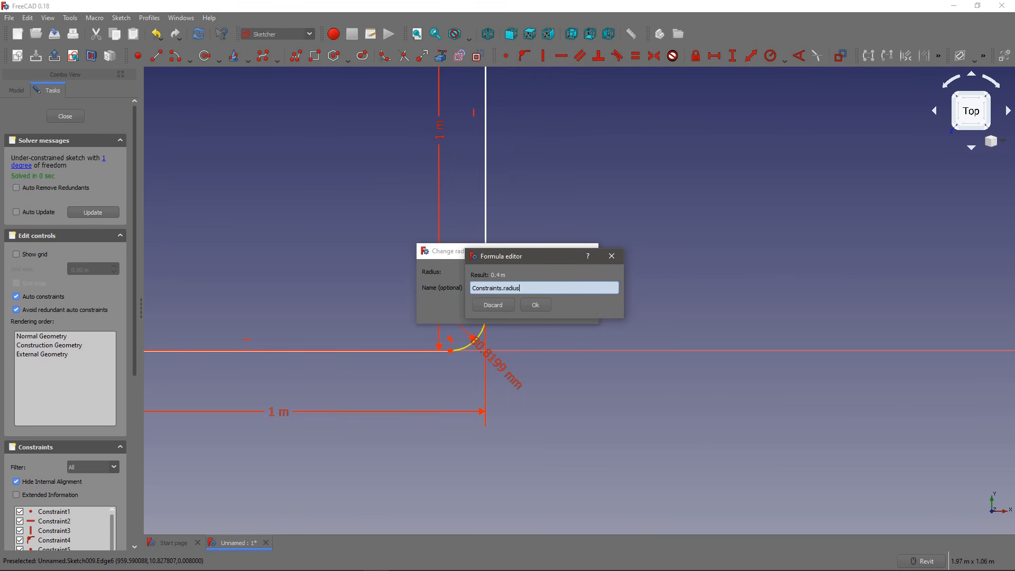
pyautogui.click(545, 306)
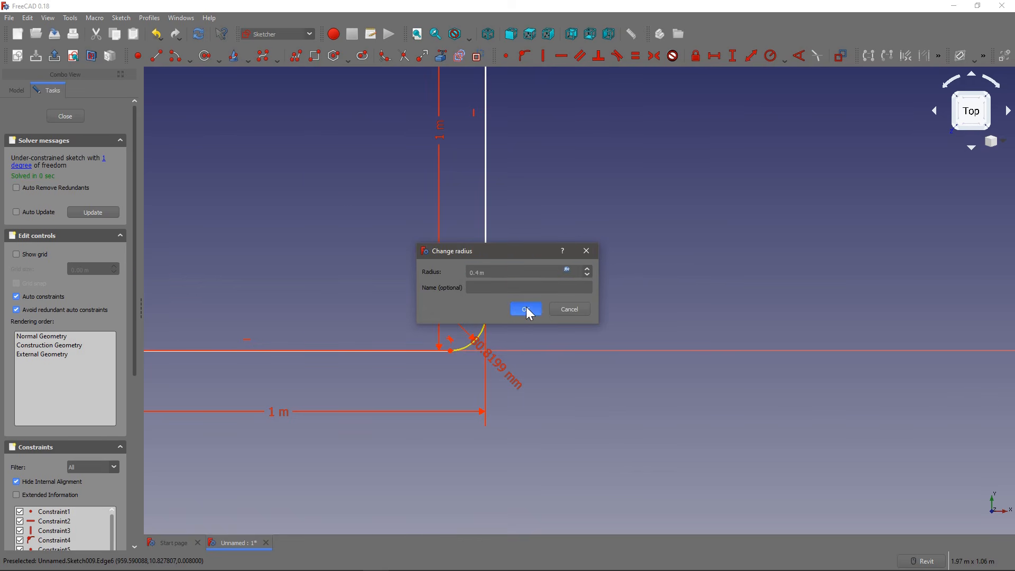
pyautogui.click(525, 311)
pyautogui.scroll(-6, 468, 344)
pyautogui.scroll(3, 425, 265)
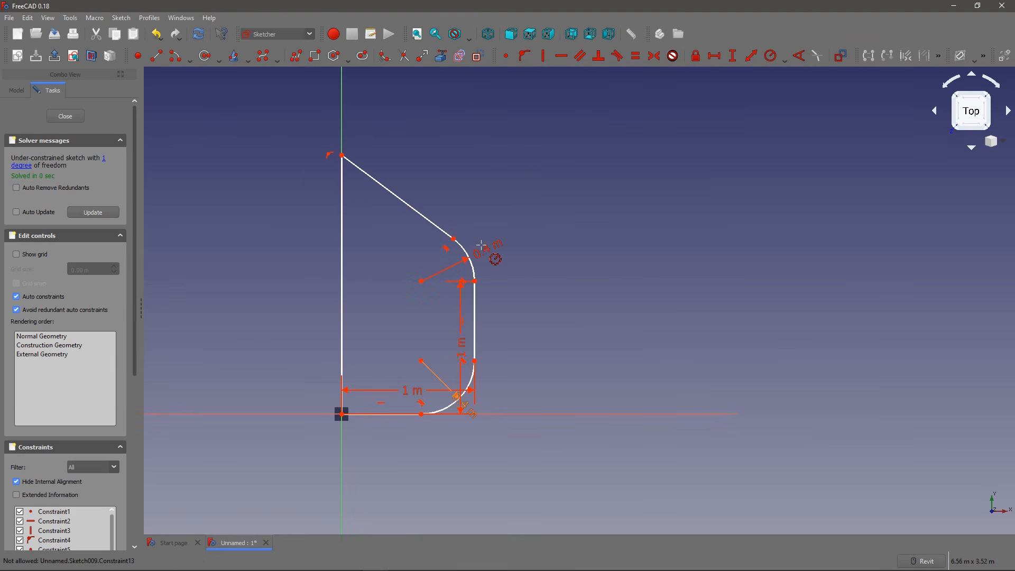
pyautogui.press('Escape')
# Step: Set the outline's length constraint to 4 m and move its top corner farther up the vertical axis
pyautogui.doubleClick(407, 392)
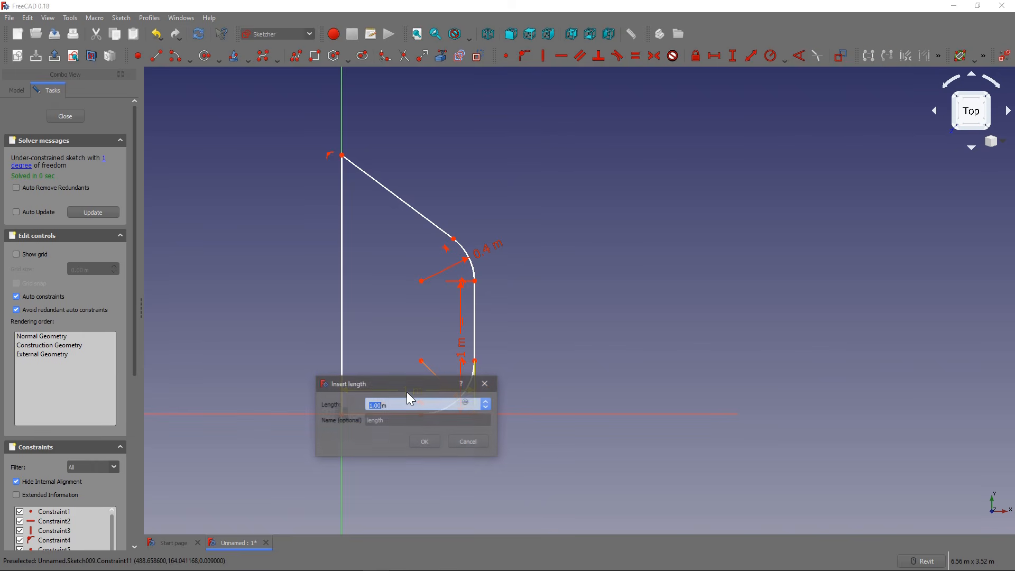
pyautogui.write('4')
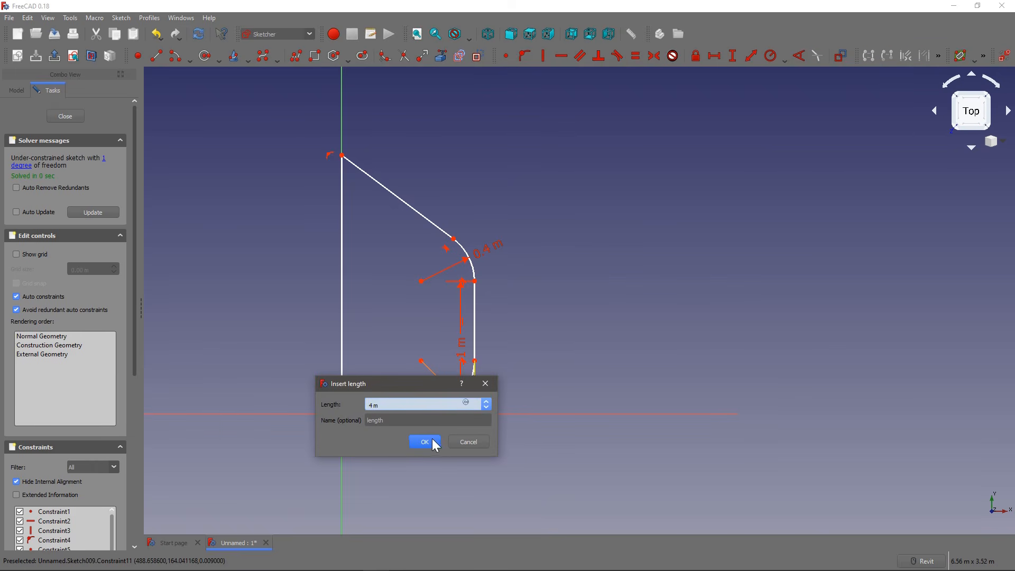
pyautogui.click(425, 441)
pyautogui.moveTo(572, 343); pyautogui.dragTo(465, 347, button='middle')
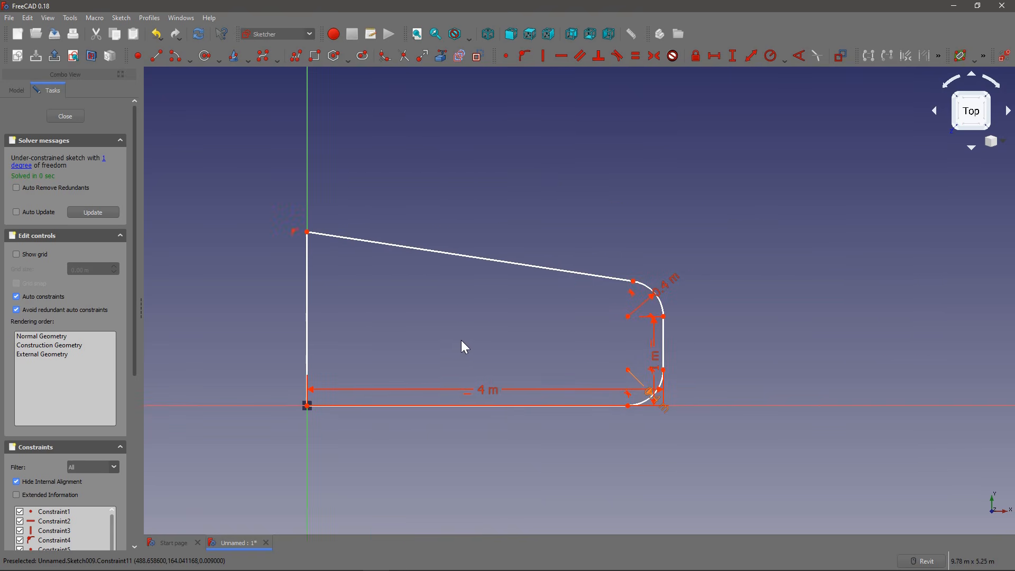
pyautogui.scroll(2, 554, 321)
pyautogui.scroll(-6, 285, 248)
pyautogui.moveTo(292, 190)
pyautogui.mouseDown()
pyautogui.moveTo(301, 249)
pyautogui.moveTo(302, 211)
pyautogui.moveTo(291, 202)
pyautogui.mouseUp()
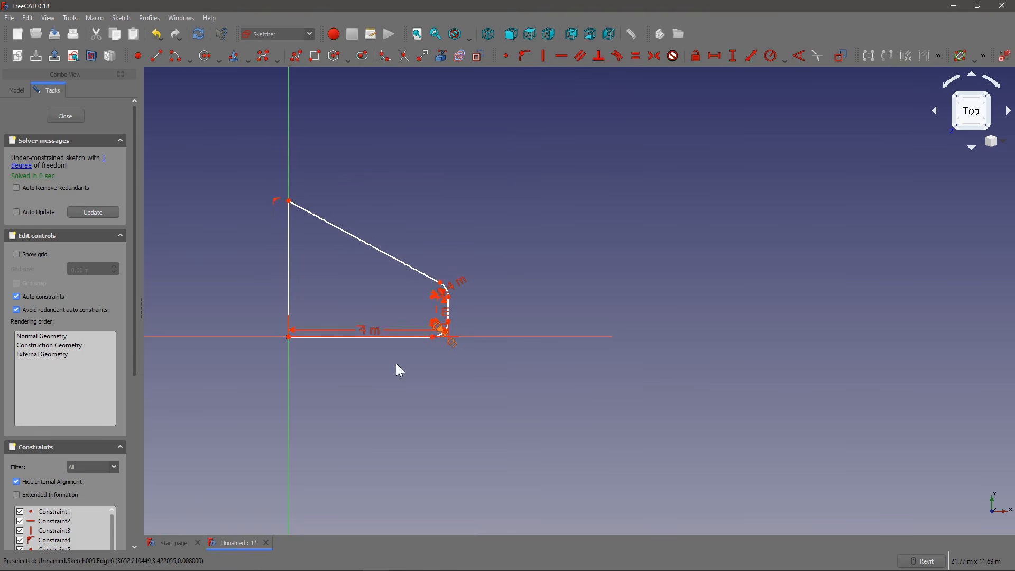
# Step: Constrain the sloping side at 25 deg to the horizontal axis and name the constraint angle
pyautogui.click(799, 55)
pyautogui.click(411, 273)
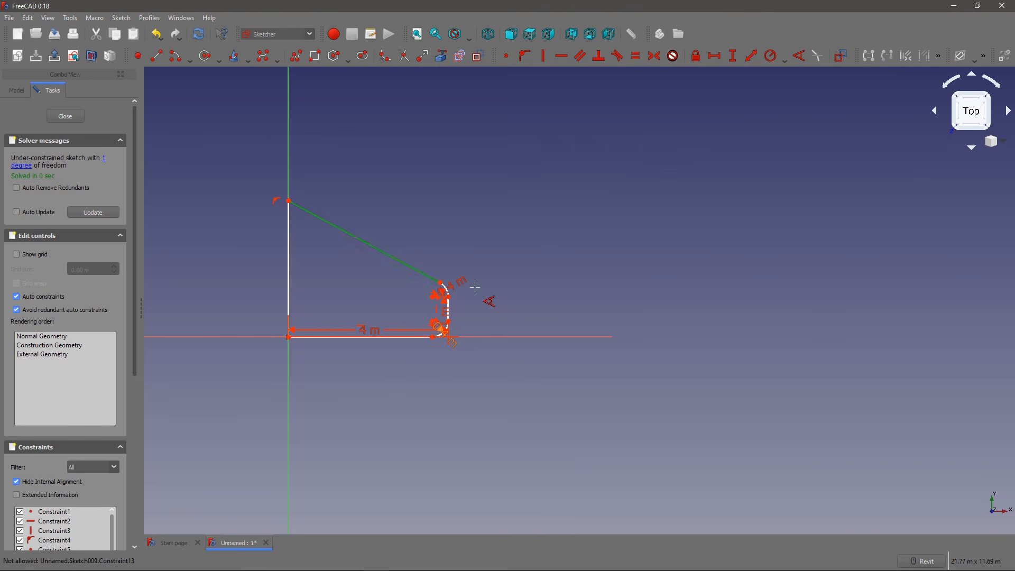
pyautogui.click(492, 335)
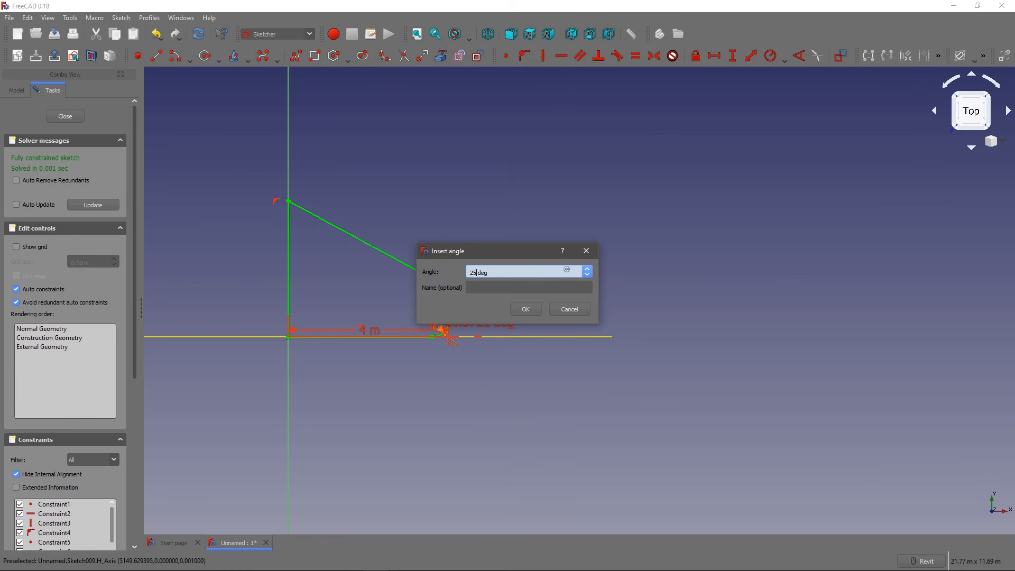
pyautogui.press('Tab')
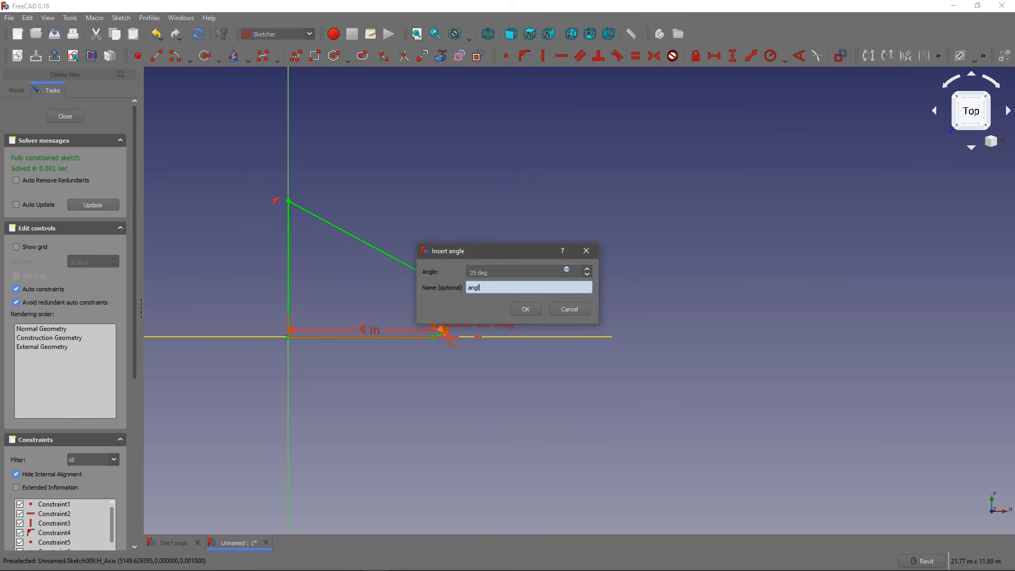
pyautogui.write('angle')
pyautogui.click(523, 308)
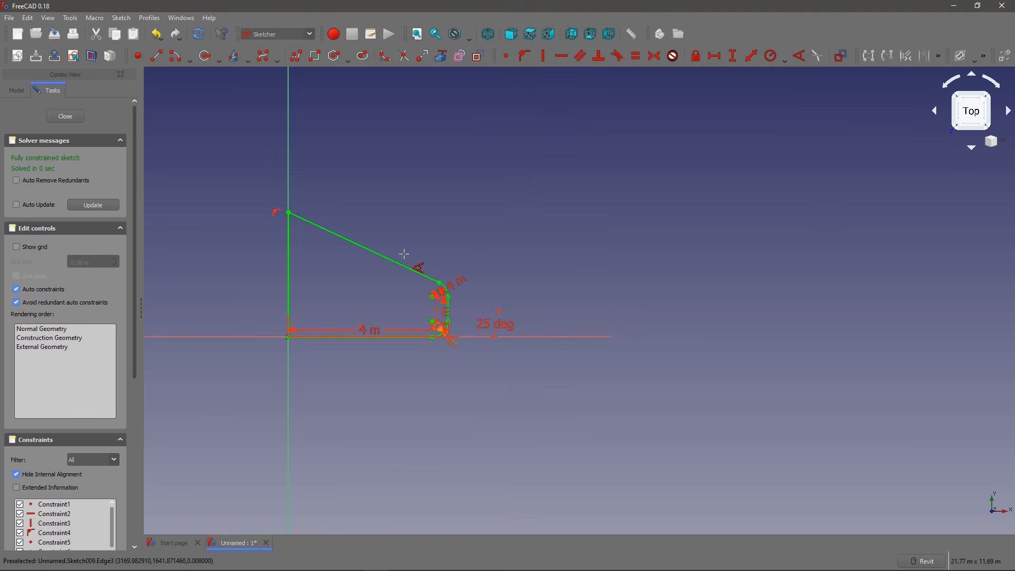
pyautogui.press('Escape')
pyautogui.moveTo(407, 252); pyautogui.dragTo(408, 217, button='middle')
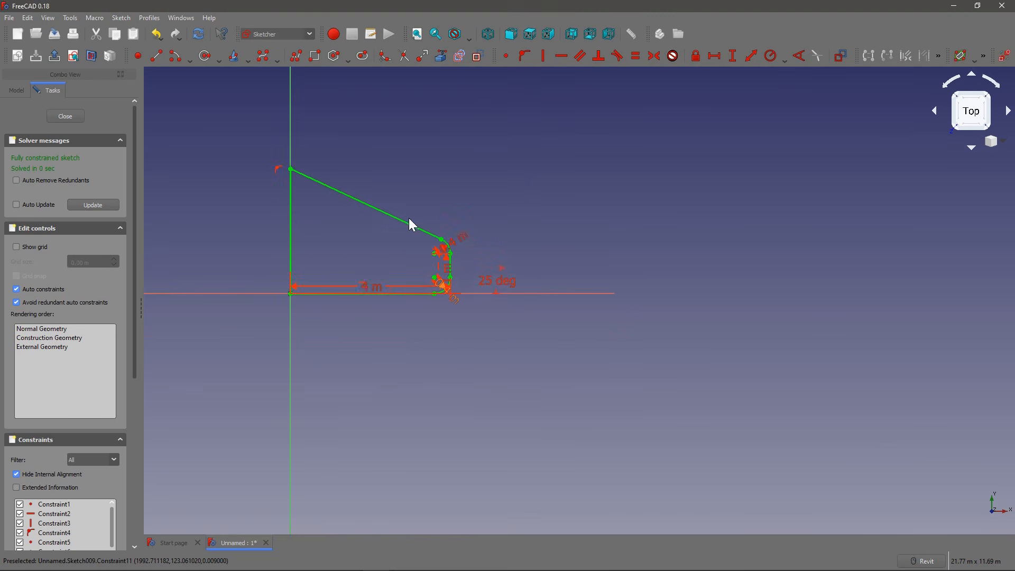
# Step: Close the sketch and create a slab from it in the BIM workbench
pyautogui.click(74, 116)
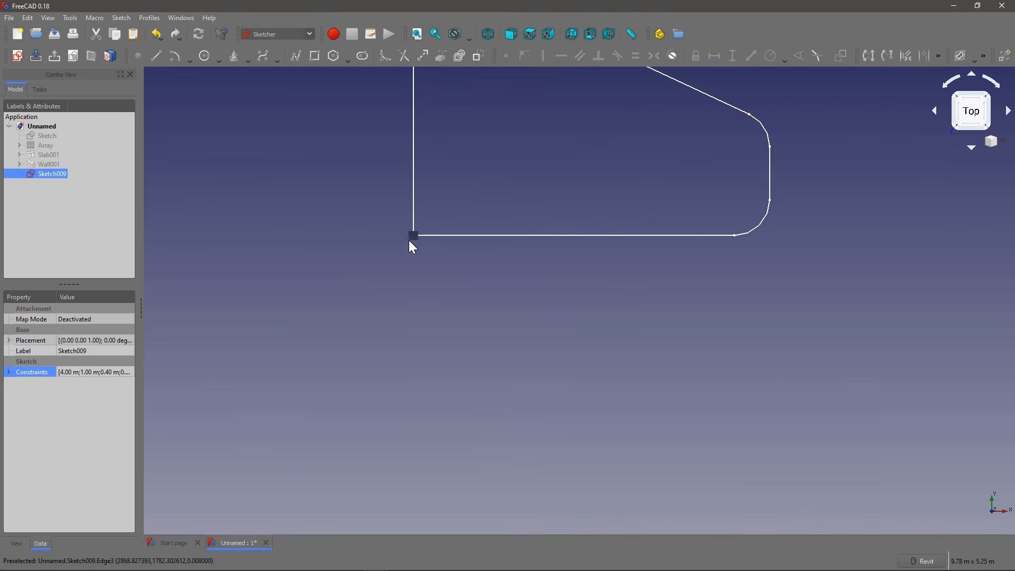
pyautogui.click(268, 36)
pyautogui.click(265, 55)
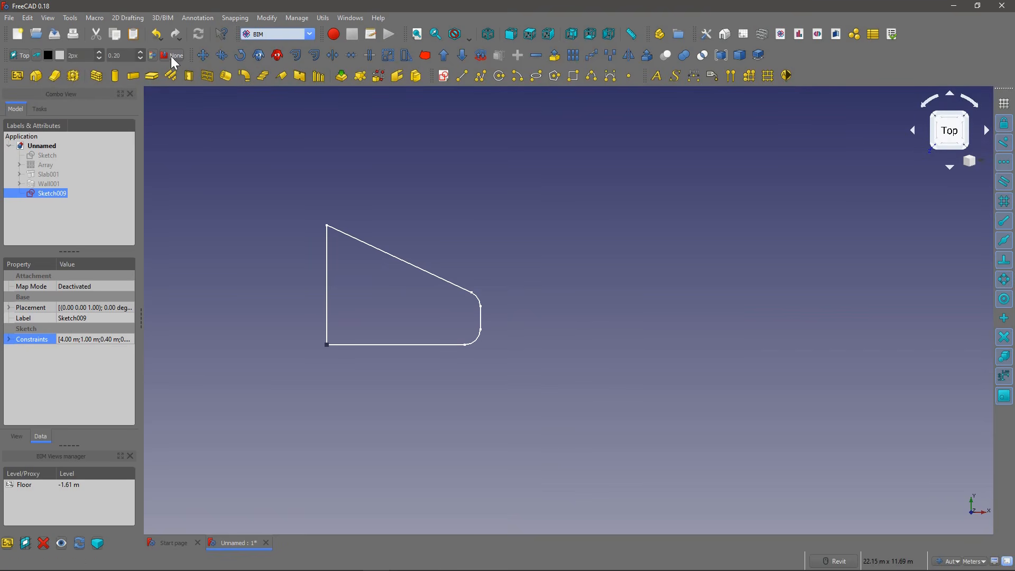
pyautogui.click(347, 234)
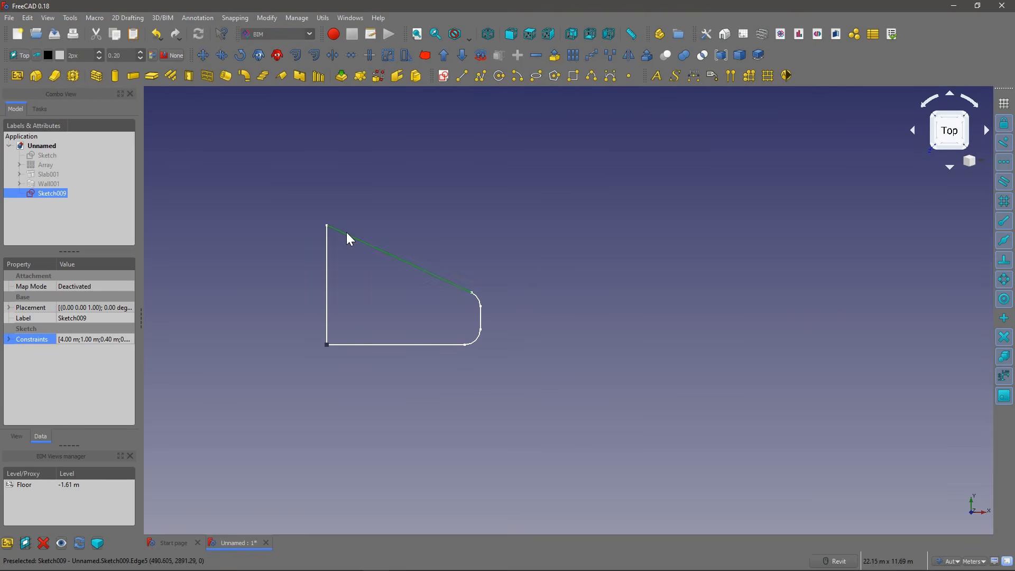
pyautogui.click(152, 79)
pyautogui.moveTo(333, 245)
pyautogui.keyDown('shift'); pyautogui.mouseDown(button='middle')
pyautogui.moveTo(312, 233)
pyautogui.moveTo(285, 185)
pyautogui.moveTo(330, 291)
pyautogui.mouseUp(button='middle'); pyautogui.keyUp('shift')
pyautogui.scroll(4, 332, 291)
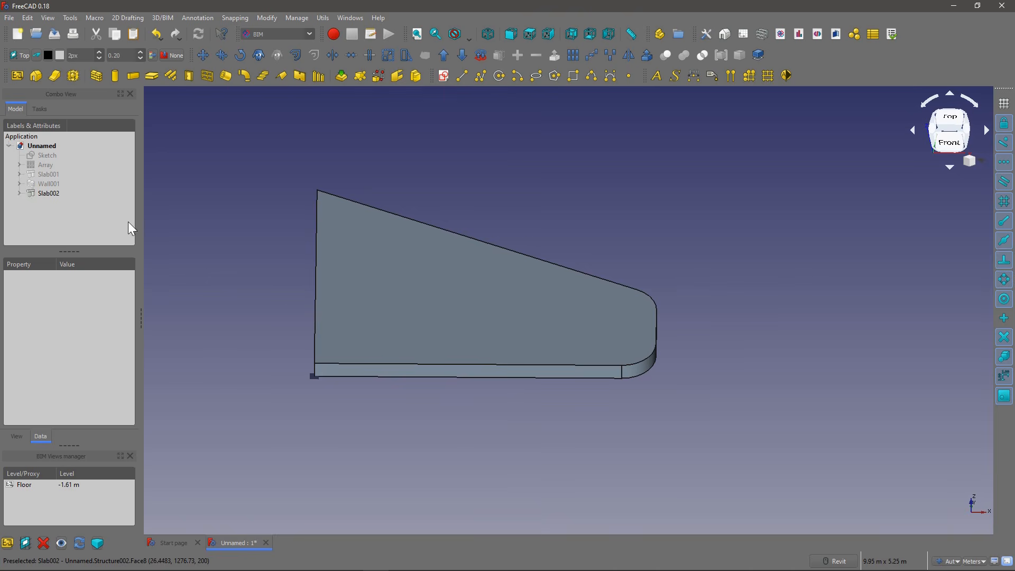
# Step: Set the slab's base sketch constraints to length 14 m, width 8 m and radius 2 m
pyautogui.click(20, 193)
pyautogui.click(61, 203)
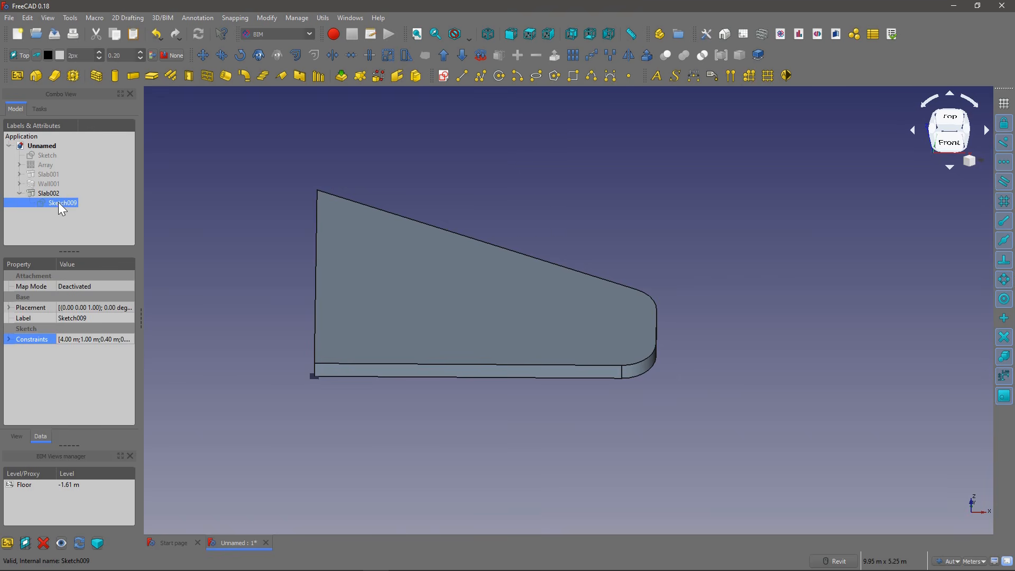
pyautogui.click(13, 341)
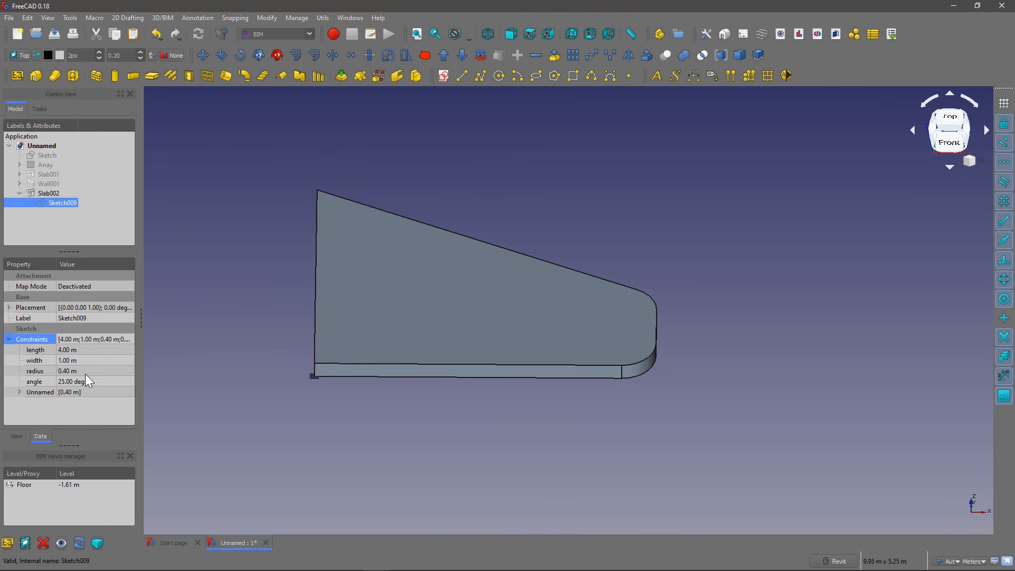
pyautogui.click(87, 349)
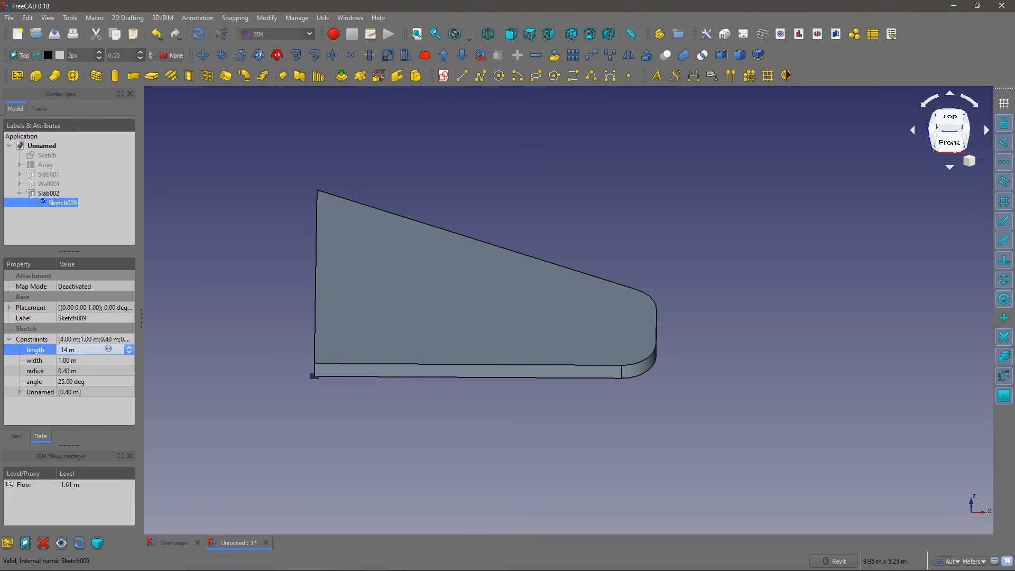
pyautogui.click(86, 359)
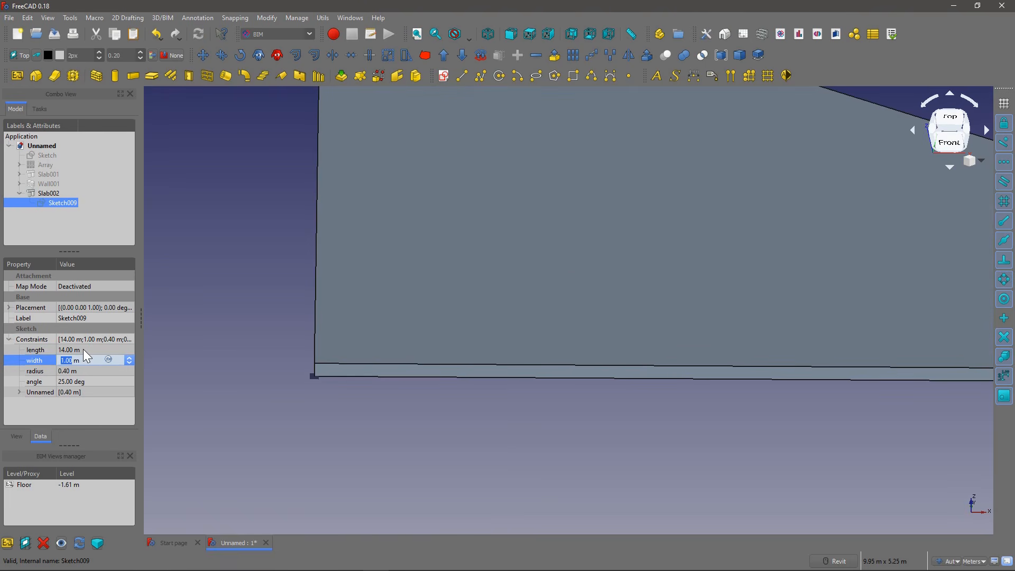
pyautogui.press('Tab')
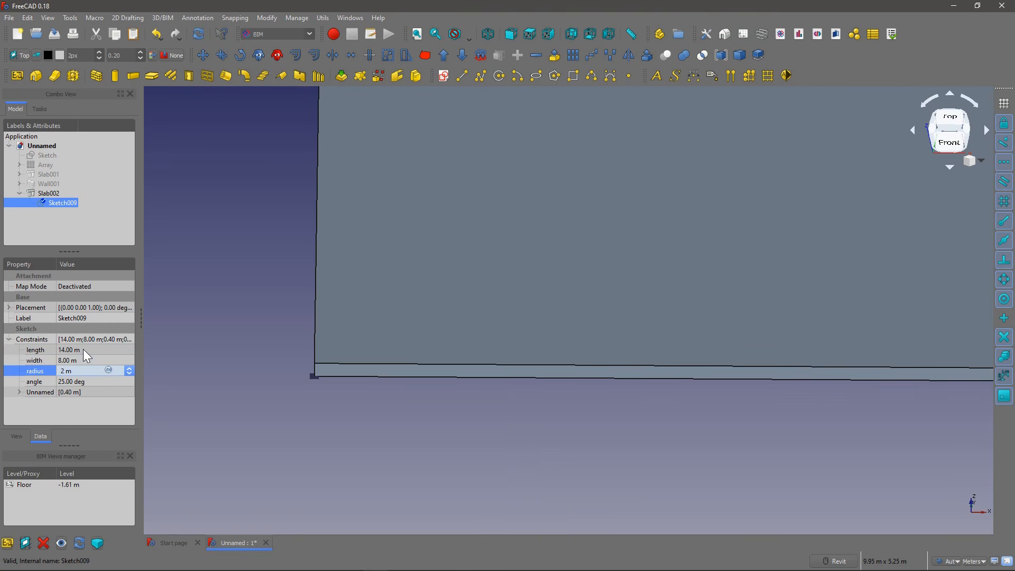
pyautogui.press('Return')
pyautogui.scroll(-9, 296, 352)
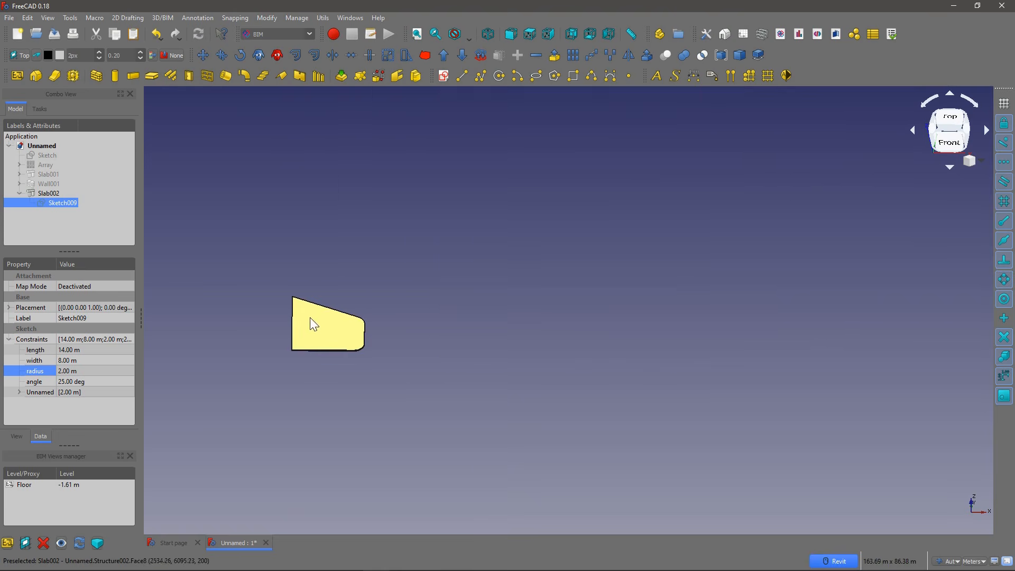
# Step: Create a wall along the outline of the slab's base sketch, Sketch009
pyautogui.keyDown('shift'); pyautogui.moveTo(296, 318); pyautogui.dragTo(290, 296, button='middle'); pyautogui.keyUp('shift')
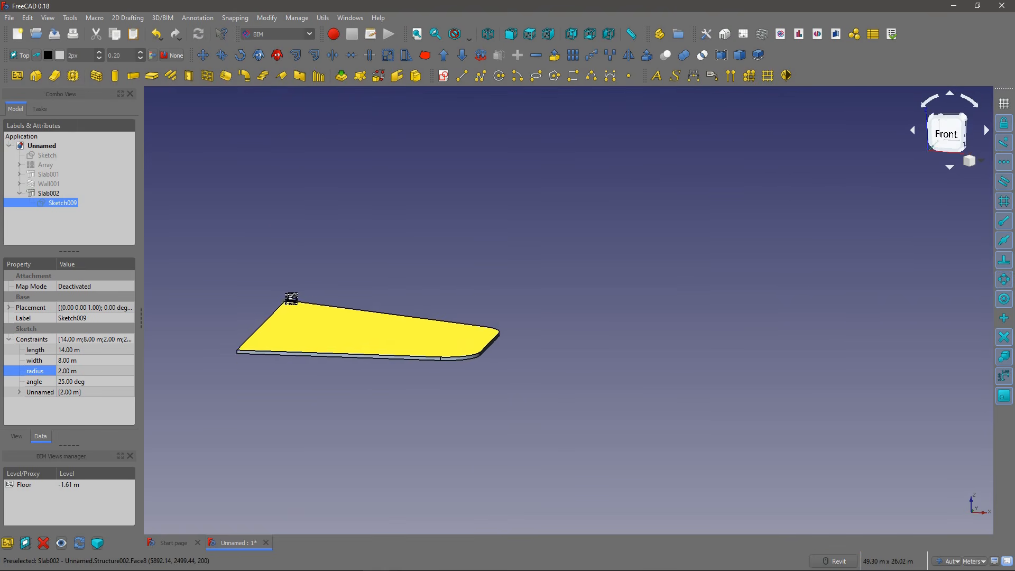
pyautogui.scroll(4, 336, 334)
pyautogui.moveTo(331, 332); pyautogui.dragTo(397, 332, button='middle')
pyautogui.scroll(-4, 376, 370)
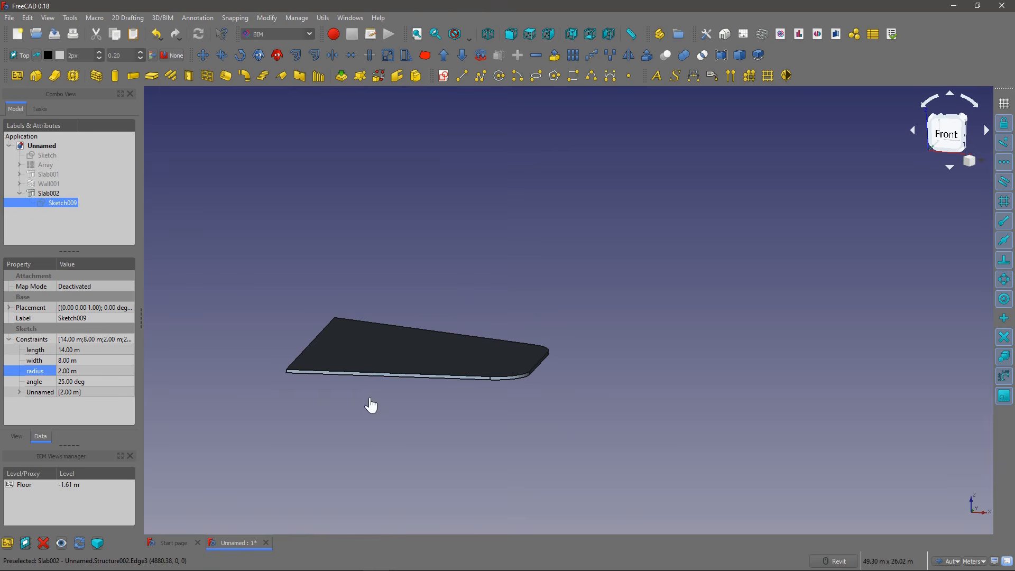
pyautogui.click(288, 350)
pyautogui.keyDown('shift'); pyautogui.moveTo(286, 256); pyautogui.dragTo(312, 290, button='middle'); pyautogui.keyUp('shift')
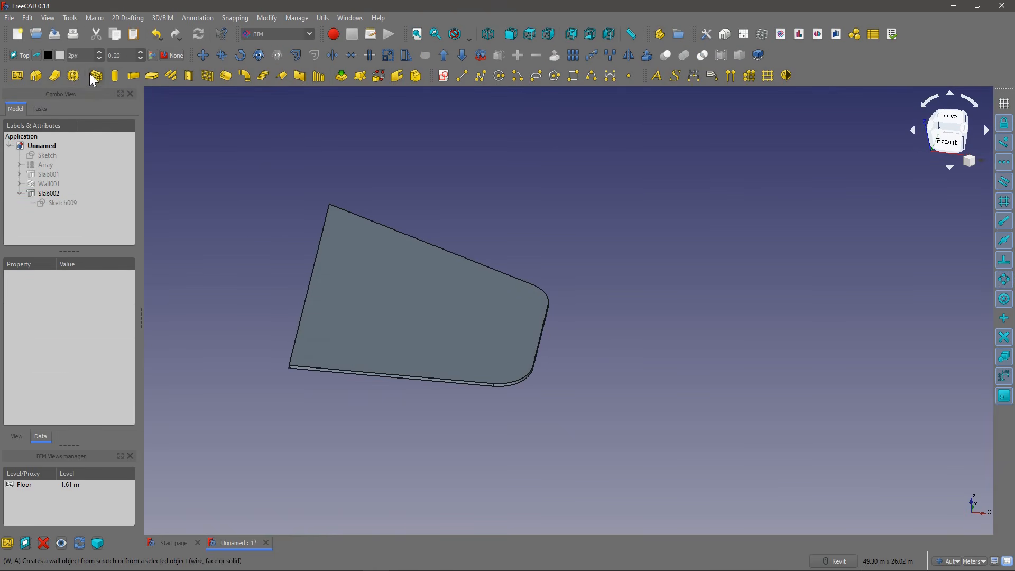
pyautogui.click(71, 203)
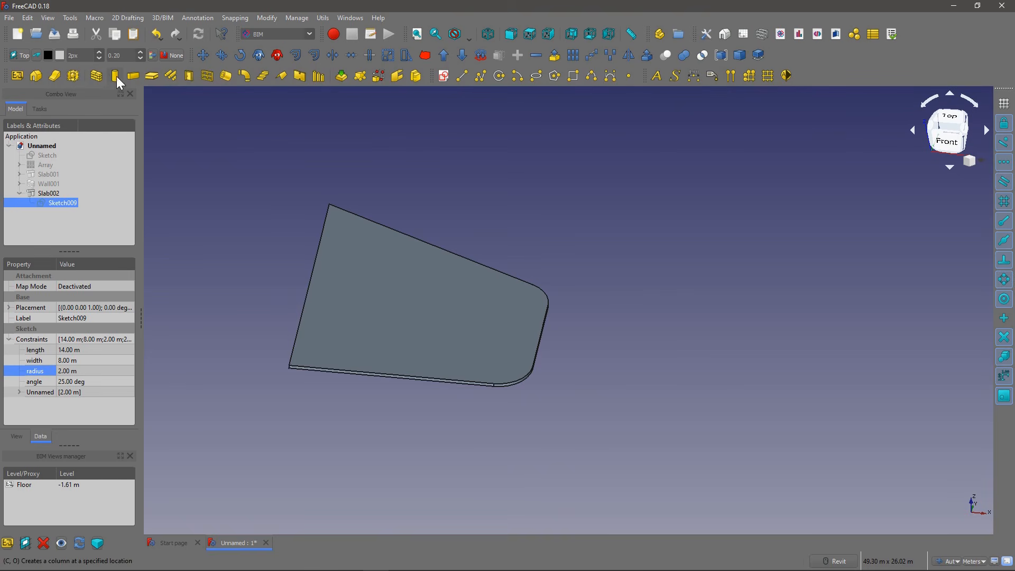
pyautogui.click(96, 75)
pyautogui.keyDown('shift'); pyautogui.moveTo(256, 271); pyautogui.dragTo(335, 244, button='middle'); pyautogui.keyUp('shift')
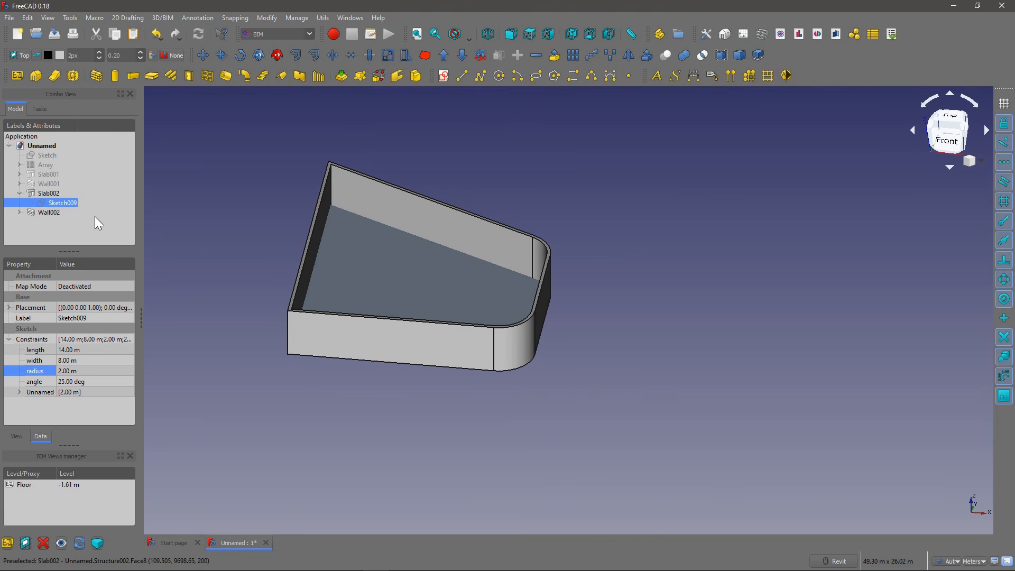
# Step: Reopen Sketch009, draw a rectangle inside the building outline, and close the sketch to update the slab and wall
pyautogui.doubleClick(61, 206)
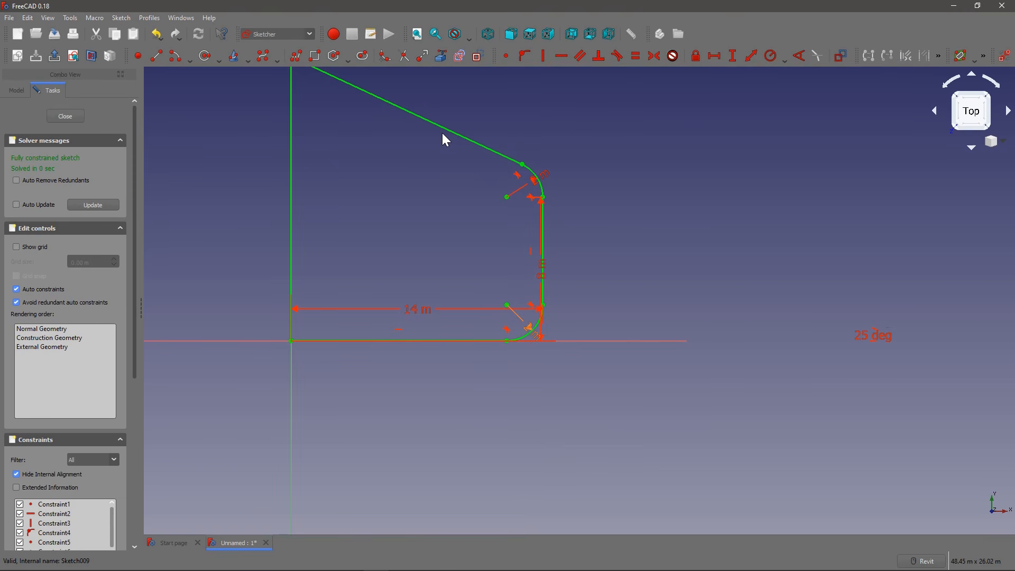
pyautogui.click(315, 55)
pyautogui.click(329, 135)
pyautogui.click(442, 278)
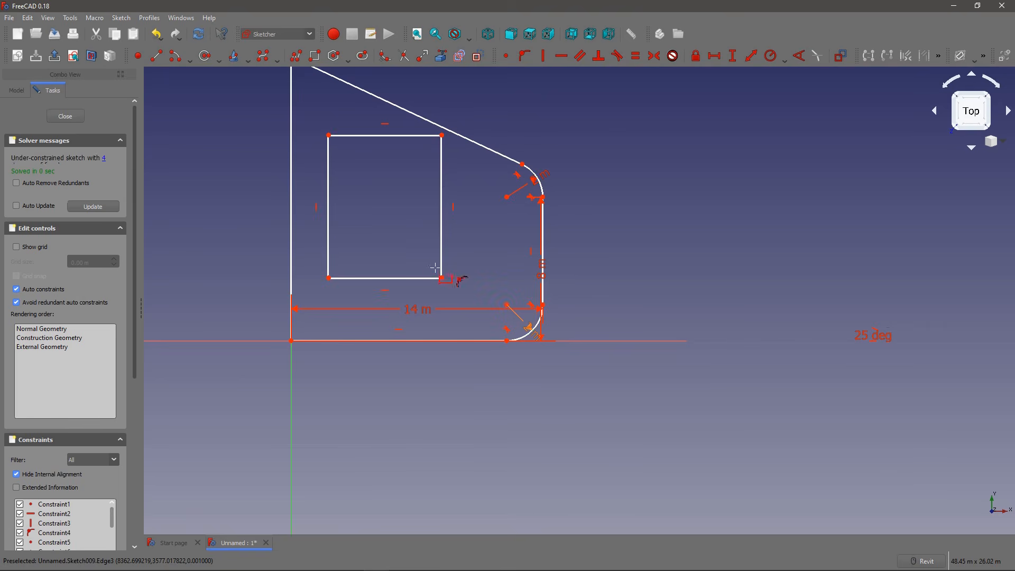
pyautogui.click(73, 116)
pyautogui.keyDown('shift'); pyautogui.moveTo(380, 254); pyautogui.dragTo(360, 174, button='middle'); pyautogui.keyUp('shift')
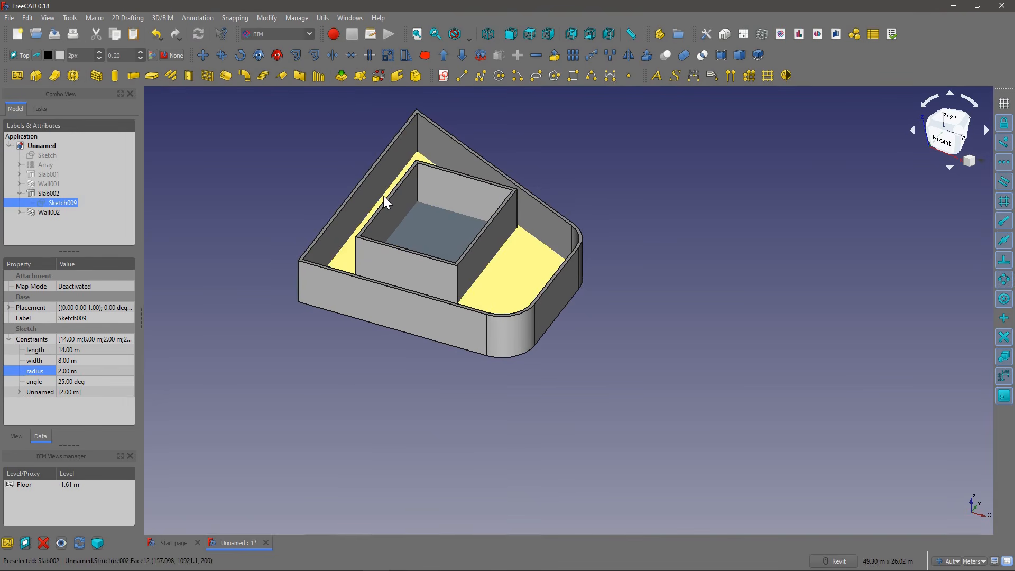
# Step: Set the Face Maker of Slab002 to Cheese and close the BIM Views manager to enlarge the property list
pyautogui.click(445, 225)
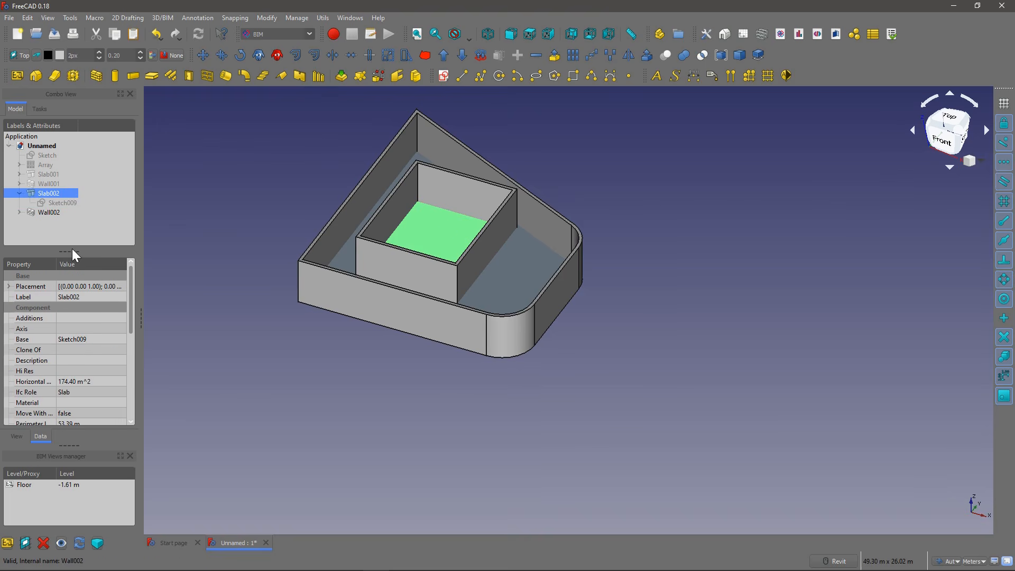
pyautogui.moveTo(70, 250); pyautogui.dragTo(74, 196)
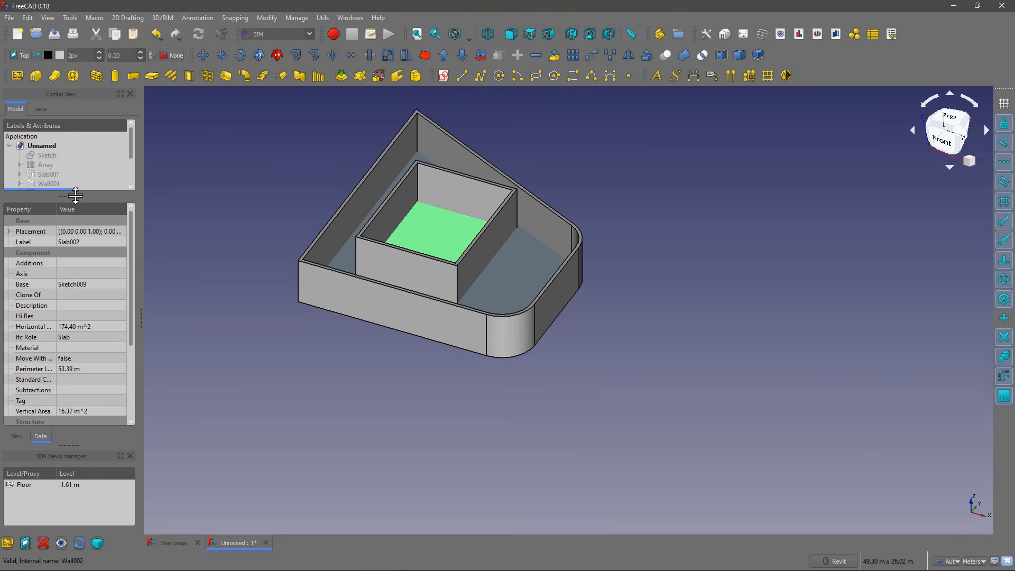
pyautogui.click(130, 455)
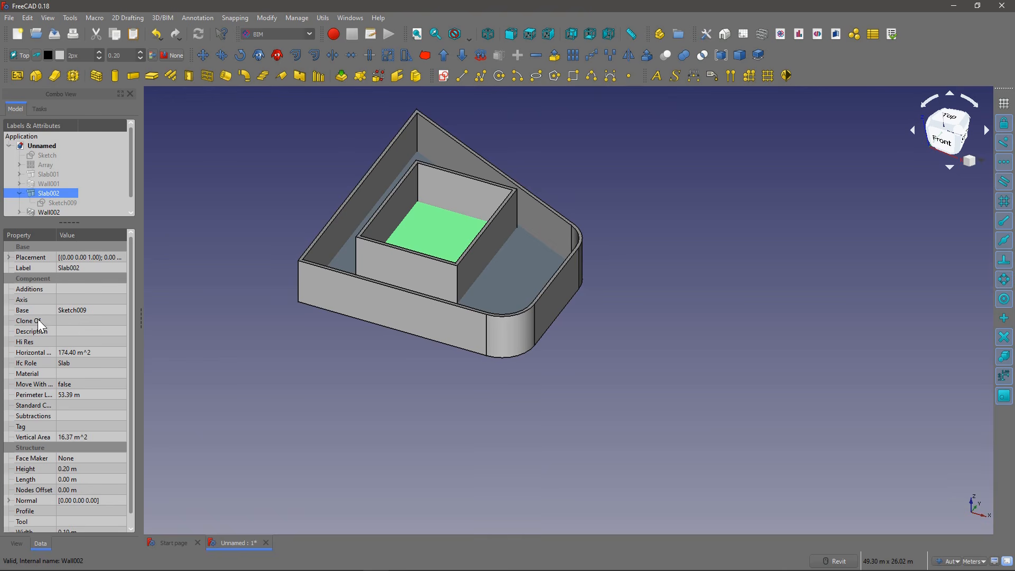
pyautogui.scroll(-1, 46, 379)
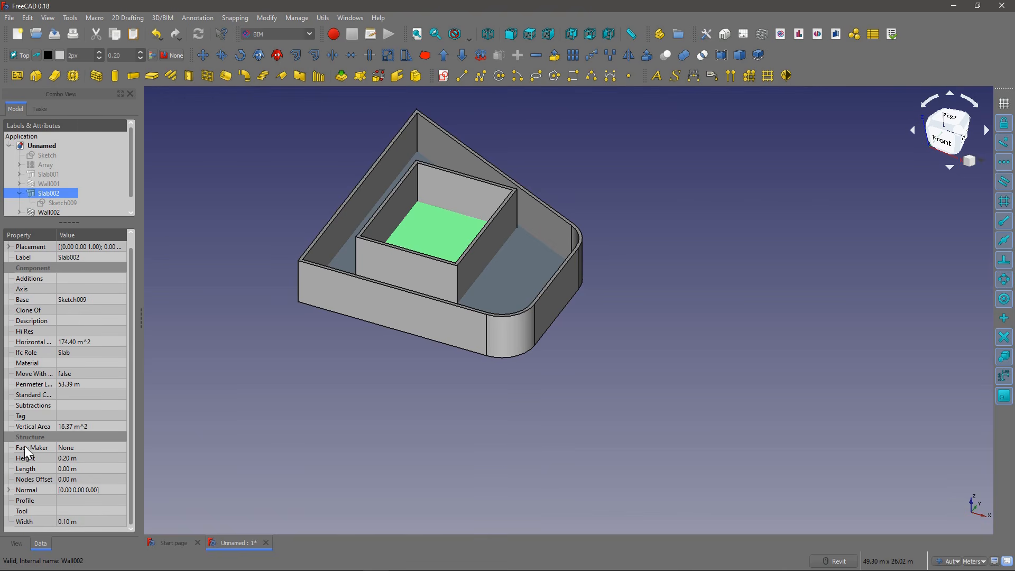
pyautogui.click(108, 448)
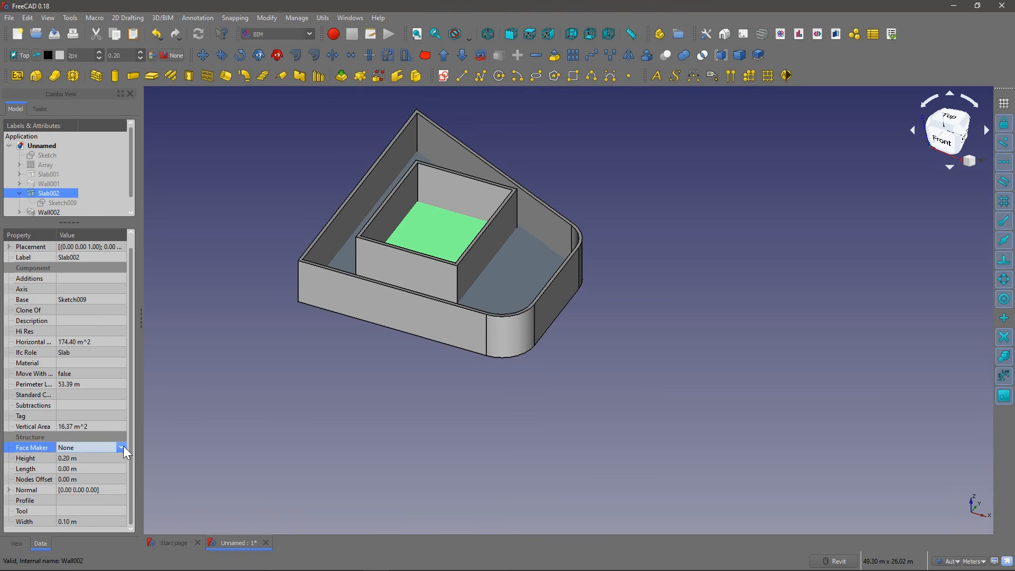
pyautogui.click(121, 449)
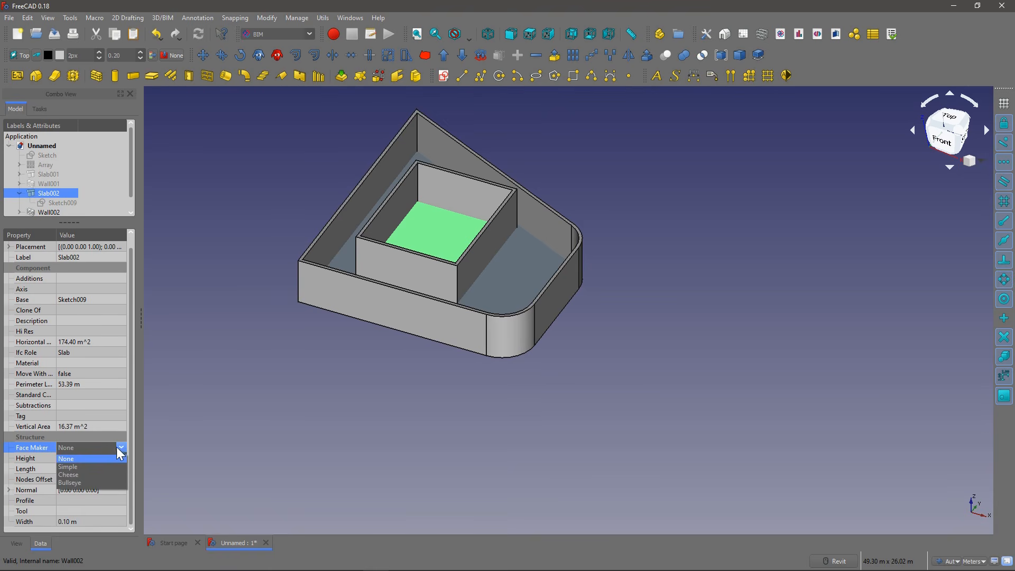
pyautogui.click(89, 475)
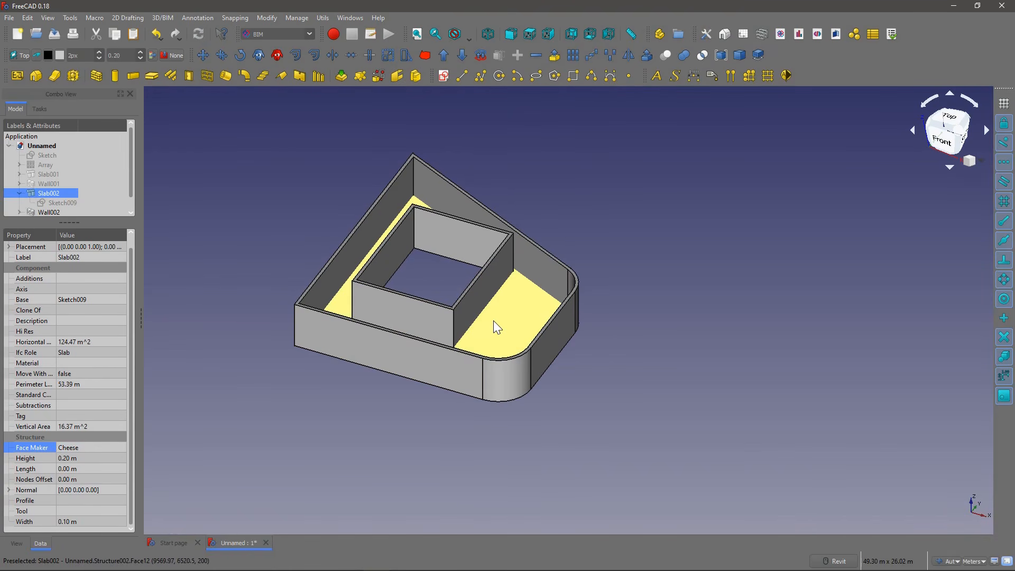
# Step: Set the length constraint of the slab's base sketch, Sketch009, to 45 m
pyautogui.moveTo(363, 327); pyautogui.dragTo(426, 396, button='middle')
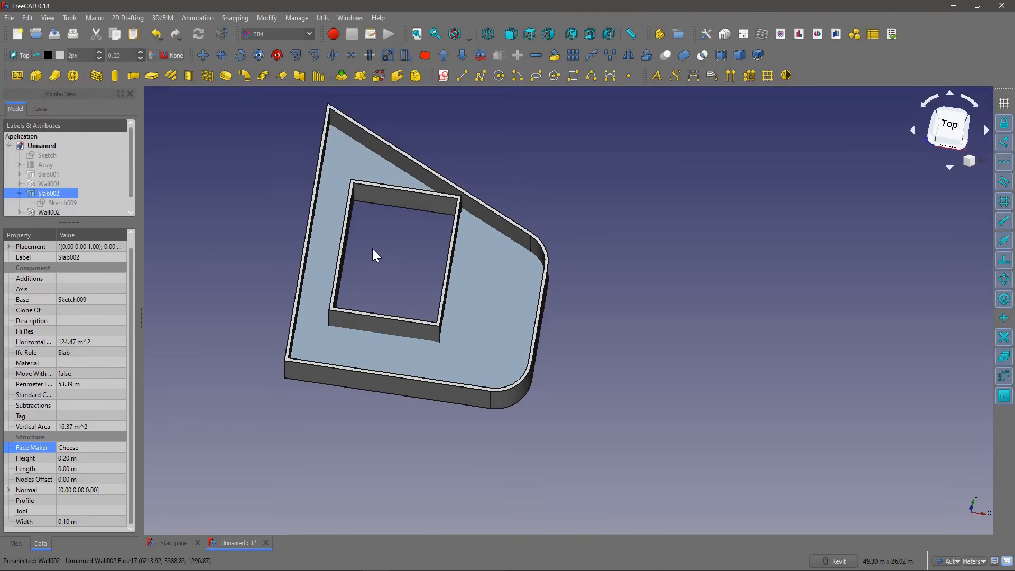
pyautogui.moveTo(394, 279); pyautogui.dragTo(349, 324, button='middle')
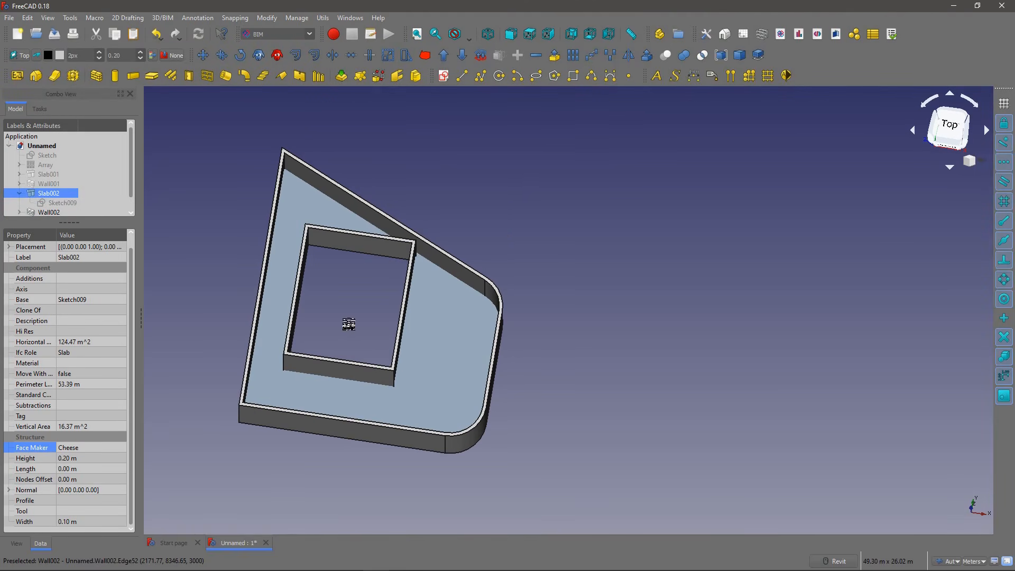
pyautogui.rightClick(355, 325)
pyautogui.click(194, 288)
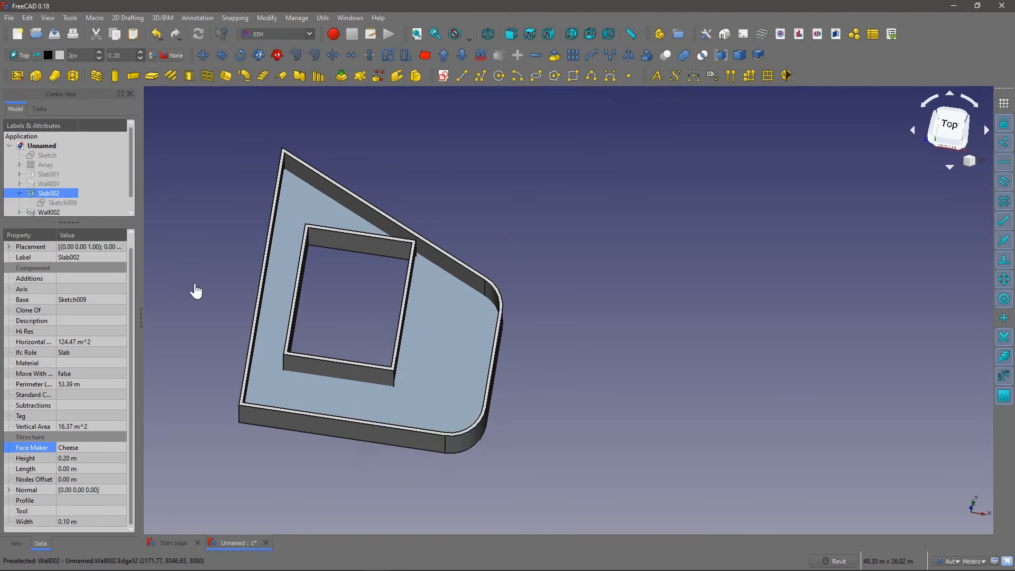
pyautogui.click(59, 203)
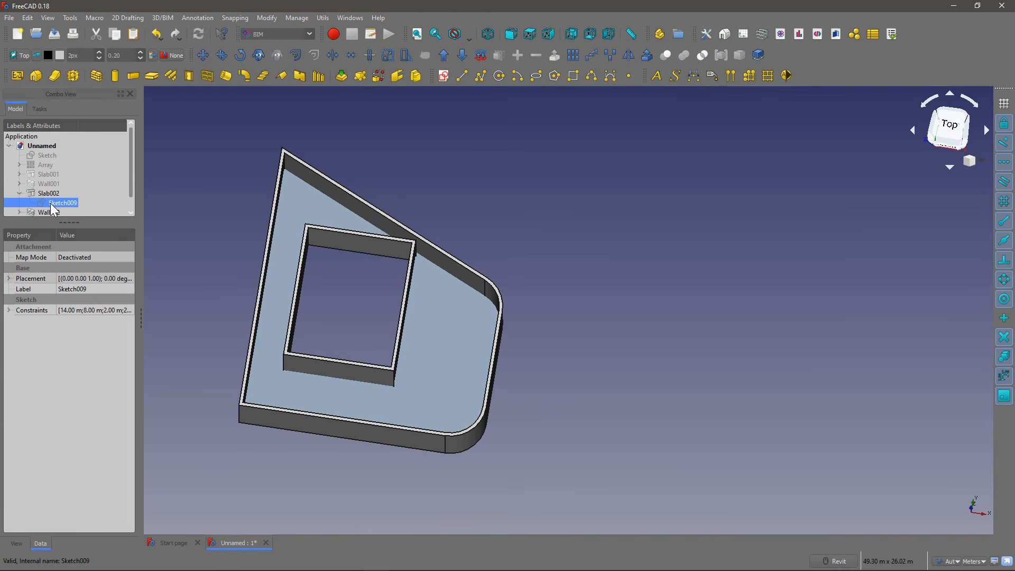
pyautogui.click(9, 310)
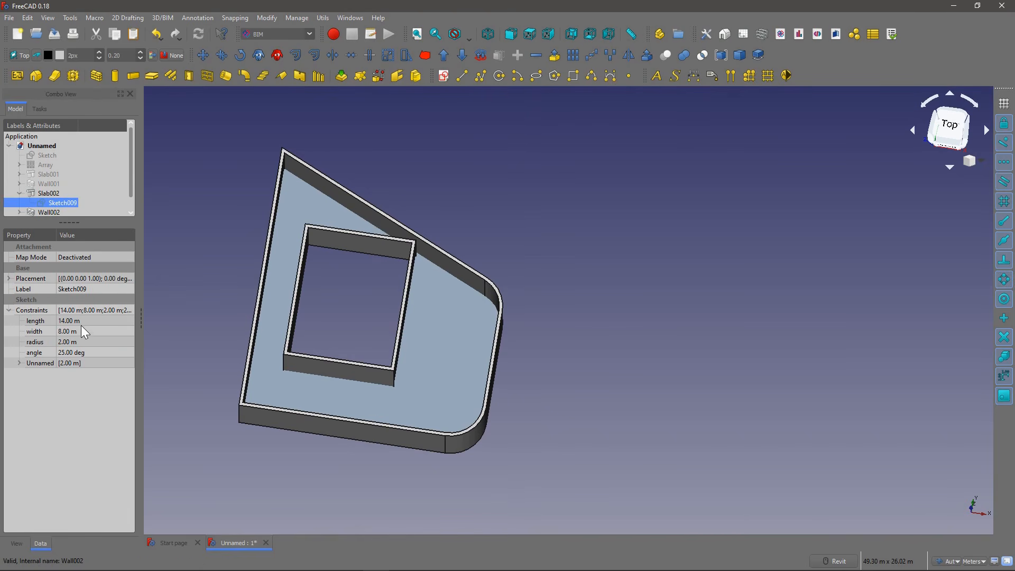
pyautogui.click(89, 321)
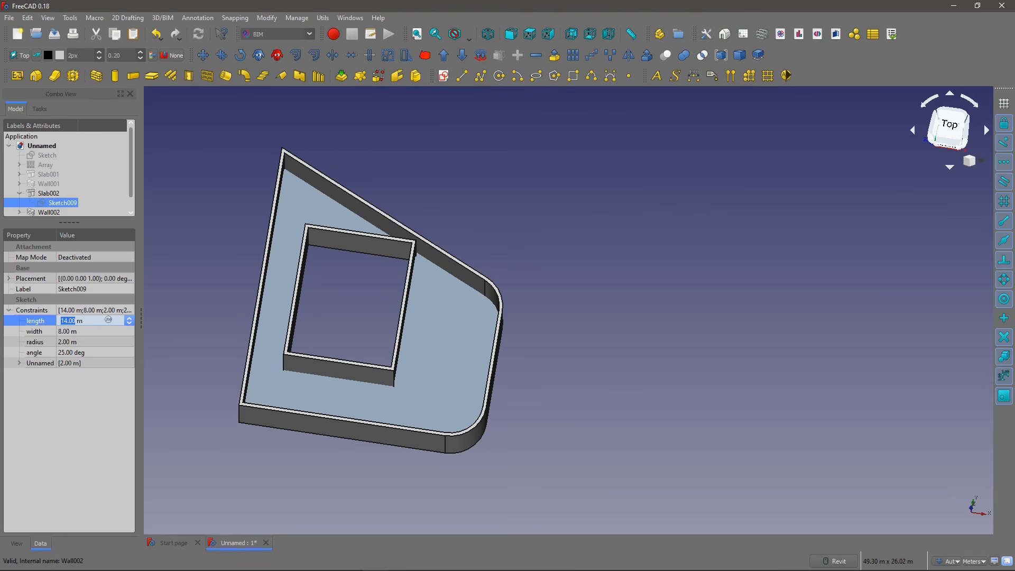
pyautogui.write('45')
pyautogui.press('Return')
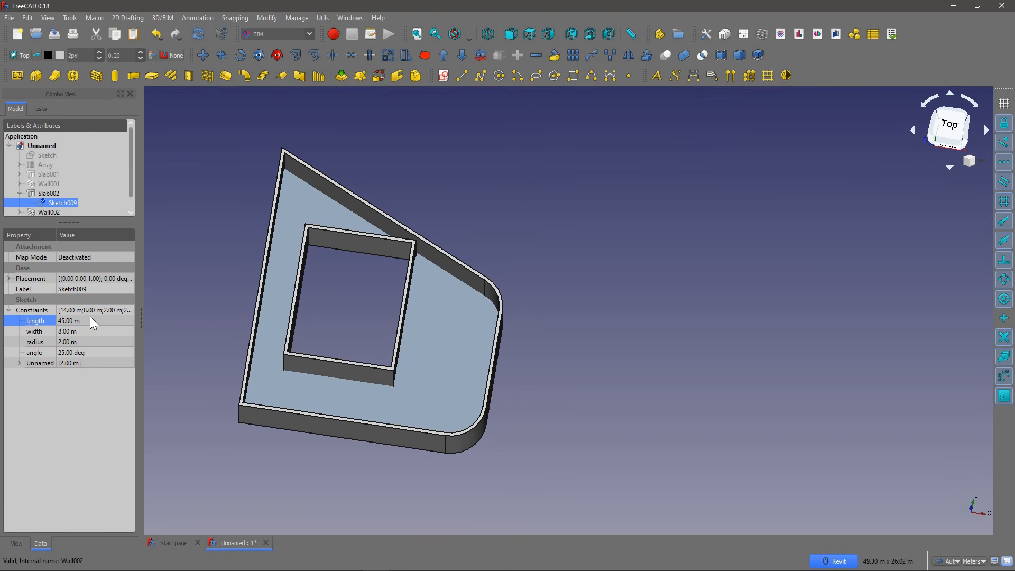
pyautogui.scroll(-6, 267, 318)
pyautogui.scroll(2, 267, 306)
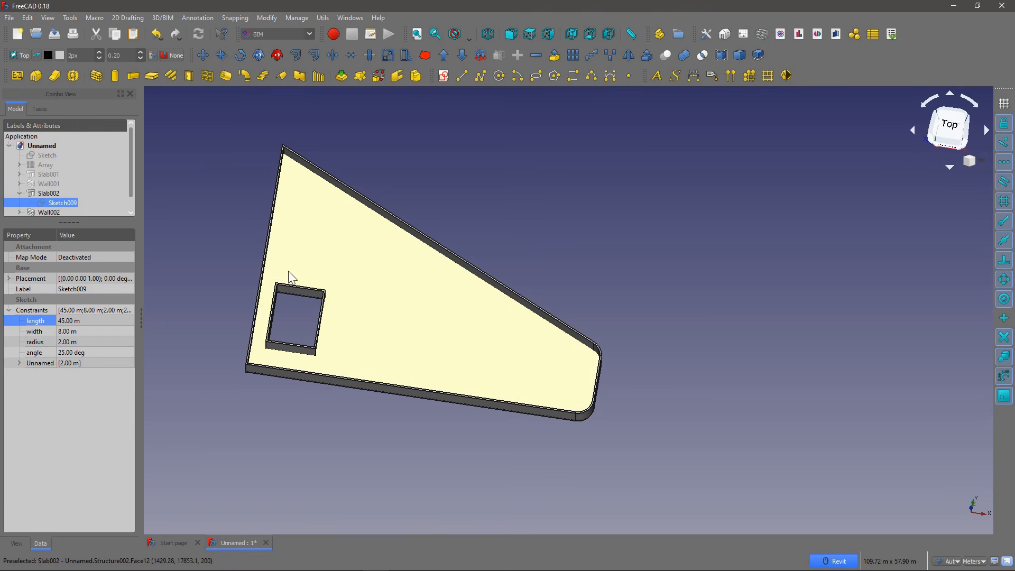
# Step: Set the length constraint of Sketch009 to 12 m and inspect where the inner walls meet the sloped outer wall
pyautogui.click(85, 319)
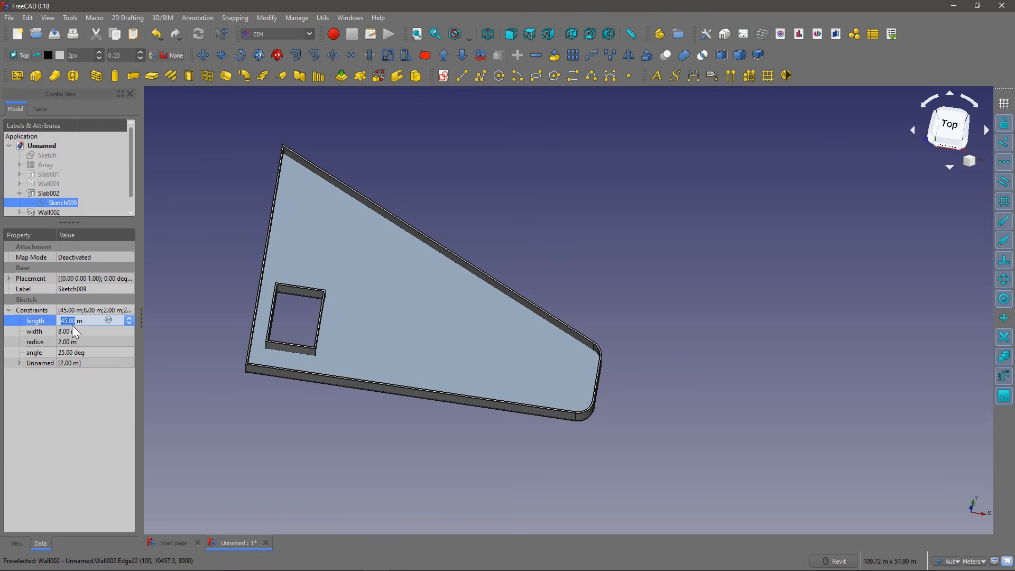
pyautogui.write('12')
pyautogui.press('Return')
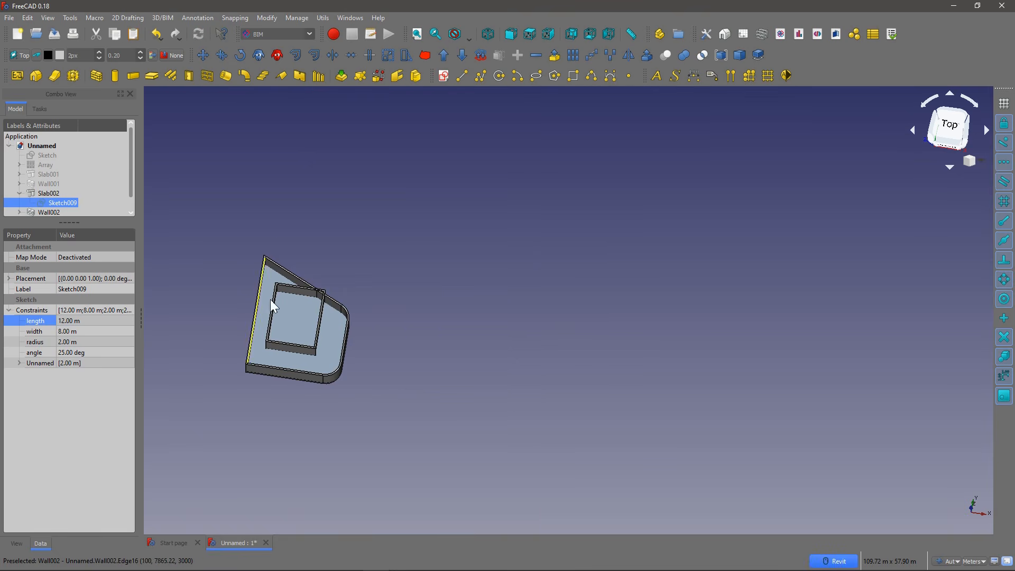
pyautogui.scroll(8, 304, 284)
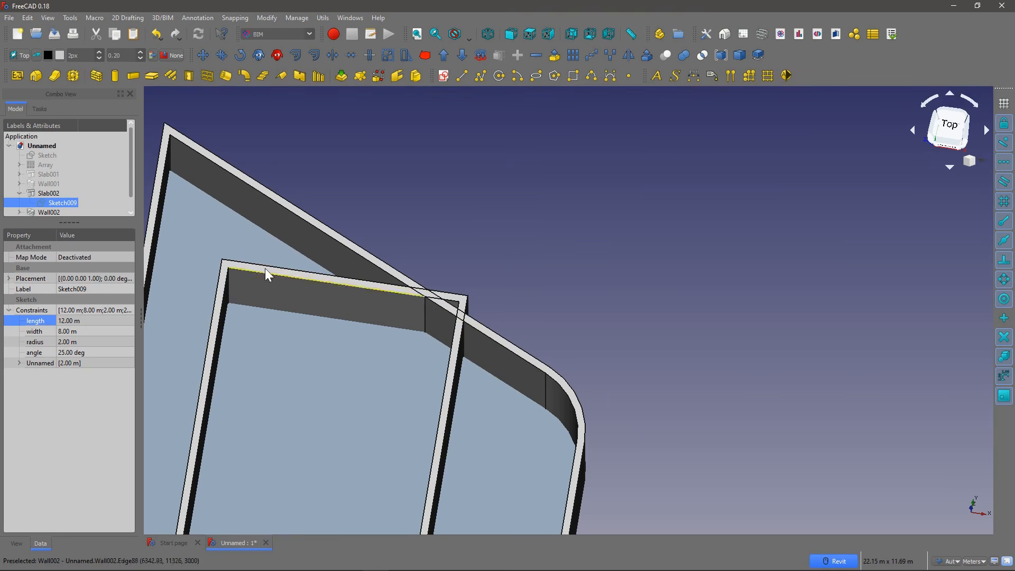
pyautogui.scroll(-1, 48, 195)
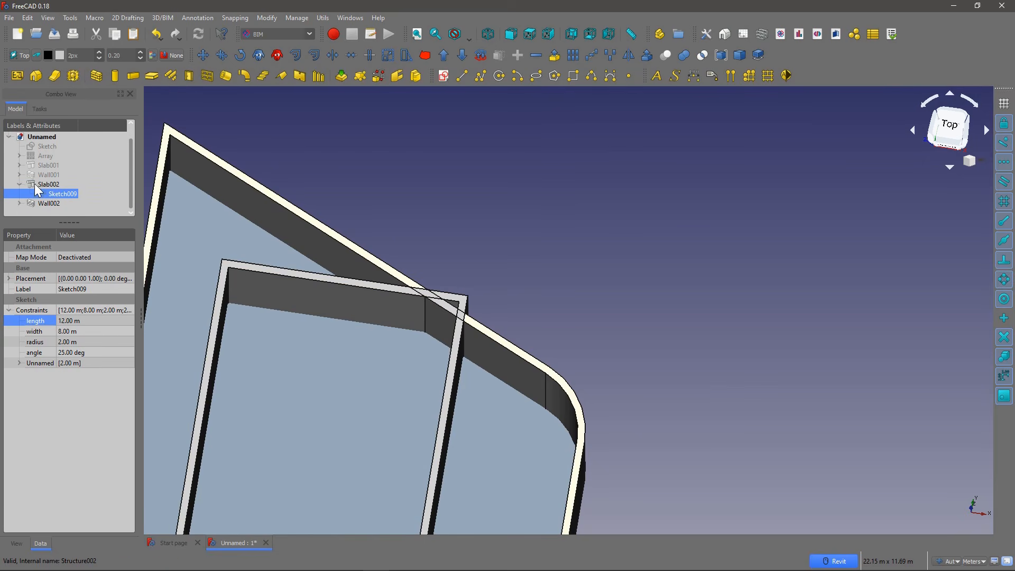
pyautogui.moveTo(339, 292); pyautogui.dragTo(390, 243, button='middle')
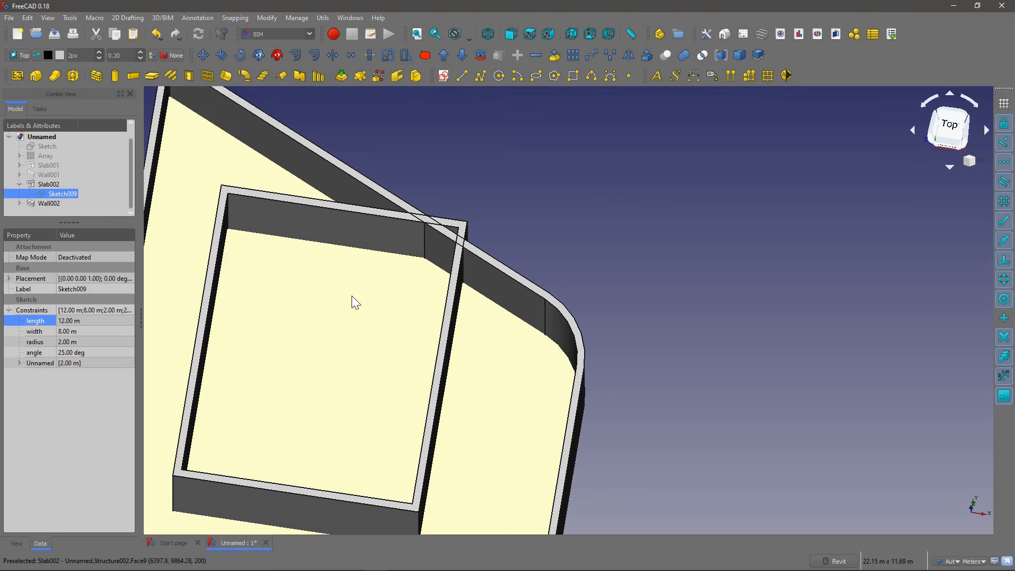
# Step: Reopen Sketch009 for editing and lower the inner rectangle's upper edge so the rectangle lies inside the sloped outline
pyautogui.doubleClick(60, 194)
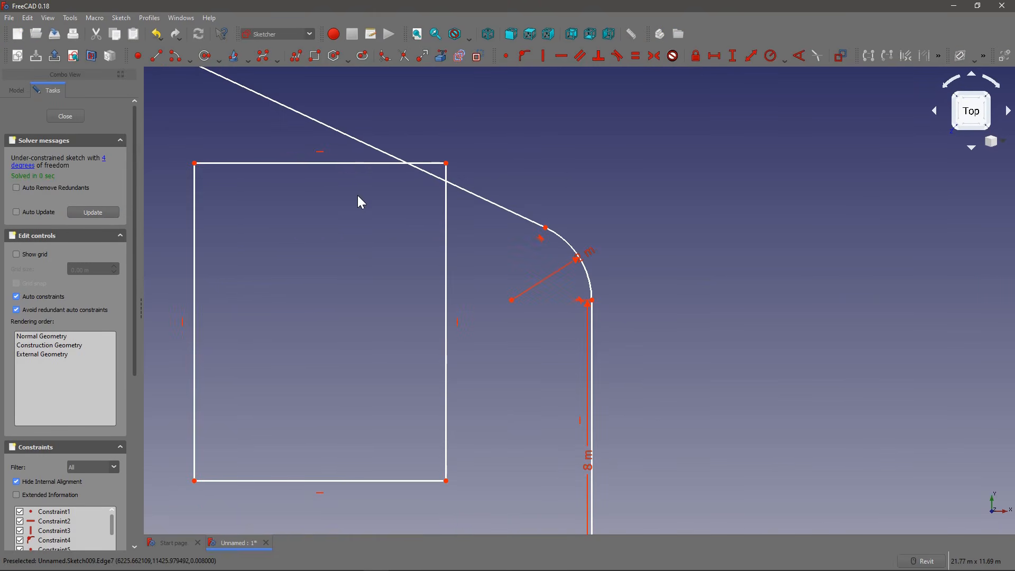
pyautogui.moveTo(340, 167); pyautogui.dragTo(341, 262)
pyautogui.moveTo(344, 311); pyautogui.dragTo(365, 259, button='middle')
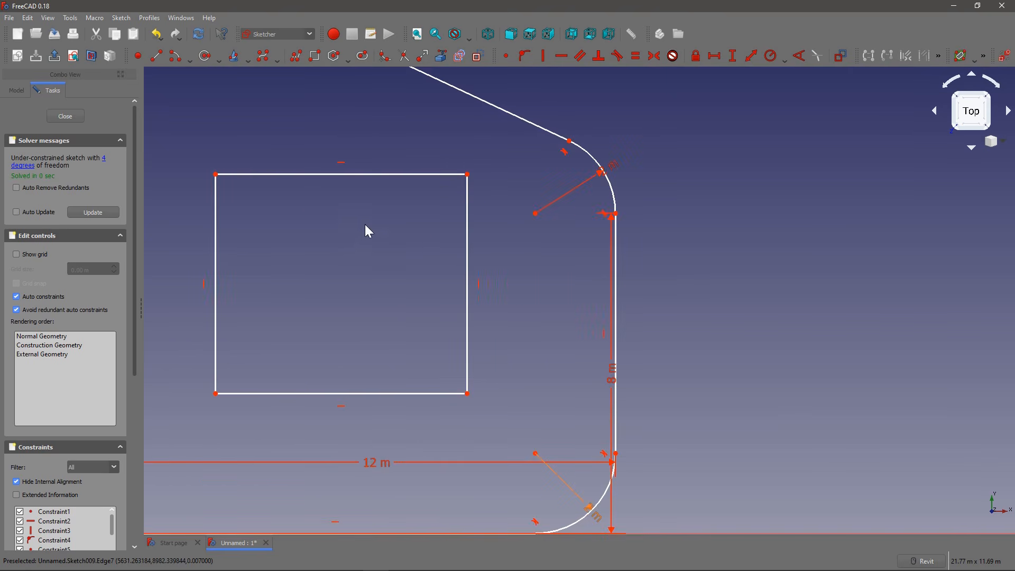
# Step: Constrain the vertical distance between the inner rectangle's lower-right corner and the origin to 3 m, naming the constraint offset
pyautogui.click(733, 58)
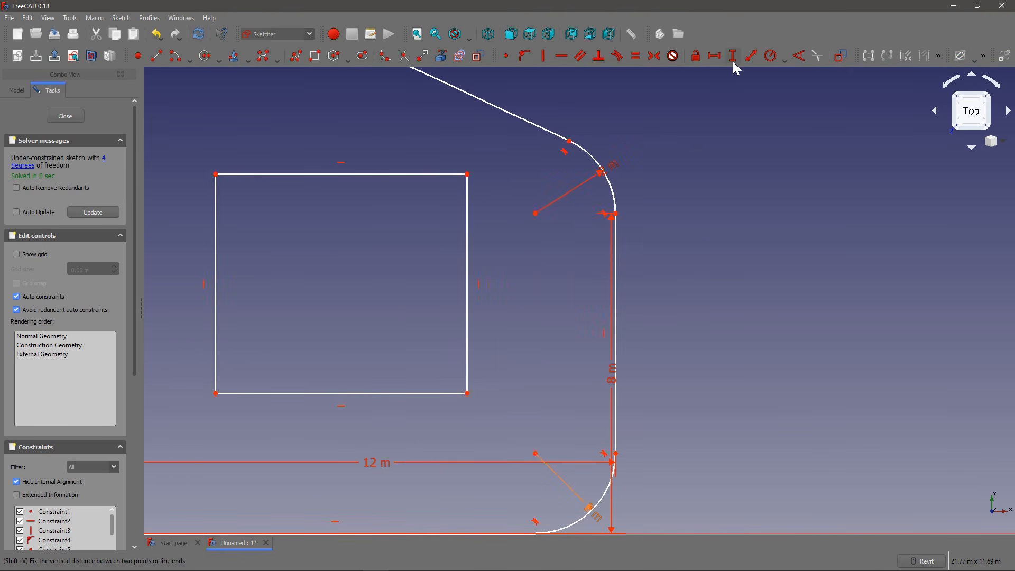
pyautogui.moveTo(492, 261); pyautogui.dragTo(467, 151, button='middle')
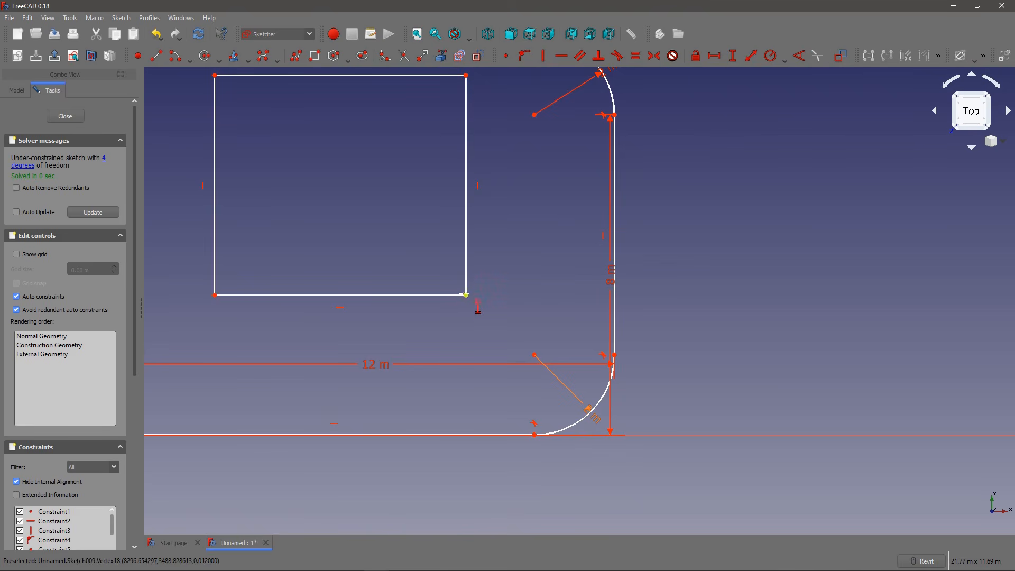
pyautogui.click(467, 295)
pyautogui.scroll(-4, 481, 299)
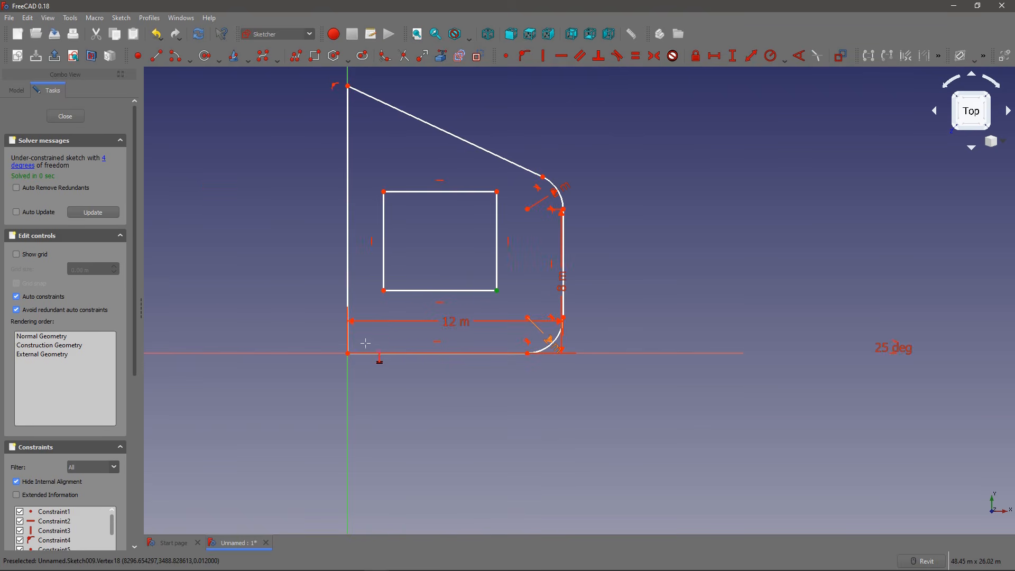
pyautogui.click(347, 353)
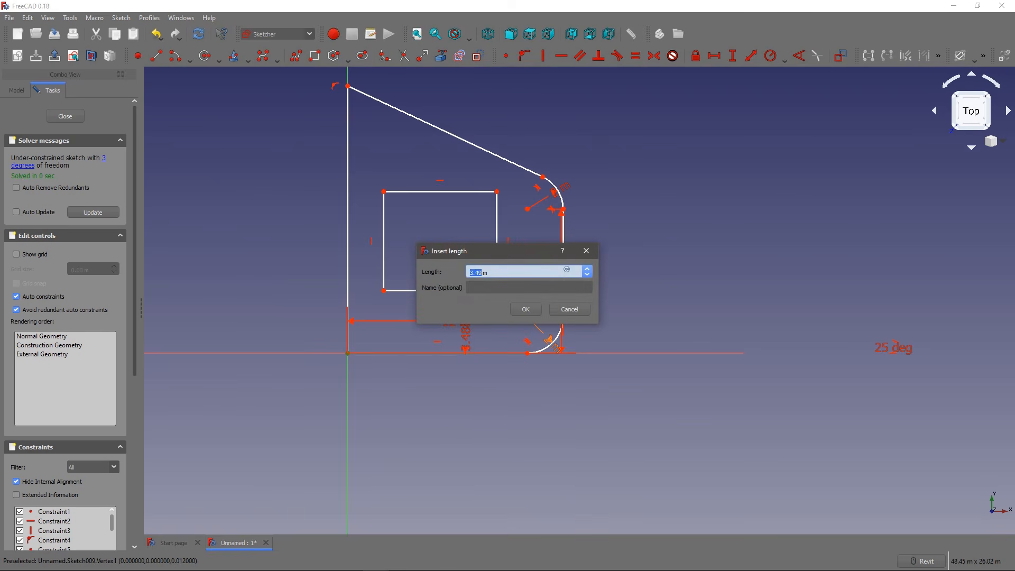
pyautogui.write('3')
pyautogui.press('Tab')
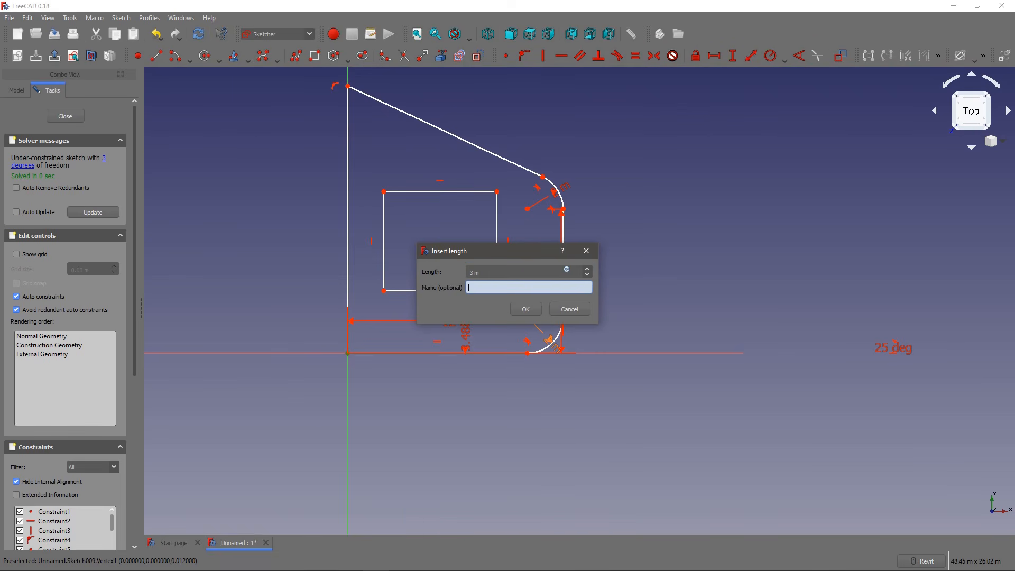
pyautogui.write('offset')
pyautogui.click(525, 308)
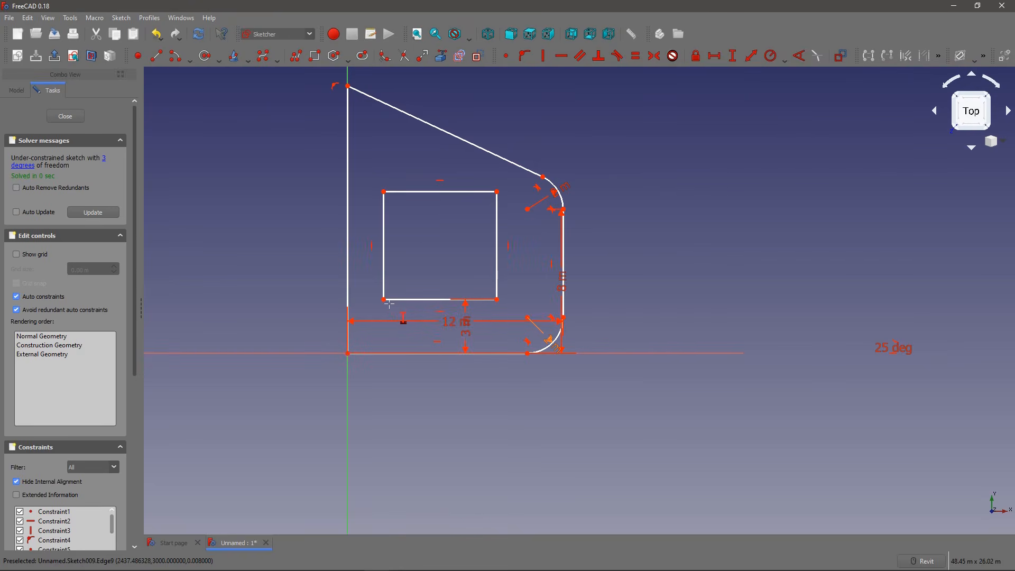
# Step: Constrain the horizontal distance between the inner rectangle's lower-left corner and the origin with the formula Constraints.offset
pyautogui.click(715, 56)
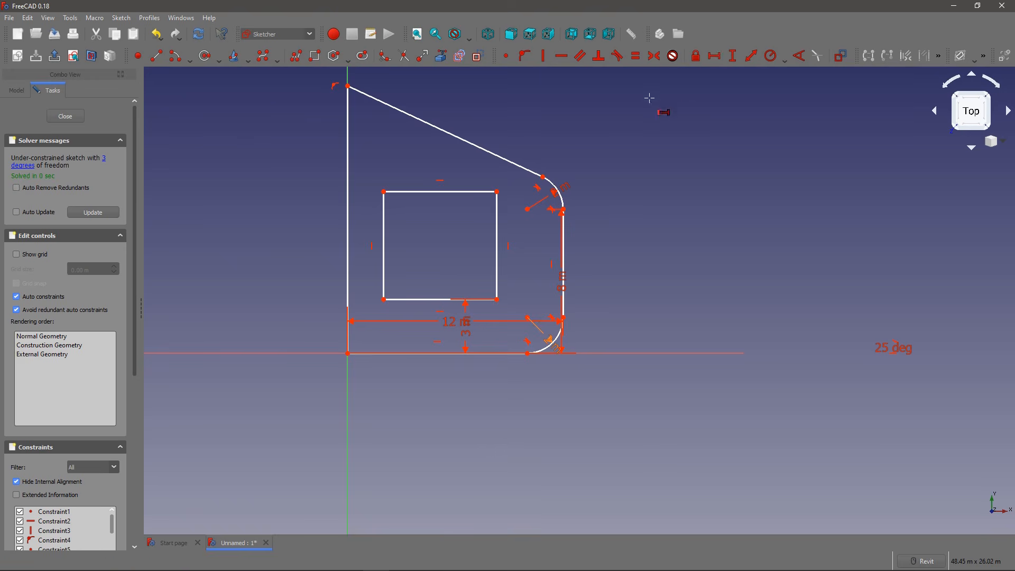
pyautogui.click(384, 299)
pyautogui.click(348, 353)
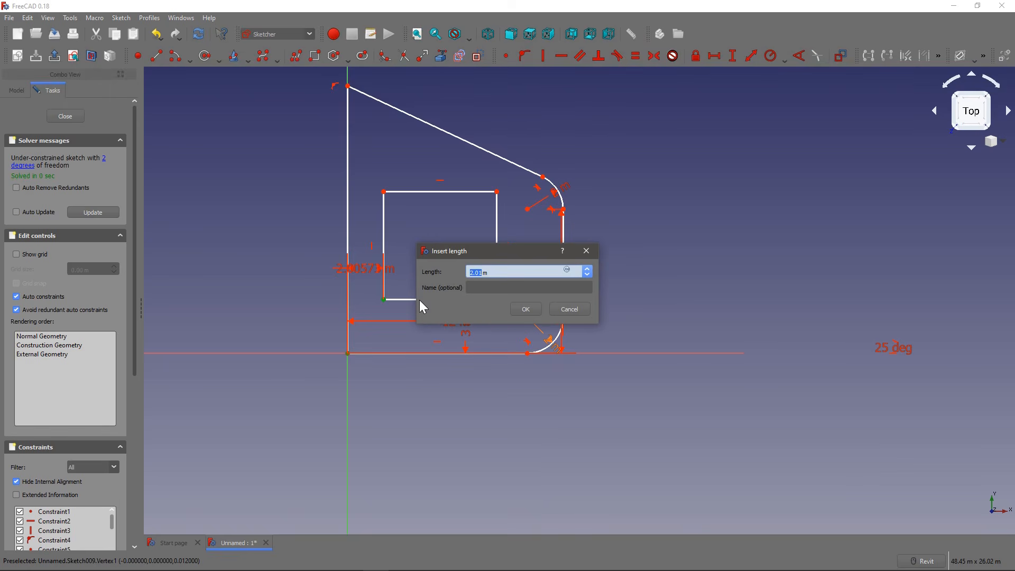
pyautogui.press('=')
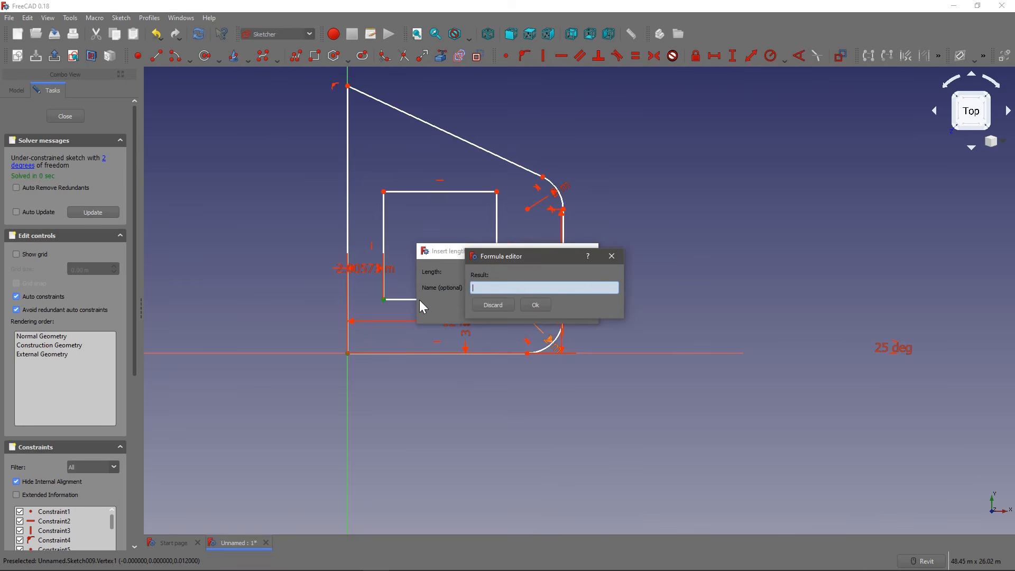
pyautogui.write('con')
pyautogui.press('Down')
pyautogui.press('Down')
pyautogui.press('Down')
pyautogui.press('Down')
pyautogui.press('Down')
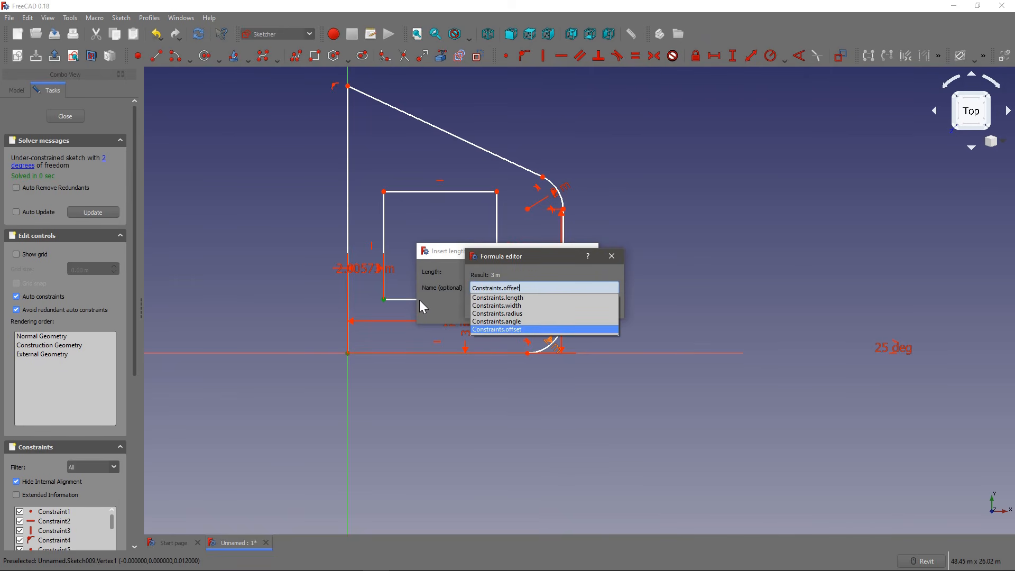
pyautogui.press('Return')
pyautogui.click(526, 305)
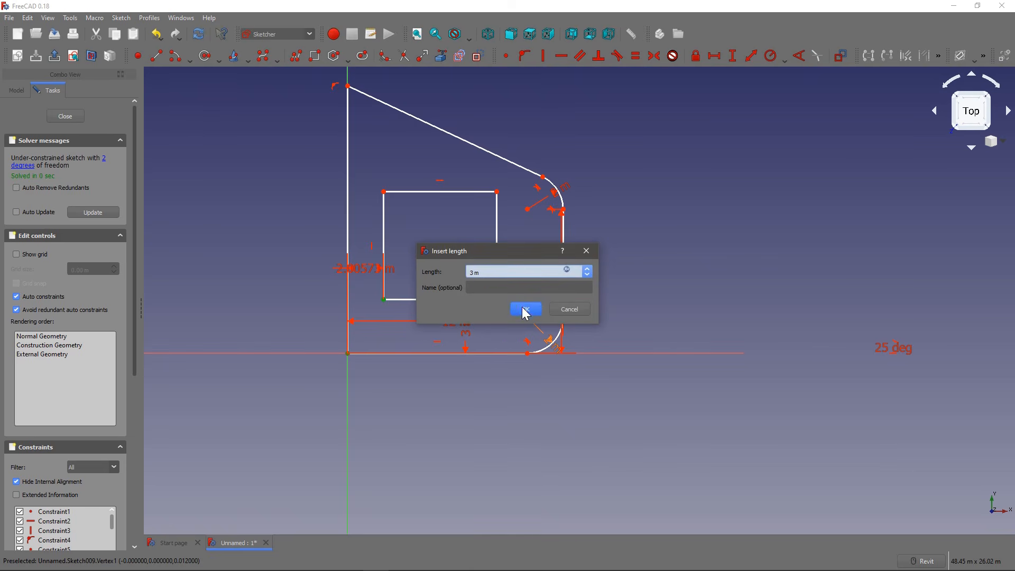
pyautogui.click(525, 311)
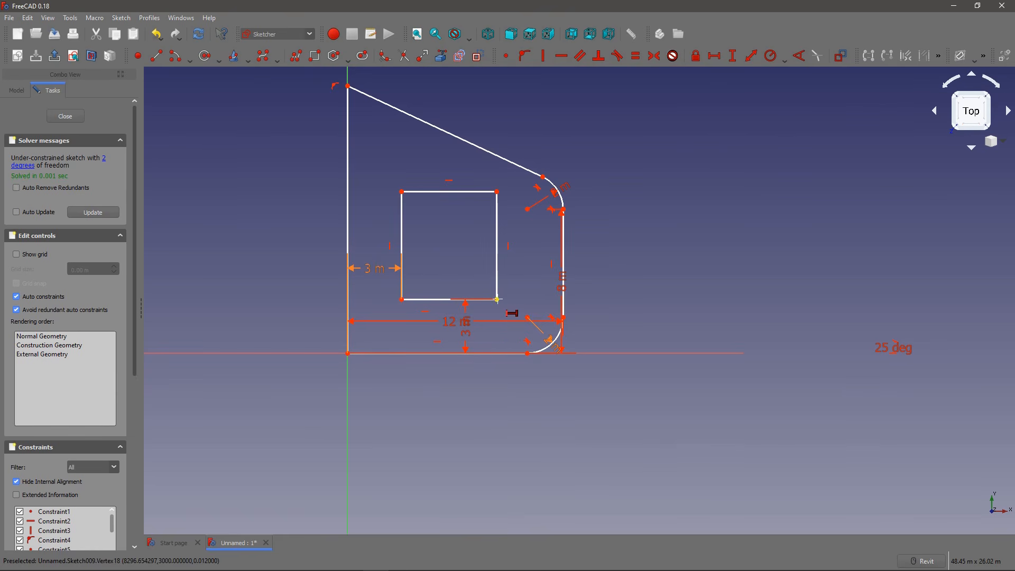
# Step: Constrain the horizontal distance between the inner rectangle's lower-right corner and the lower end of the outline's right edge with the formula Constraints.offset
pyautogui.click(497, 300)
pyautogui.click(563, 317)
pyautogui.press('=')
pyautogui.write('con')
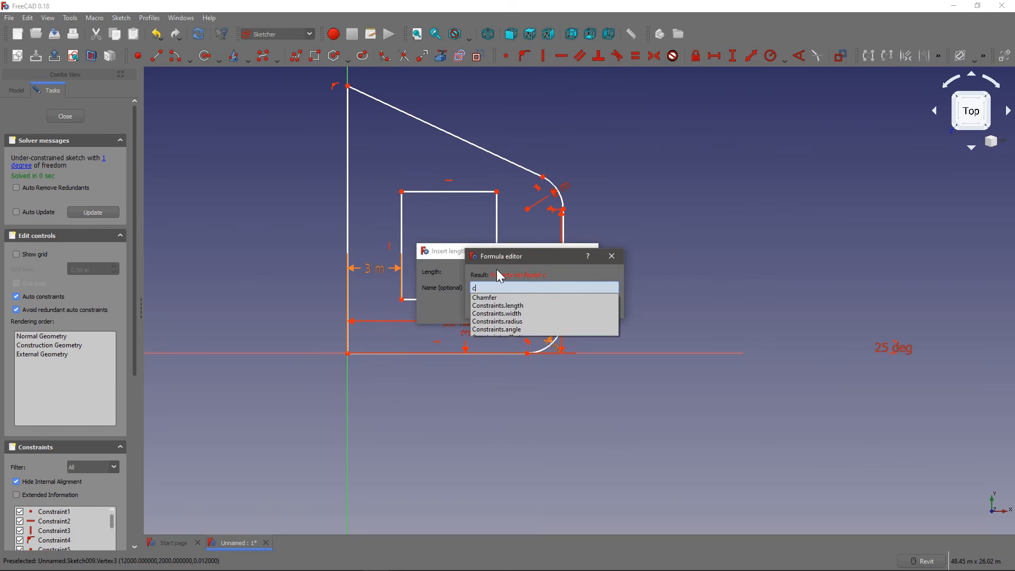
pyautogui.press('Down')
pyautogui.press('Down')
pyautogui.press('Down')
pyautogui.press('Down')
pyautogui.press('Down')
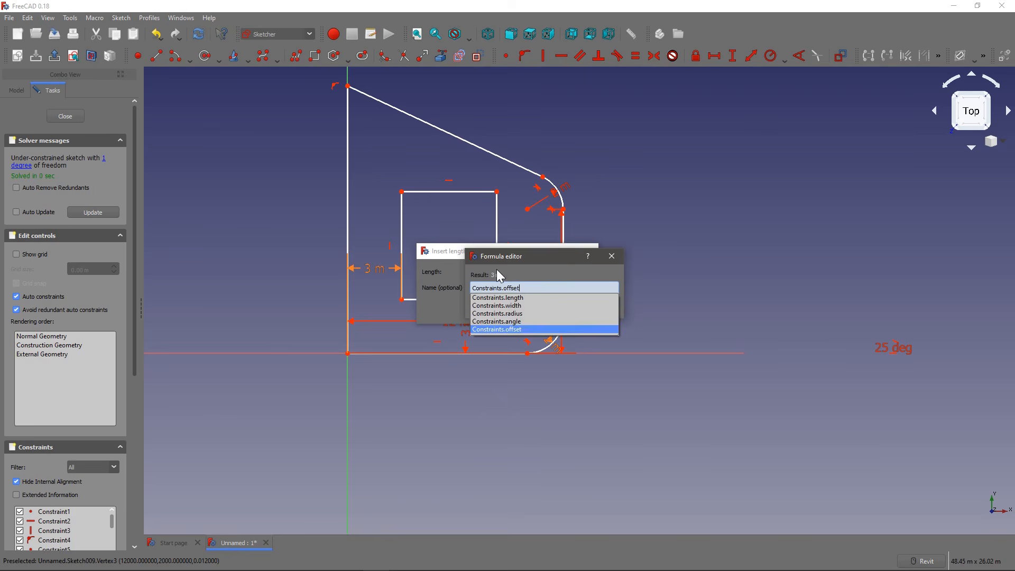
pyautogui.press('Return')
pyautogui.click(535, 305)
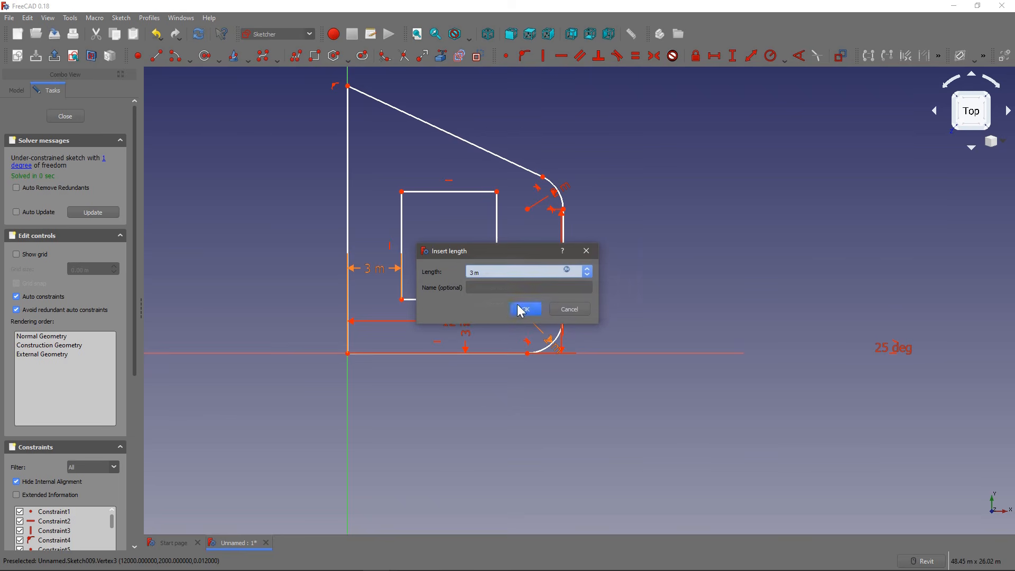
pyautogui.click(529, 308)
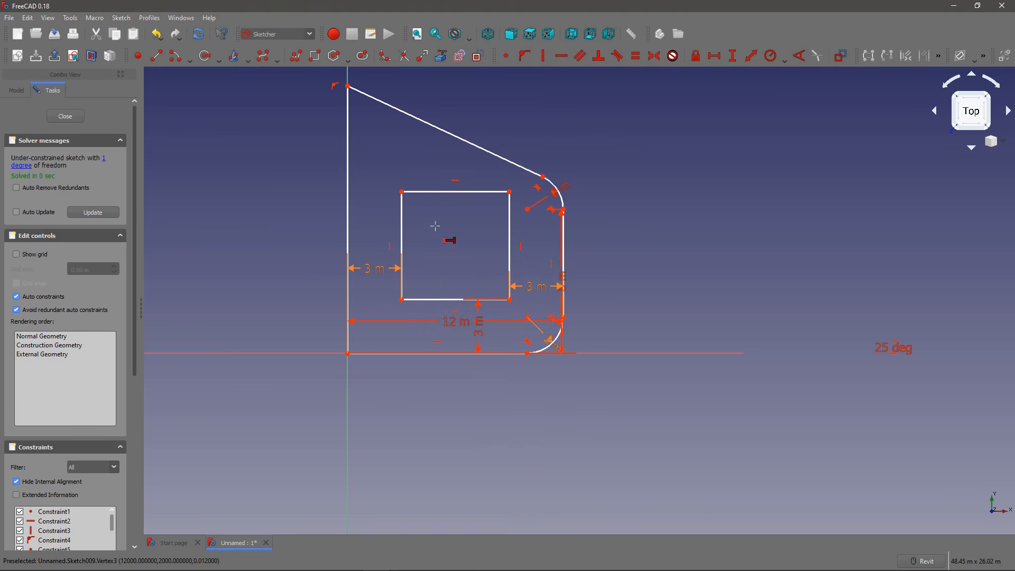
pyautogui.scroll(4, 441, 210)
pyautogui.press('Escape')
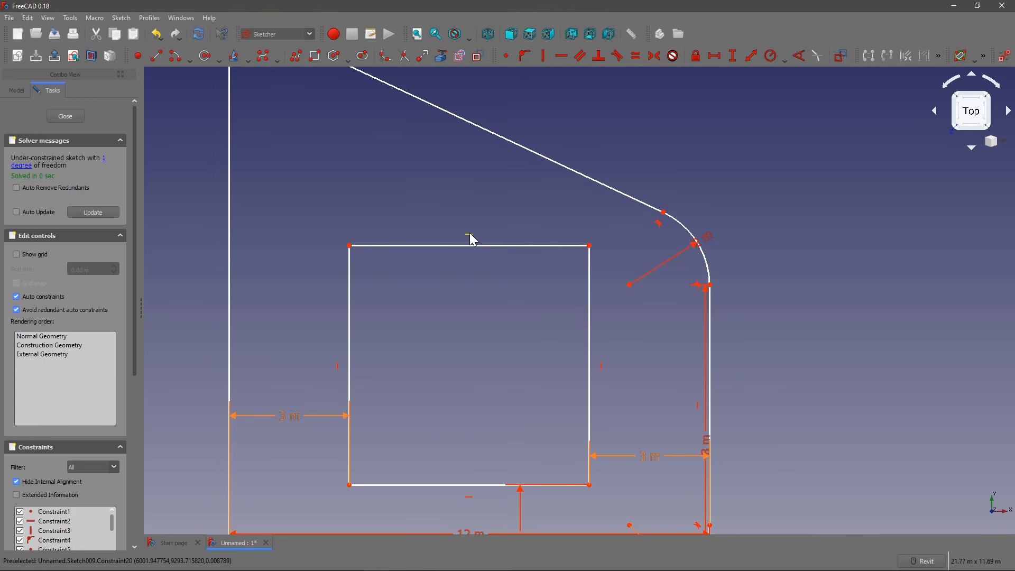
# Step: Delete the horizontal constraint on the inner rectangle's upper edge and raise its upper-left corner so the edge slopes
pyautogui.moveTo(472, 238); pyautogui.dragTo(478, 222, button='middle')
pyautogui.scroll(-2, 495, 220)
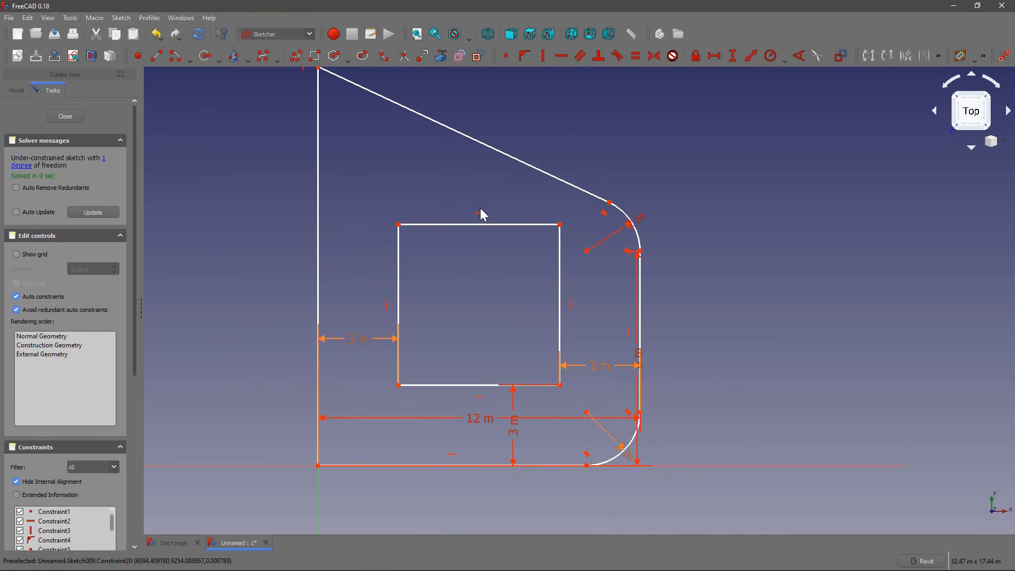
pyautogui.click(482, 216)
pyautogui.press('Delete')
pyautogui.moveTo(399, 224)
pyautogui.mouseDown()
pyautogui.moveTo(399, 166)
pyautogui.moveTo(405, 251)
pyautogui.moveTo(412, 166)
pyautogui.moveTo(421, 198)
pyautogui.moveTo(421, 167)
pyautogui.mouseUp()
# Step: Make the inner shape's upper edge parallel to the sloped outline edge and move its upper-left corner lower
pyautogui.moveTo(483, 159); pyautogui.dragTo(464, 195, button='middle')
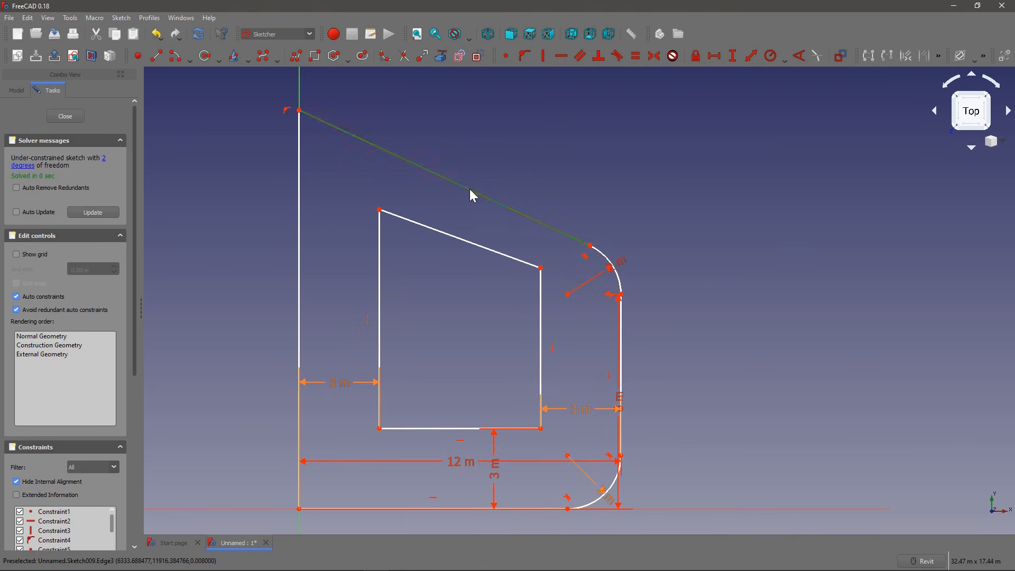
pyautogui.click(462, 239)
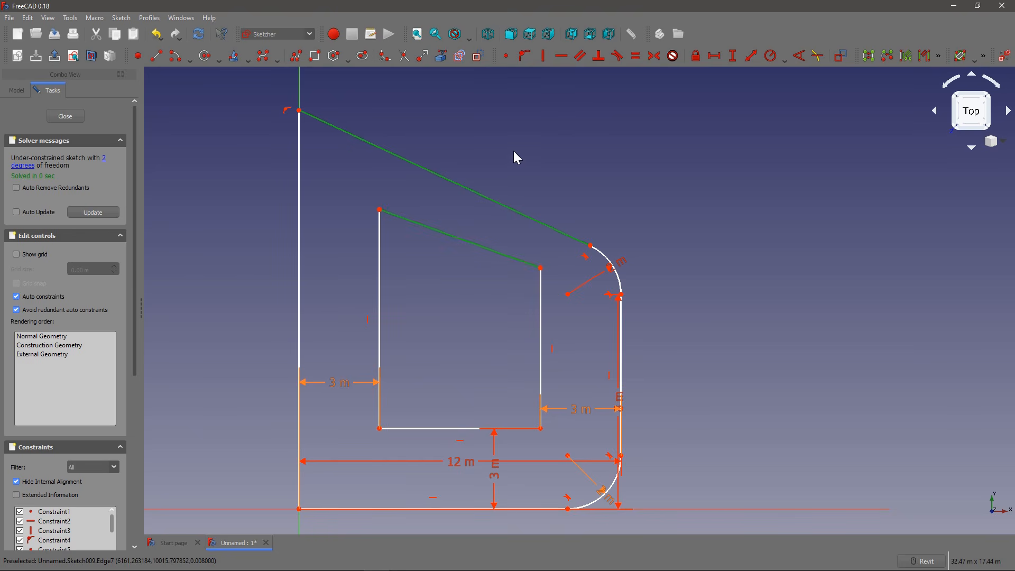
pyautogui.click(586, 63)
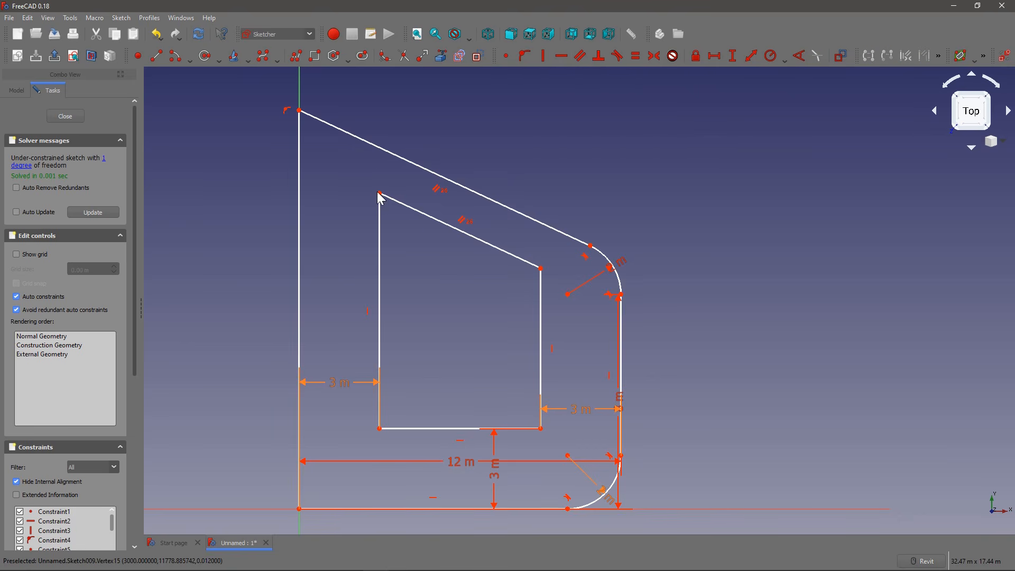
pyautogui.moveTo(381, 195); pyautogui.dragTo(386, 233)
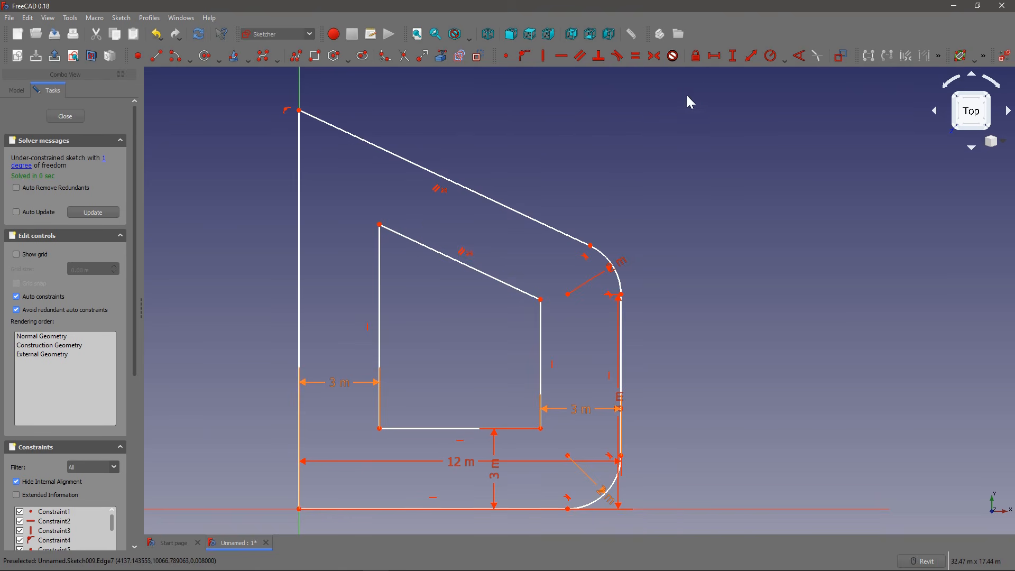
# Step: Constrain the distance from the inner shape's upper-left corner to the sloped outline edge with a formula referencing a named sketch constraint
pyautogui.click(755, 58)
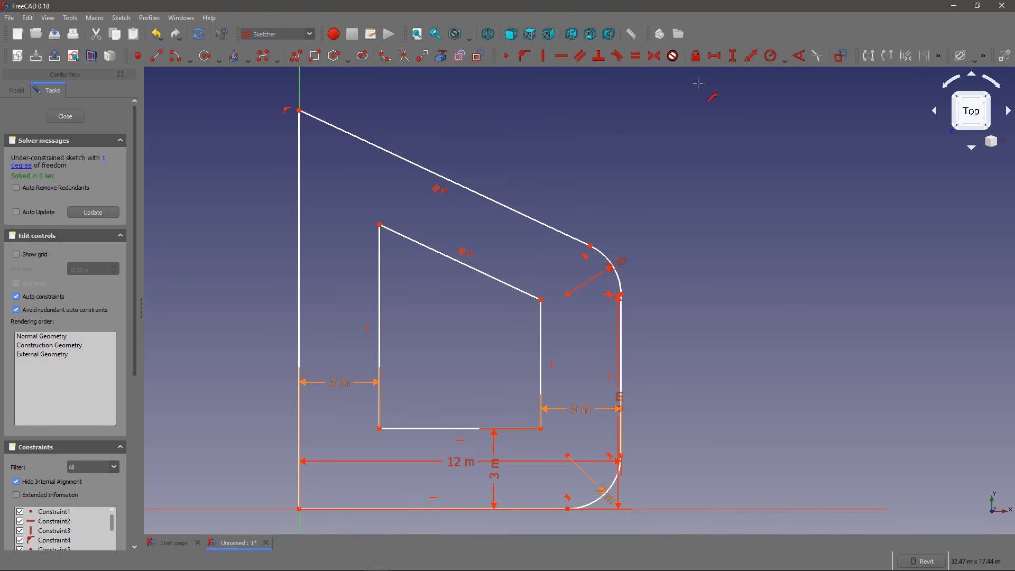
pyautogui.click(379, 224)
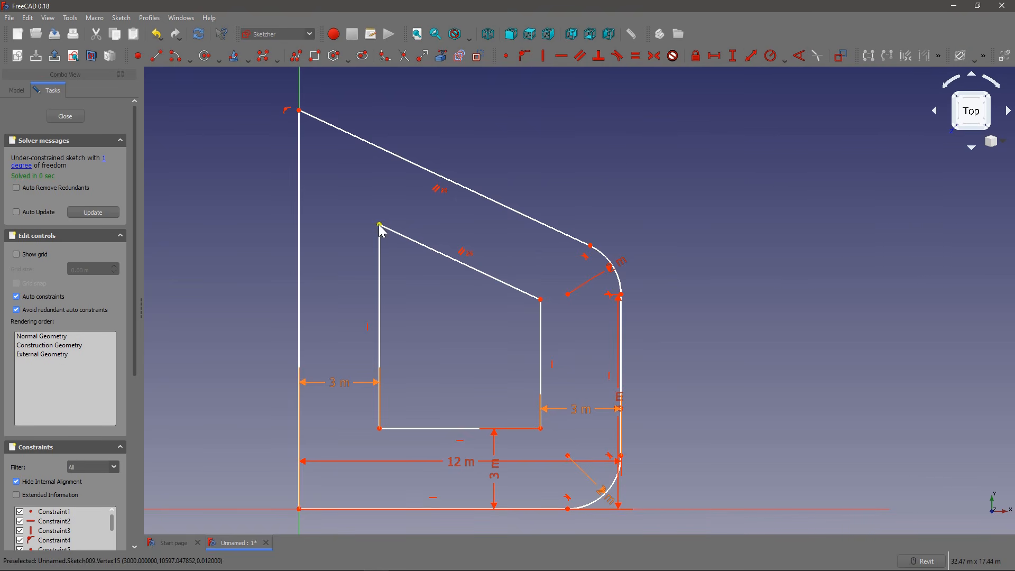
pyautogui.click(410, 163)
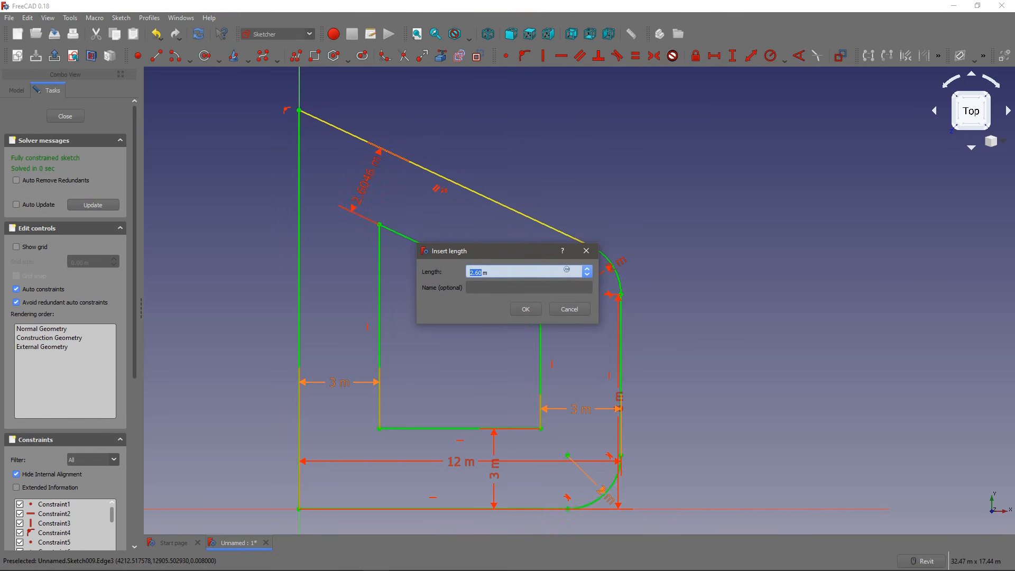
pyautogui.write('=con')
pyautogui.press('Down')
pyautogui.press('Down')
pyautogui.press('Down')
pyautogui.press('Down')
pyautogui.press('Down')
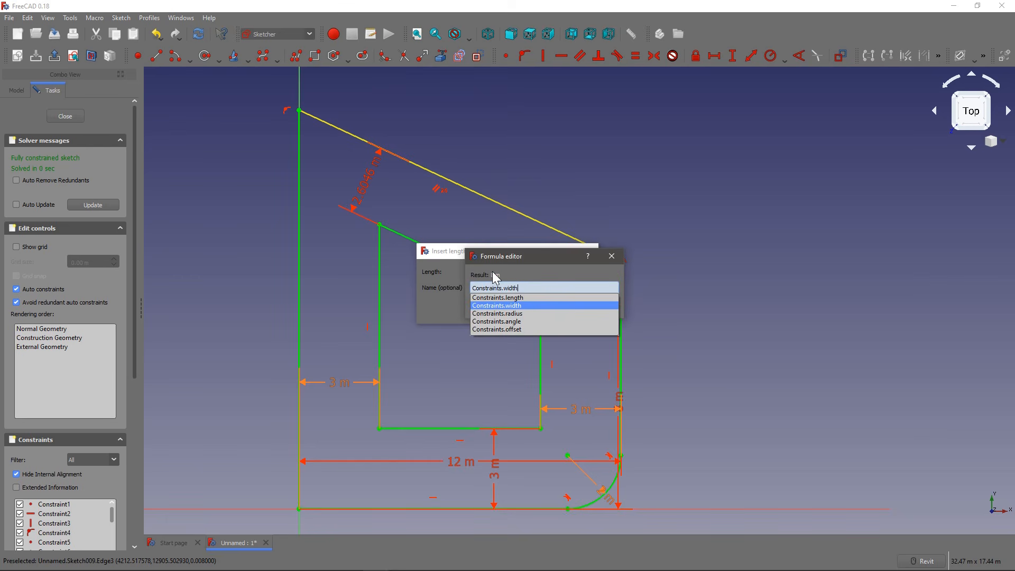
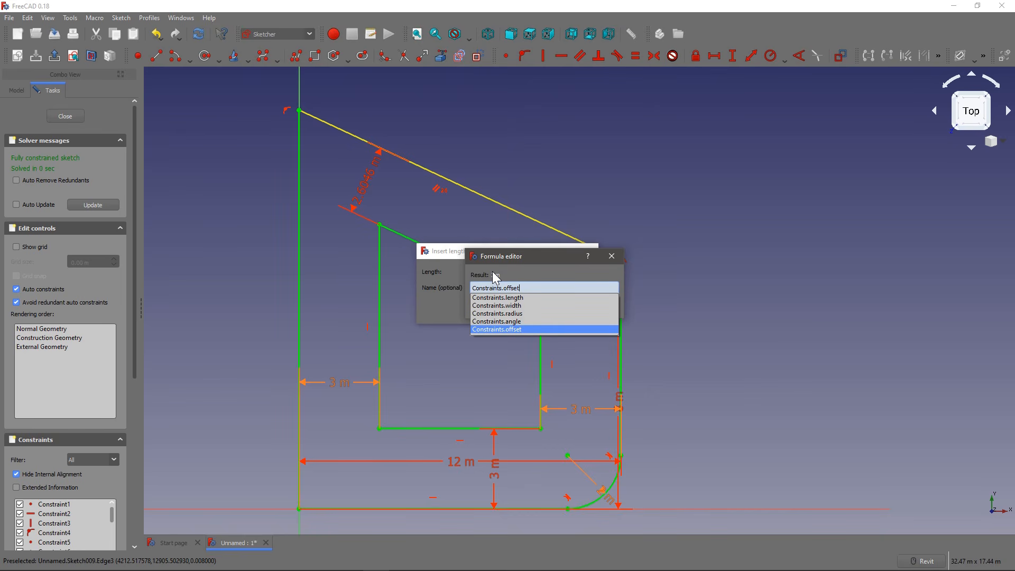
# Step: Complete the formula for the inner shape's distance to the sloped edge as Constraints.offset*.9 and leave the sketch
pyautogui.write('*.9')
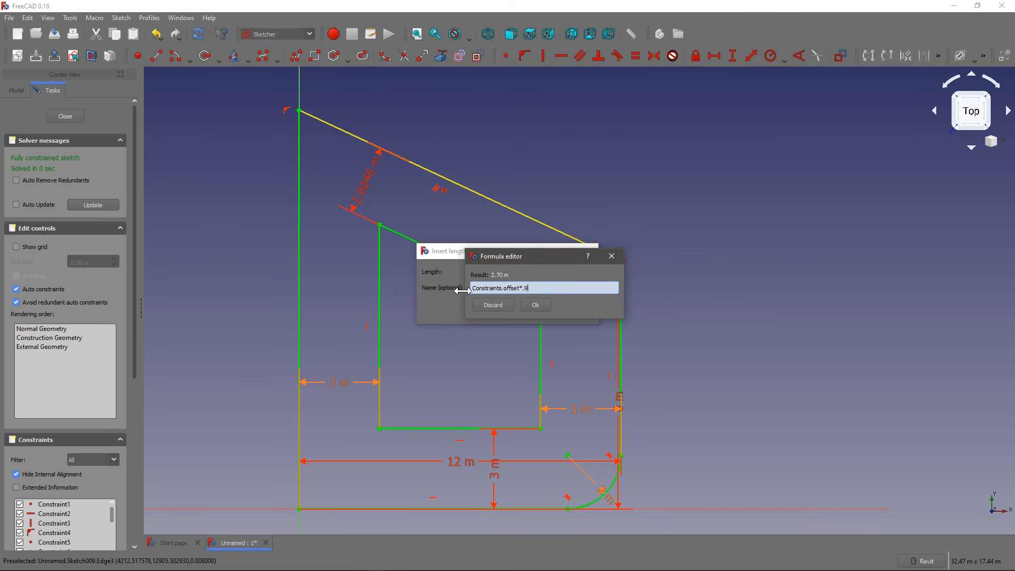
pyautogui.click(534, 305)
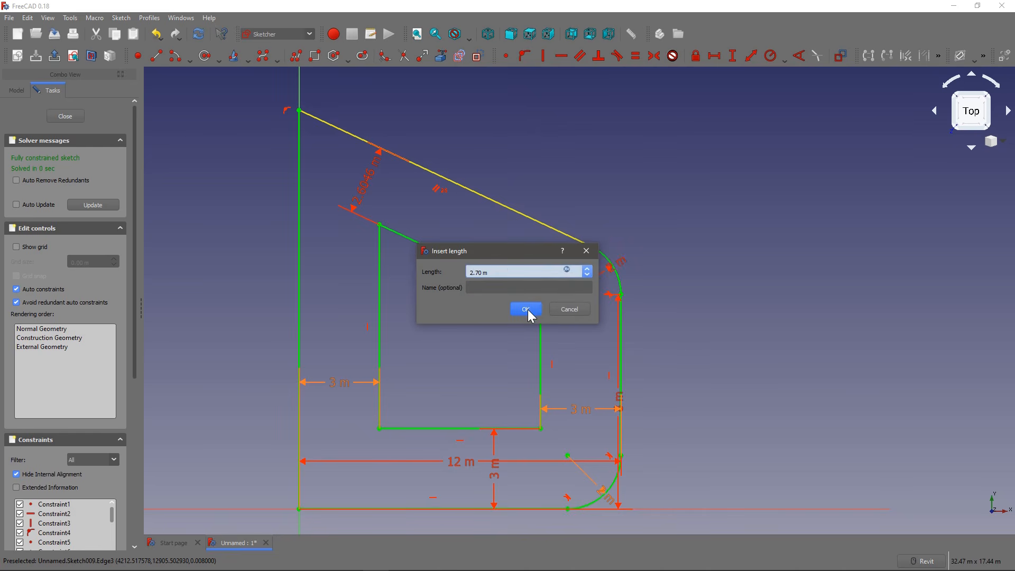
pyautogui.click(526, 309)
pyautogui.scroll(-2, 391, 180)
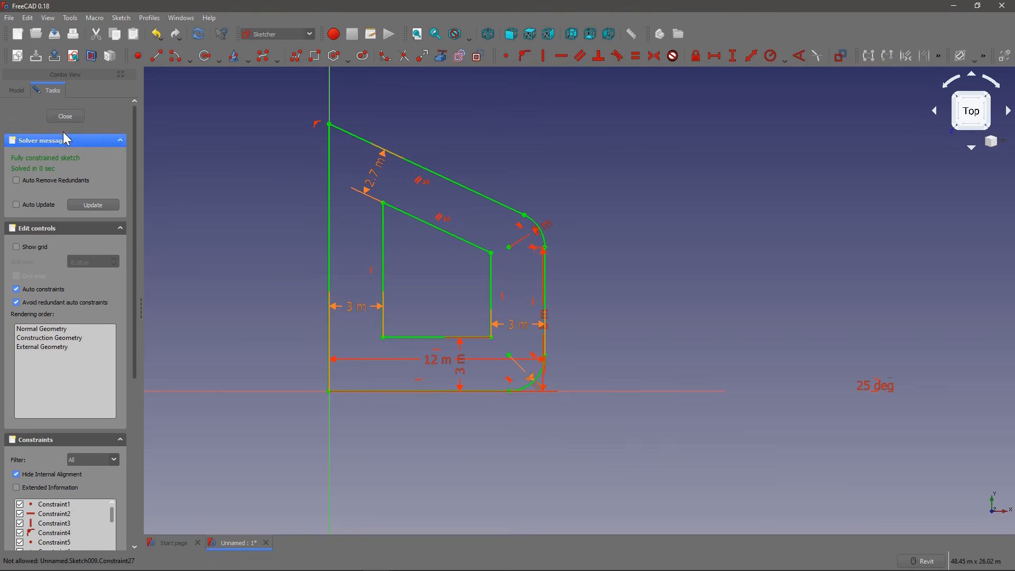
pyautogui.click(66, 117)
# Step: Set Sketch009's length constraint to 23 m and its width constraint to 8 m in the sketch properties
pyautogui.moveTo(427, 217)
pyautogui.keyDown('shift'); pyautogui.mouseDown(button='middle')
pyautogui.moveTo(410, 276)
pyautogui.moveTo(385, 164)
pyautogui.moveTo(391, 227)
pyautogui.moveTo(419, 260)
pyautogui.mouseUp(button='middle'); pyautogui.keyUp('shift')
pyautogui.scroll(-1, 74, 175)
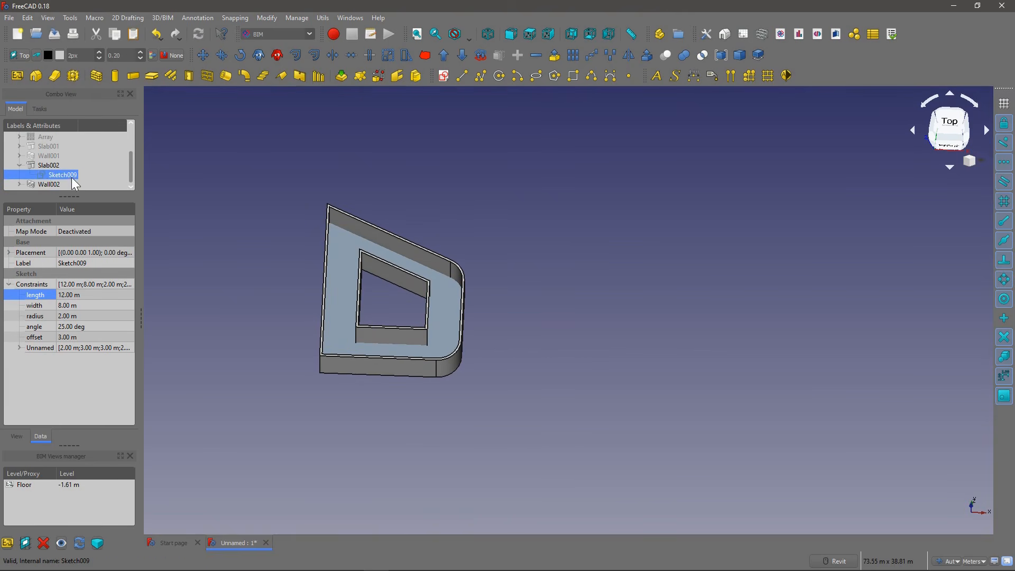
pyautogui.click(92, 290)
pyautogui.write('23')
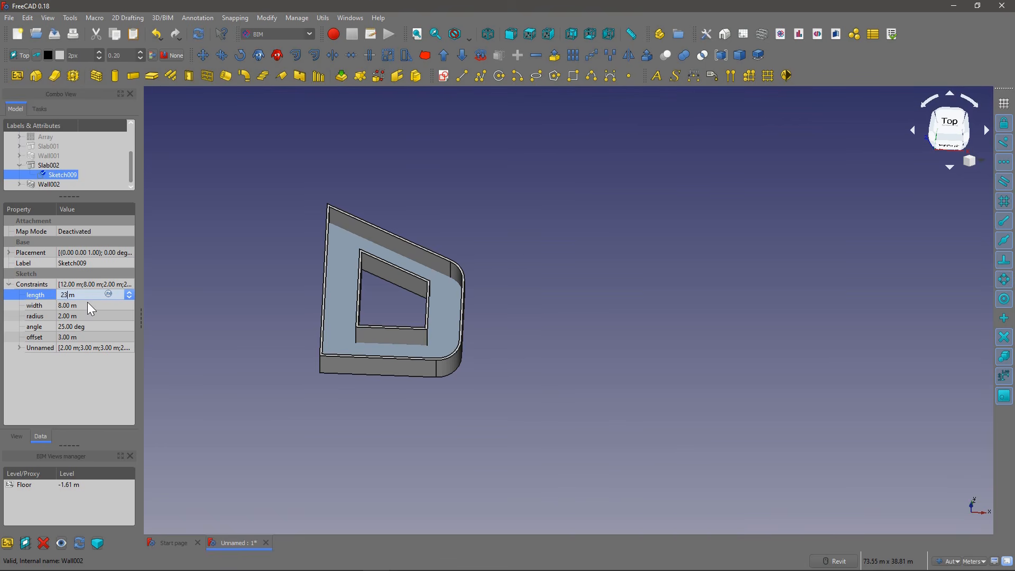
pyautogui.click(87, 302)
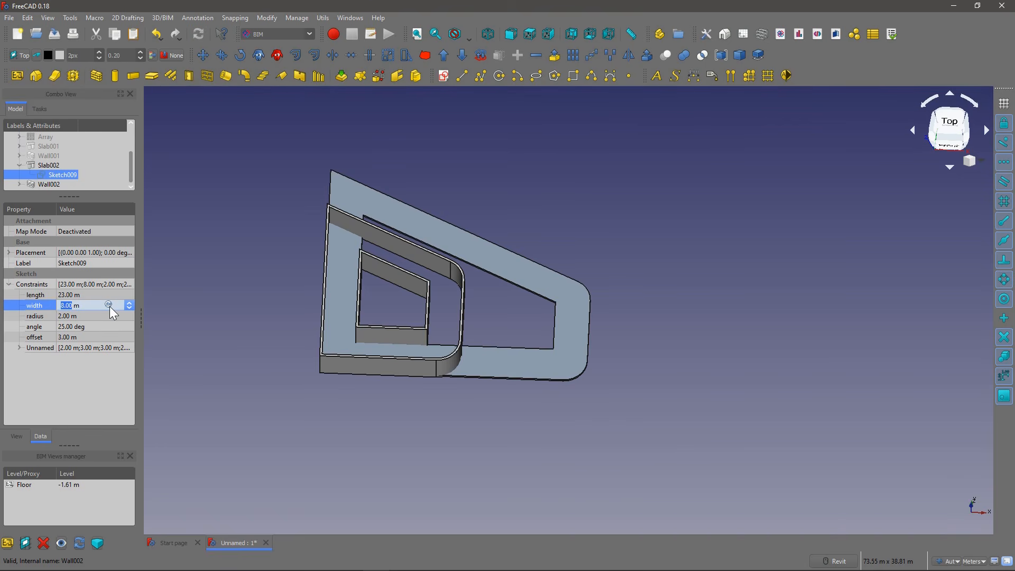
pyautogui.press('BackSpace')
pyautogui.write('8')
pyautogui.press('Return')
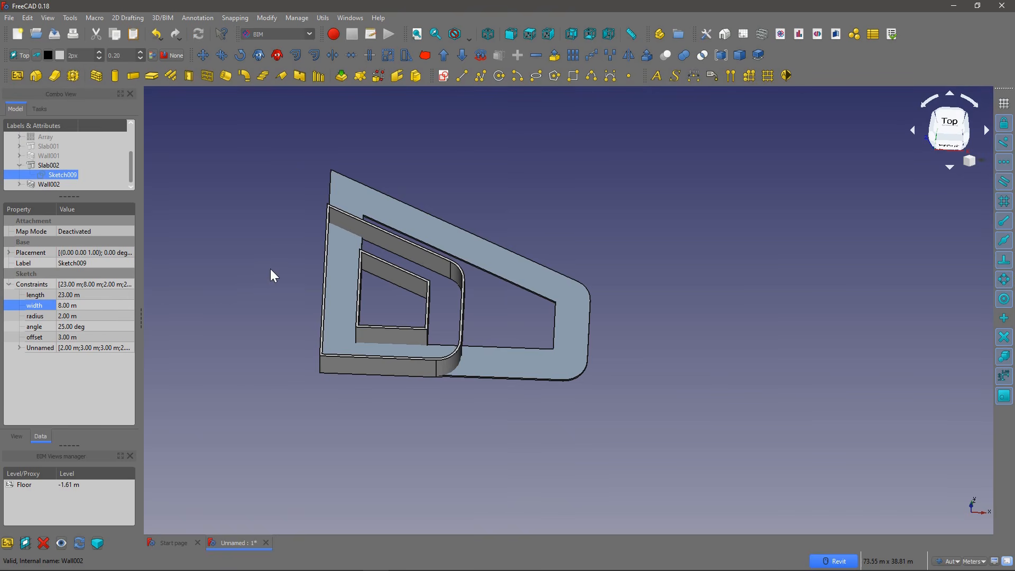
# Step: Enlarge the model tree area and mark Wall002 for recompute
pyautogui.scroll(-4, 300, 261)
pyautogui.scroll(4, 322, 262)
pyautogui.keyDown('shift'); pyautogui.moveTo(337, 264); pyautogui.dragTo(315, 235, button='middle'); pyautogui.keyUp('shift')
pyautogui.click(51, 183)
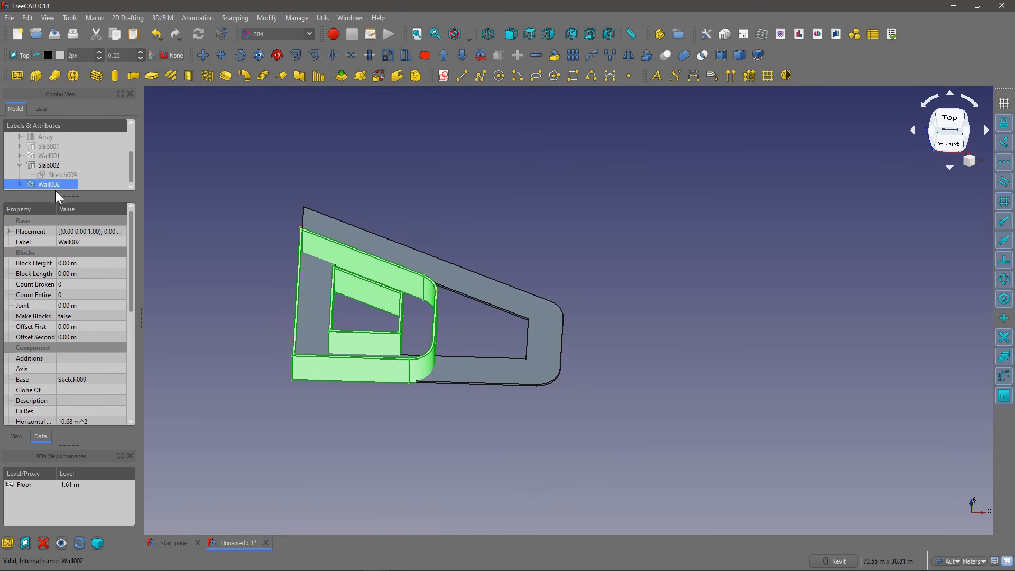
pyautogui.moveTo(63, 196); pyautogui.dragTo(84, 237)
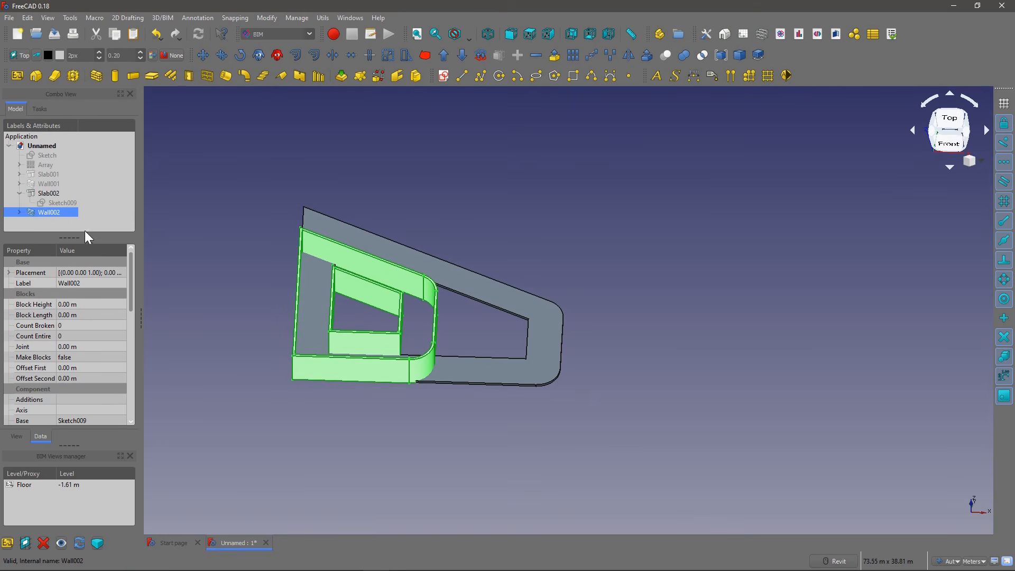
pyautogui.rightClick(48, 211)
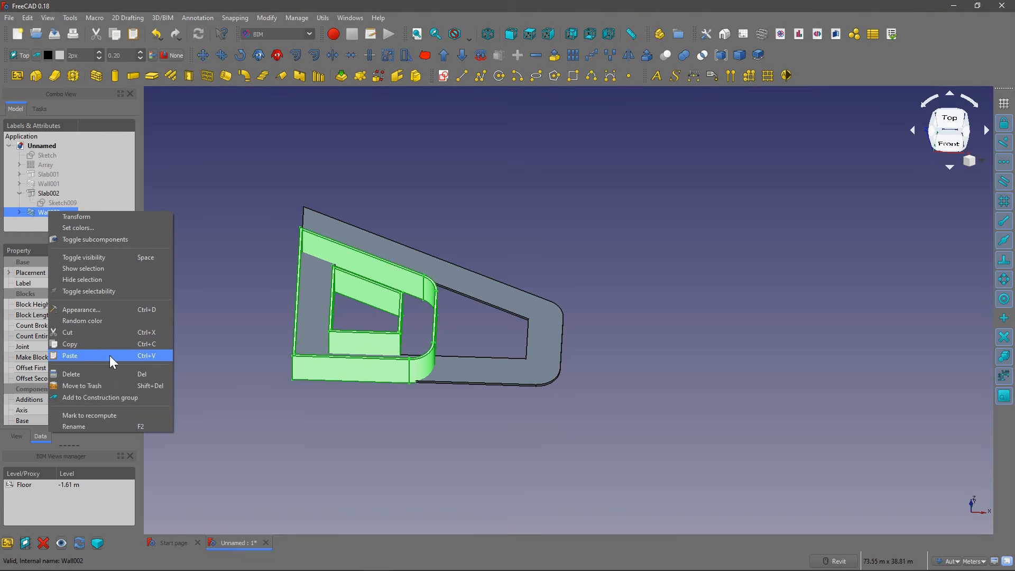
pyautogui.click(110, 416)
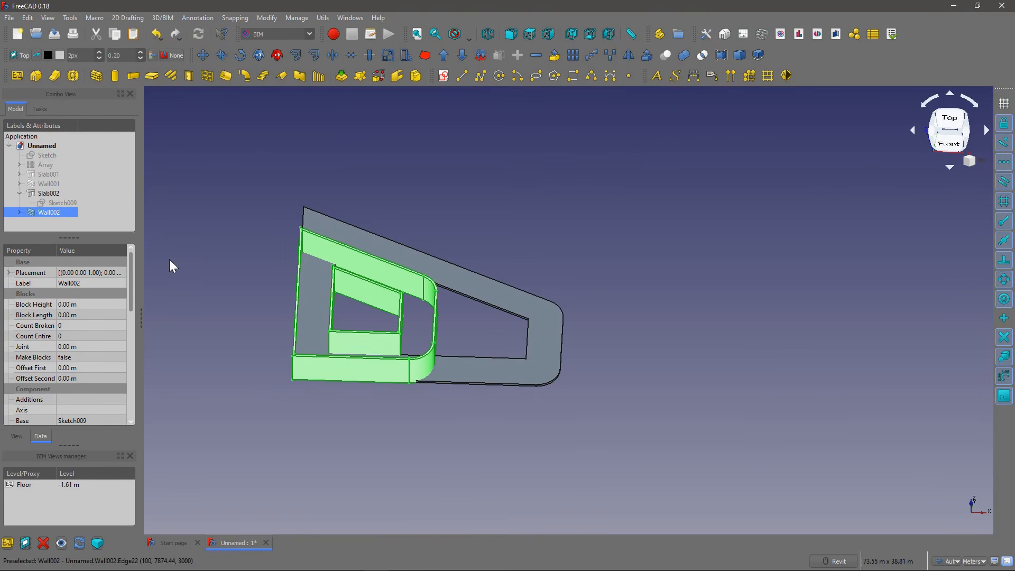
# Step: Delete Wall002 from the model
pyautogui.click(50, 195)
pyautogui.click(49, 211)
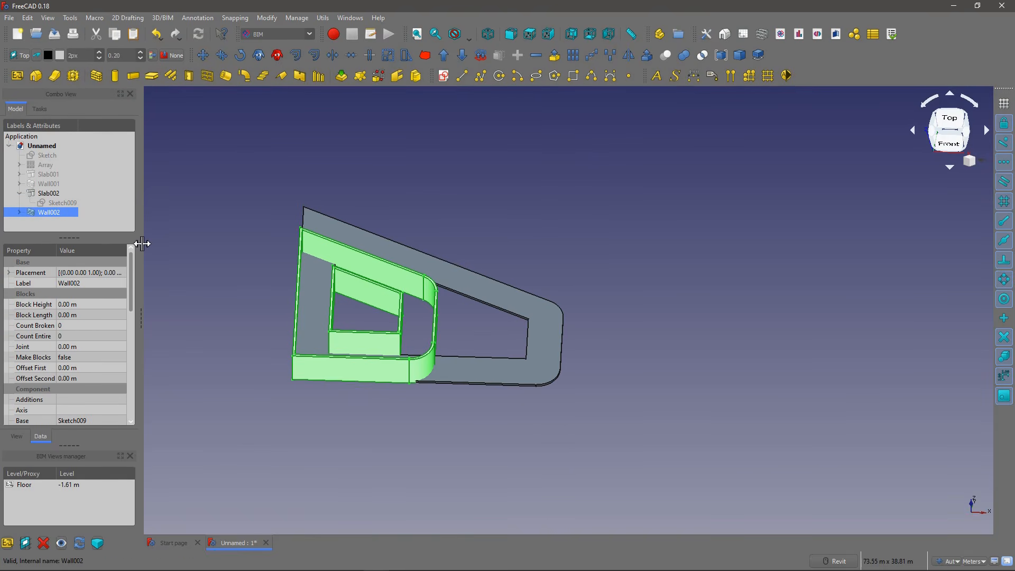
pyautogui.press('Delete')
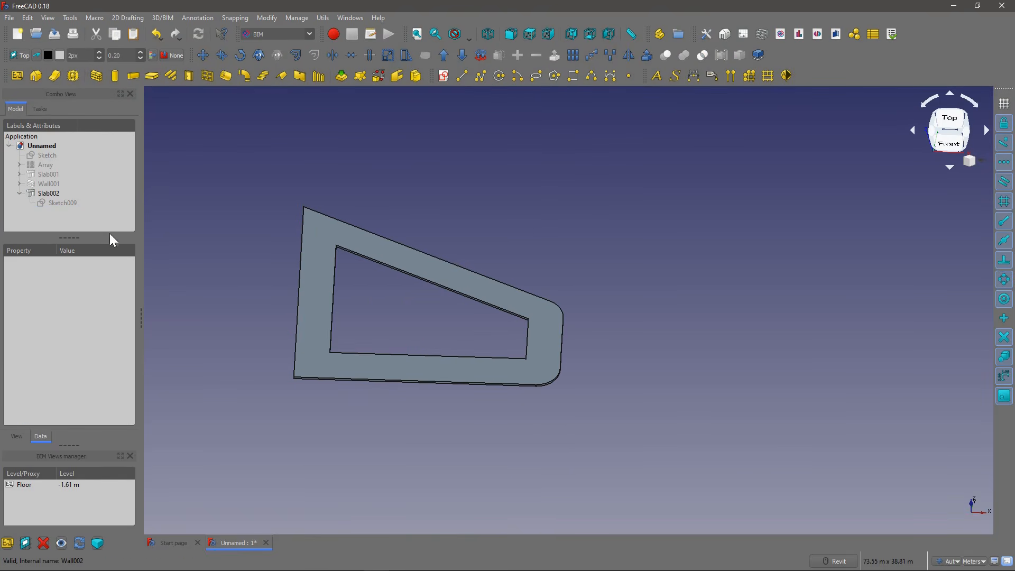
# Step: Try to create a new wall from Sketch009
pyautogui.click(58, 203)
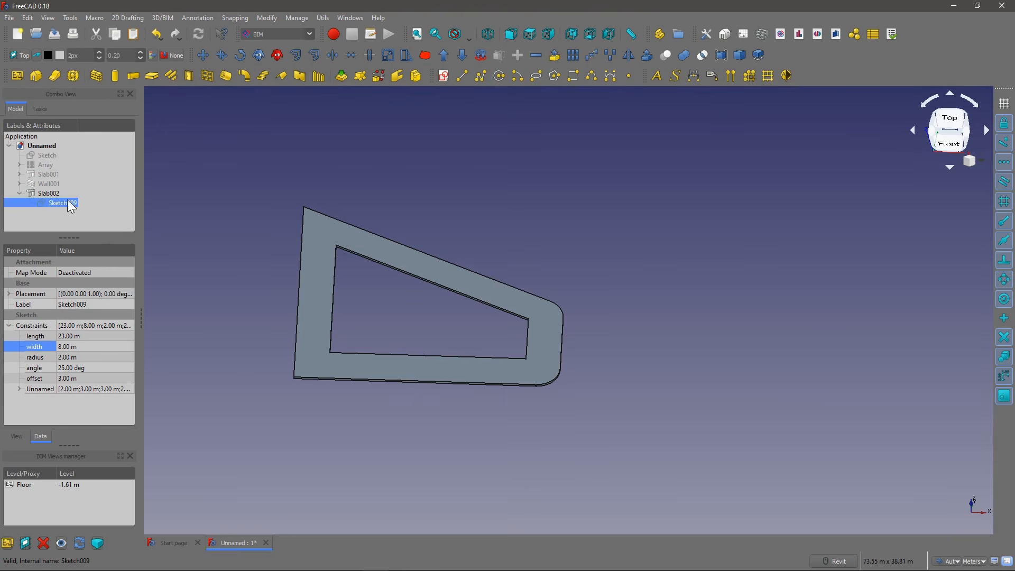
pyautogui.click(96, 76)
pyautogui.click(36, 213)
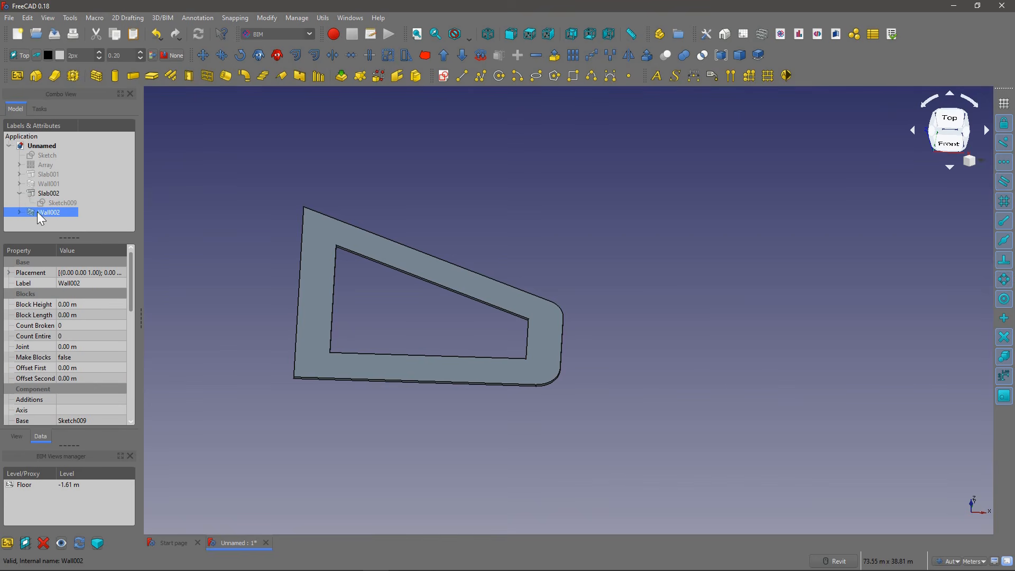
pyautogui.scroll(2, 342, 251)
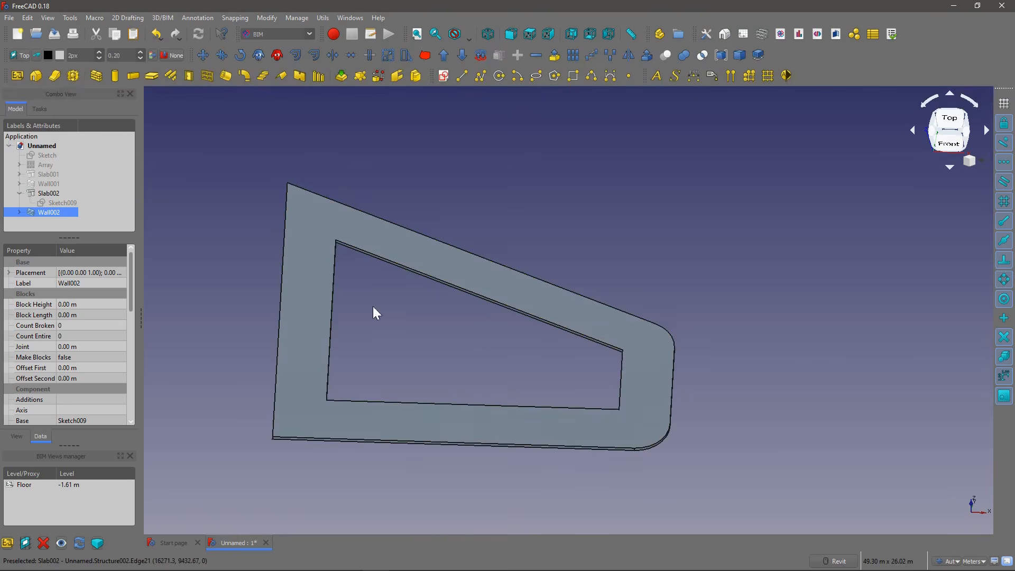
pyautogui.click(189, 239)
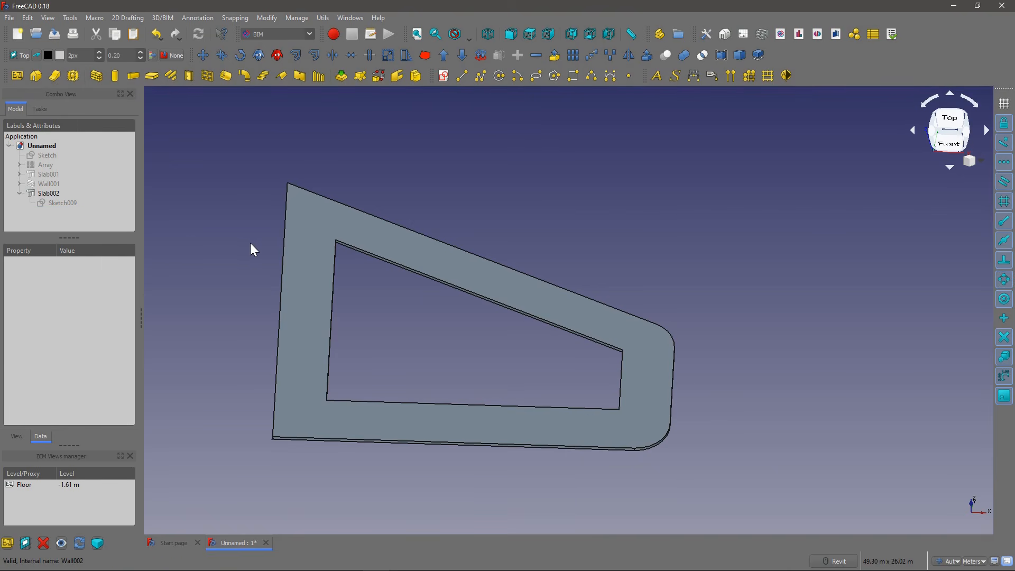
# Step: Open Sketch009 for editing and examine the inner shape's edges, corners and offset constraints
pyautogui.doubleClick(61, 203)
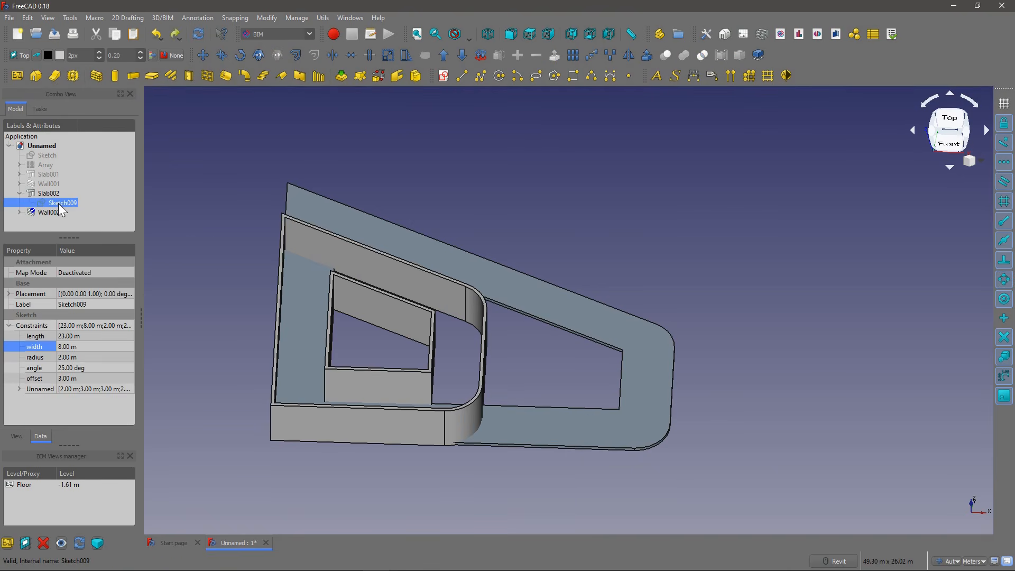
pyautogui.scroll(6, 584, 262)
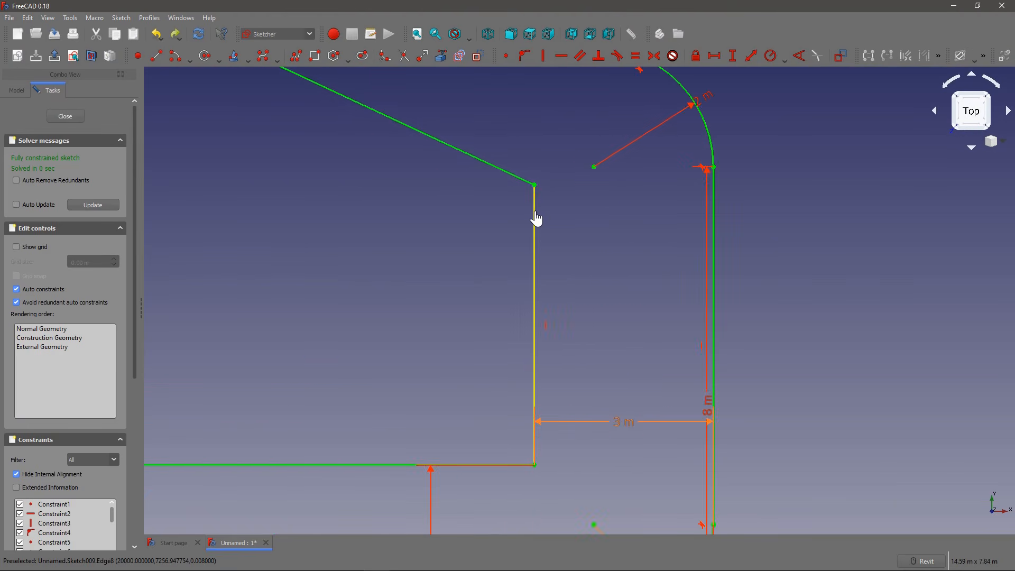
pyautogui.scroll(-6, 561, 214)
pyautogui.scroll(6, 618, 308)
pyautogui.scroll(-6, 619, 316)
pyautogui.scroll(6, 324, 266)
pyautogui.scroll(-6, 325, 265)
pyautogui.scroll(10, 350, 167)
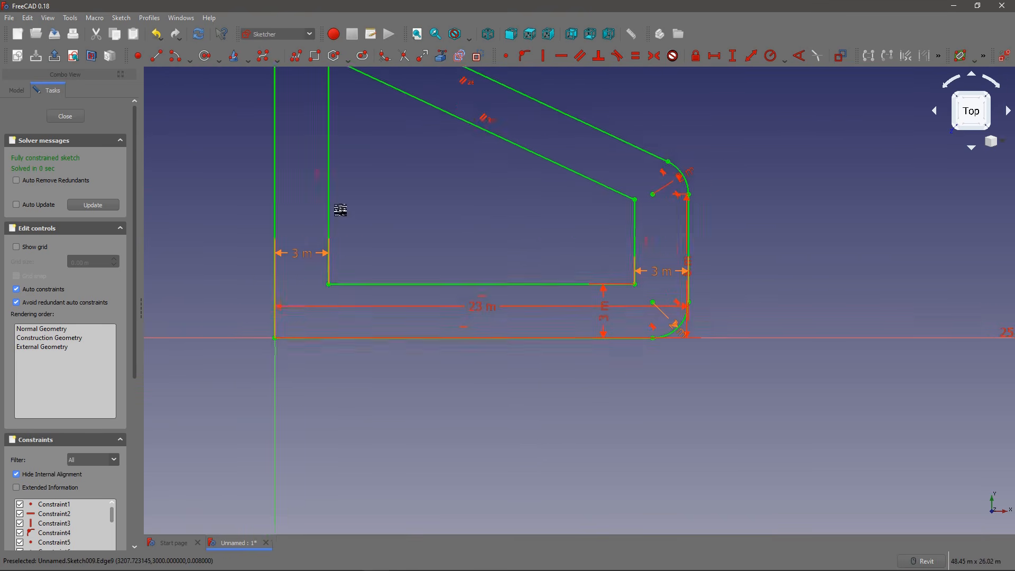
pyautogui.scroll(-12, 350, 167)
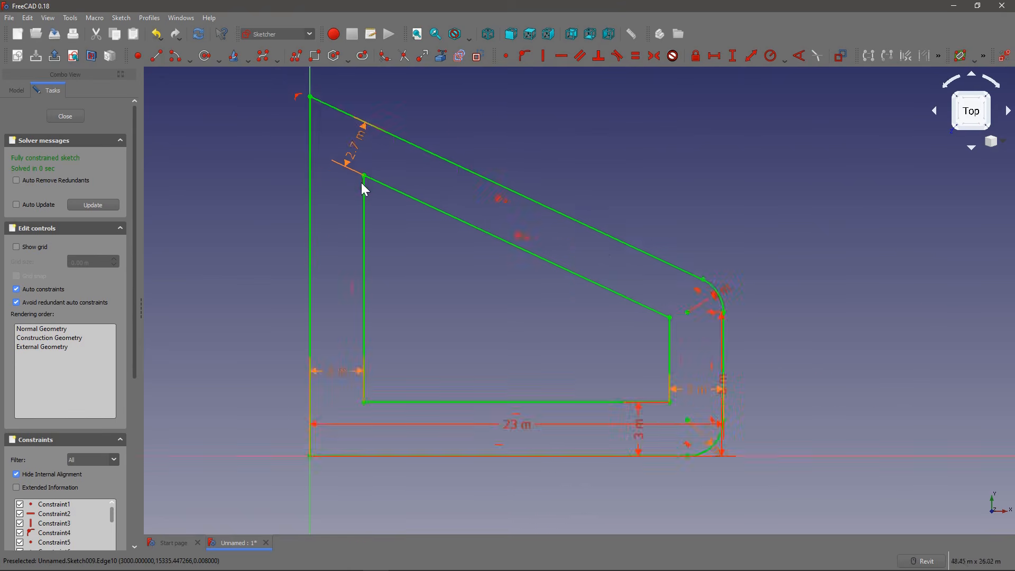
pyautogui.moveTo(349, 209); pyautogui.dragTo(272, 162, button='middle')
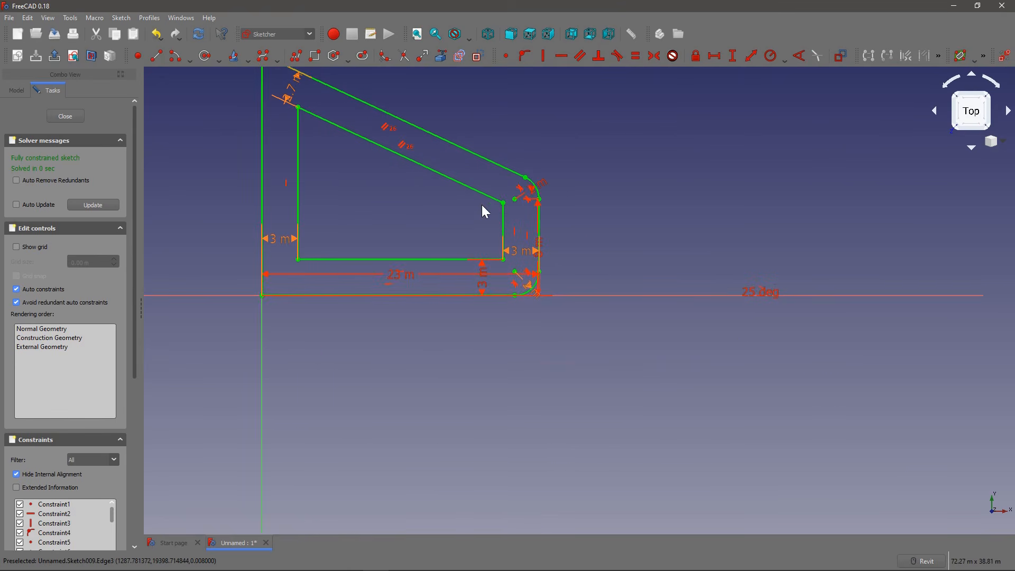
pyautogui.scroll(4, 484, 277)
pyautogui.scroll(-4, 413, 207)
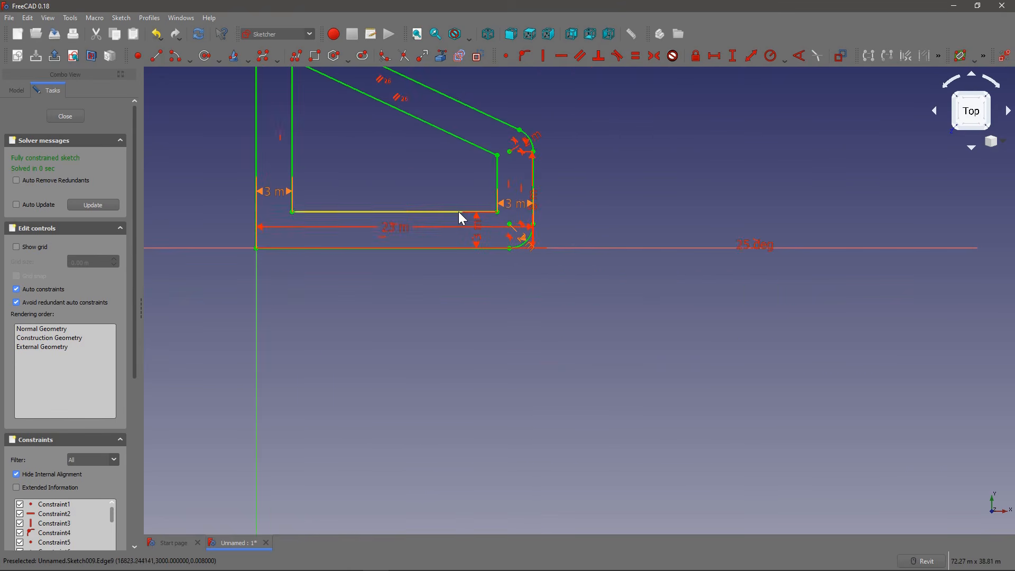
pyautogui.moveTo(408, 177); pyautogui.dragTo(423, 200, button='middle')
# Step: Delete the short vertical edge on the right side of the inner shape
pyautogui.click(503, 194)
pyautogui.scroll(2, 488, 211)
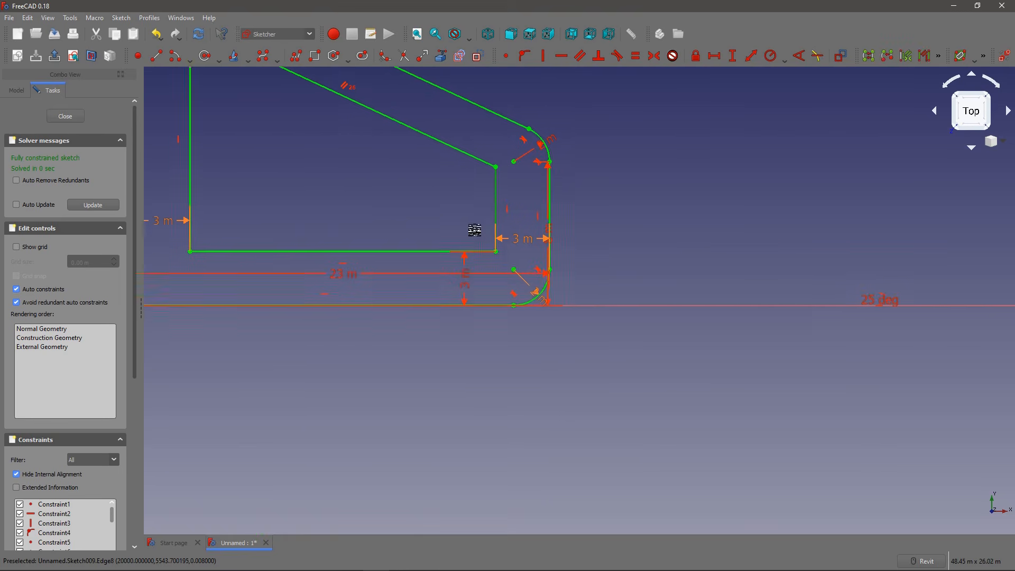
pyautogui.press('Delete')
# Step: Examine the inner shape's remaining edges and corner points around the open right side
pyautogui.moveTo(462, 168); pyautogui.dragTo(405, 162)
pyautogui.moveTo(371, 150); pyautogui.dragTo(439, 207, button='middle')
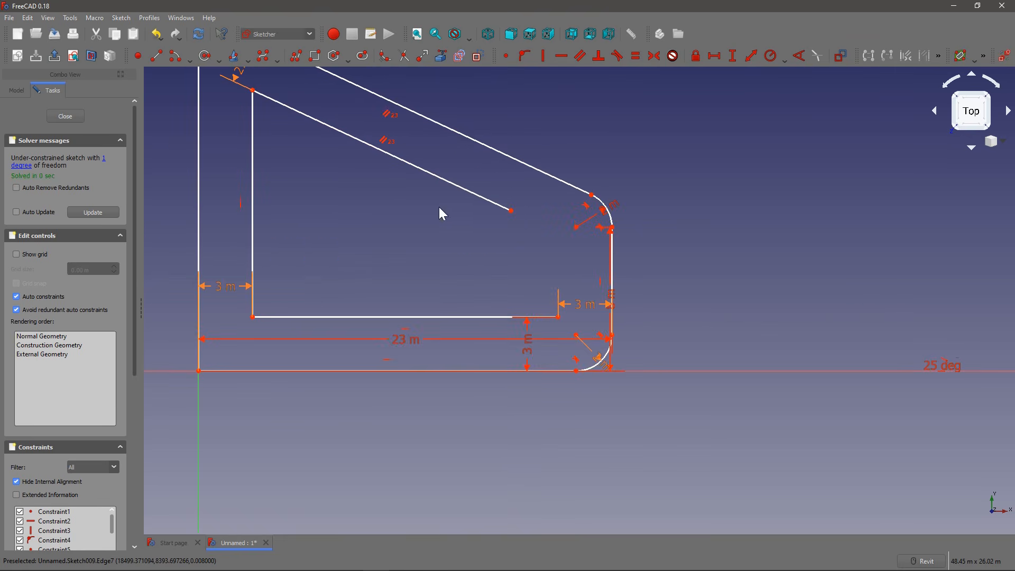
pyautogui.moveTo(233, 99); pyautogui.dragTo(269, 122, button='middle')
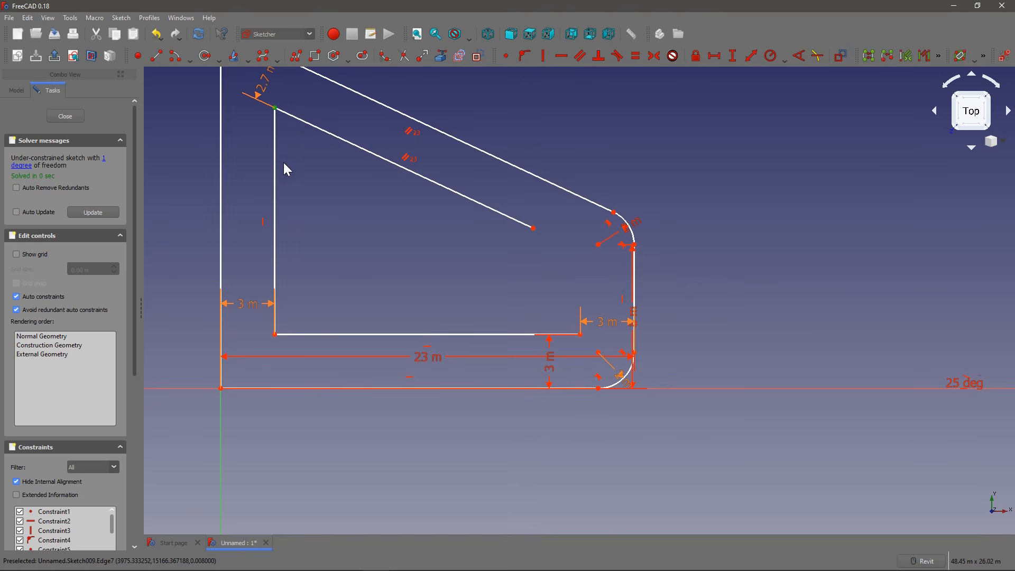
pyautogui.moveTo(260, 316); pyautogui.dragTo(288, 349)
pyautogui.moveTo(411, 322); pyautogui.dragTo(385, 283, button='middle')
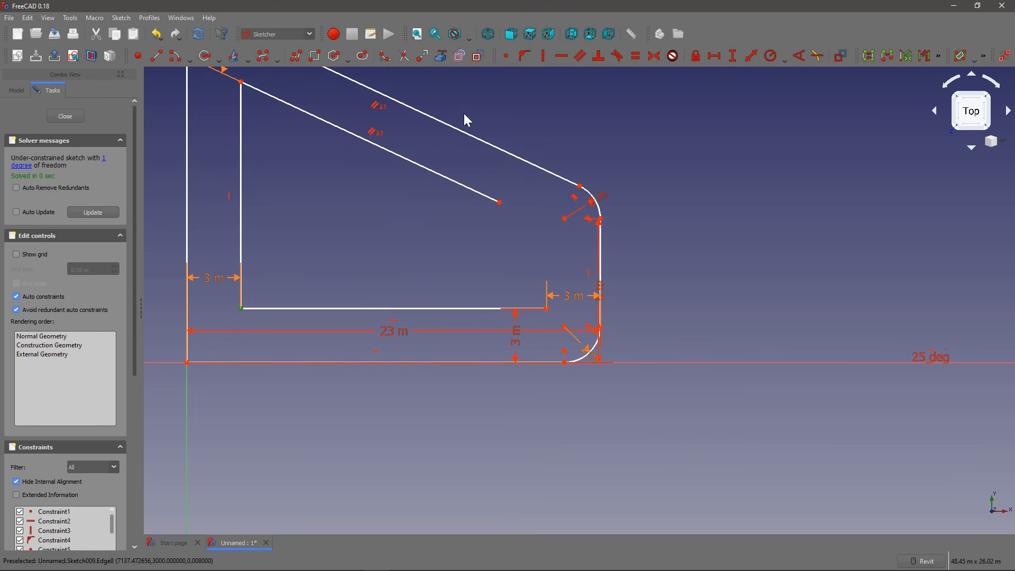
pyautogui.moveTo(455, 195); pyautogui.dragTo(445, 184, button='middle')
pyautogui.click(492, 200)
pyautogui.scroll(2, 475, 199)
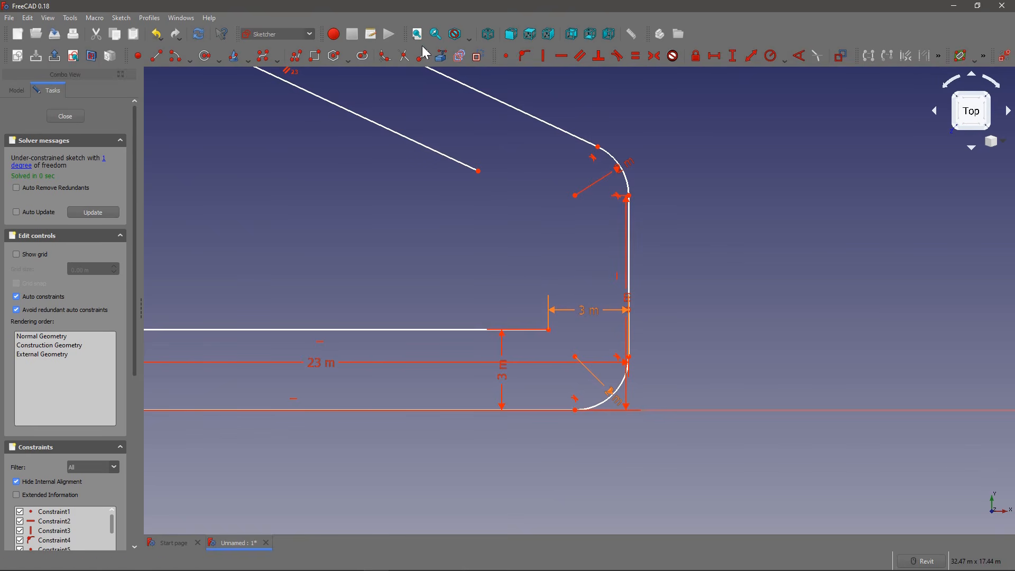
pyautogui.click(169, 59)
pyautogui.click(479, 171)
pyautogui.scroll(2, 484, 180)
pyautogui.scroll(3, 485, 181)
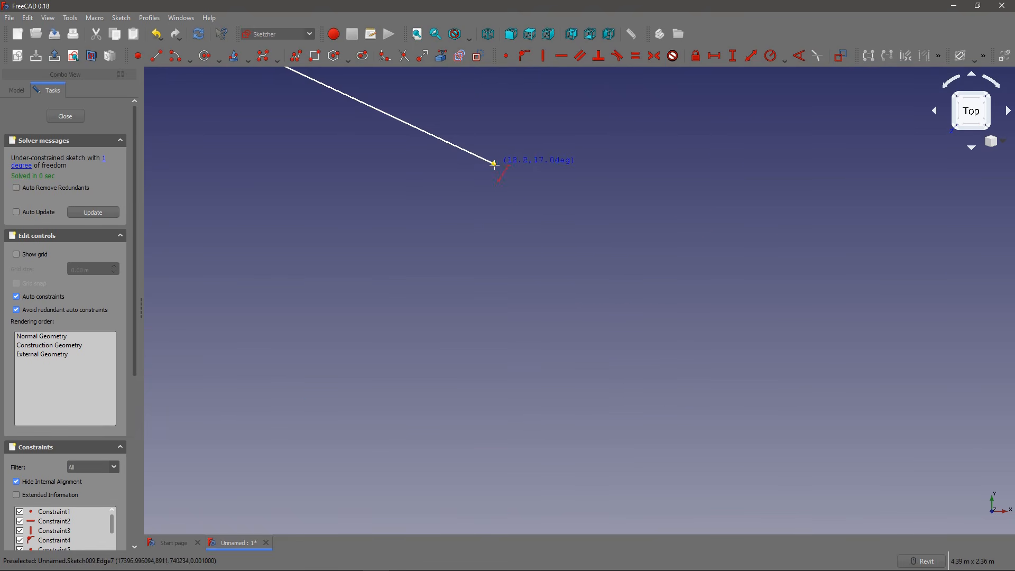
pyautogui.press('Escape')
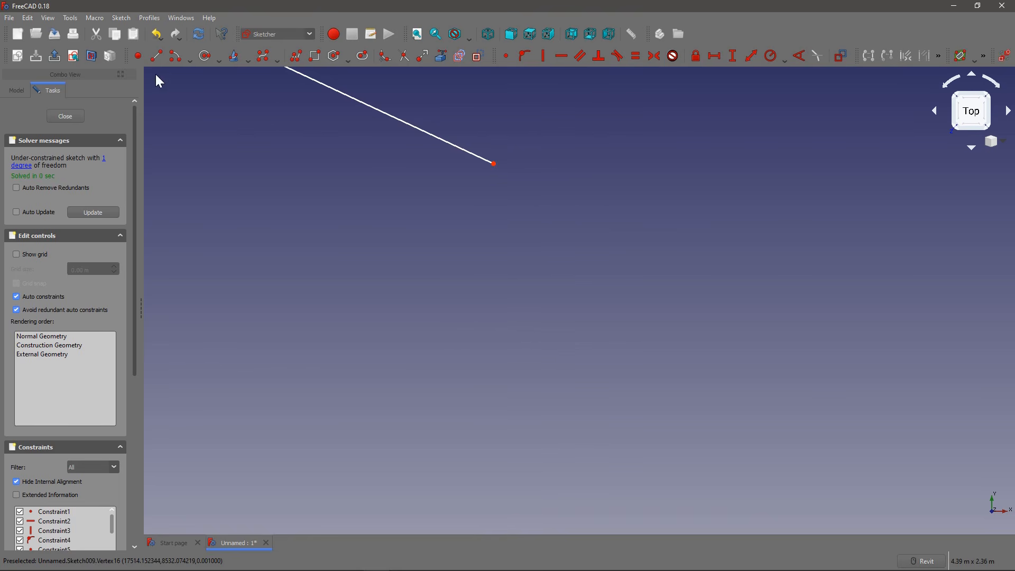
# Step: Draw a closing line from the inner sloped edge's lower end to the inner lower edge's right end and select it
pyautogui.click(157, 57)
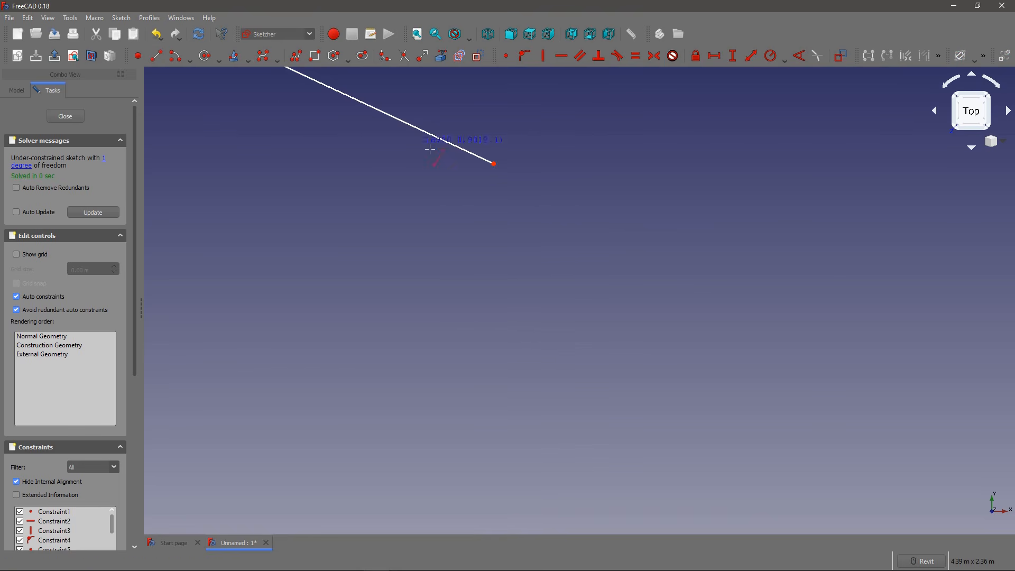
pyautogui.click(494, 164)
pyautogui.scroll(-10, 520, 207)
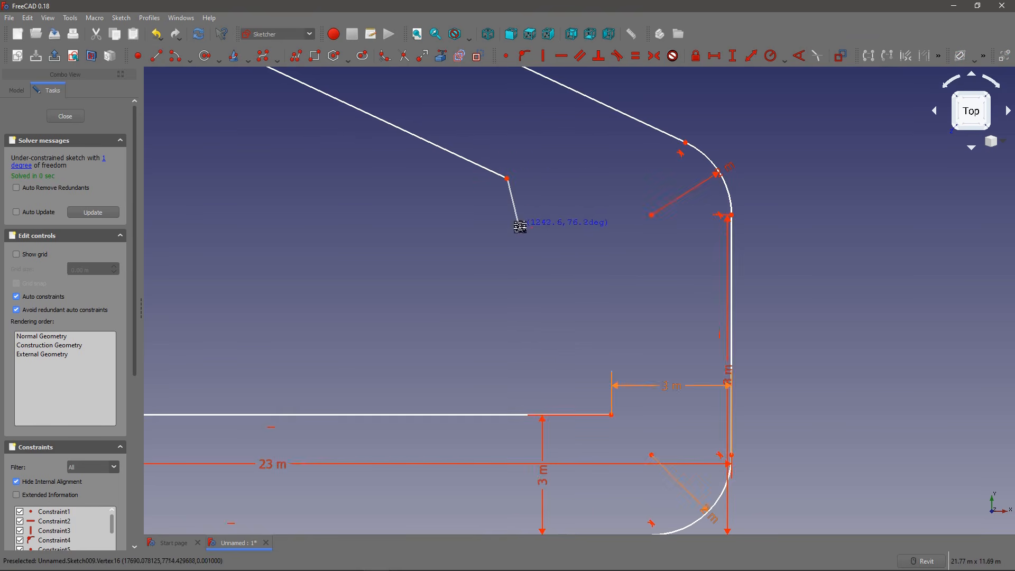
pyautogui.scroll(8, 541, 248)
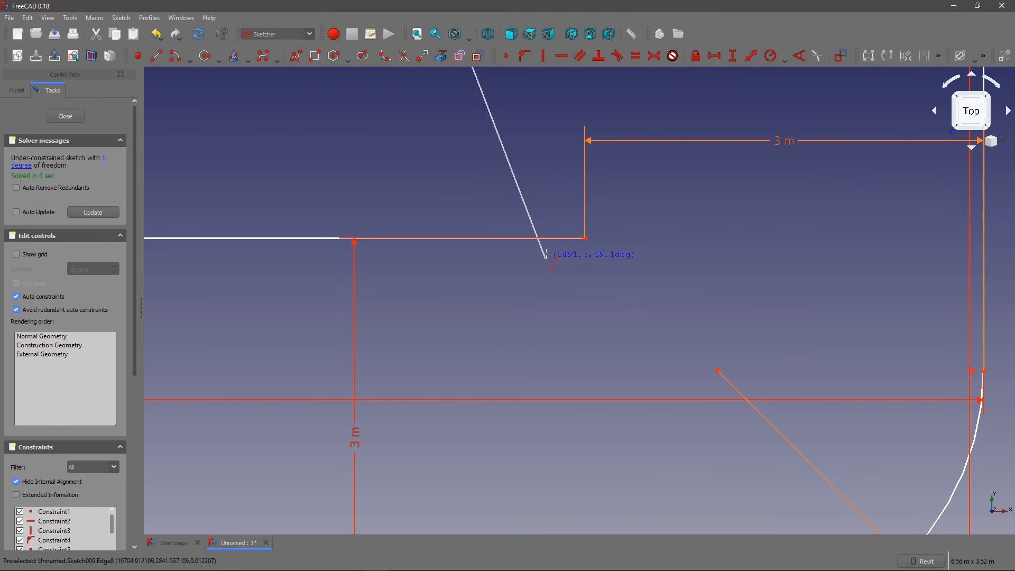
pyautogui.click(584, 238)
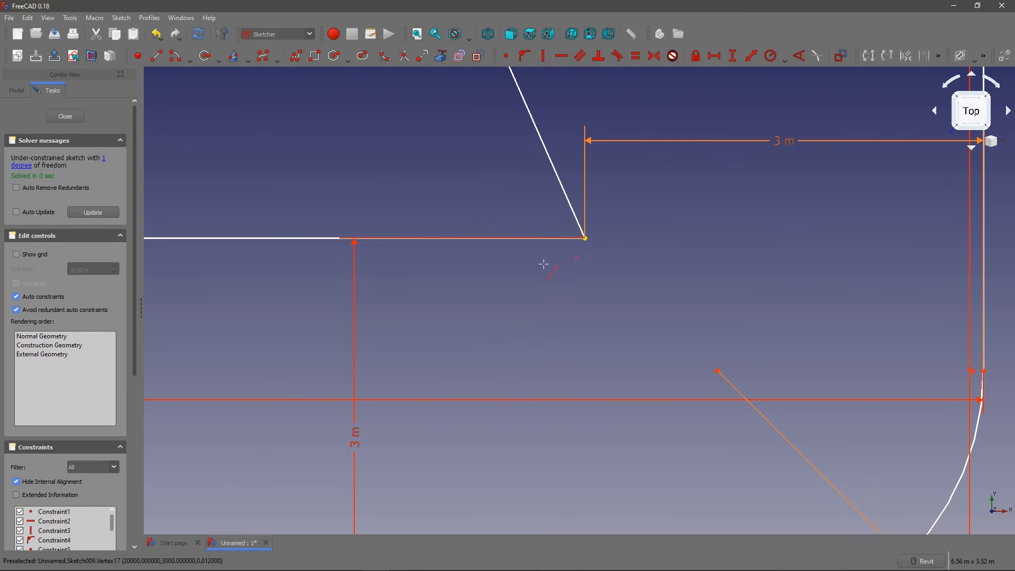
pyautogui.scroll(-10, 480, 264)
pyautogui.click(463, 188)
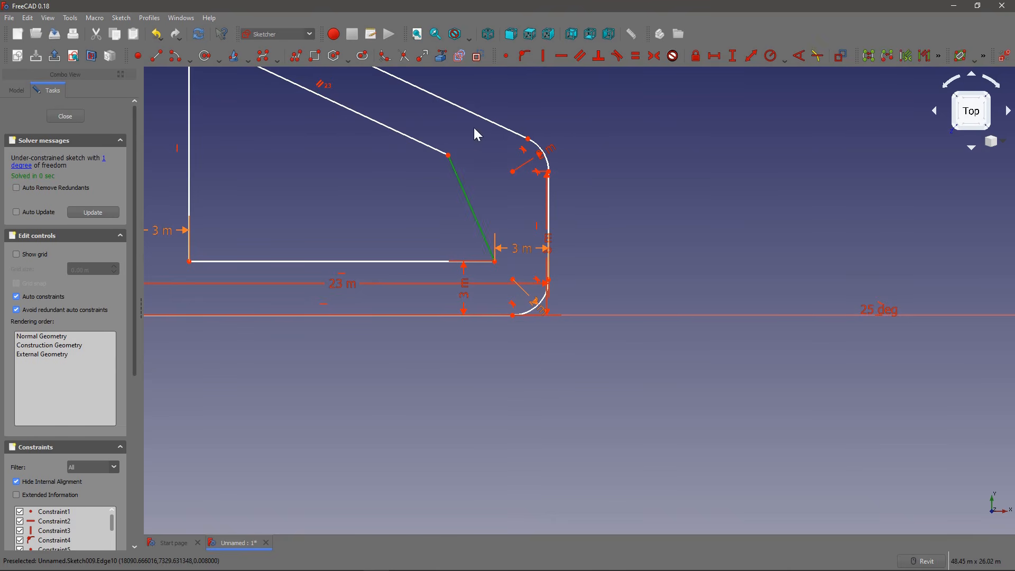
# Step: Constrain the inner shape's closing line to vertical and finish editing the sketch
pyautogui.click(540, 57)
pyautogui.click(65, 115)
pyautogui.scroll(-5, 519, 283)
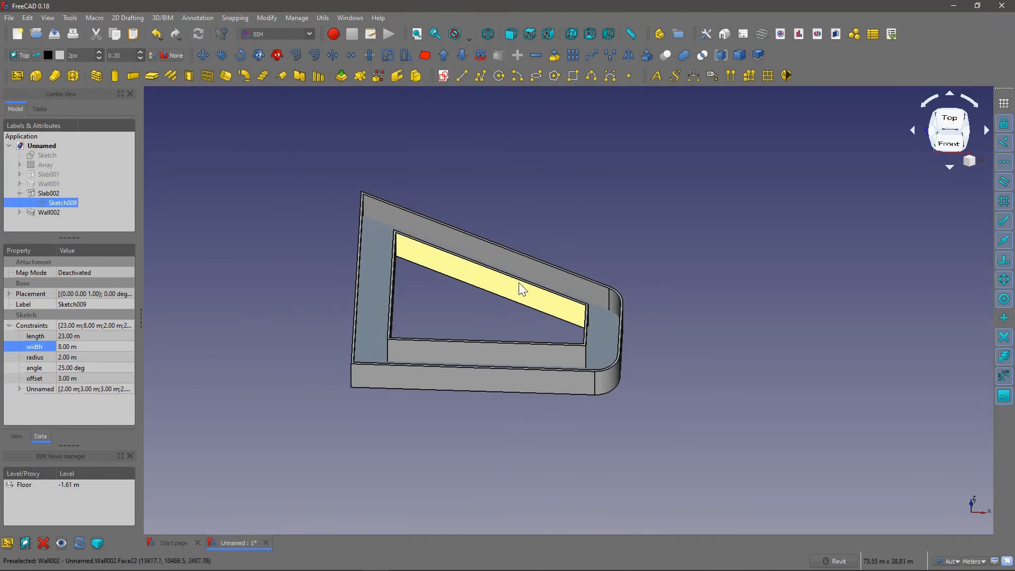
pyautogui.moveTo(455, 280); pyautogui.dragTo(474, 288, button='middle')
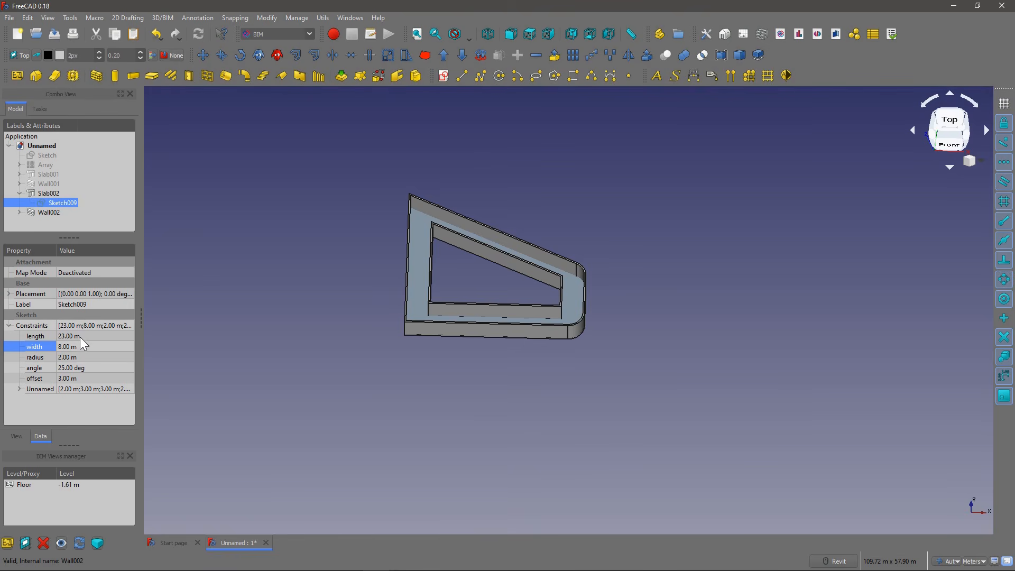
# Step: Set Sketch009's offset constraint to 6 m and inspect the inner opening's narrow corner
pyautogui.click(97, 377)
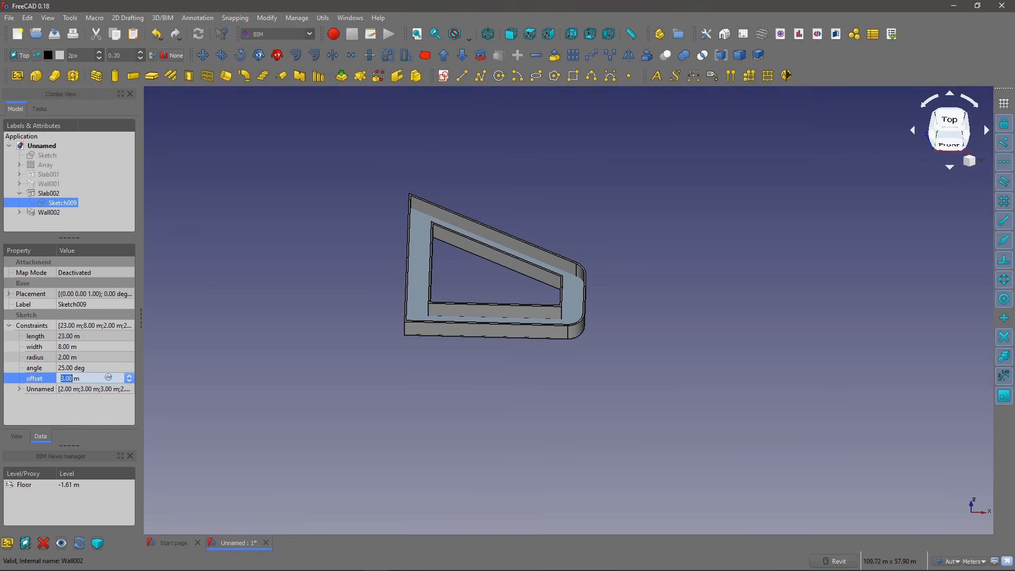
pyautogui.write('6')
pyautogui.press('Return')
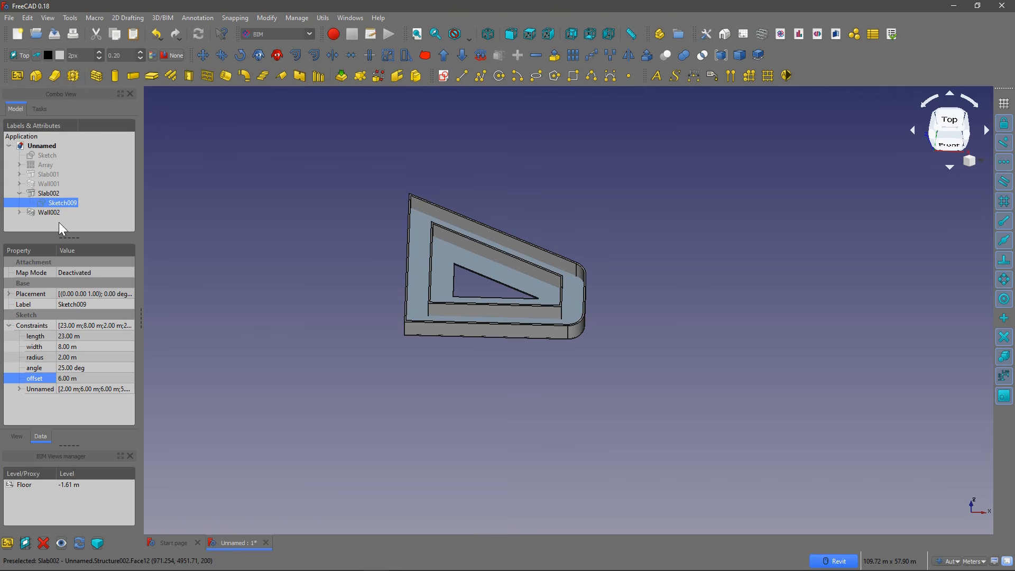
pyautogui.keyDown('shift'); pyautogui.moveTo(458, 287); pyautogui.dragTo(353, 280, button='middle'); pyautogui.keyUp('shift')
pyautogui.scroll(8, 502, 288)
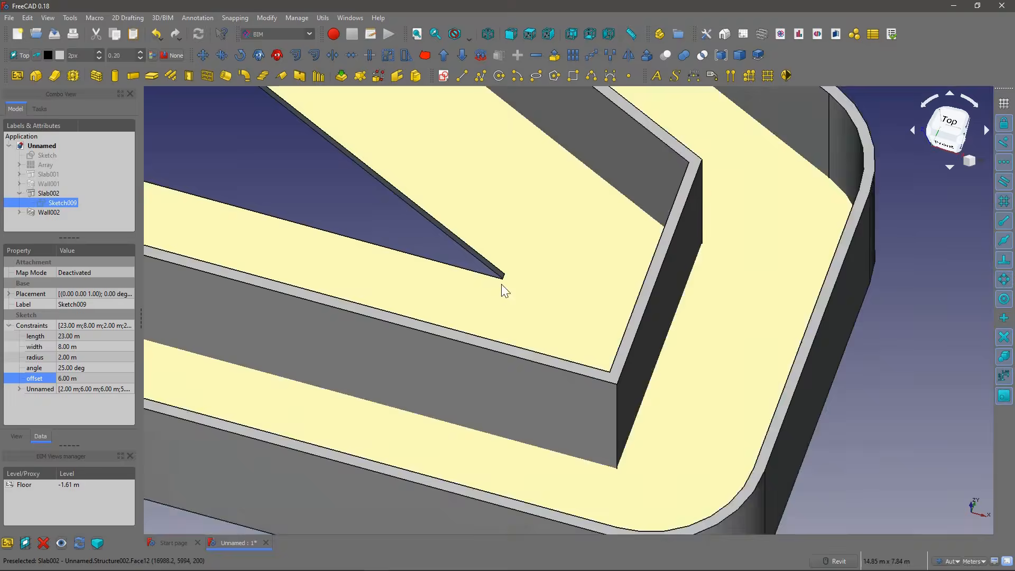
pyautogui.scroll(-4, 501, 284)
# Step: Set Sketch009's offset constraint to 5 m and check the inner wall around the opening
pyautogui.click(74, 379)
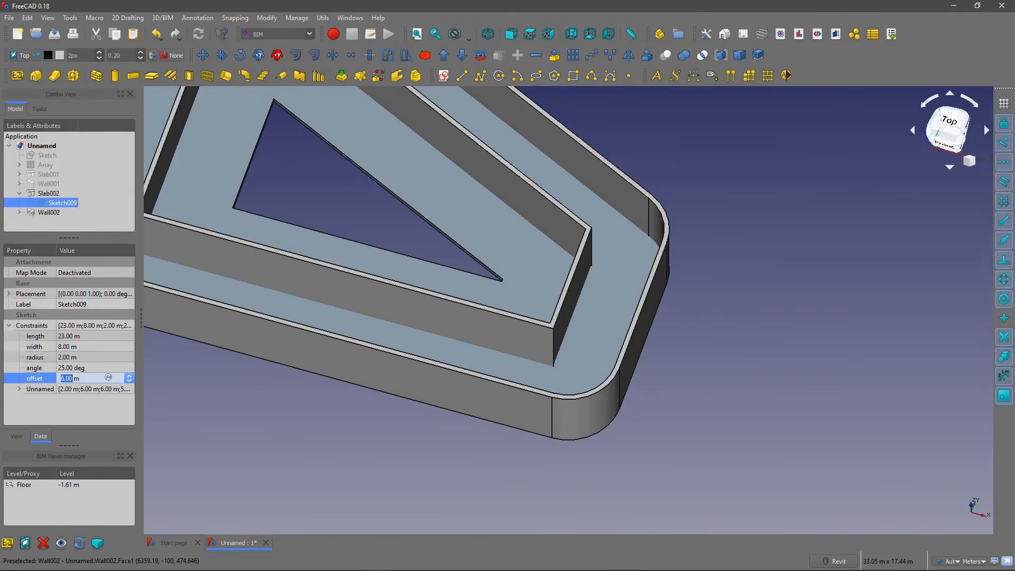
pyautogui.write('5')
pyautogui.press('Return')
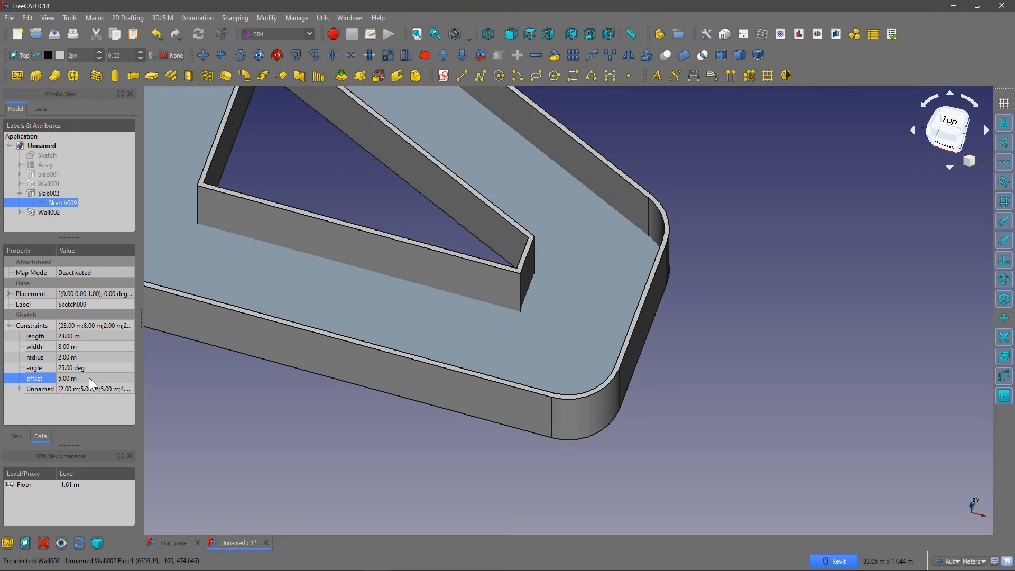
pyautogui.moveTo(503, 251); pyautogui.dragTo(500, 319, button='middle')
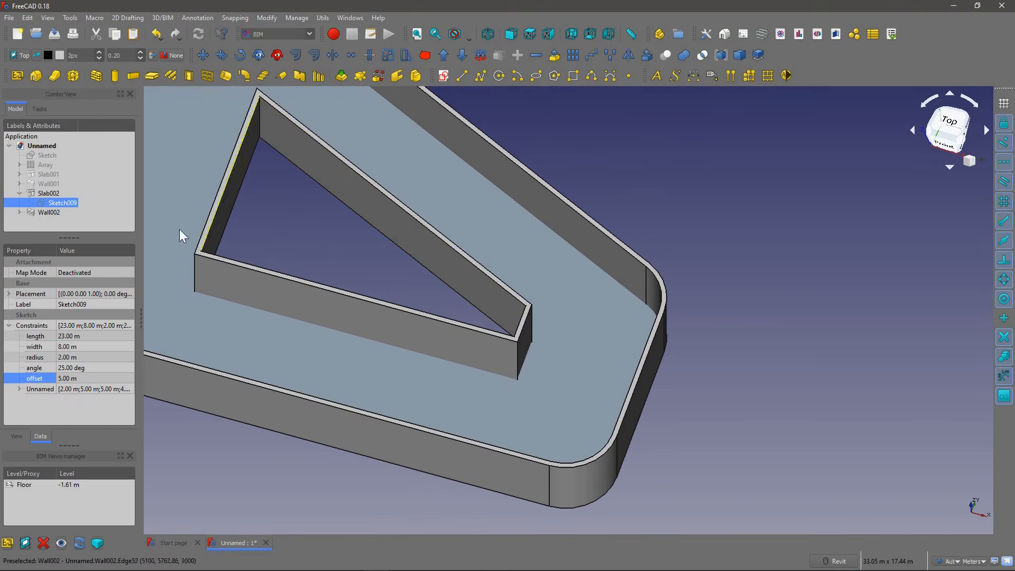
# Step: Open Sketch009, examine the inner shape's constraints and offsets, and return to the 3D model of the slab and walls
pyautogui.doubleClick(62, 202)
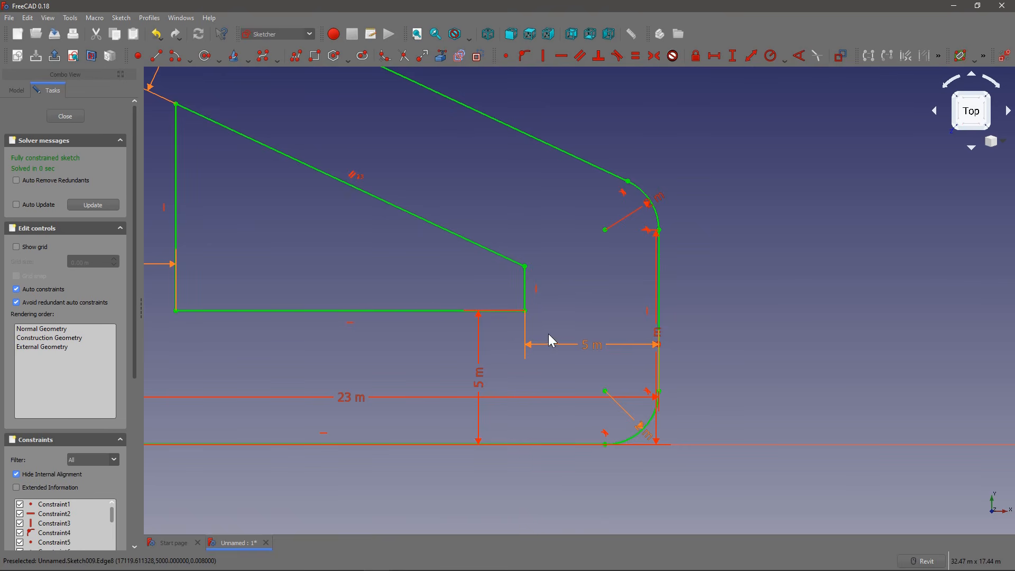
pyautogui.moveTo(325, 292)
pyautogui.mouseDown(button='middle')
pyautogui.moveTo(338, 270)
pyautogui.moveTo(349, 274)
pyautogui.mouseUp(button='middle')
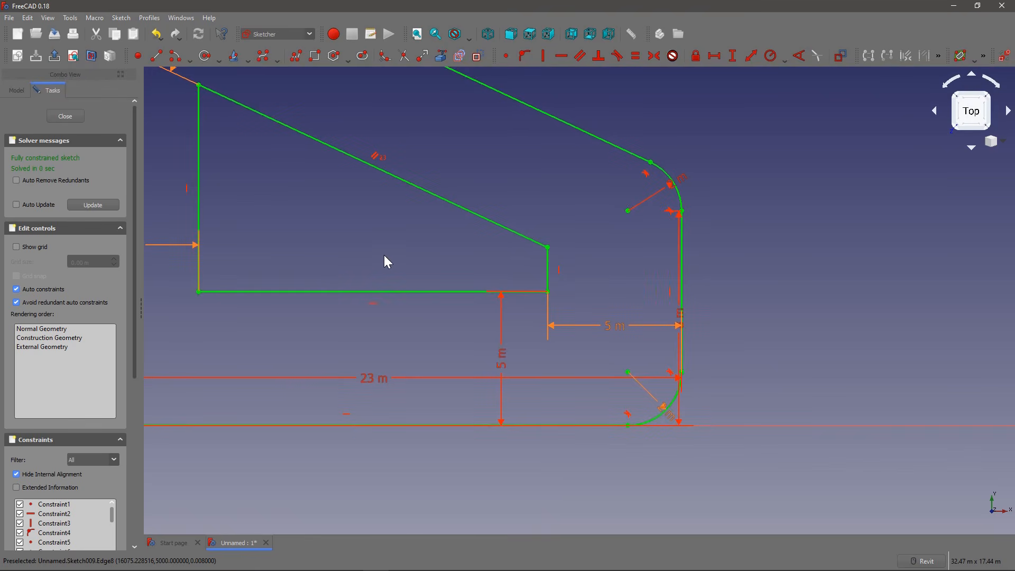
pyautogui.scroll(-2, 463, 249)
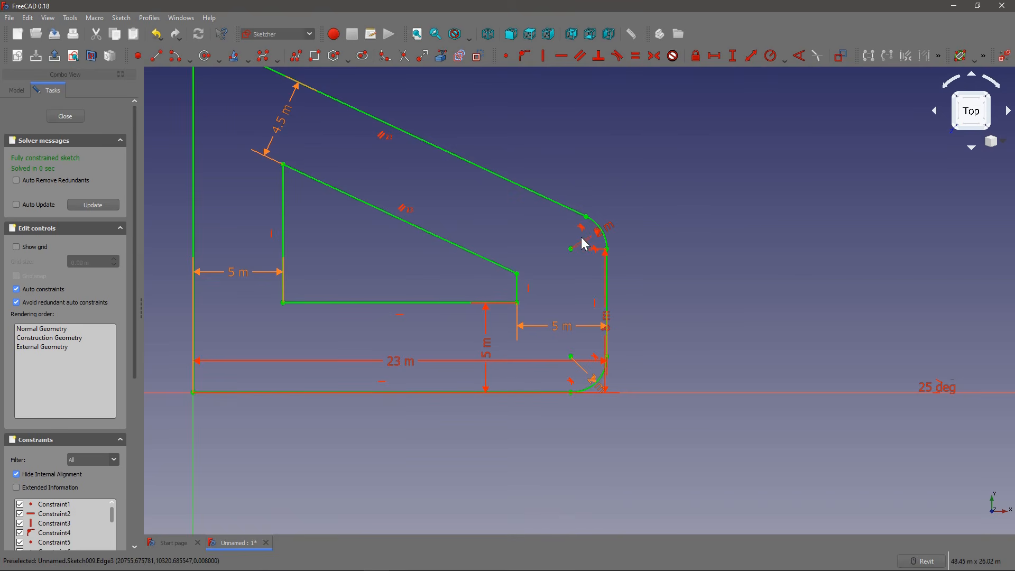
pyautogui.scroll(4, 589, 233)
pyautogui.click(66, 117)
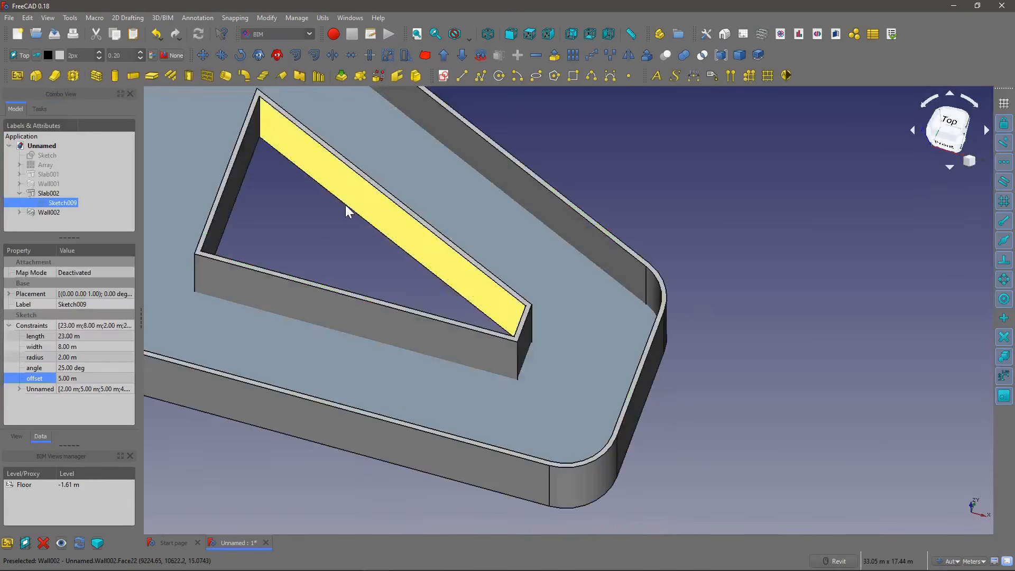
pyautogui.scroll(-6, 337, 219)
pyautogui.moveTo(331, 254)
pyautogui.keyDown('shift'); pyautogui.mouseDown(button='middle')
pyautogui.moveTo(333, 208)
pyautogui.moveTo(364, 178)
pyautogui.moveTo(373, 207)
pyautogui.mouseUp(button='middle'); pyautogui.keyUp('shift')
pyautogui.scroll(4, 307, 247)
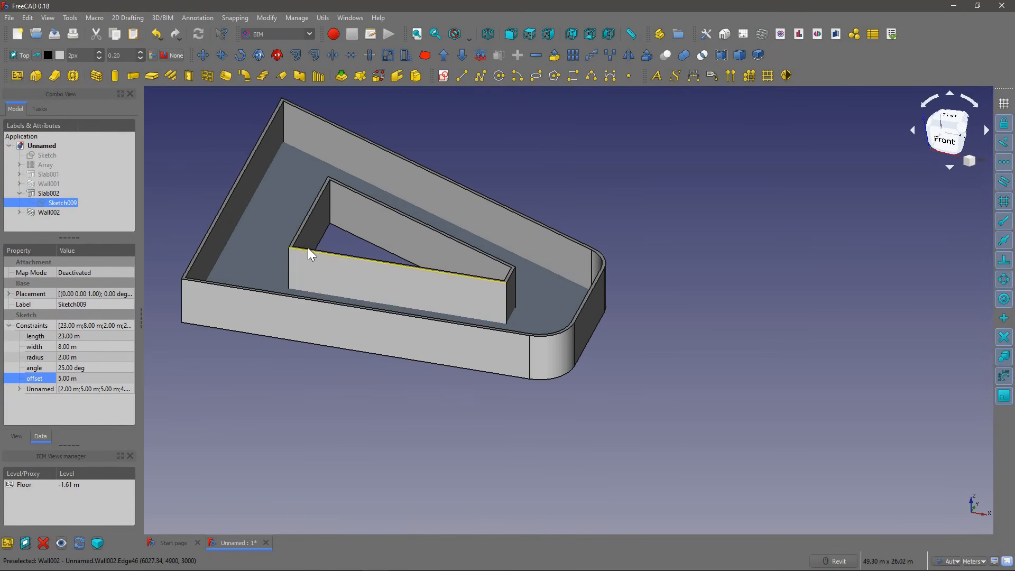
pyautogui.click(207, 75)
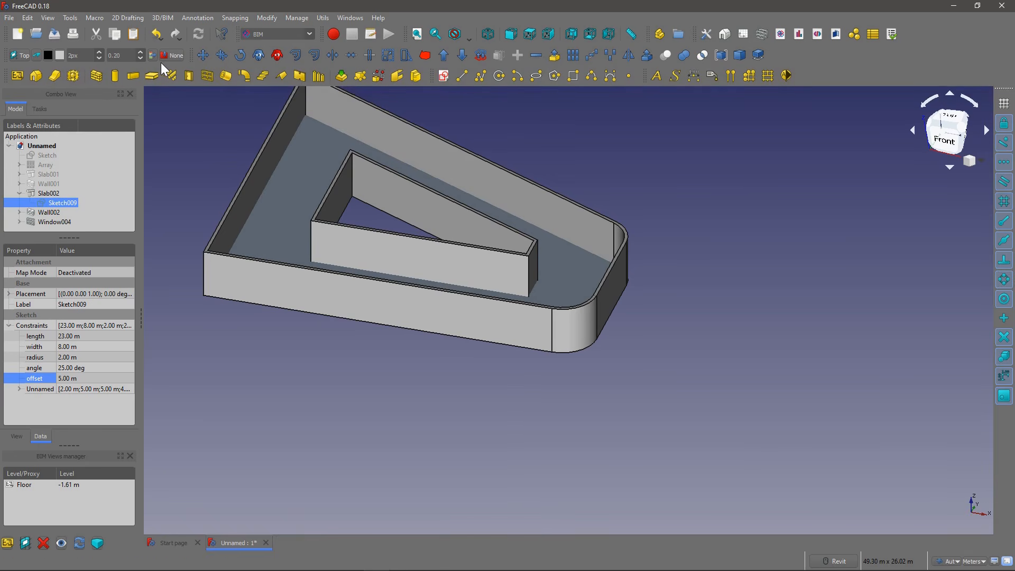
pyautogui.click(210, 72)
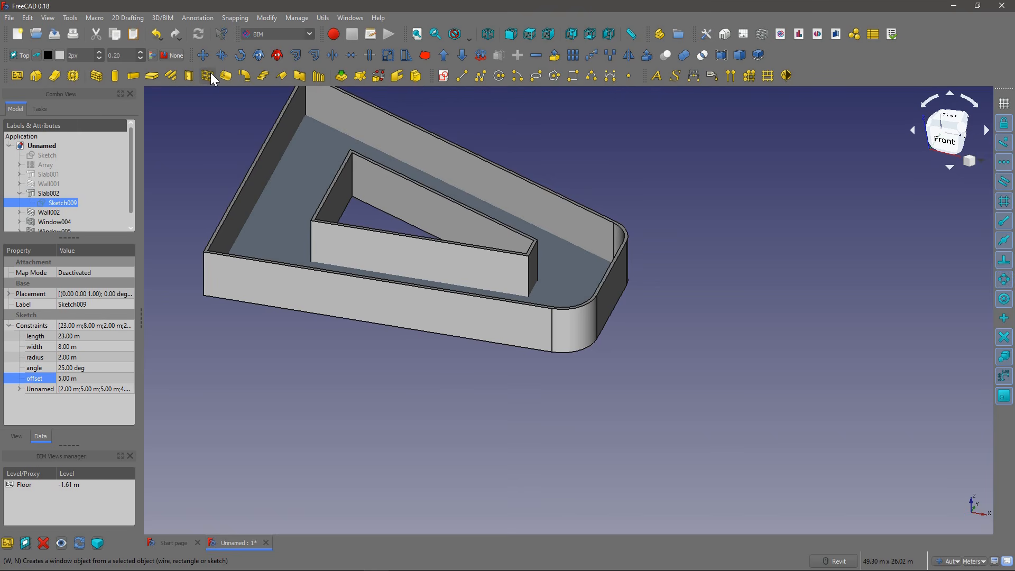
pyautogui.click(55, 213)
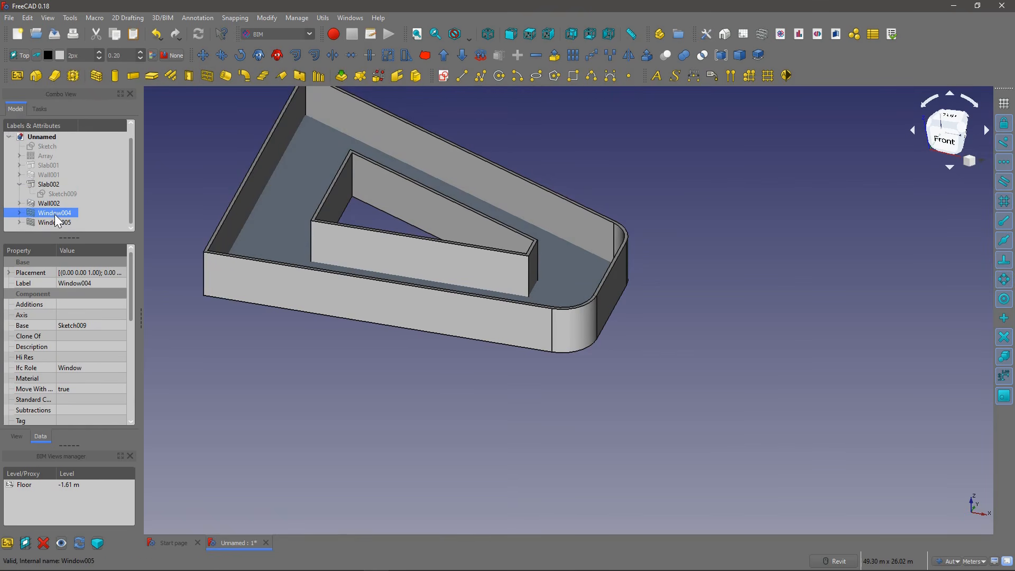
pyautogui.press('Delete')
pyautogui.click(58, 223)
pyautogui.press('Delete')
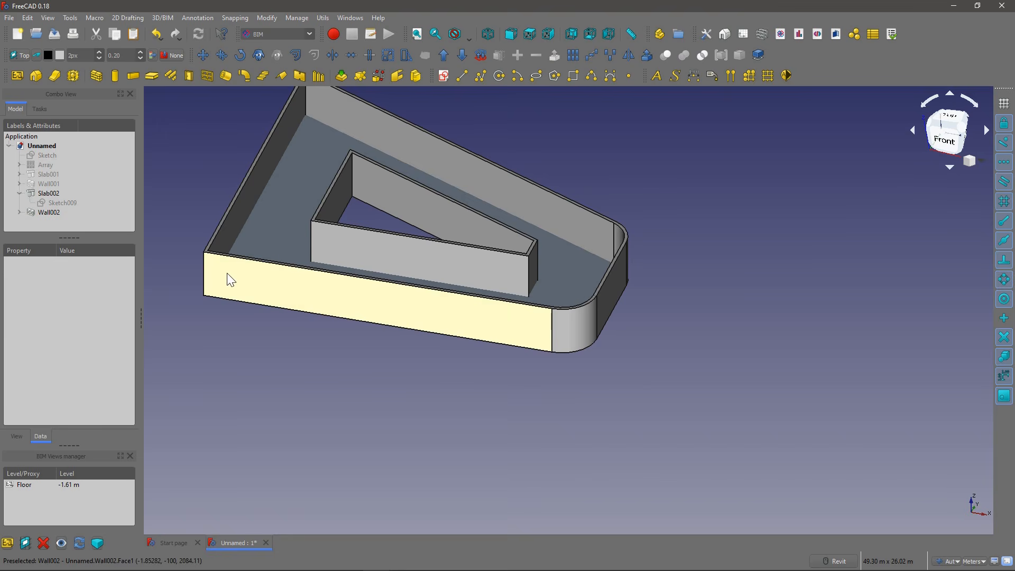
# Step: Place a fixed window 1.00 m wide and 1.60 m high on the long front face of Wall002
pyautogui.click(284, 287)
pyautogui.click(207, 76)
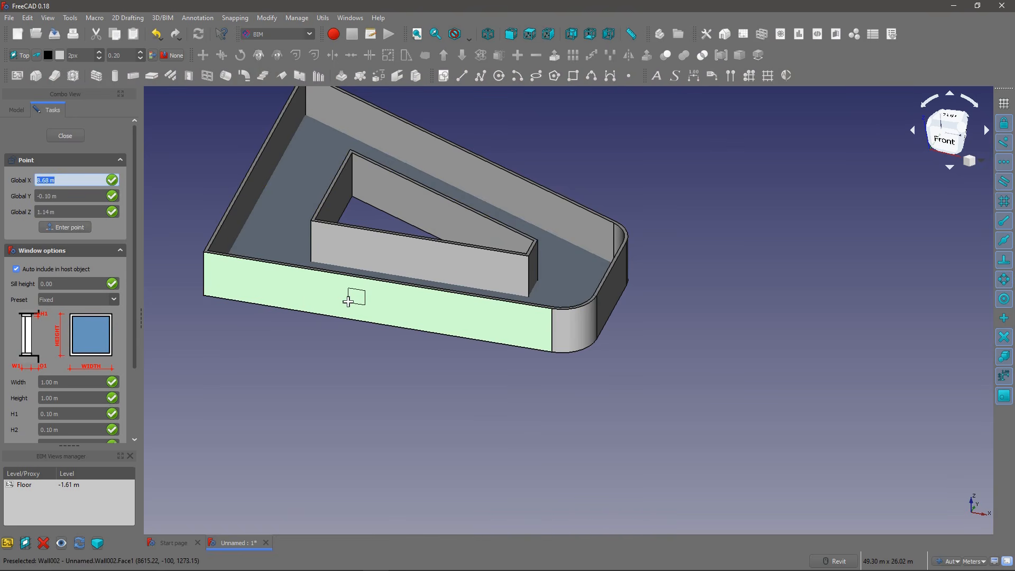
pyautogui.click(130, 455)
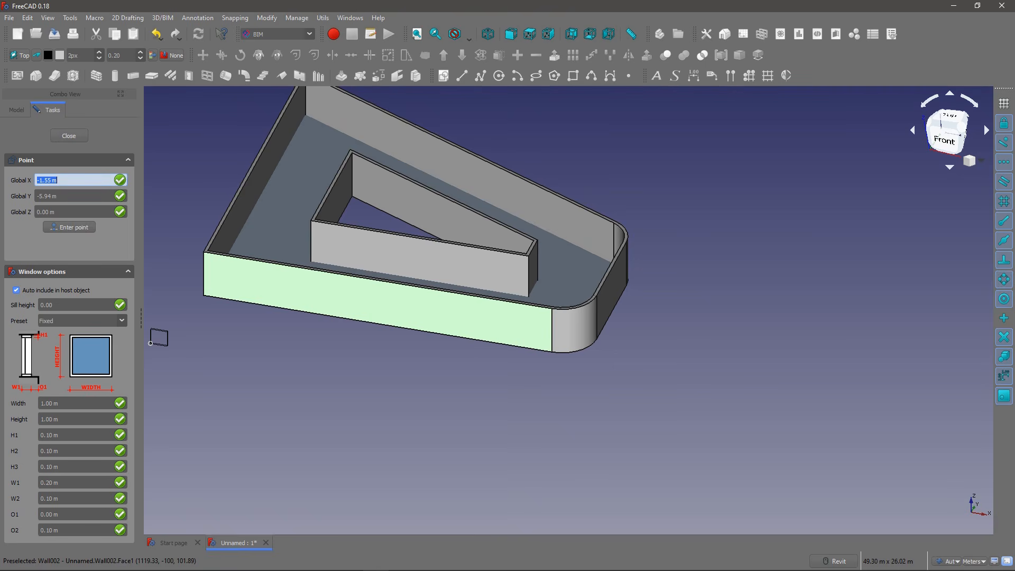
pyautogui.click(39, 417)
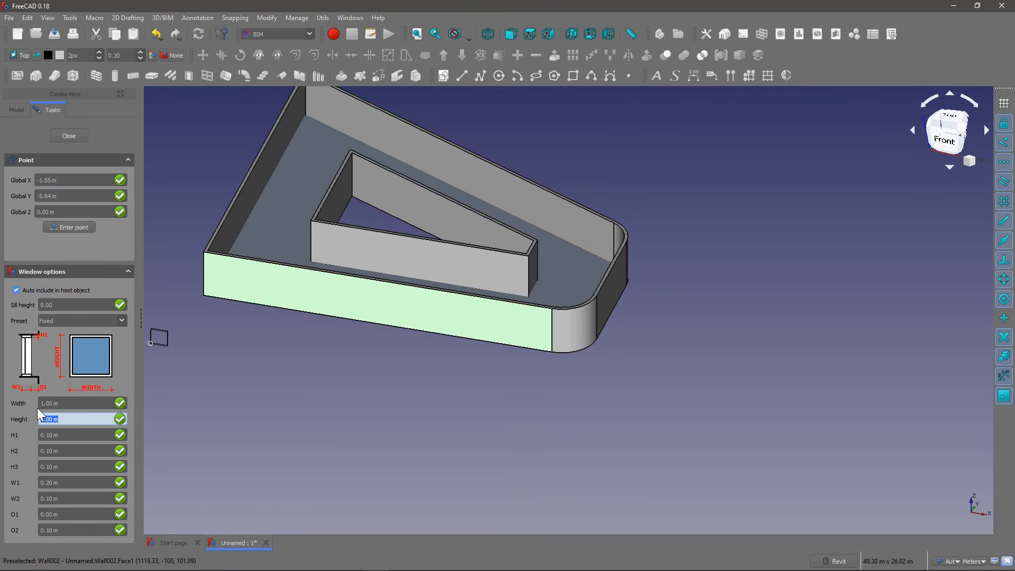
pyautogui.write('1')
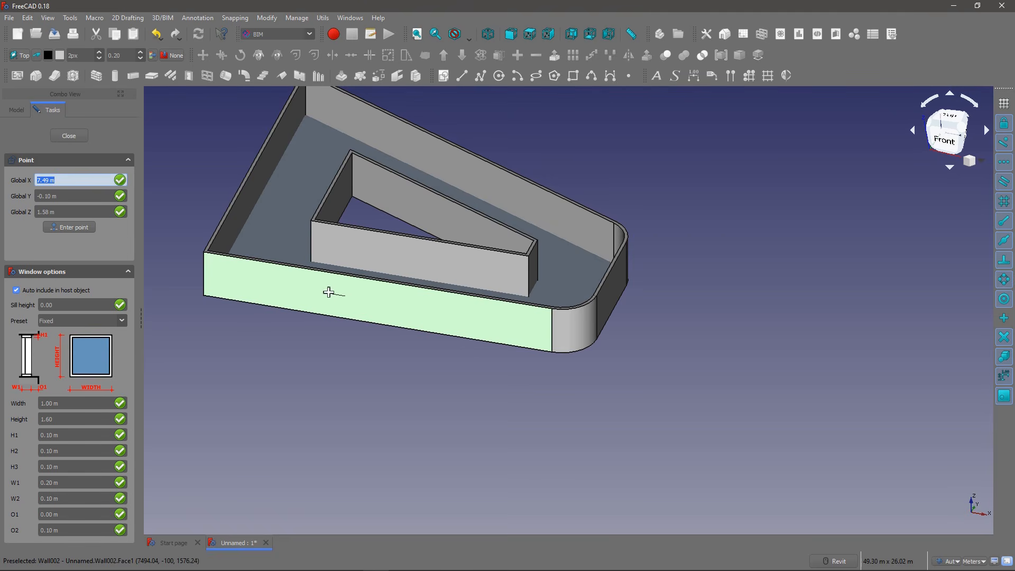
pyautogui.scroll(2, 324, 299)
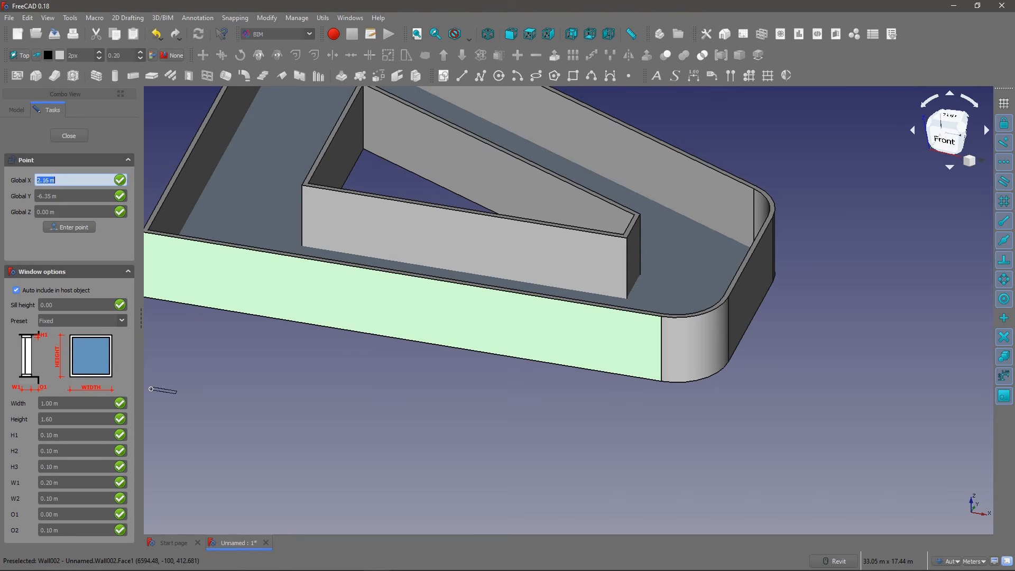
pyautogui.click(63, 420)
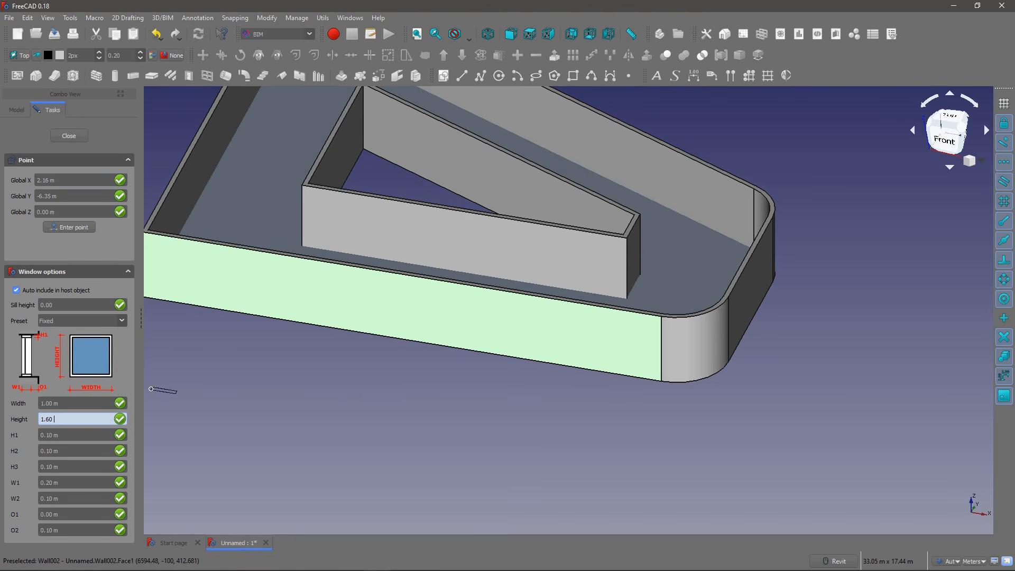
pyautogui.write('m')
pyautogui.click(60, 403)
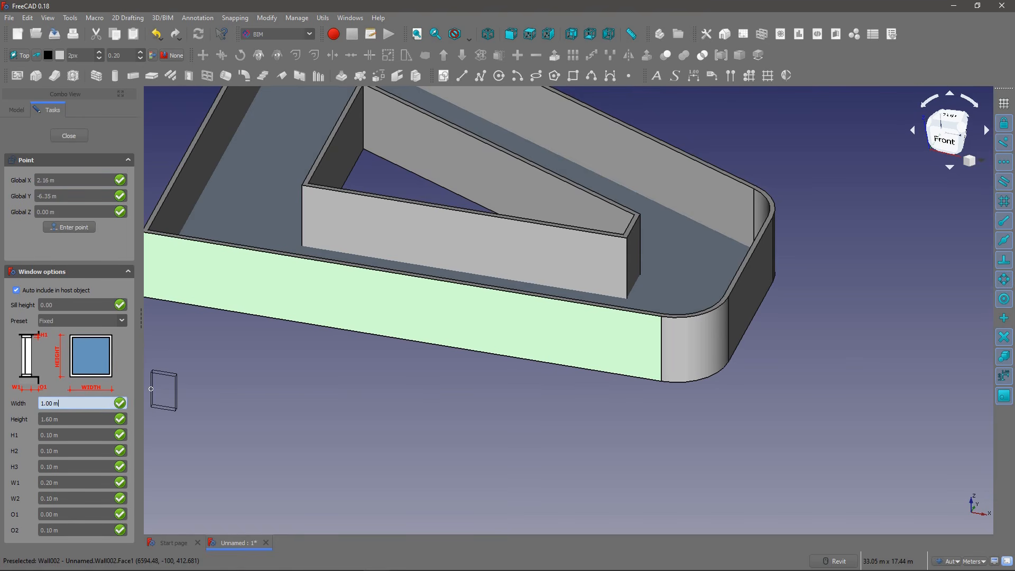
pyautogui.scroll(2, 333, 300)
pyautogui.click(334, 318)
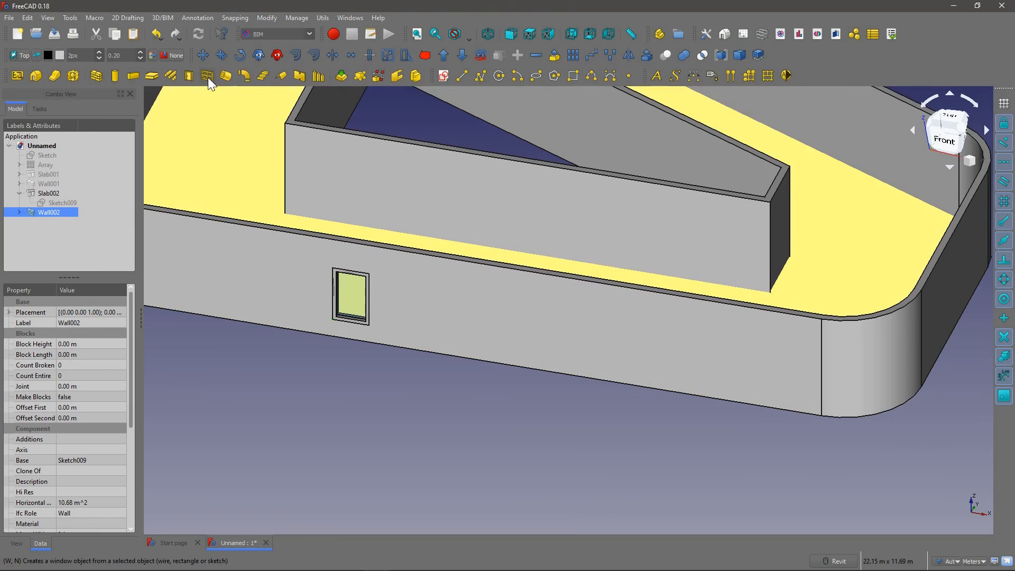
# Step: Copy Window004 with the Move tool about 1.15 m in X along the front wall
pyautogui.scroll(2, 310, 275)
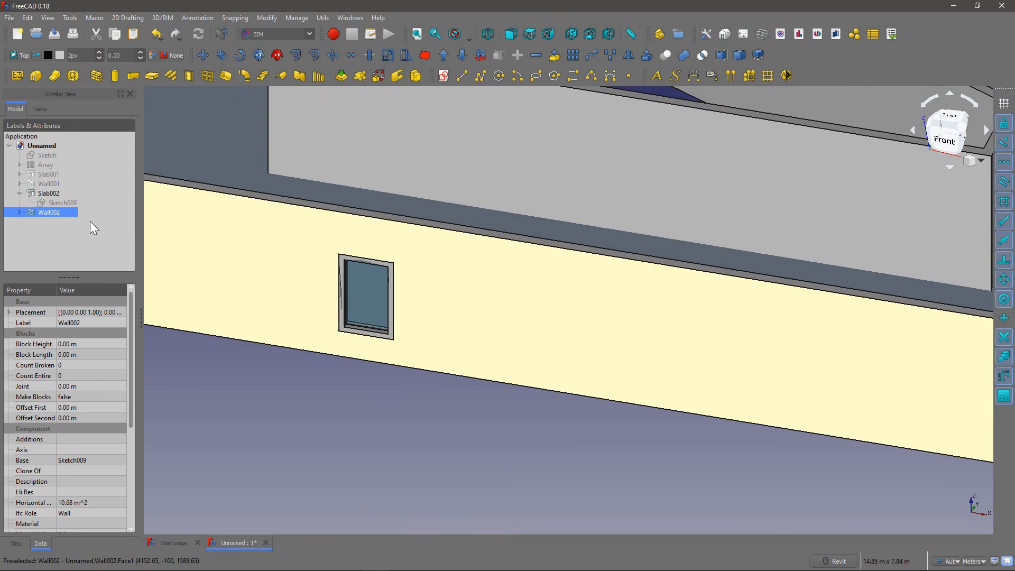
pyautogui.click(19, 212)
pyautogui.click(63, 232)
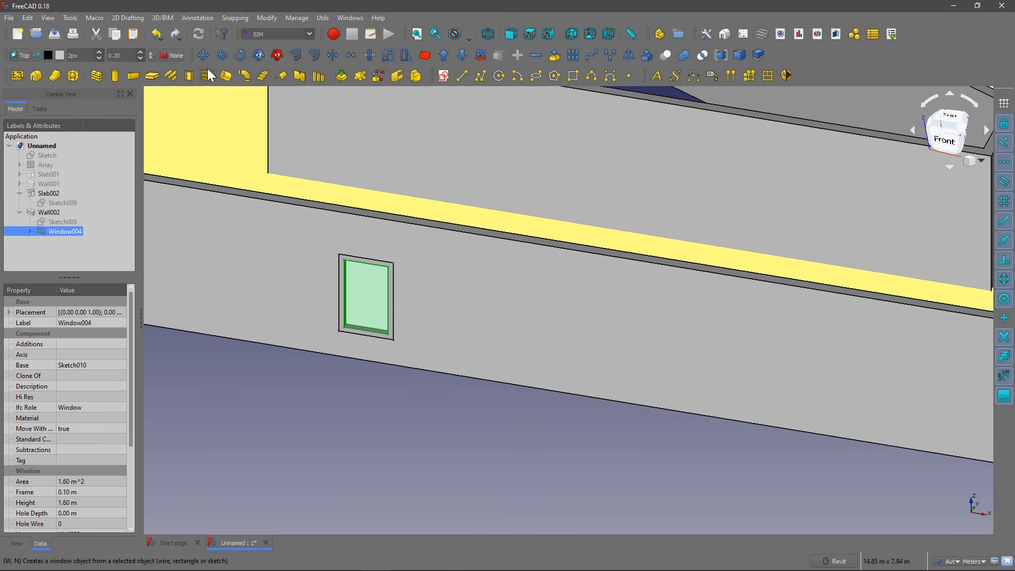
pyautogui.click(222, 55)
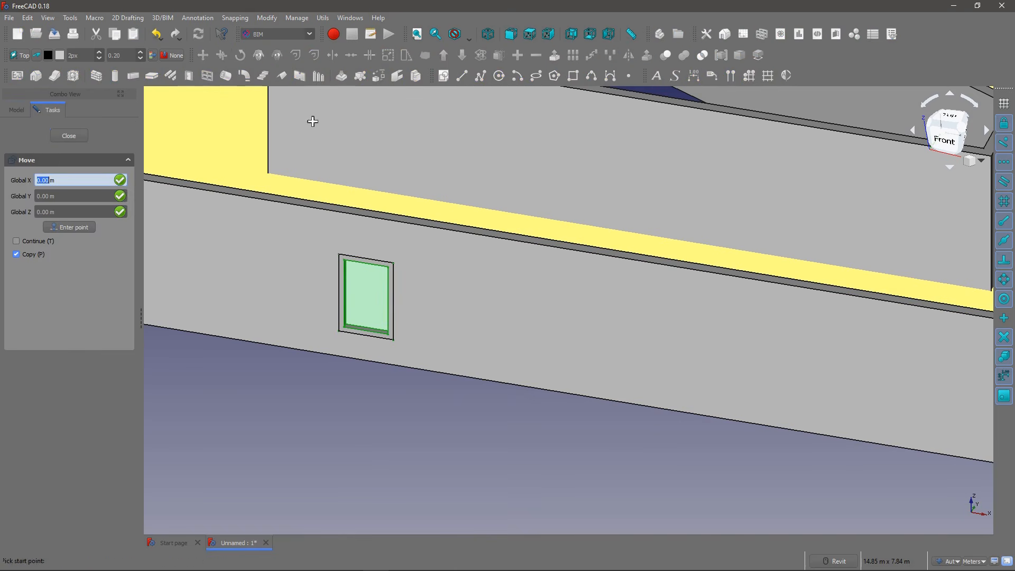
pyautogui.click(352, 359)
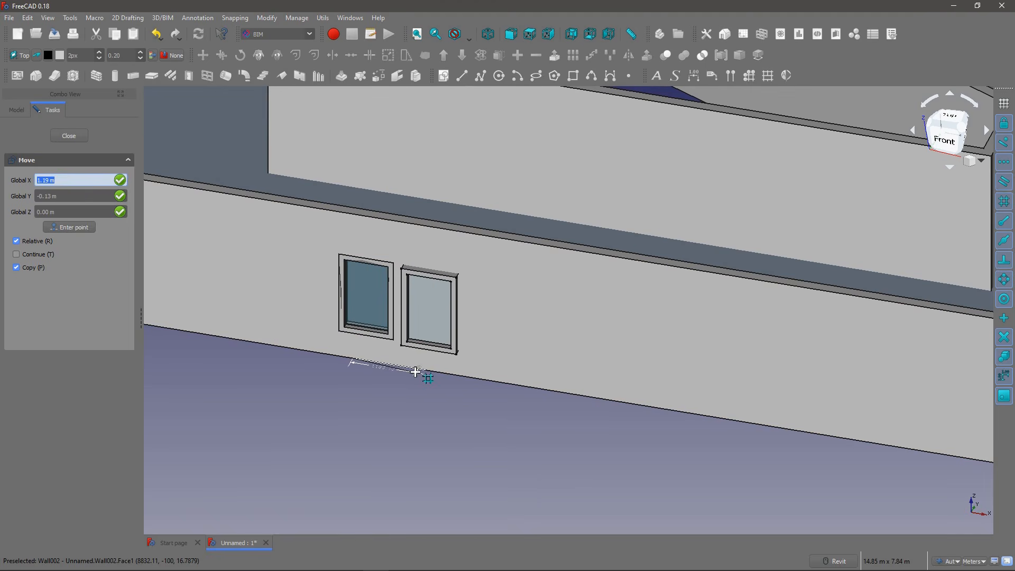
pyautogui.press('shift')
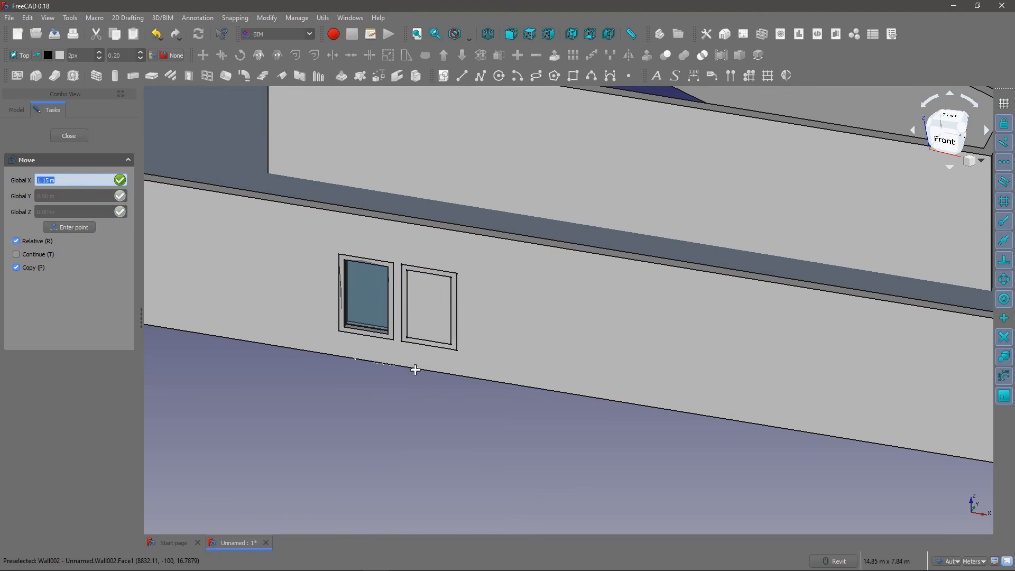
pyautogui.click(444, 359)
# Step: Compare the copied window with the original in the front wall and delete the copy, Window005
pyautogui.keyDown('shift'); pyautogui.moveTo(417, 307); pyautogui.dragTo(385, 311, button='middle'); pyautogui.keyUp('shift')
pyautogui.scroll(-2, 376, 255)
pyautogui.scroll(8, 366, 240)
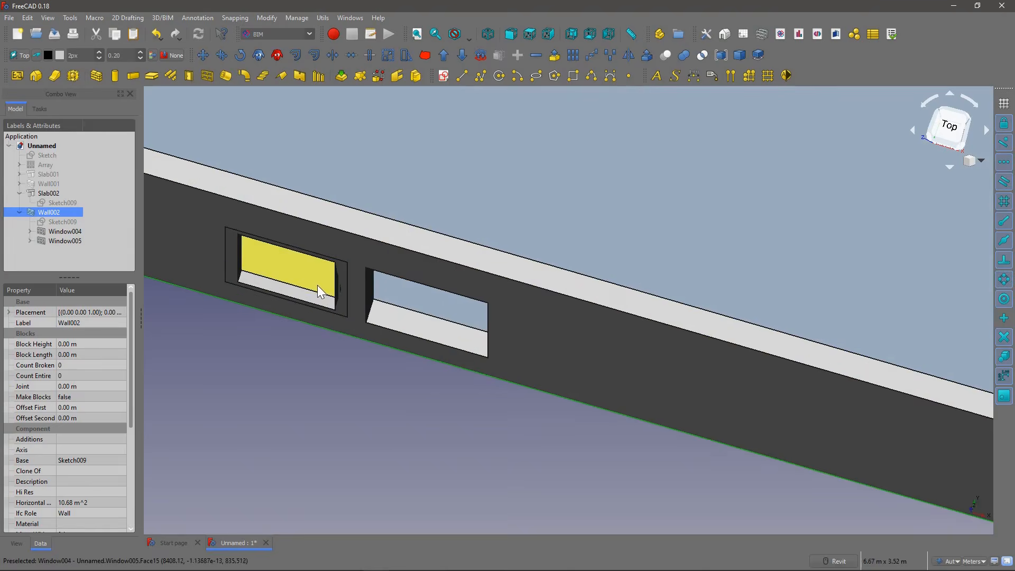
pyautogui.click(65, 241)
pyautogui.scroll(-3, 297, 284)
pyautogui.keyDown('shift'); pyautogui.moveTo(297, 285); pyautogui.dragTo(320, 219, button='middle'); pyautogui.keyUp('shift')
pyautogui.click(65, 231)
pyautogui.click(63, 240)
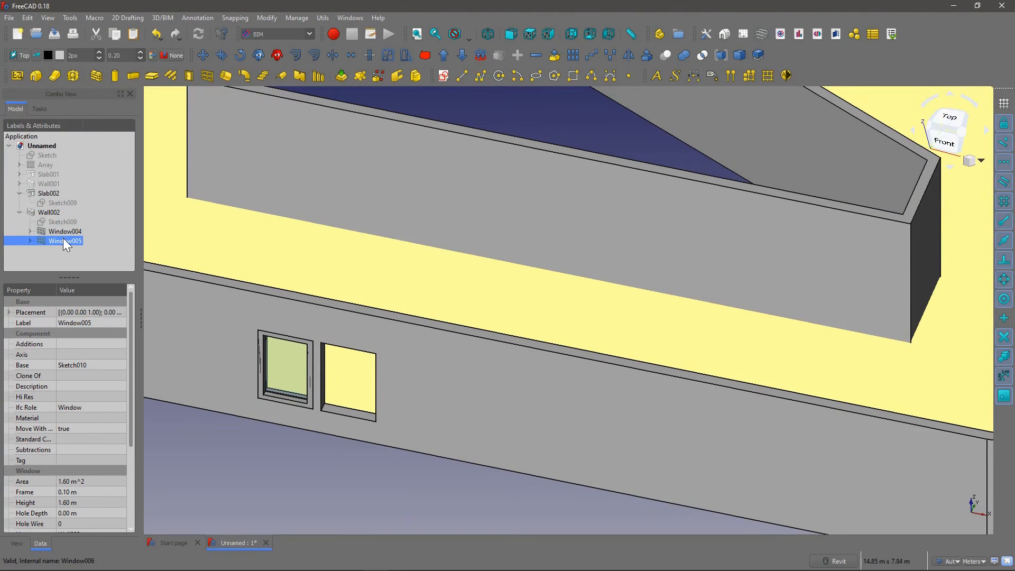
pyautogui.press('Delete')
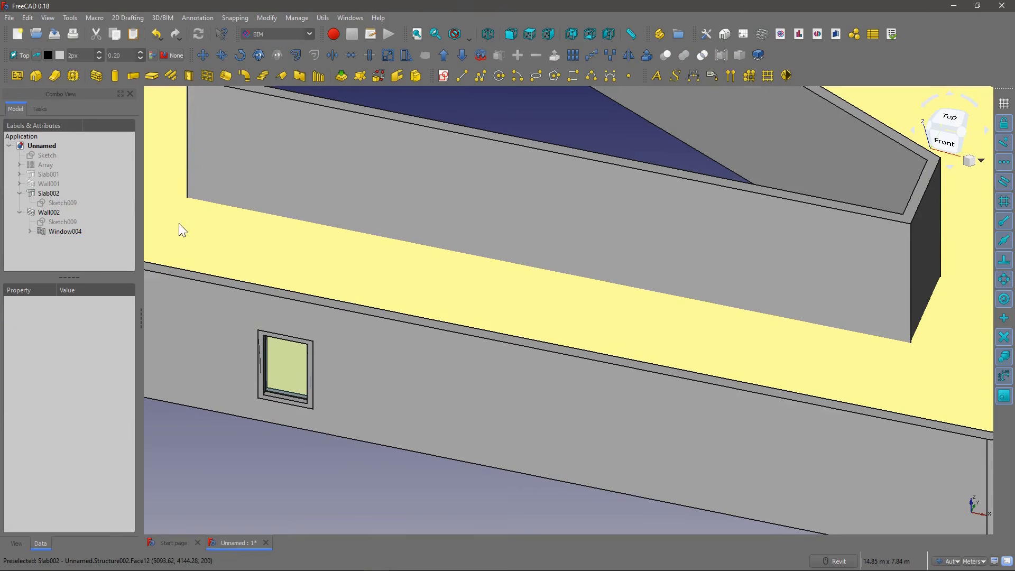
# Step: Clone Window004 in place in the front wall, closing the Move task without shifting the clone
pyautogui.click(57, 231)
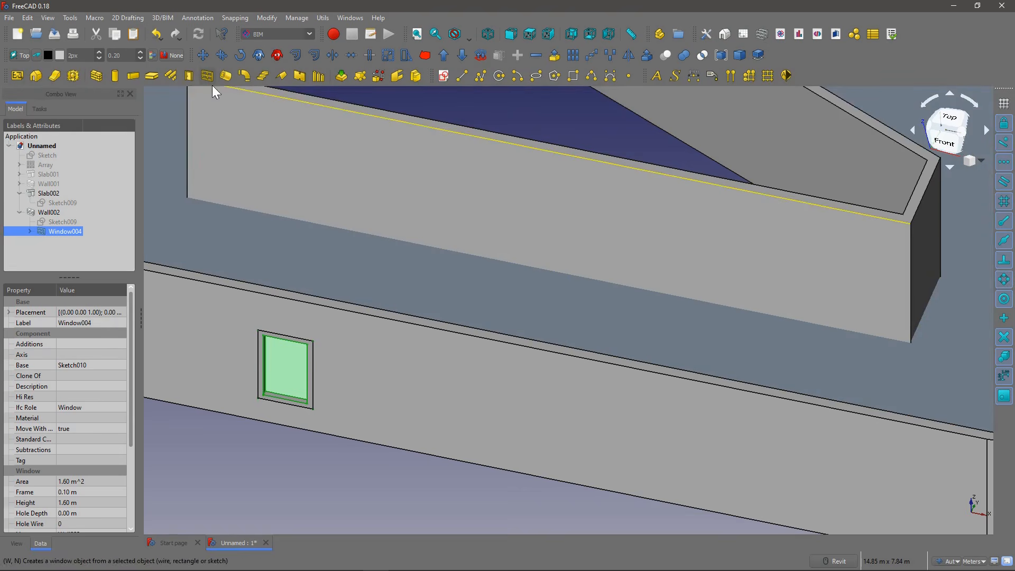
pyautogui.keyDown('shift'); pyautogui.moveTo(254, 203); pyautogui.dragTo(341, 221, button='middle'); pyautogui.keyUp('shift')
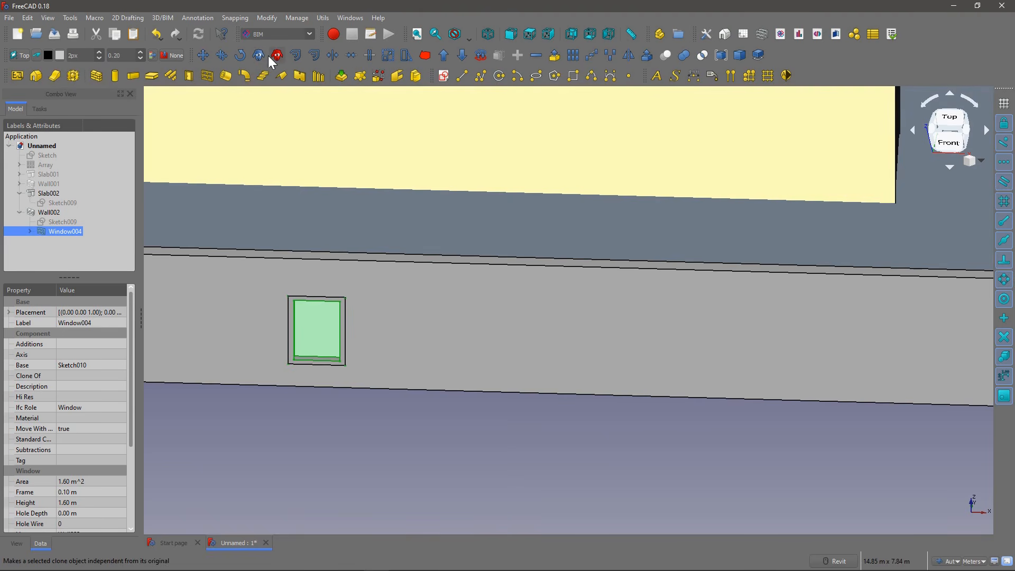
pyautogui.click(259, 55)
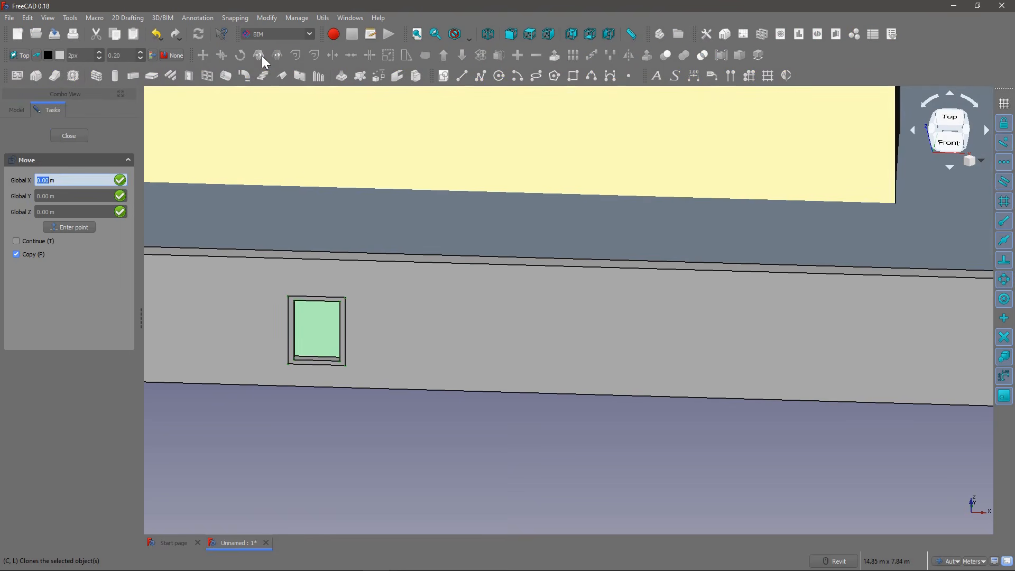
pyautogui.click(63, 137)
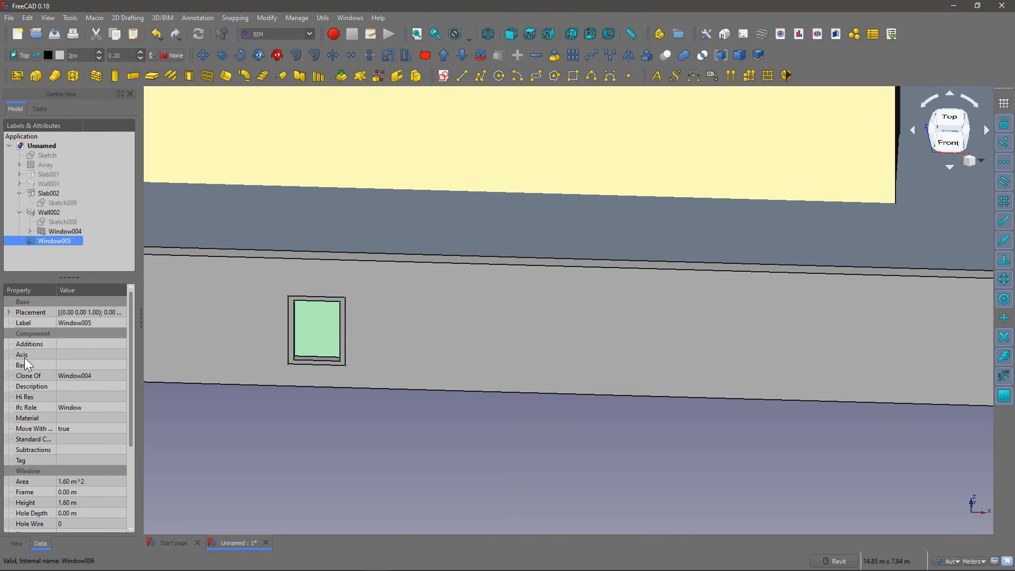
# Step: Compare the clone's properties with Window004 and set Wall002 as the host of Window005
pyautogui.scroll(-4, 241, 243)
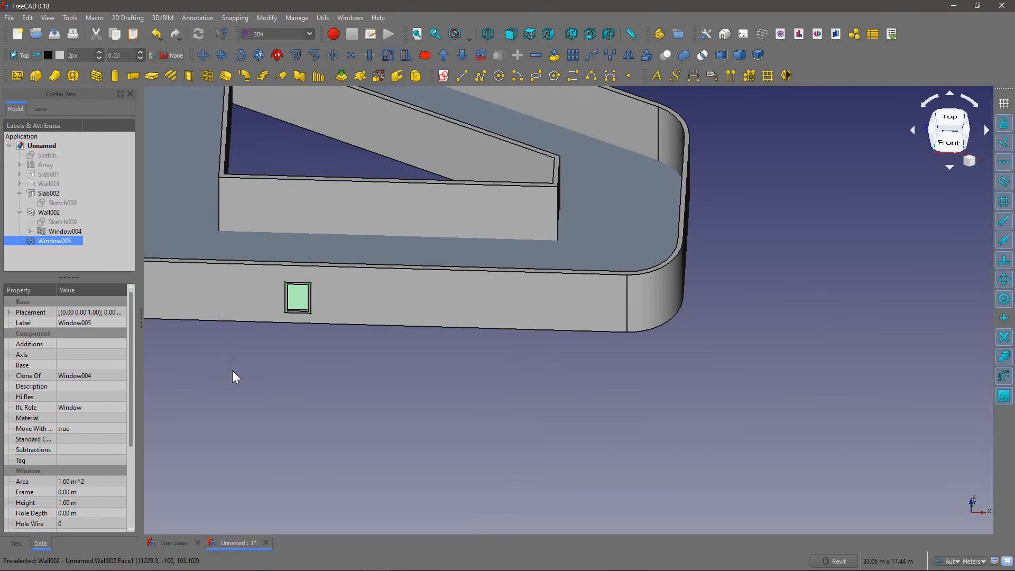
pyautogui.click(64, 232)
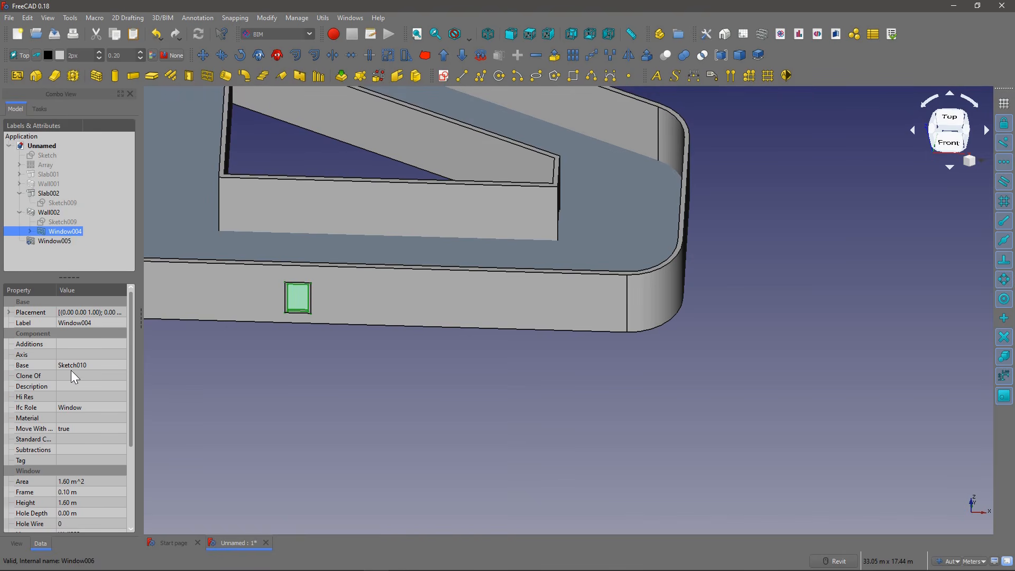
pyautogui.scroll(-4, 115, 370)
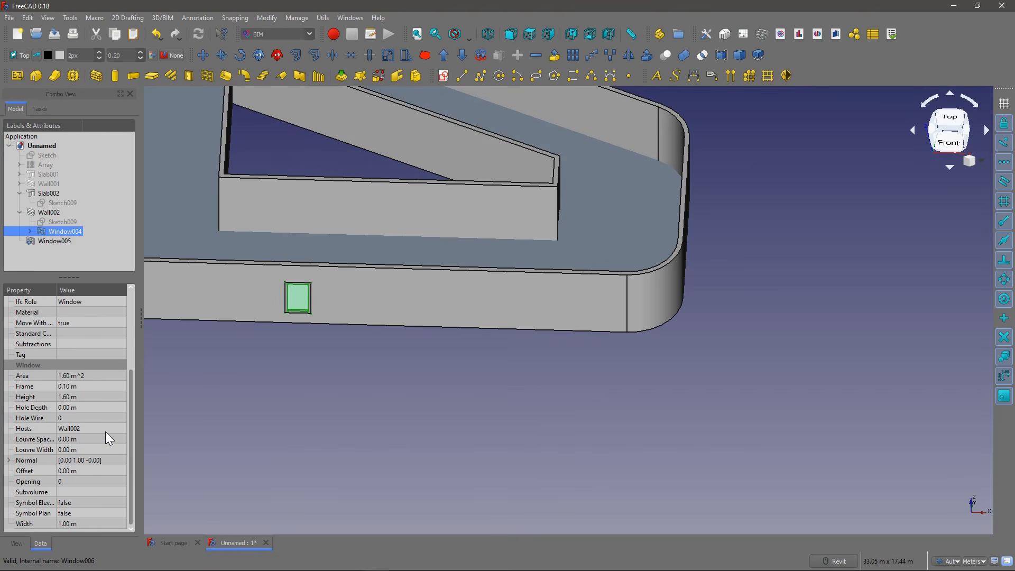
pyautogui.click(55, 241)
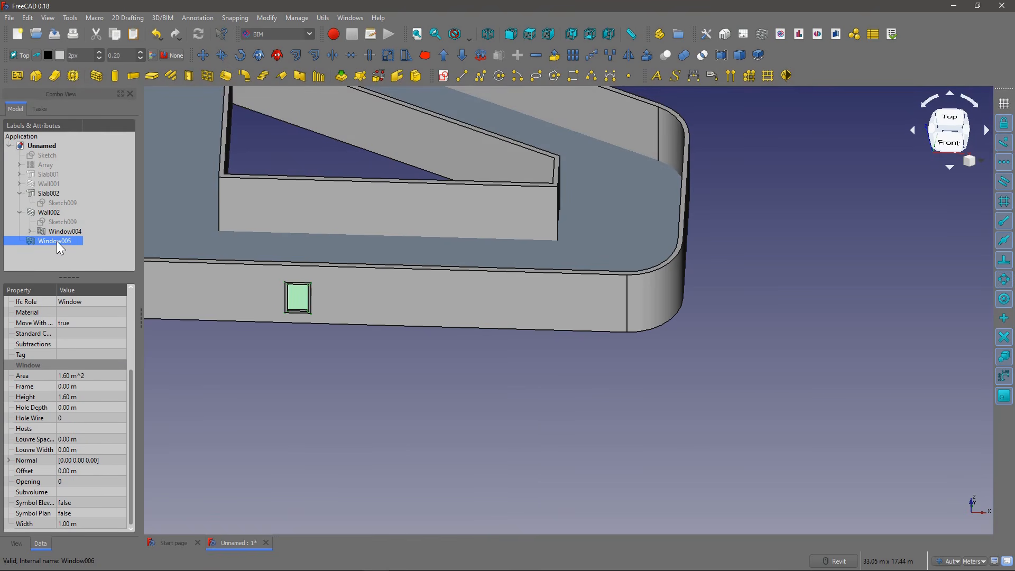
pyautogui.click(75, 428)
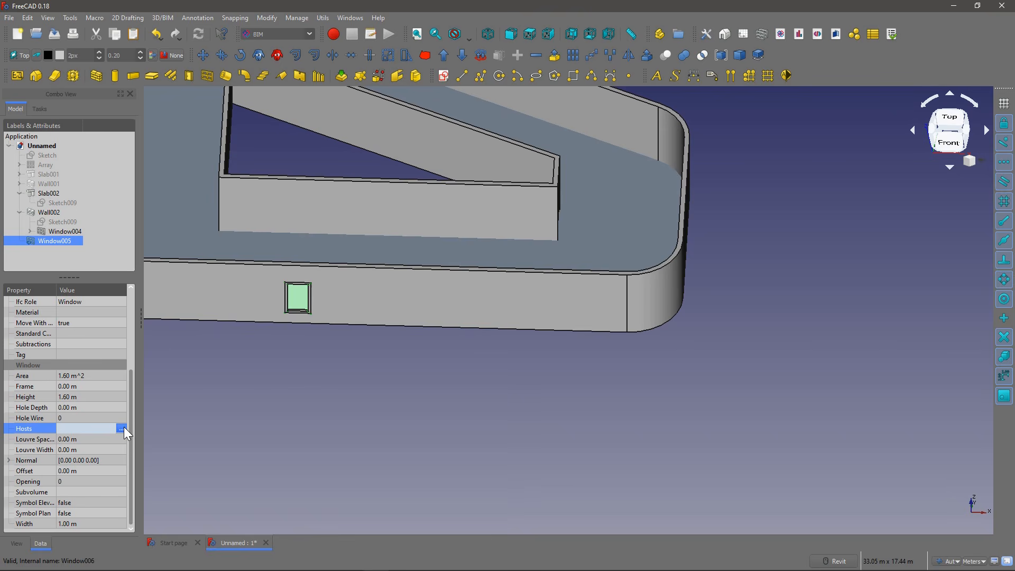
pyautogui.click(121, 428)
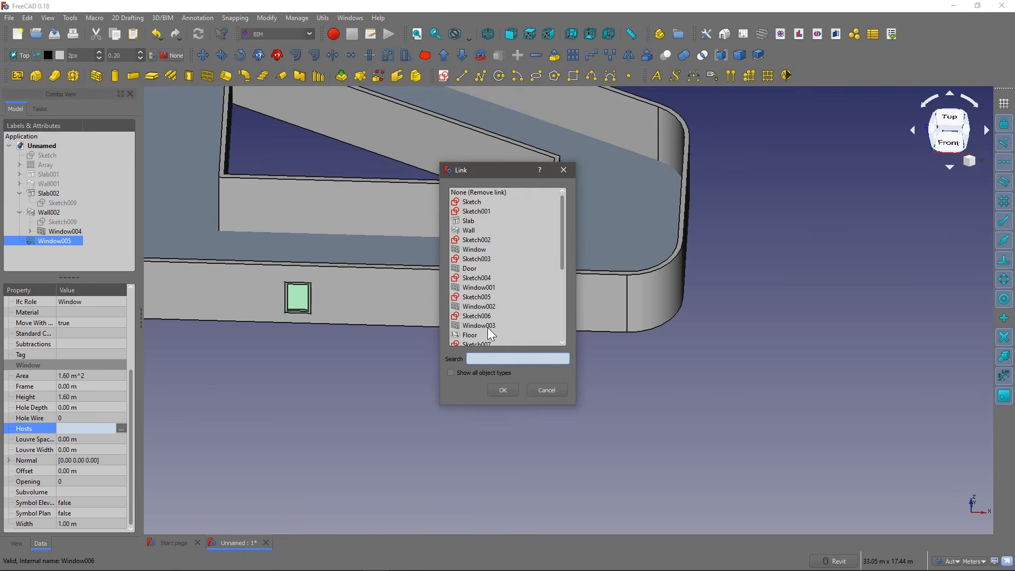
pyautogui.write('wa')
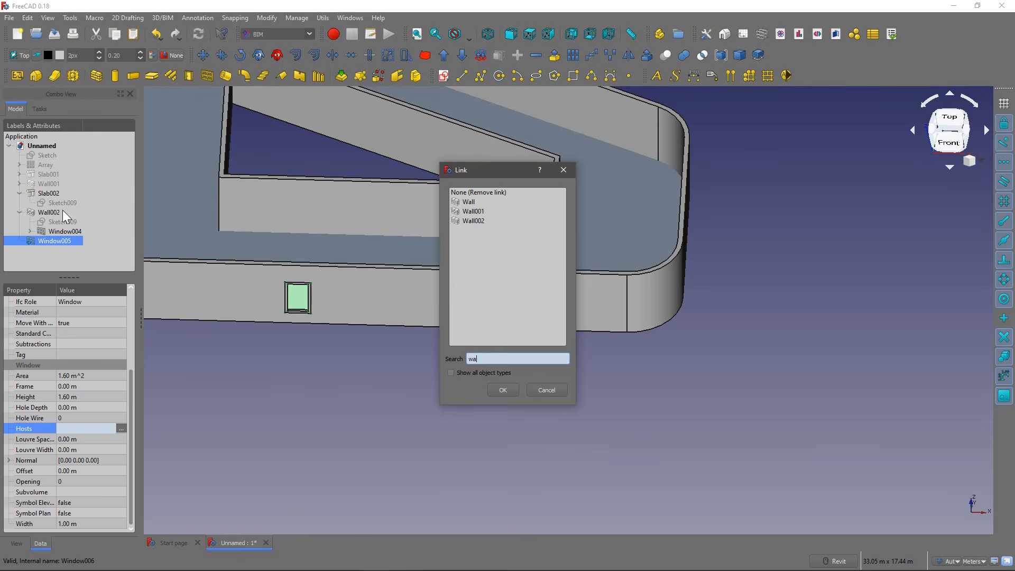
pyautogui.click(475, 221)
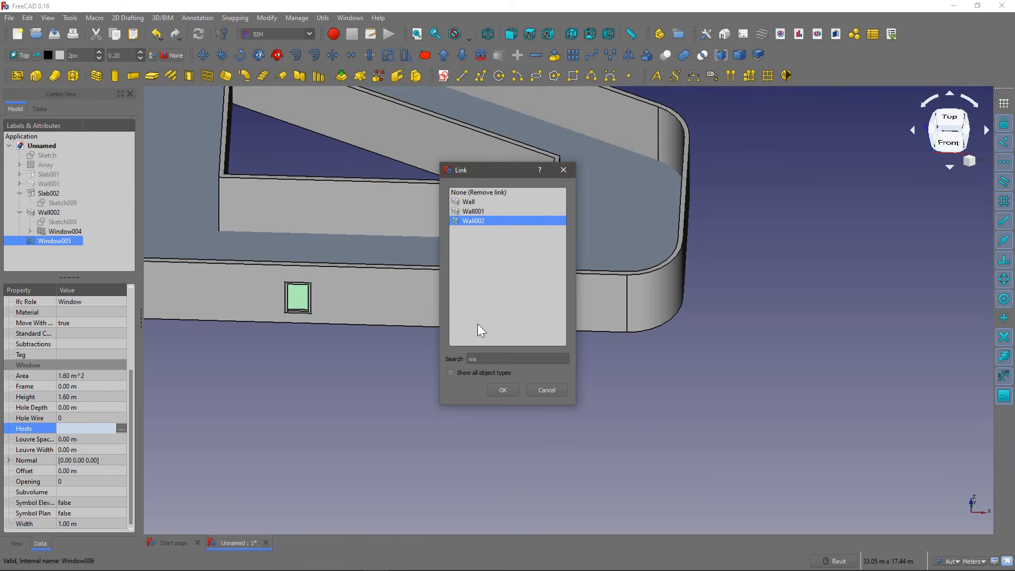
pyautogui.click(501, 390)
# Step: Rename Wall002 as external wall
pyautogui.click(52, 210)
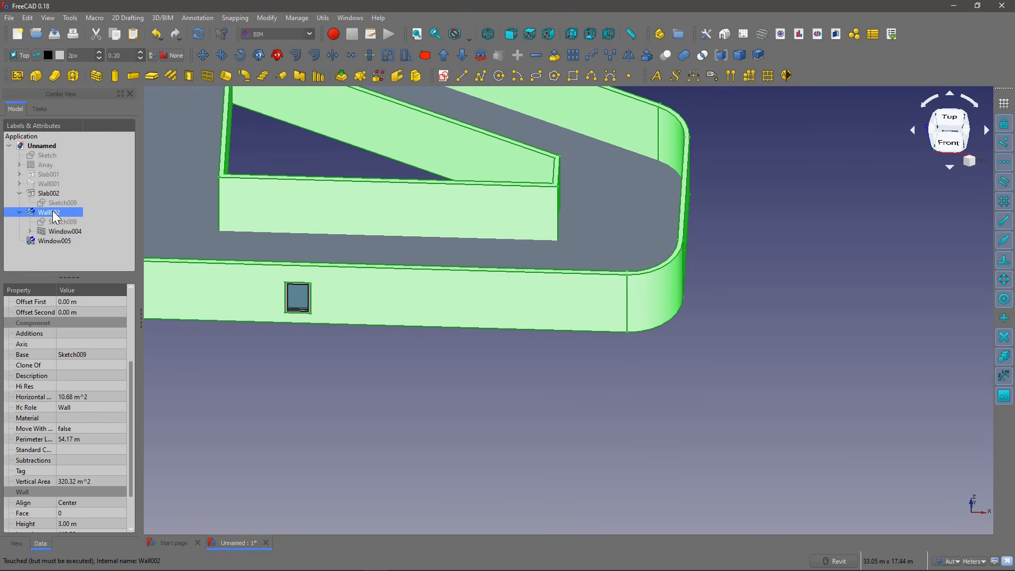
pyautogui.click(52, 210)
pyautogui.write('external wall')
pyautogui.press('Return')
# Step: Set the X position of the cloned window Window005 to 2 m along the external wall
pyautogui.click(72, 241)
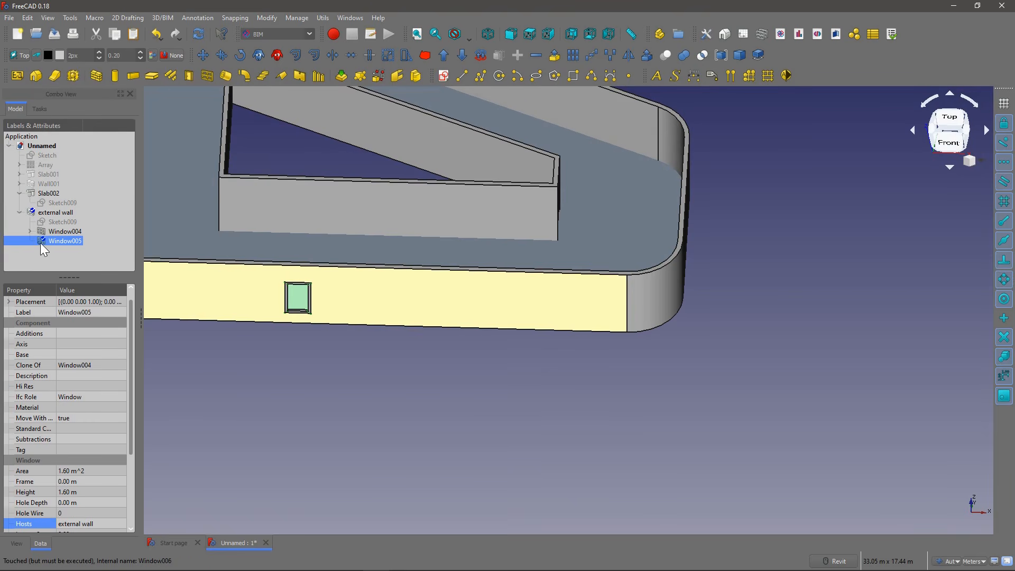
pyautogui.click(42, 246)
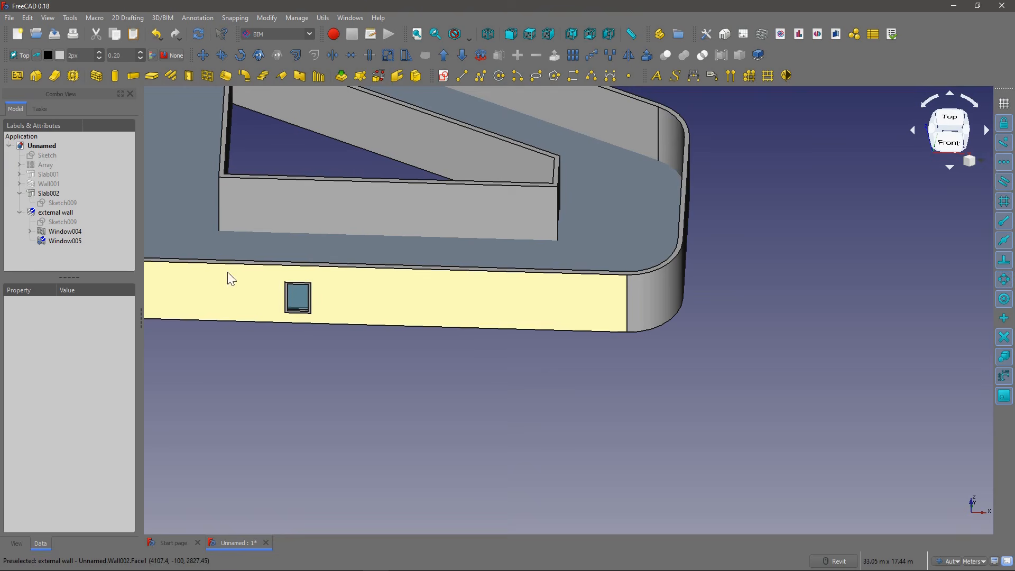
pyautogui.click(67, 242)
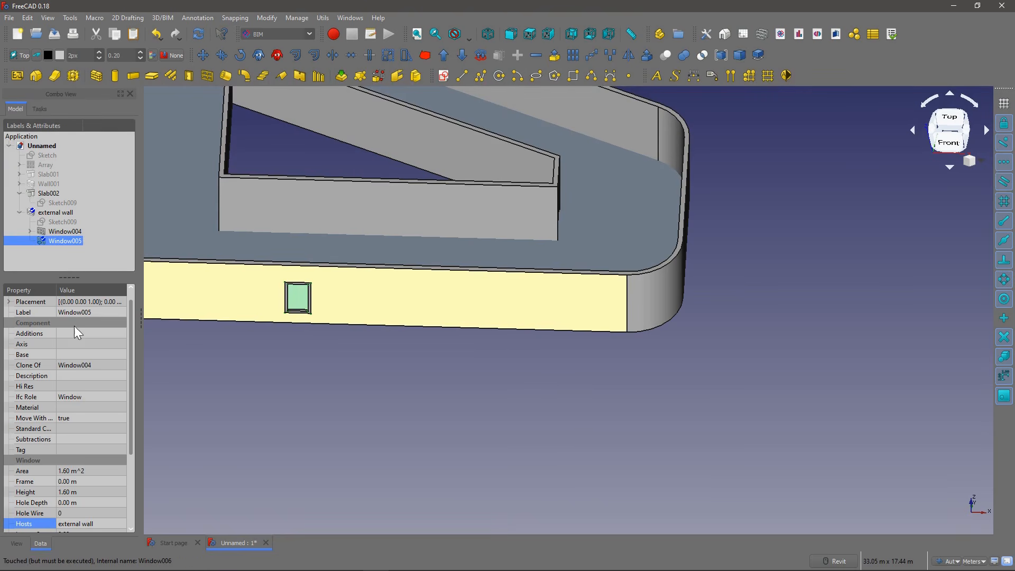
pyautogui.click(10, 301)
pyautogui.click(19, 333)
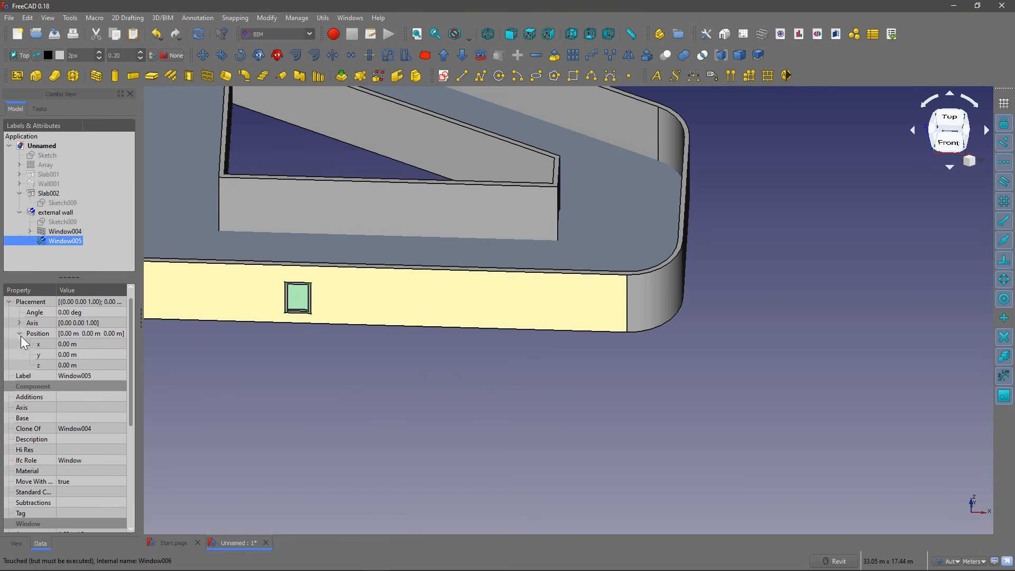
pyautogui.doubleClick(89, 343)
pyautogui.write('2')
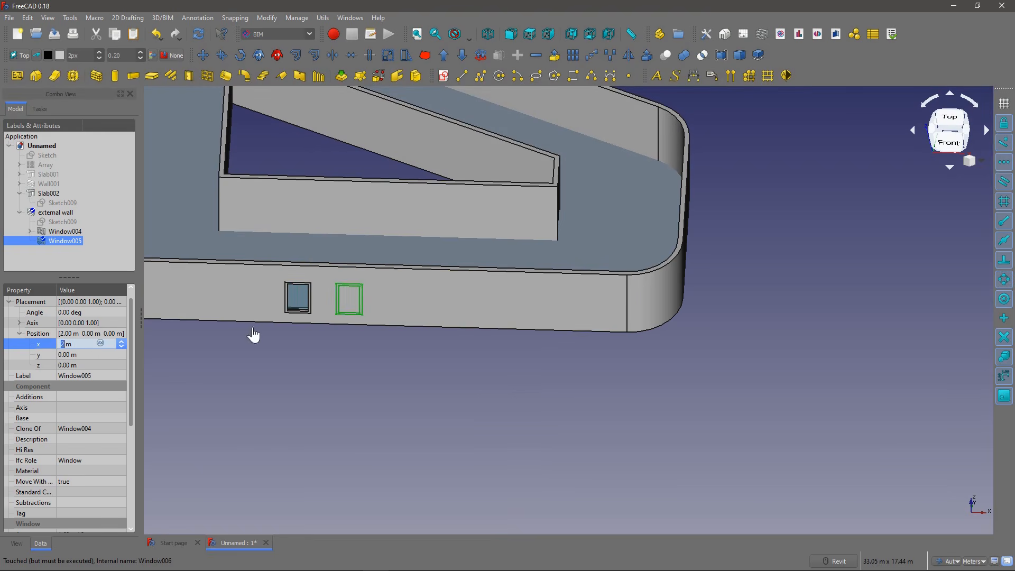
pyautogui.click(253, 334)
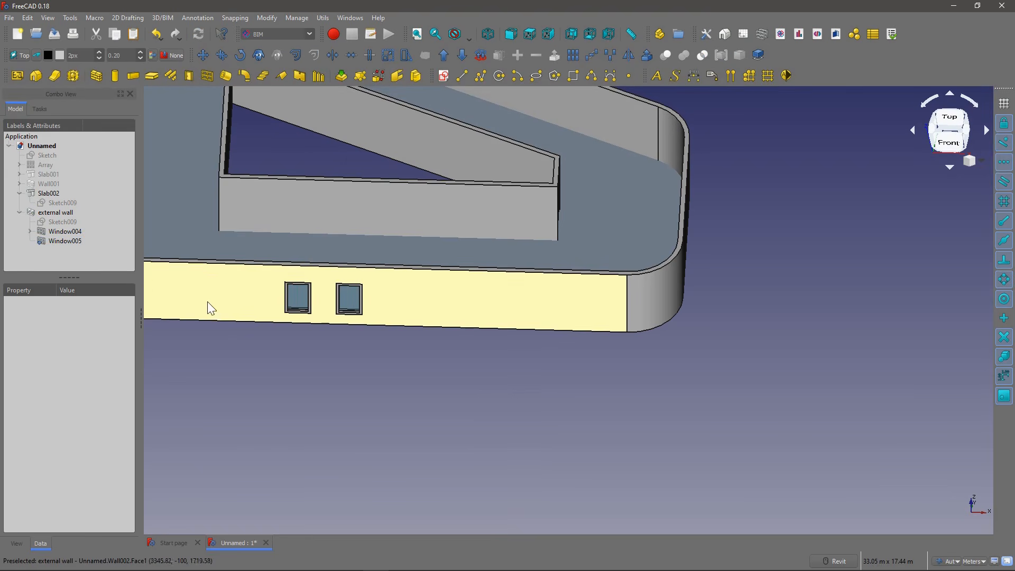
# Step: Create an orthogonal array from Window005 and set its X interval to 2 m
pyautogui.click(66, 241)
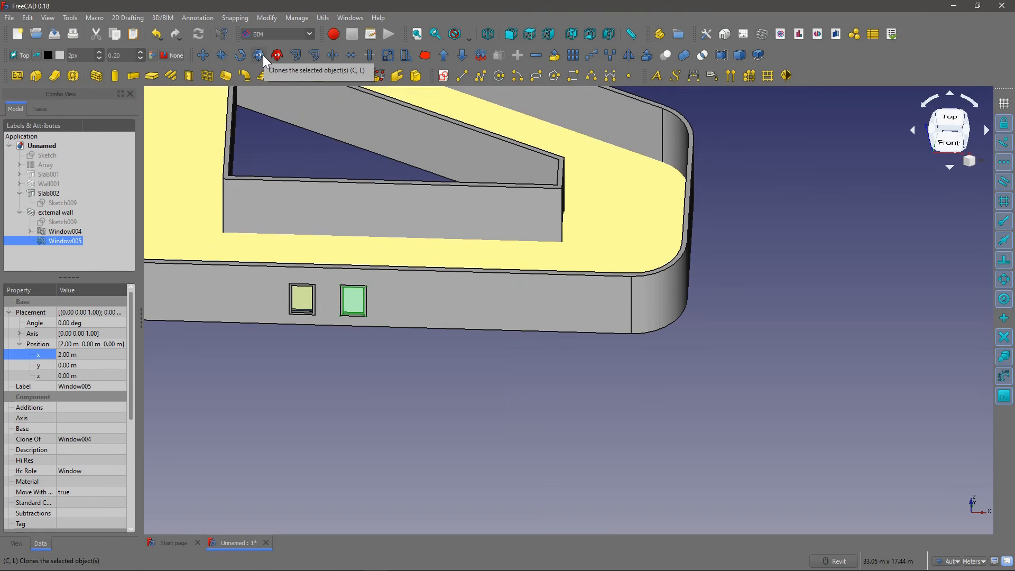
pyautogui.click(572, 56)
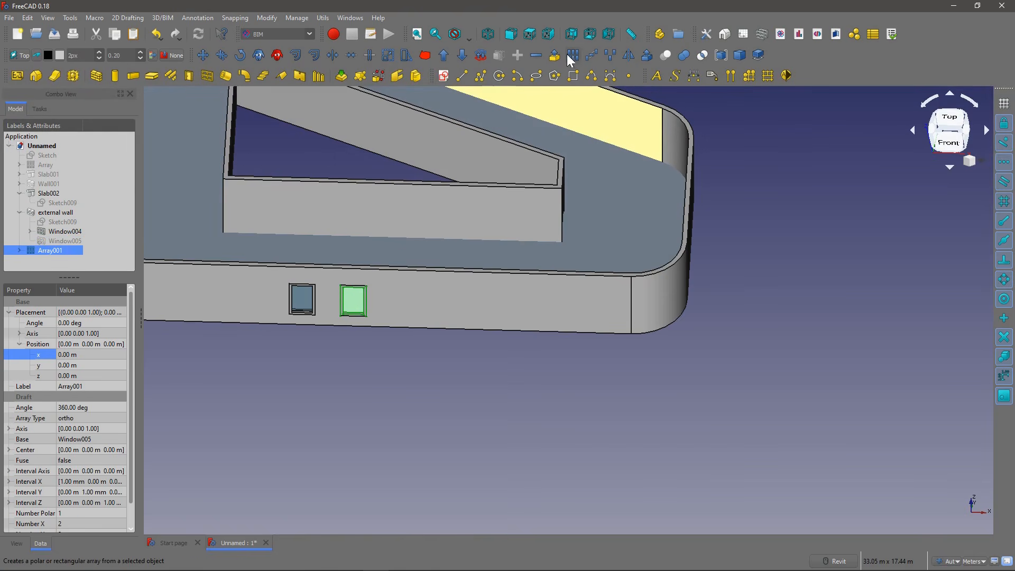
pyautogui.click(20, 250)
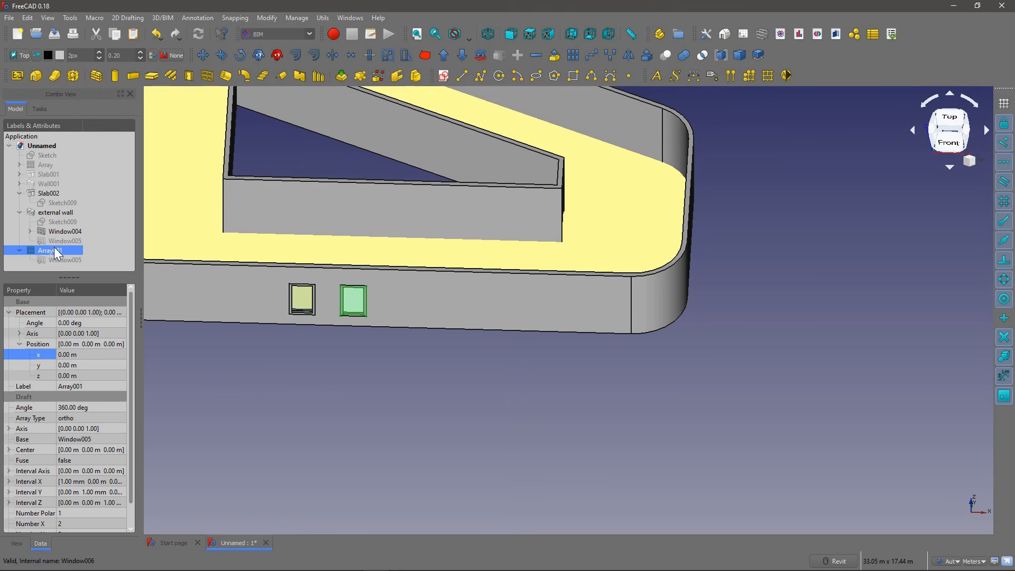
pyautogui.scroll(-1, 97, 451)
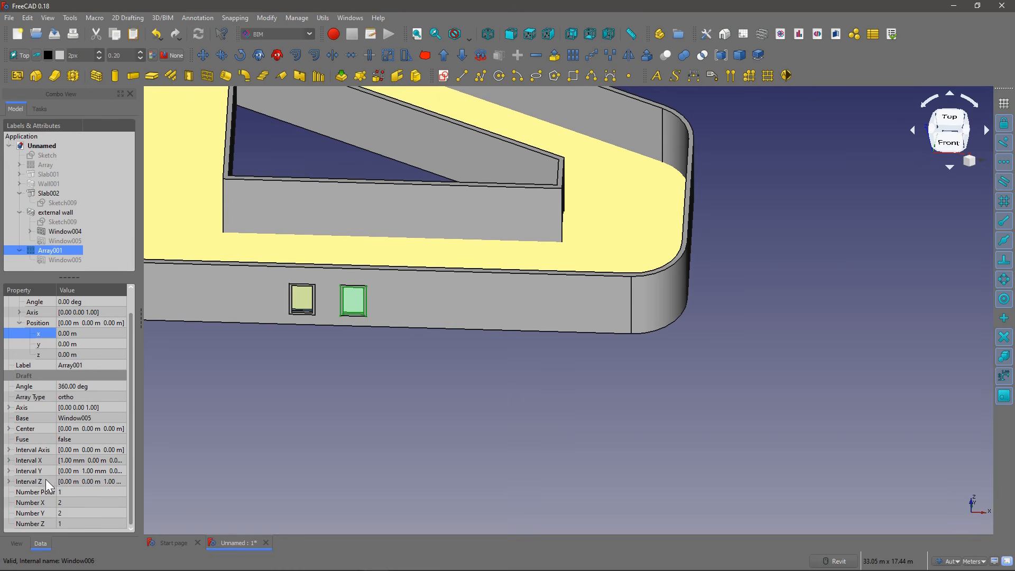
pyautogui.click(8, 459)
pyautogui.click(93, 470)
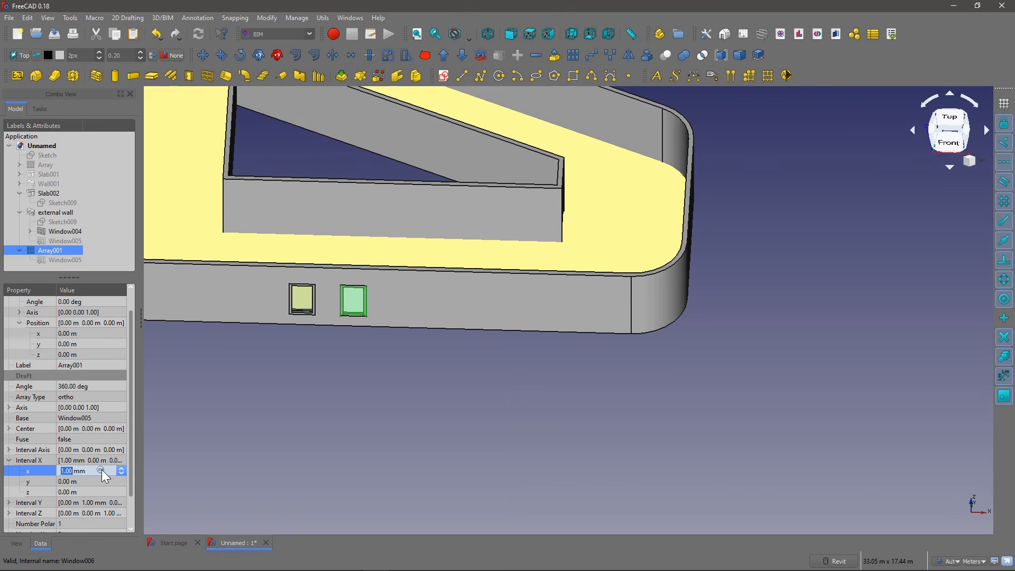
pyautogui.write('2')
pyautogui.click(82, 480)
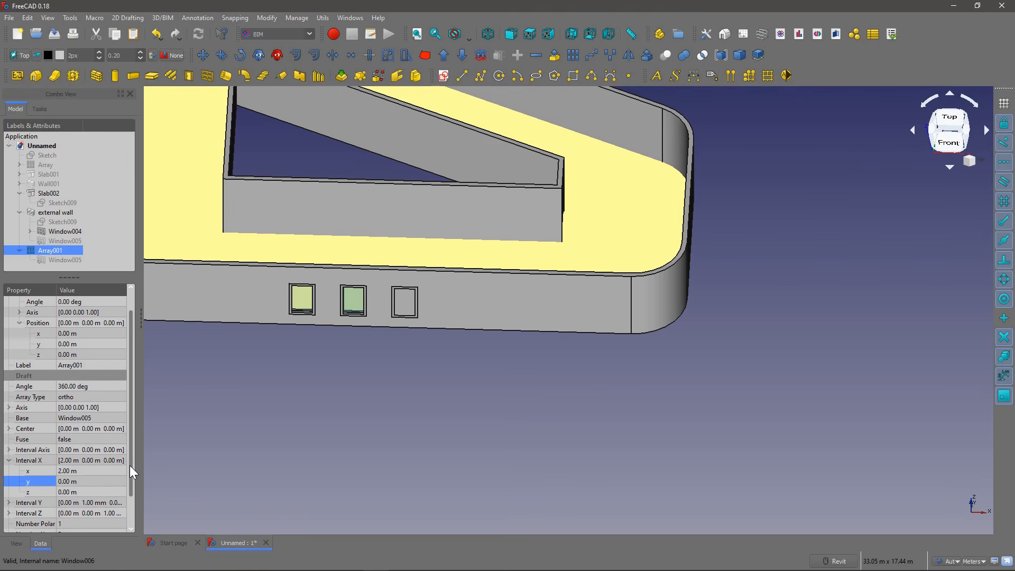
# Step: Set the window array to 4 copies in X and 1 in Y
pyautogui.scroll(-1, 129, 465)
pyautogui.click(59, 503)
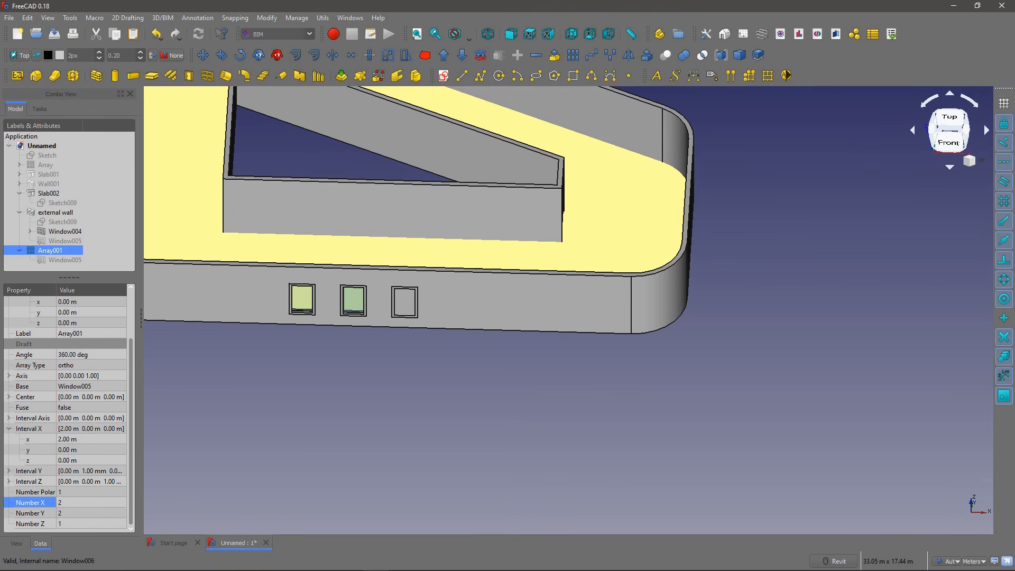
pyautogui.write('4')
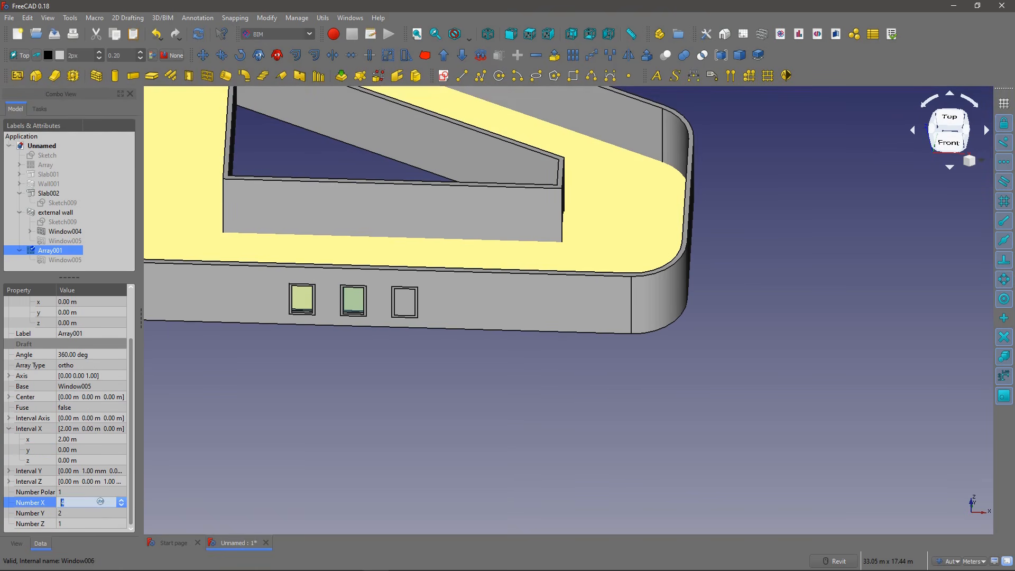
pyautogui.click(60, 513)
pyautogui.write('1')
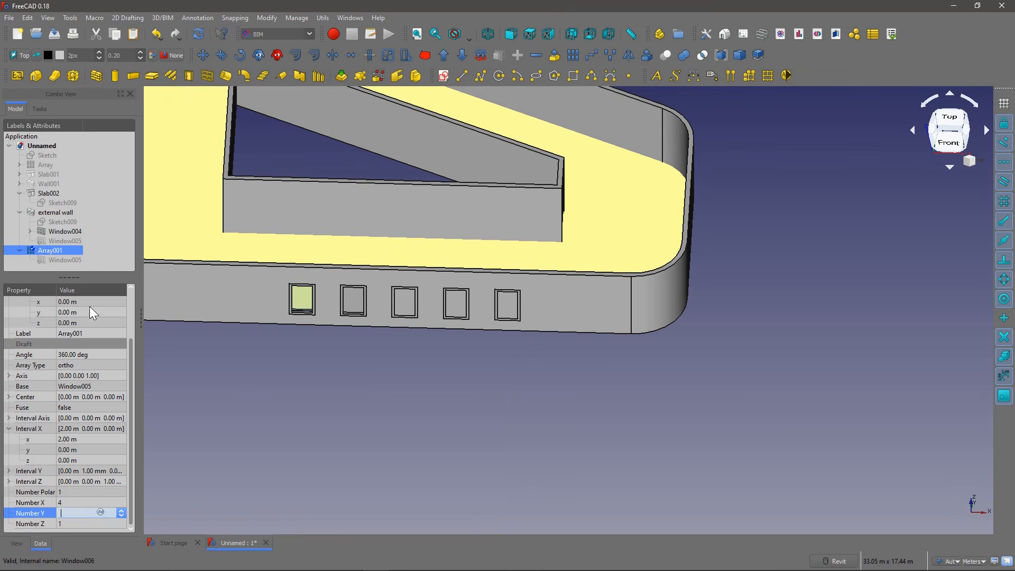
pyautogui.press('Return')
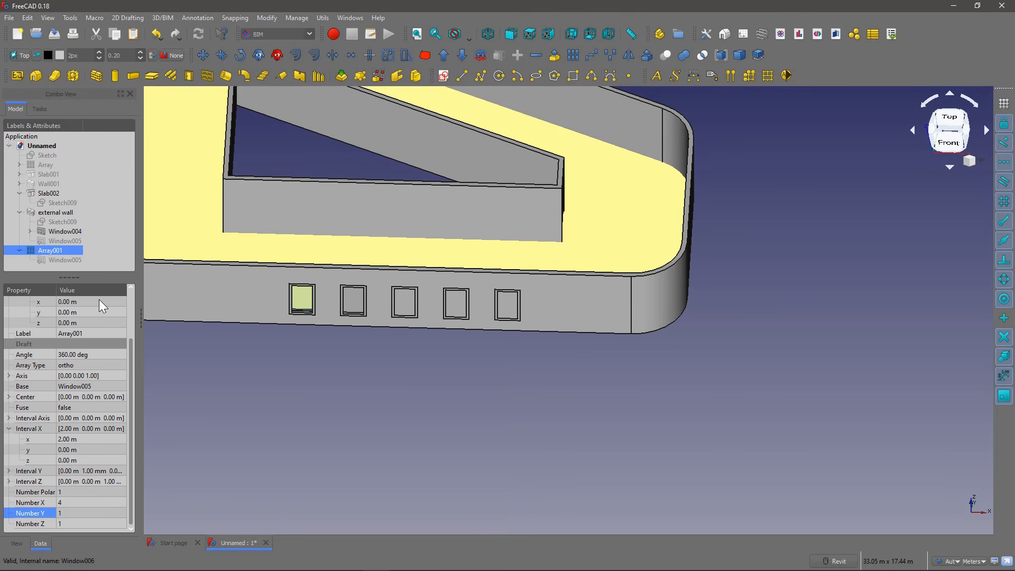
# Step: Inspect the arrayed windows in the external wall, then delete the array together with its base Window005
pyautogui.scroll(2, 392, 289)
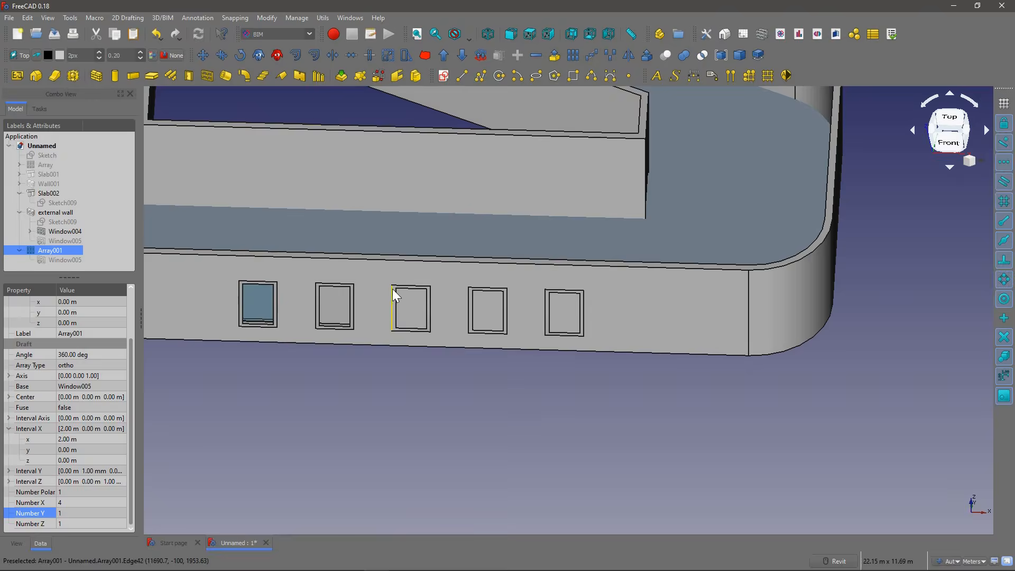
pyautogui.scroll(2, 419, 303)
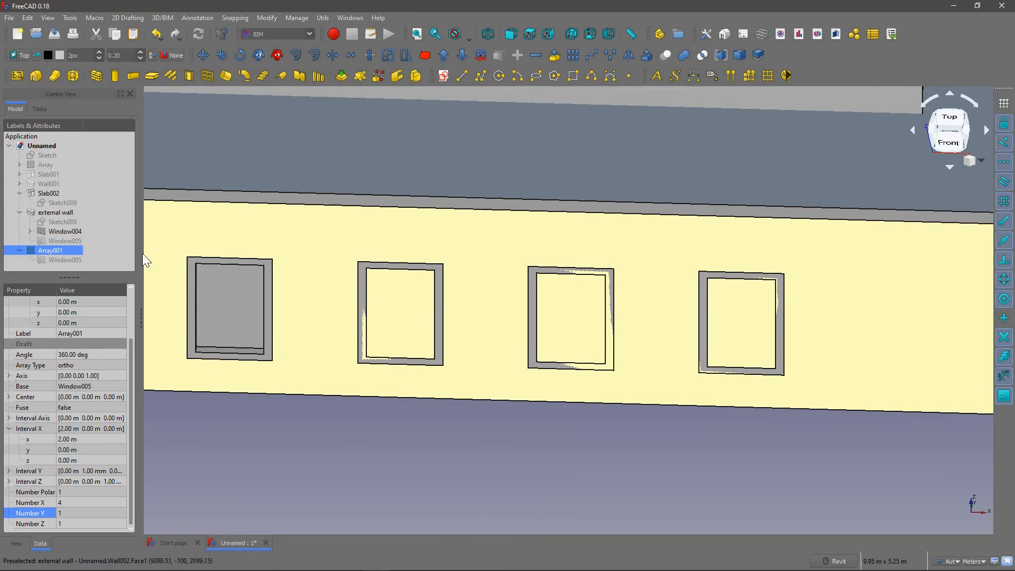
pyautogui.moveTo(35, 253)
pyautogui.mouseDown()
pyautogui.moveTo(56, 214)
pyautogui.moveTo(54, 233)
pyautogui.moveTo(33, 249)
pyautogui.mouseUp()
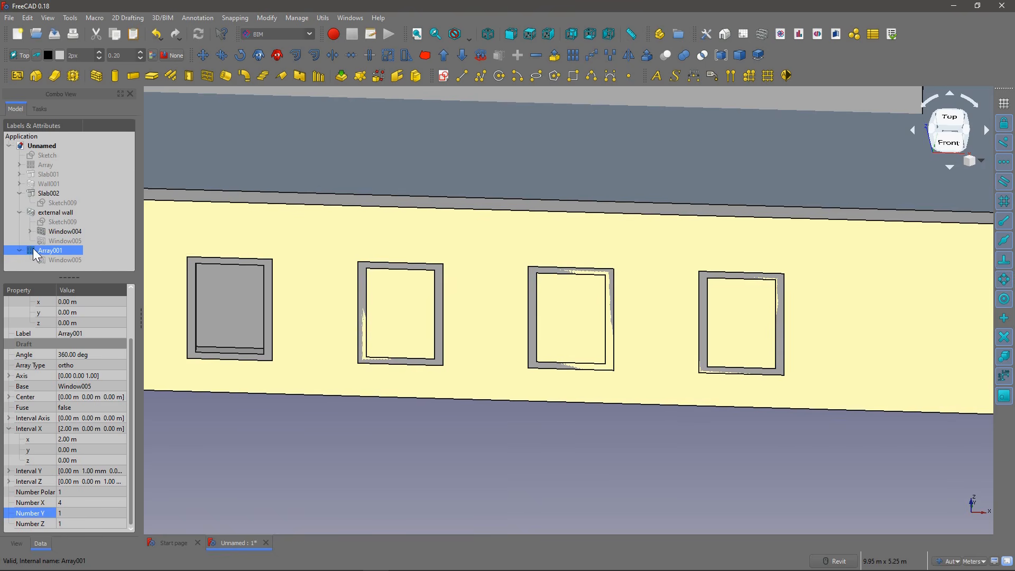
pyautogui.moveTo(131, 462); pyautogui.dragTo(131, 483)
pyautogui.click(58, 259)
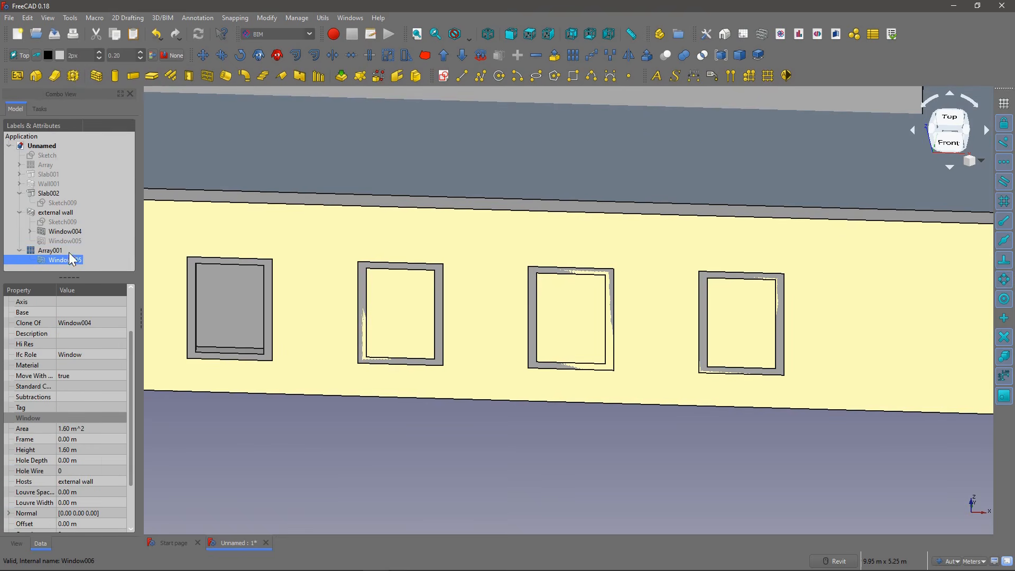
pyautogui.keyDown('ctrl'); pyautogui.click(60, 250); pyautogui.keyUp('ctrl')
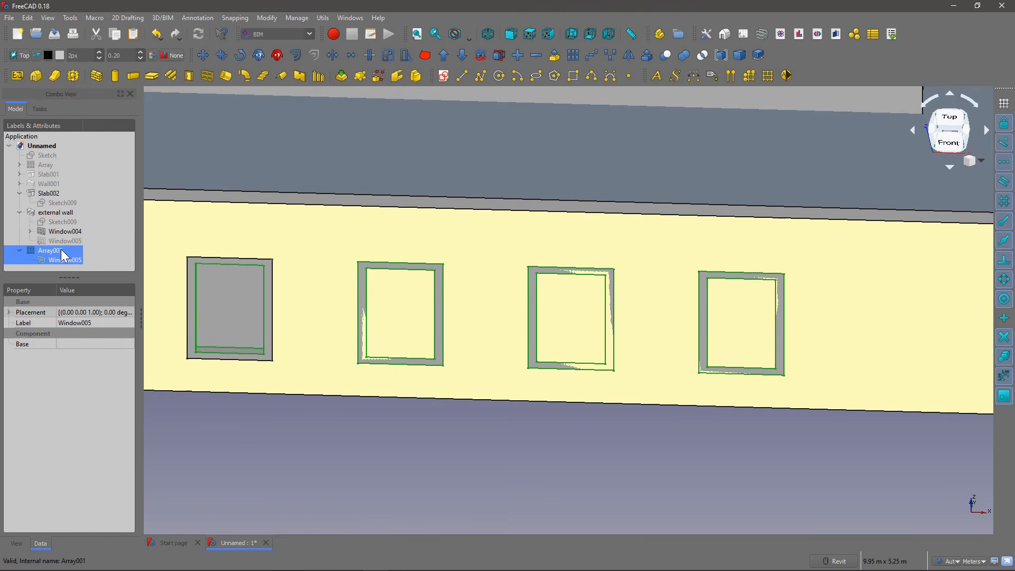
pyautogui.press('Delete')
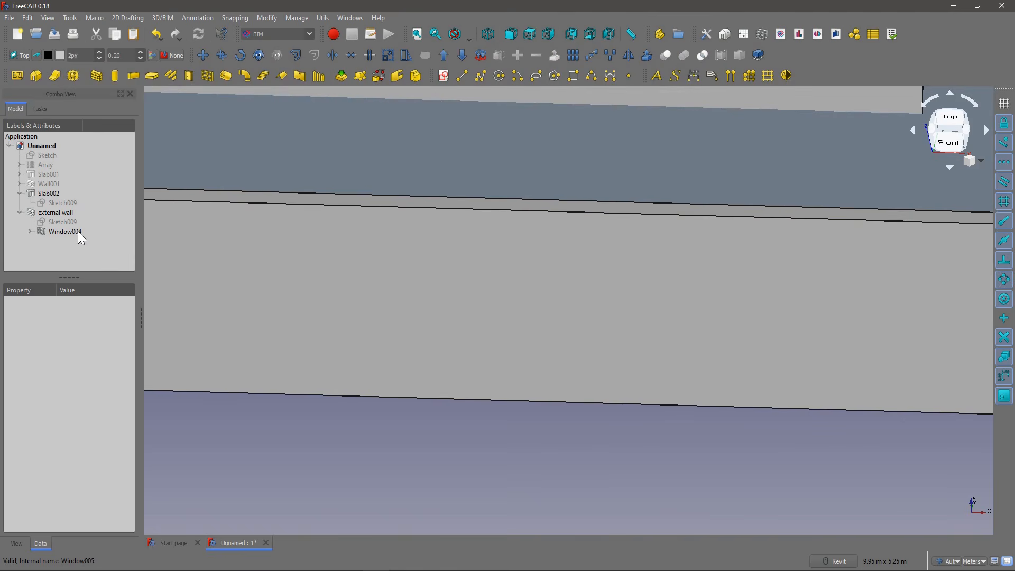
# Step: Undo the last deletion, then delete only the window array Array001 while keeping its base Window005
pyautogui.hotkey('ctrl', 'z')
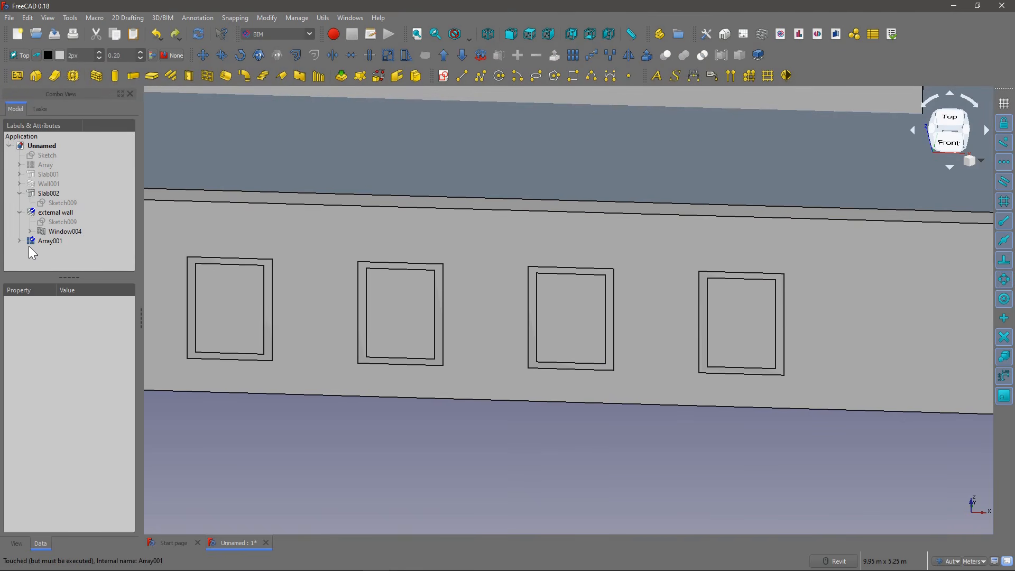
pyautogui.click(31, 244)
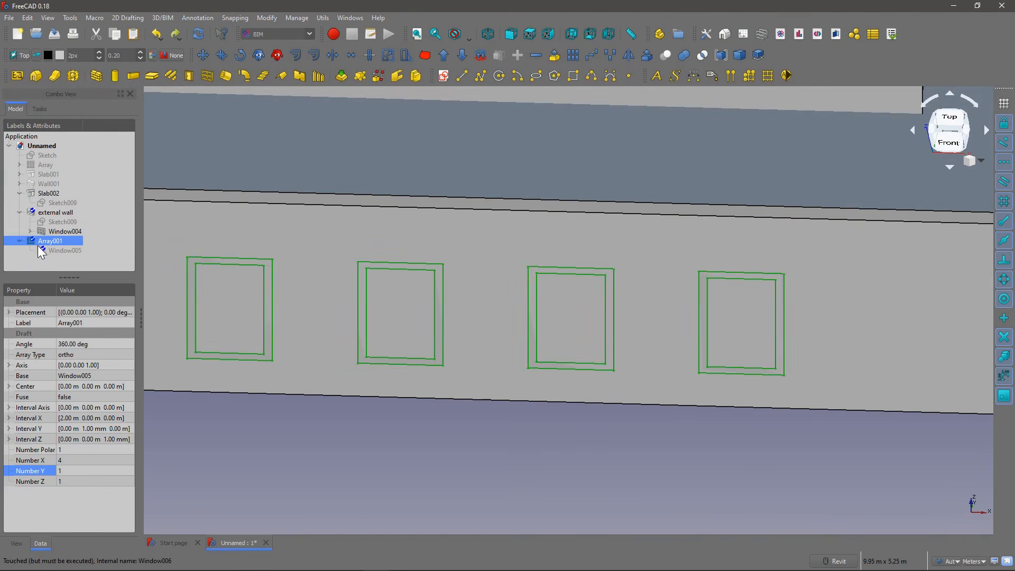
pyautogui.press('Delete')
pyautogui.click(65, 234)
pyautogui.click(68, 240)
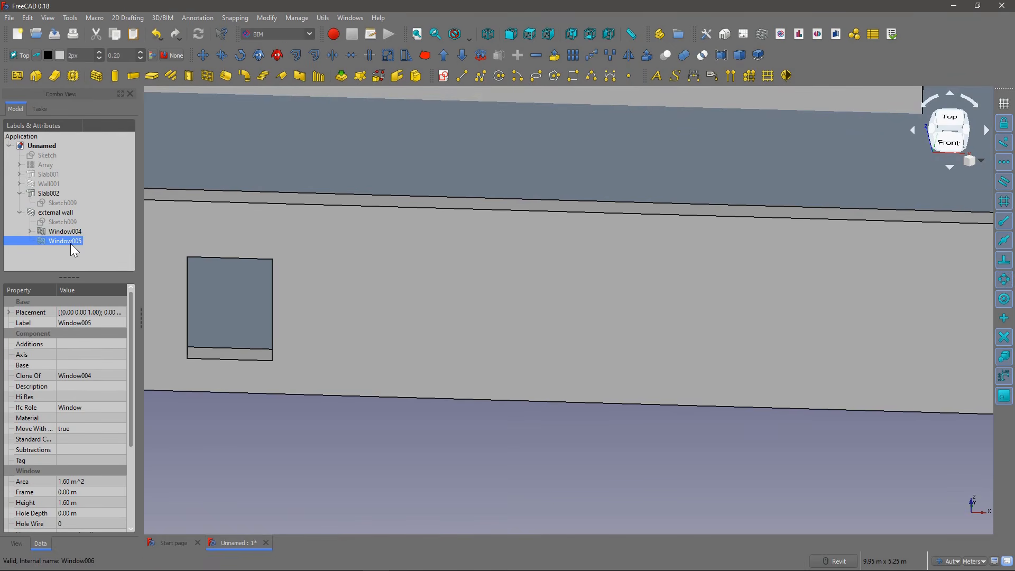
# Step: Make the hidden Window005 visible again in its external wall opening
pyautogui.scroll(-5, 294, 329)
pyautogui.scroll(3, 296, 354)
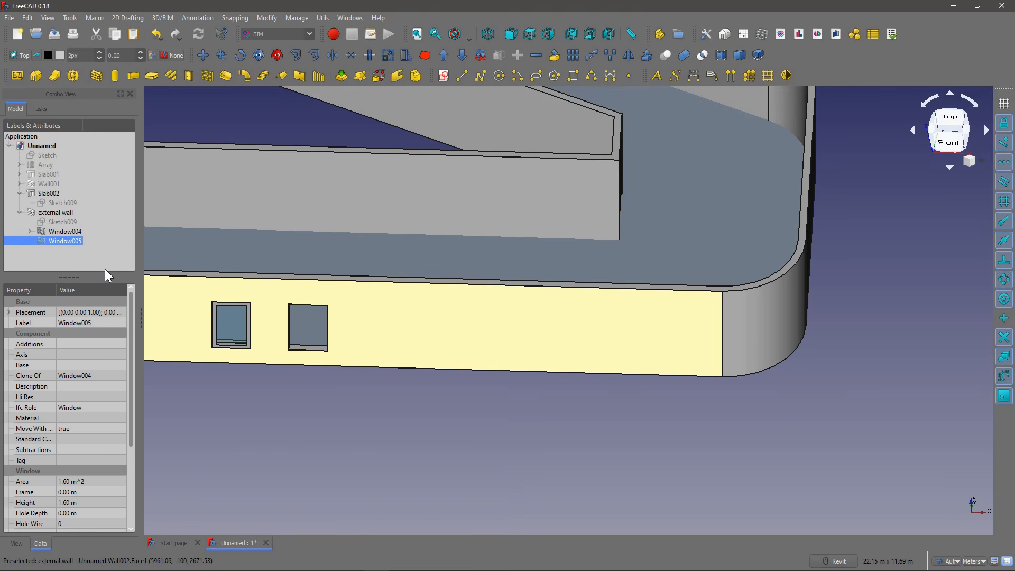
pyautogui.click(59, 250)
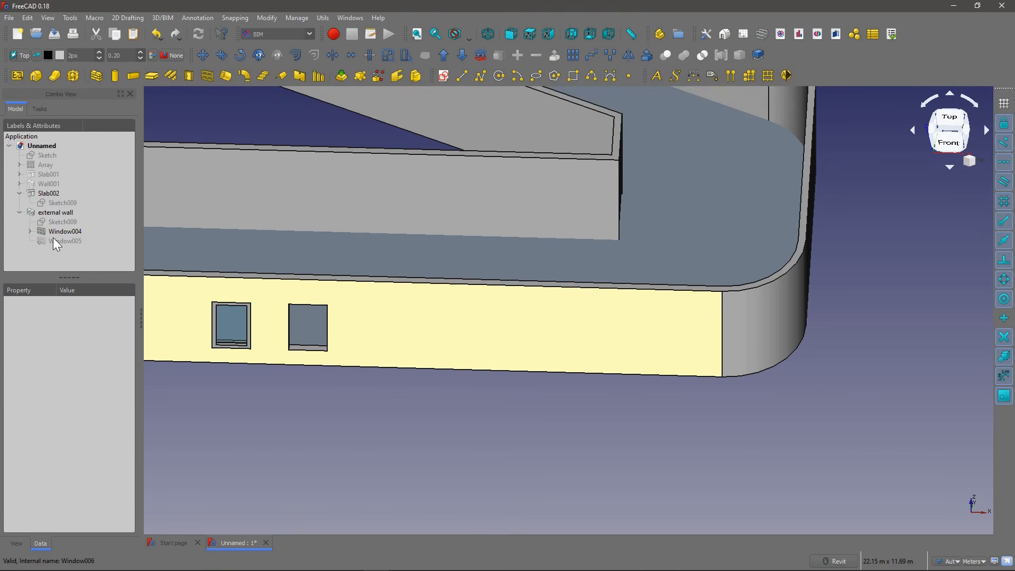
pyautogui.click(53, 240)
pyautogui.press('space')
pyautogui.click(60, 231)
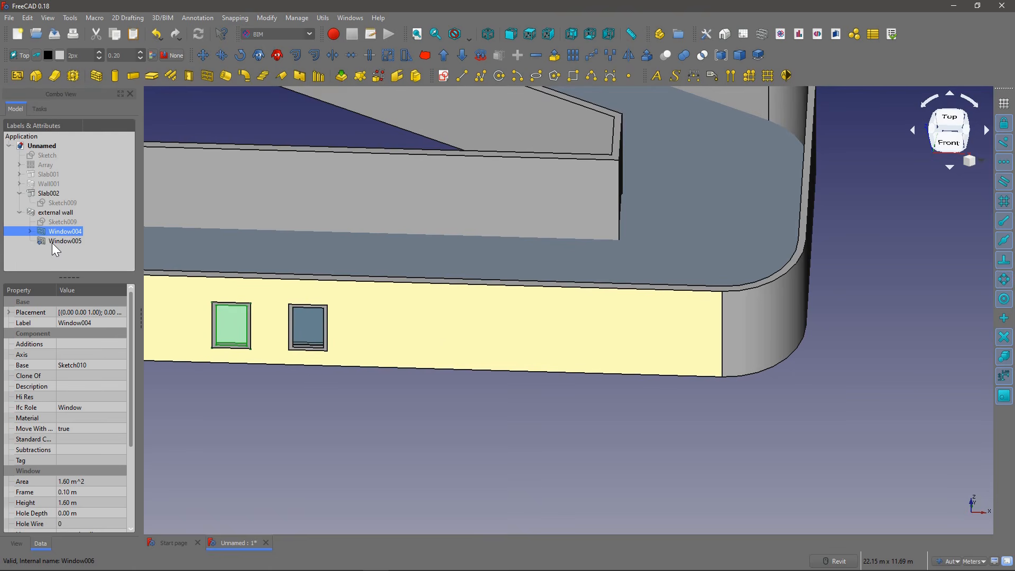
# Step: Copy Window005 about 1.86 m in X along the external wall to place a third window
pyautogui.click(53, 242)
pyautogui.moveTo(217, 349); pyautogui.dragTo(237, 339, button='middle')
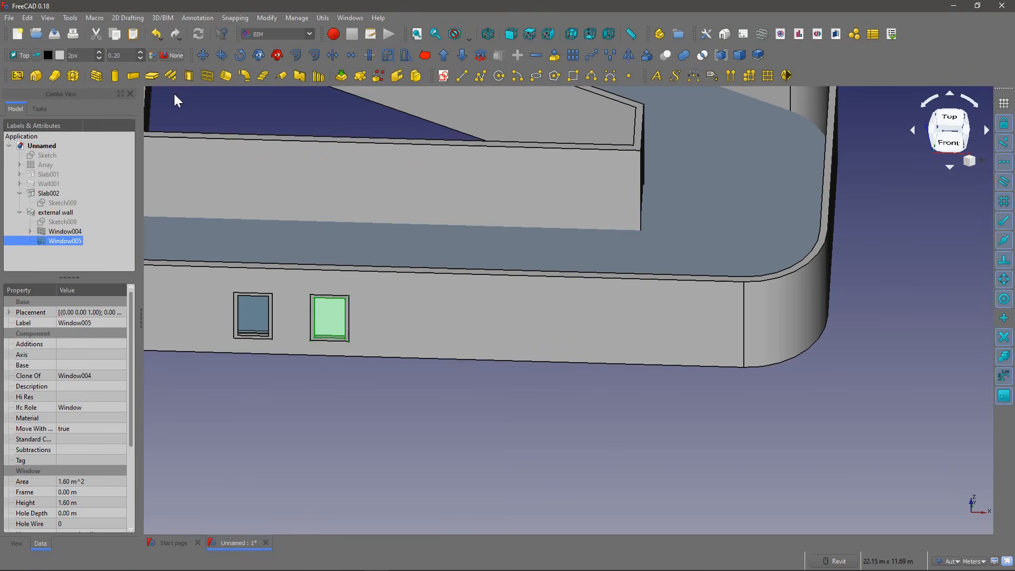
pyautogui.click(224, 56)
pyautogui.click(274, 352)
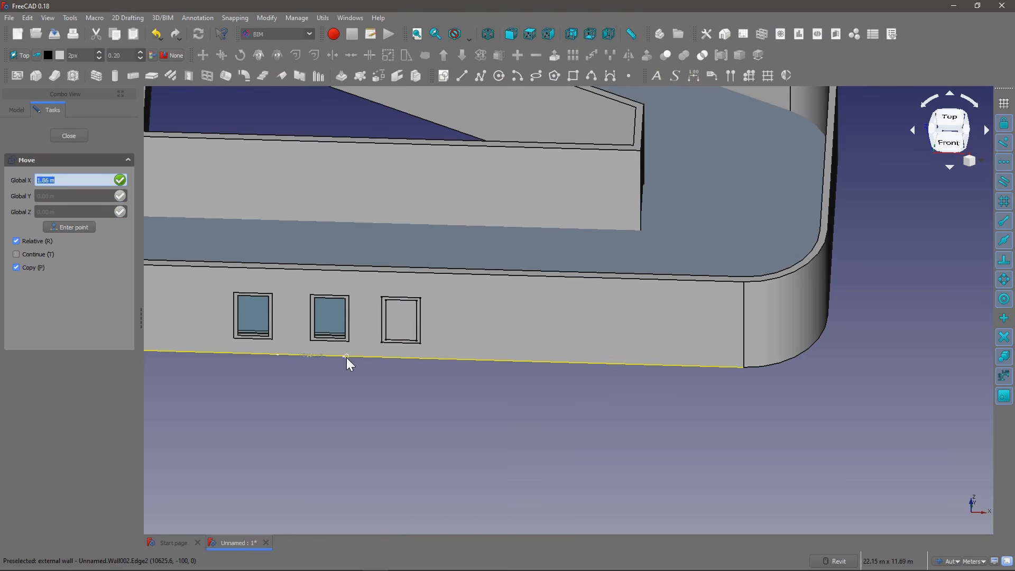
pyautogui.click(393, 321)
# Step: Examine the three windows and their openings in the external wall from several angles
pyautogui.scroll(-3, 448, 296)
pyautogui.scroll(-2, 479, 311)
pyautogui.keyDown('shift'); pyautogui.moveTo(456, 308); pyautogui.dragTo(465, 287, button='middle'); pyautogui.keyUp('shift')
pyautogui.scroll(-2, 465, 286)
pyautogui.scroll(6, 472, 308)
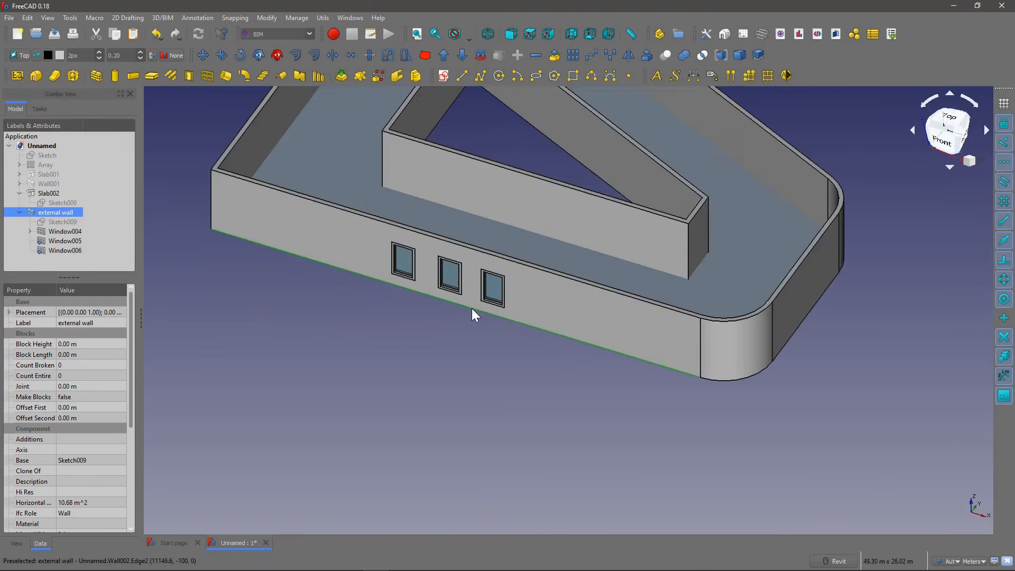
pyautogui.scroll(-4, 356, 274)
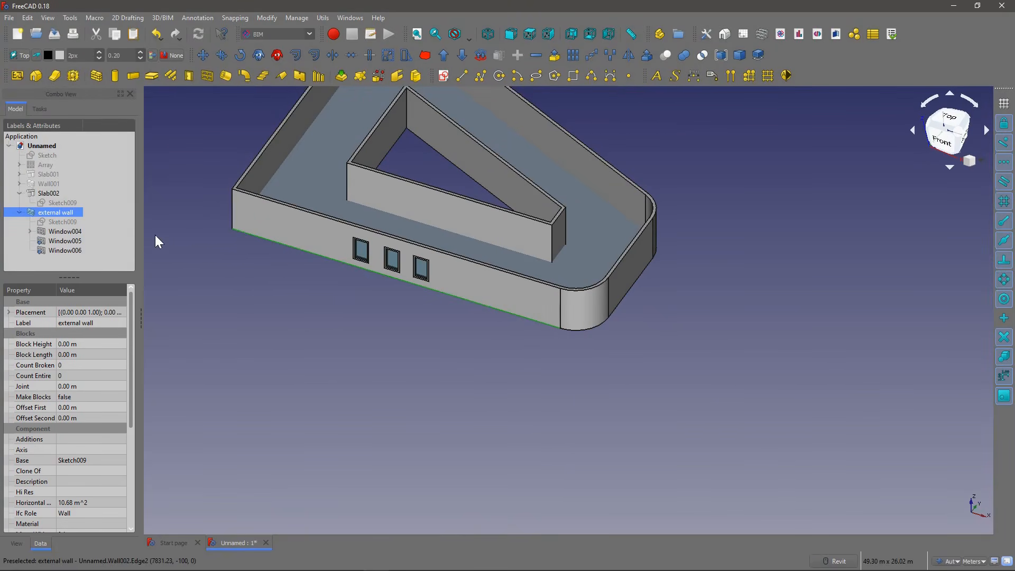
pyautogui.keyDown('shift'); pyautogui.moveTo(321, 179); pyautogui.dragTo(385, 220, button='middle'); pyautogui.keyUp('shift')
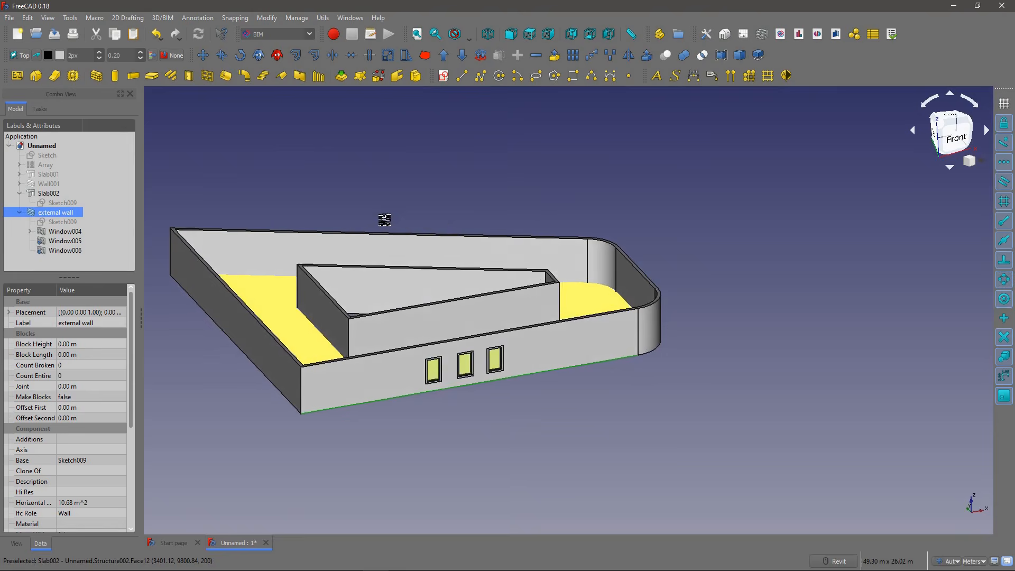
pyautogui.scroll(-2, 385, 220)
# Step: Collapse the external wall and Slab002 branches in the model tree and enlarge the property area
pyautogui.rightClick(16, 211)
pyautogui.click(7, 222)
pyautogui.click(21, 192)
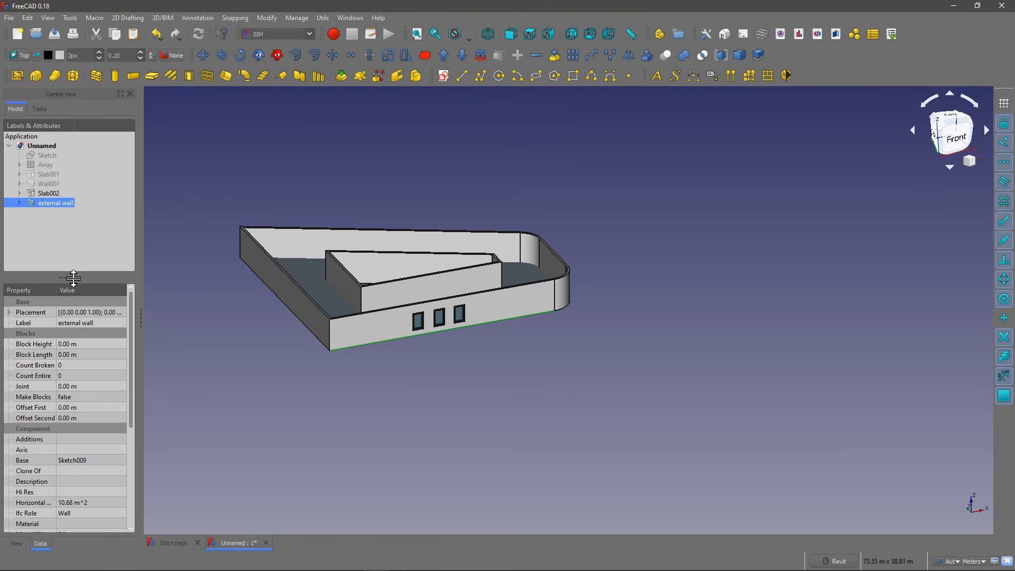
pyautogui.moveTo(68, 277); pyautogui.dragTo(76, 243)
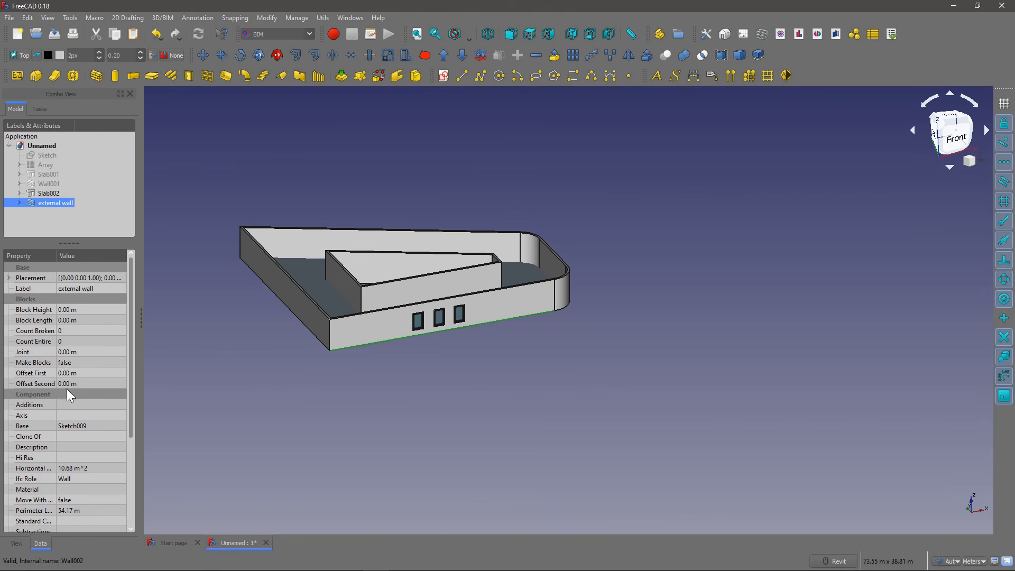
# Step: Review the external wall's IFC role options, try Window as its role, then set it back to Wall
pyautogui.scroll(-3, 80, 389)
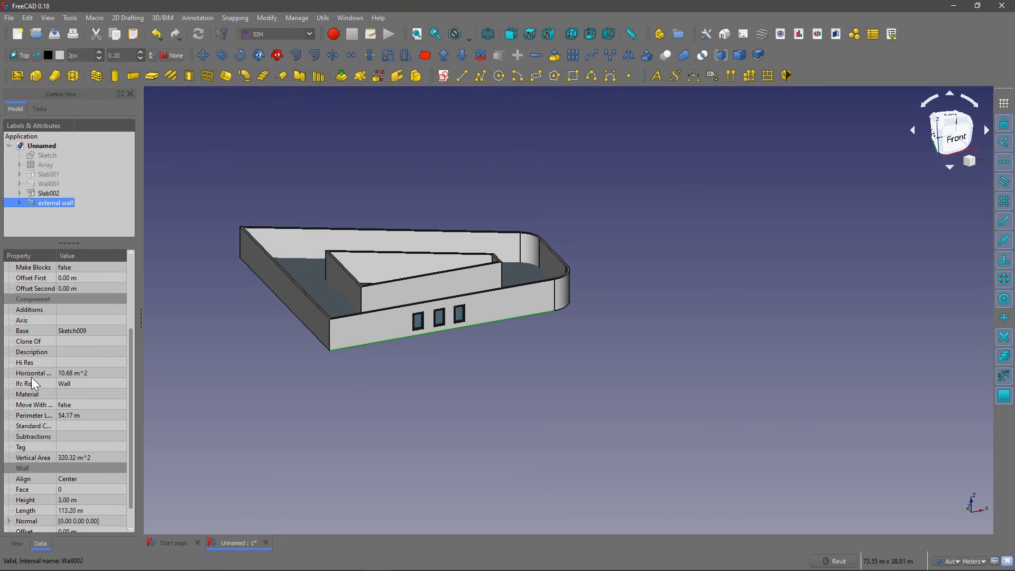
pyautogui.click(119, 382)
pyautogui.click(121, 383)
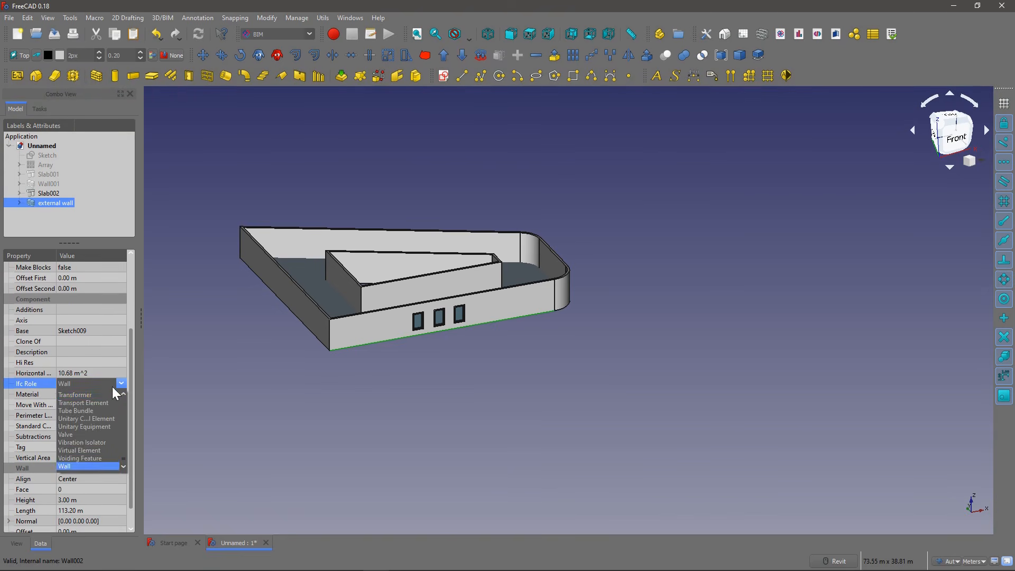
pyautogui.click(121, 383)
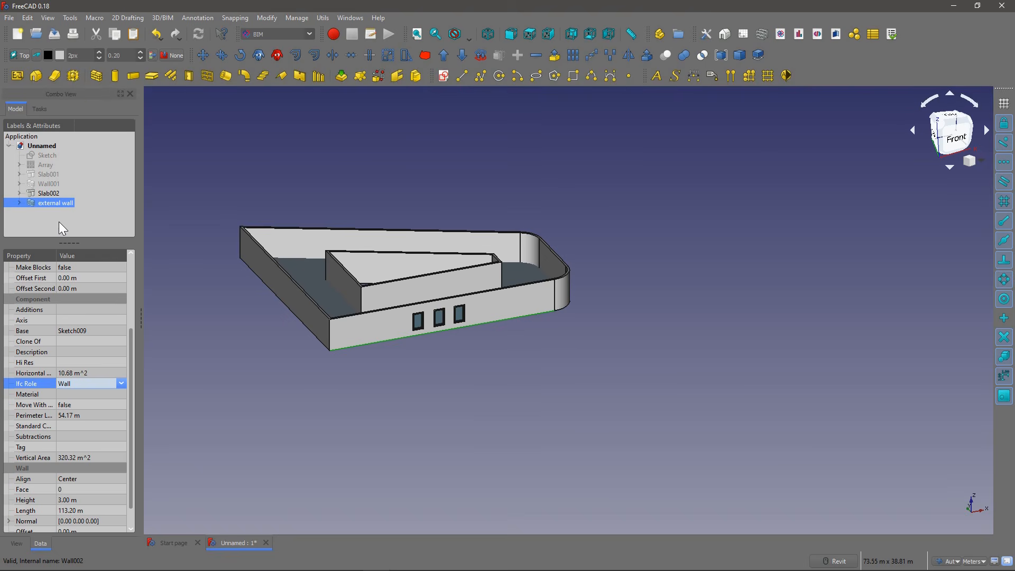
pyautogui.click(121, 384)
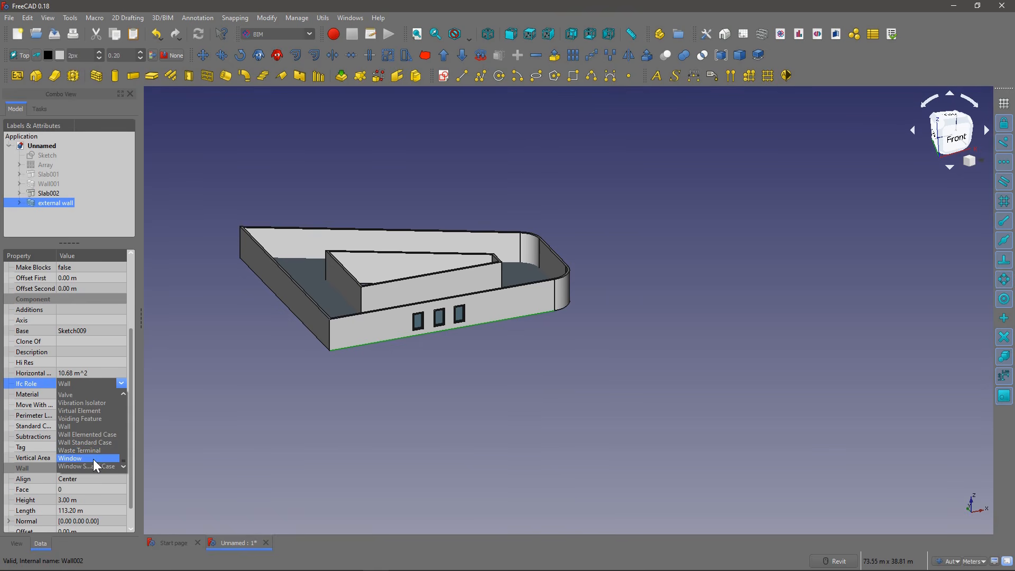
pyautogui.click(93, 458)
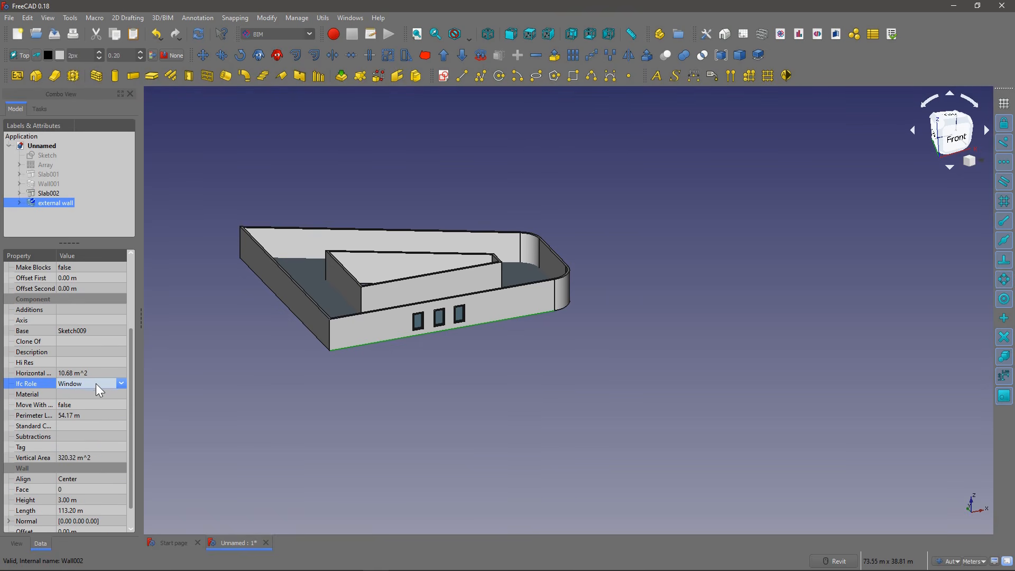
pyautogui.click(125, 381)
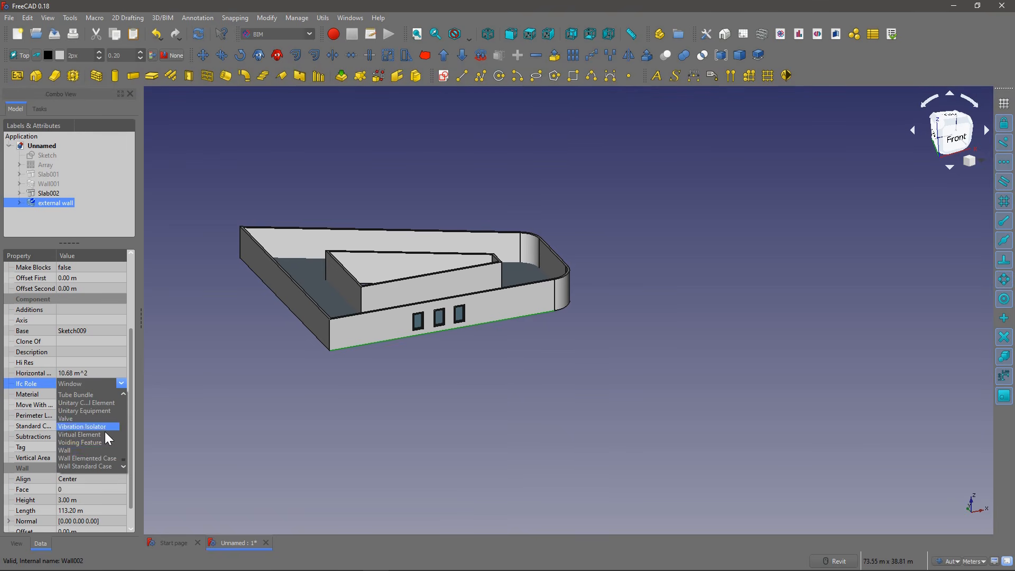
pyautogui.click(91, 450)
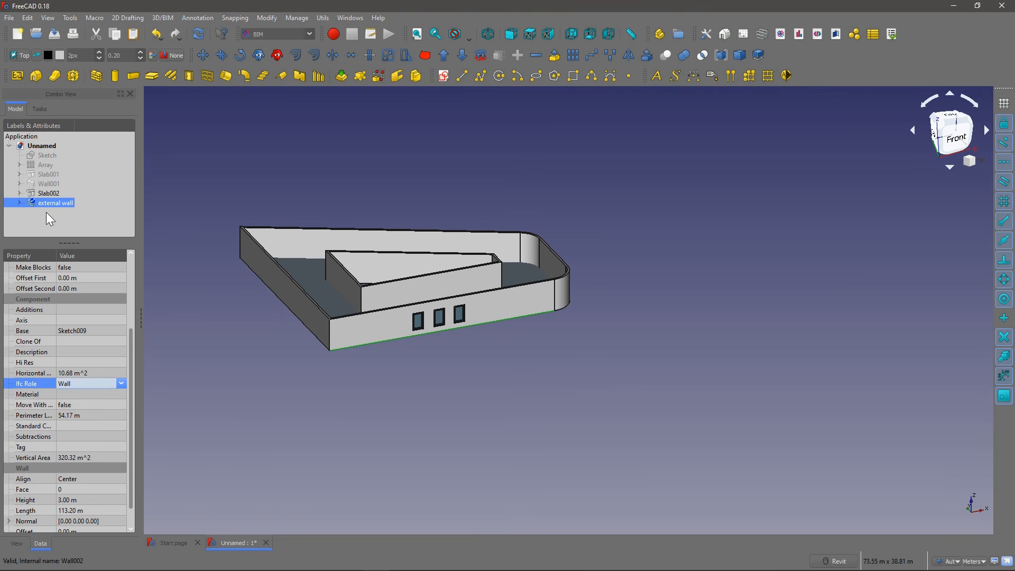
# Step: Create a new empty building storey in the document and select it
pyautogui.click(69, 167)
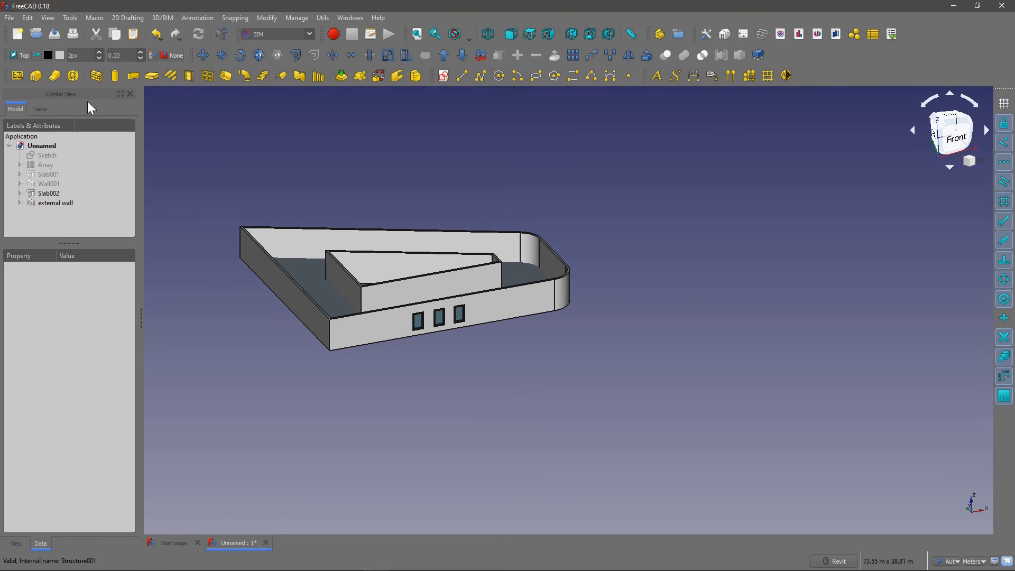
pyautogui.click(23, 73)
pyautogui.click(55, 211)
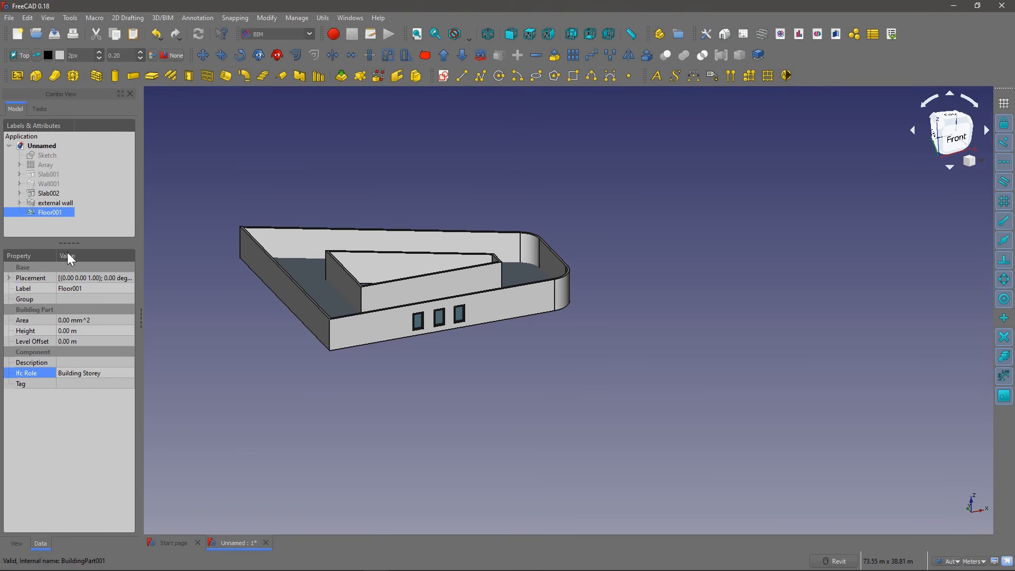
# Step: Move Slab002 and the external wall into Floor001 and expand the floor in the model tree
pyautogui.click(53, 193)
pyautogui.keyDown('ctrl'); pyautogui.click(58, 202); pyautogui.keyUp('ctrl')
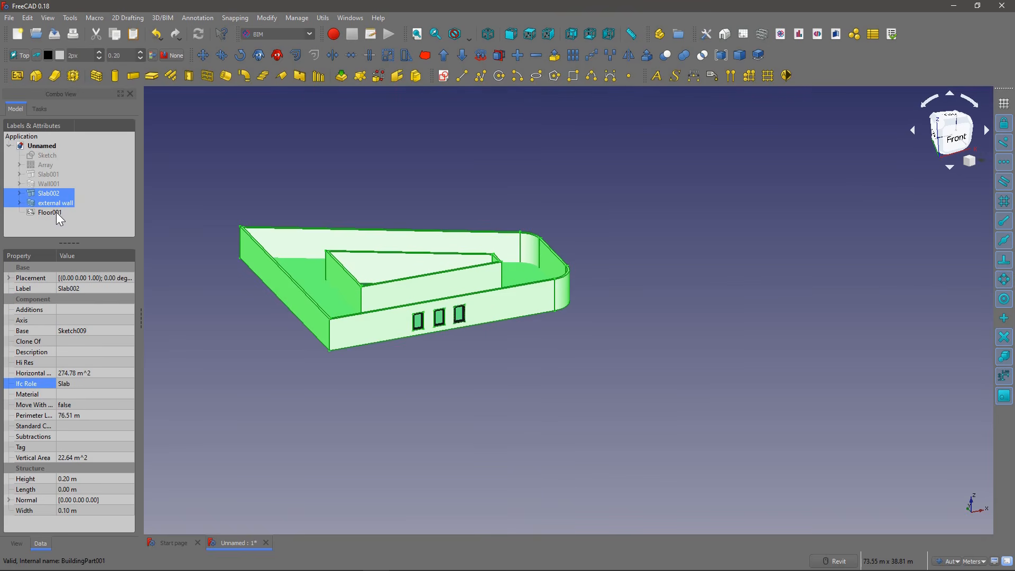
pyautogui.moveTo(40, 204); pyautogui.dragTo(42, 211)
pyautogui.click(44, 191)
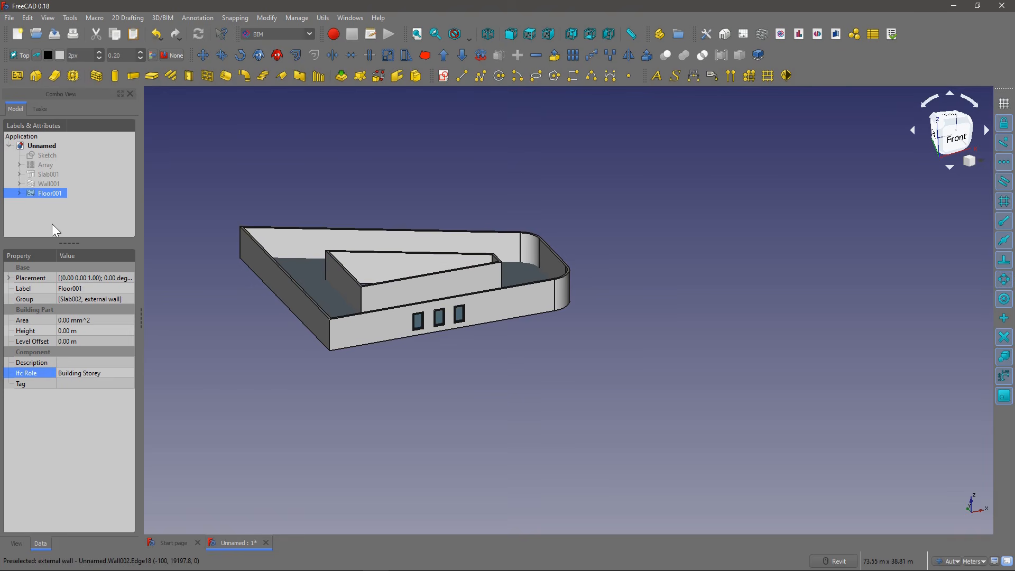
pyautogui.click(20, 193)
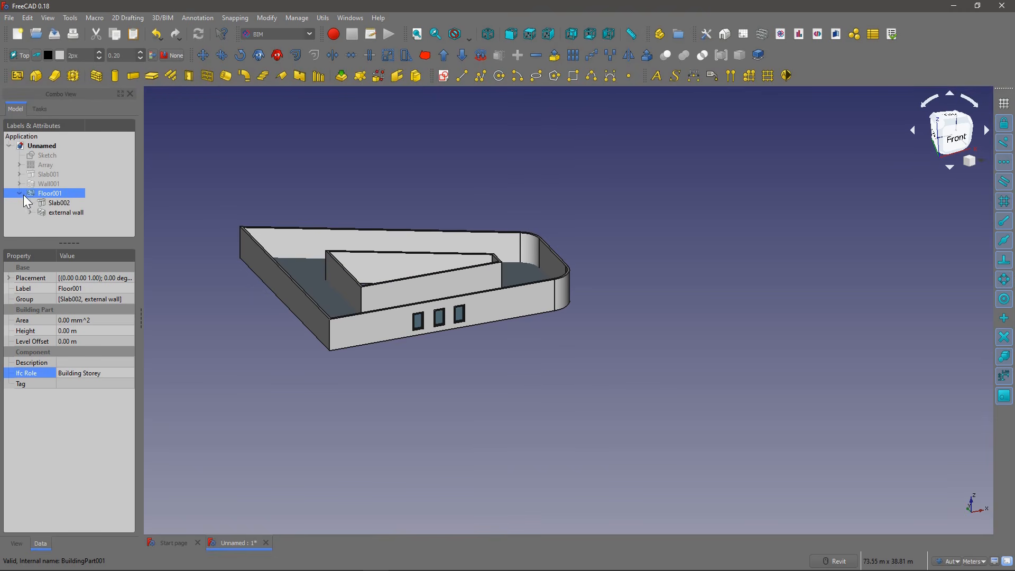
# Step: Set Move With Host to true for both Slab002 and the external wall
pyautogui.click(57, 203)
pyautogui.keyDown('ctrl'); pyautogui.click(62, 211); pyautogui.keyUp('ctrl')
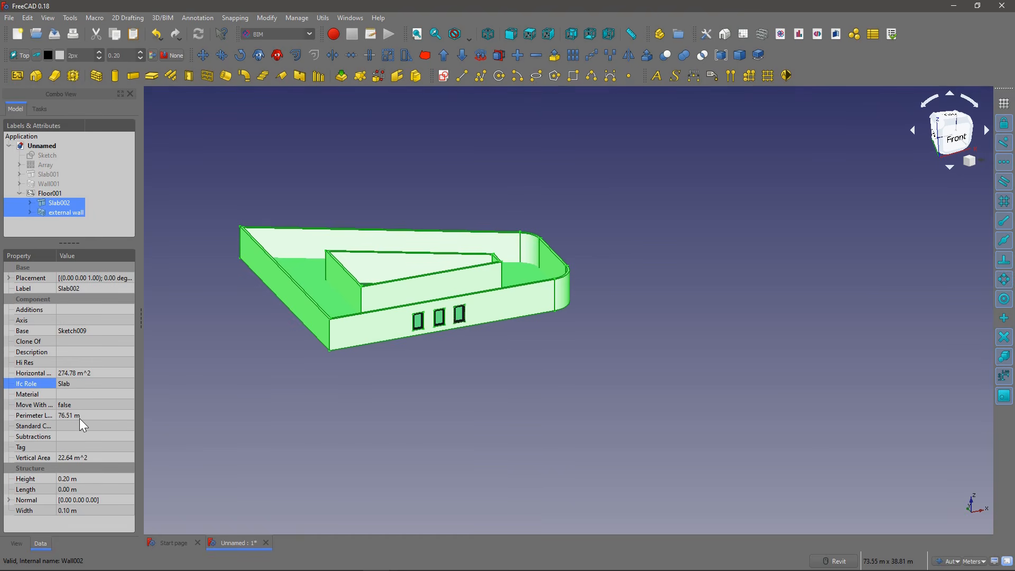
pyautogui.moveTo(55, 253)
pyautogui.mouseDown()
pyautogui.moveTo(74, 257)
pyautogui.moveTo(56, 254)
pyautogui.mouseUp()
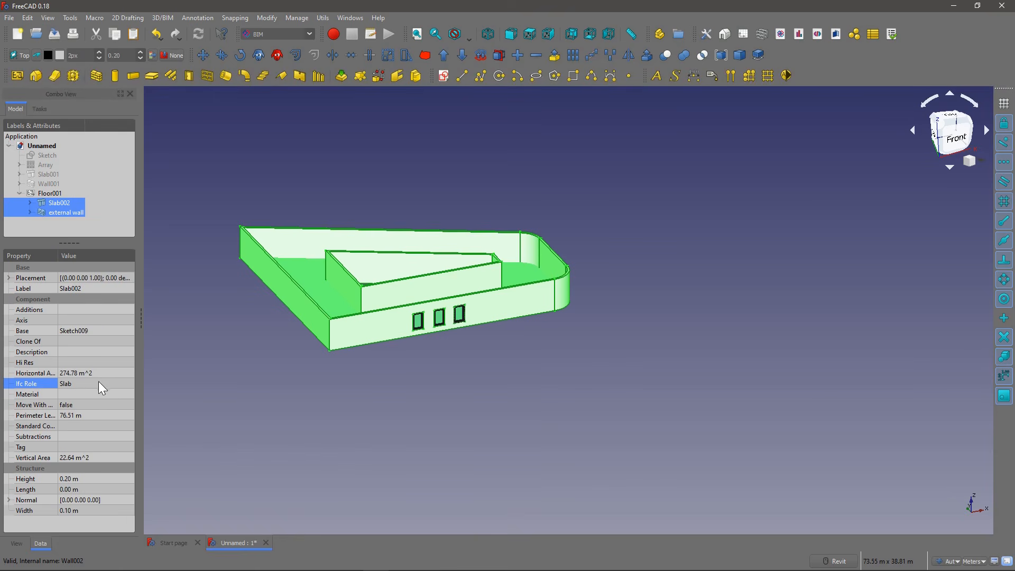
pyautogui.click(96, 404)
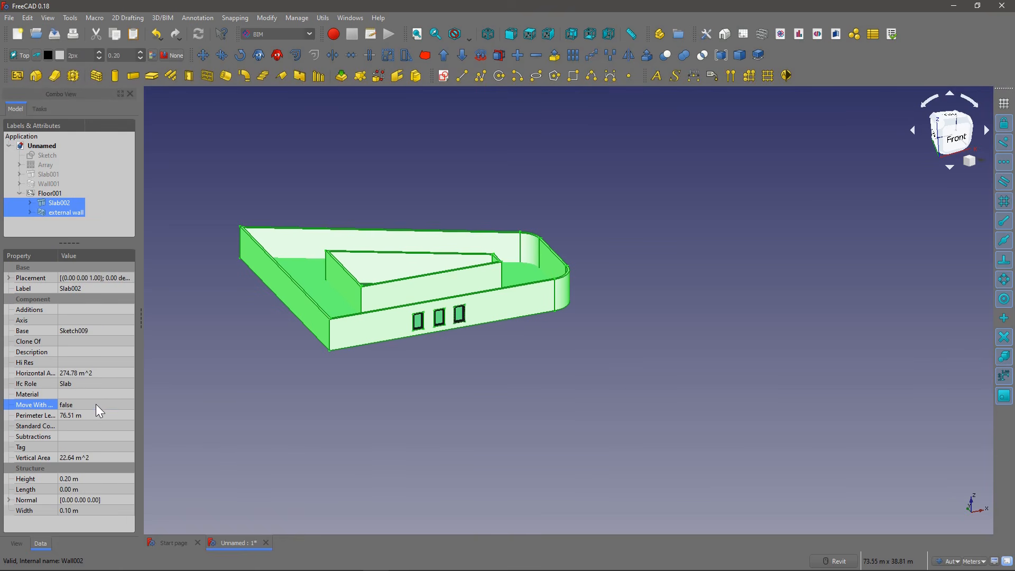
pyautogui.click(124, 404)
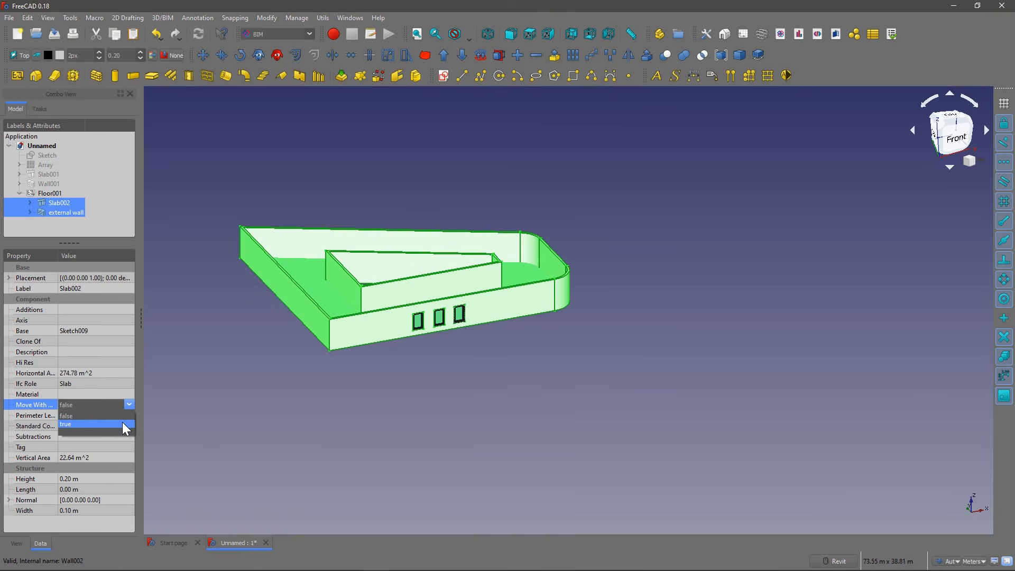
pyautogui.click(122, 422)
pyautogui.click(69, 227)
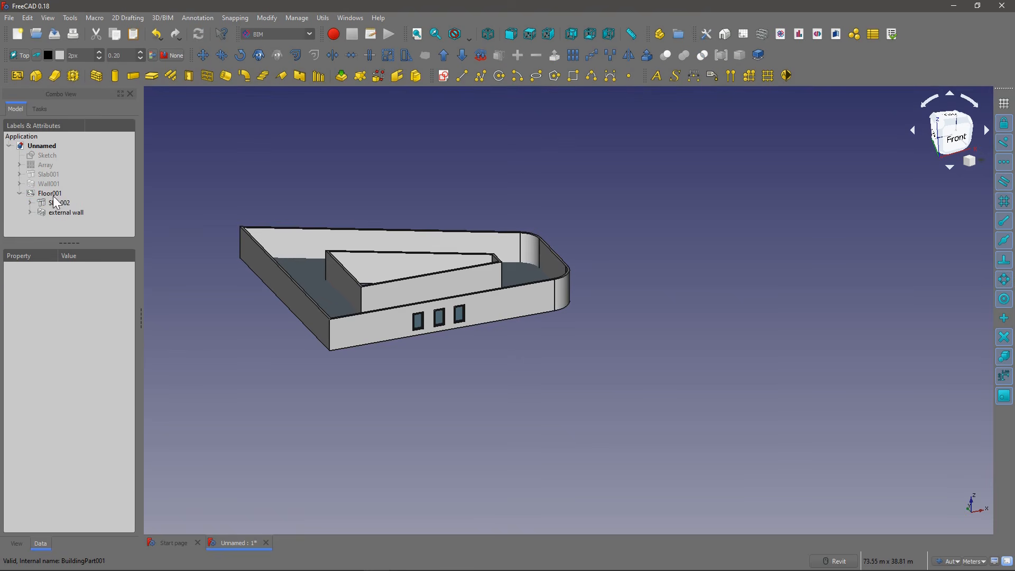
# Step: Set the X position in Floor001's placement to 5 m
pyautogui.click(48, 193)
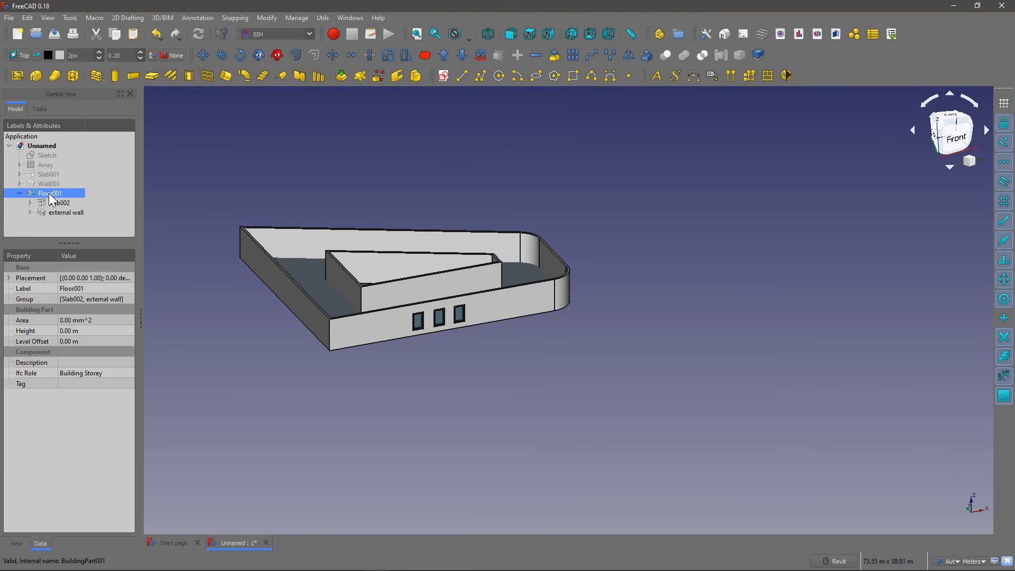
pyautogui.click(9, 280)
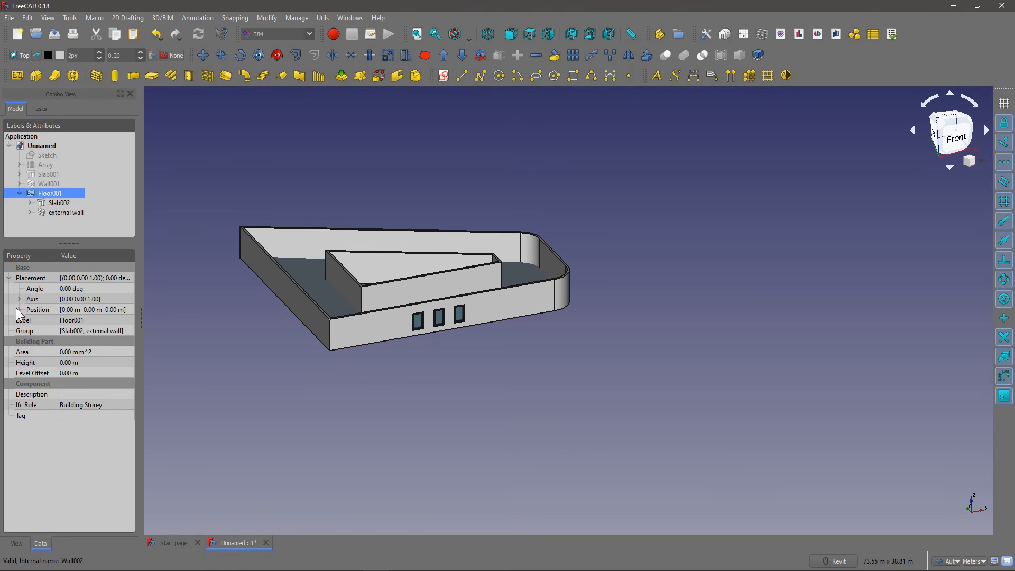
pyautogui.click(19, 309)
pyautogui.click(89, 320)
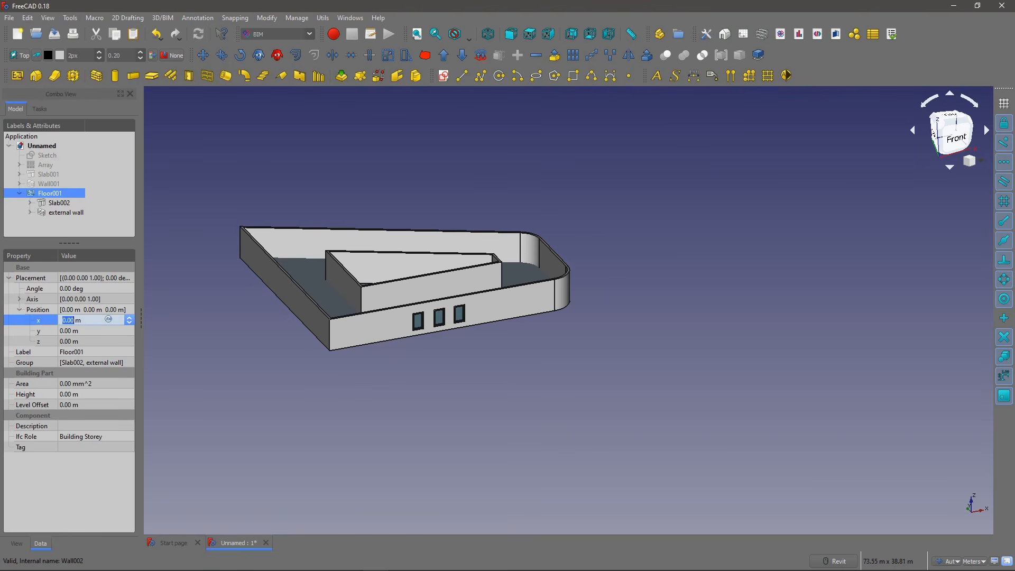
pyautogui.scroll(6, 89, 320)
pyautogui.scroll(-4, 89, 320)
pyautogui.scroll(5, 89, 321)
pyautogui.scroll(-5, 88, 321)
pyautogui.scroll(3, 89, 320)
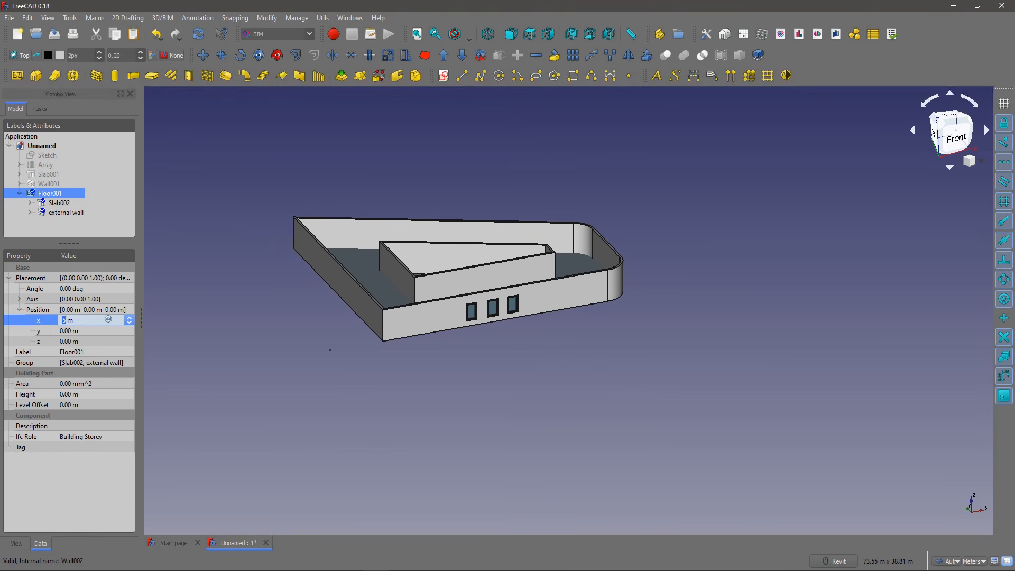
# Step: Vary the Z position in Floor001's placement to test the storey's vertical movement, and return it to 0 m
pyautogui.click(83, 343)
pyautogui.scroll(2, 84, 341)
pyautogui.scroll(-2, 83, 341)
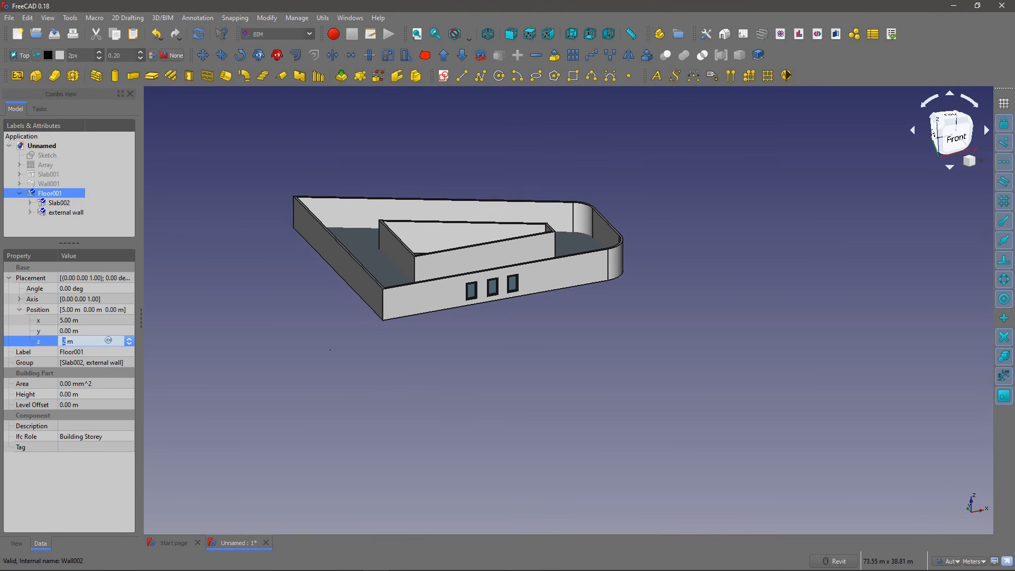
pyautogui.click(180, 311)
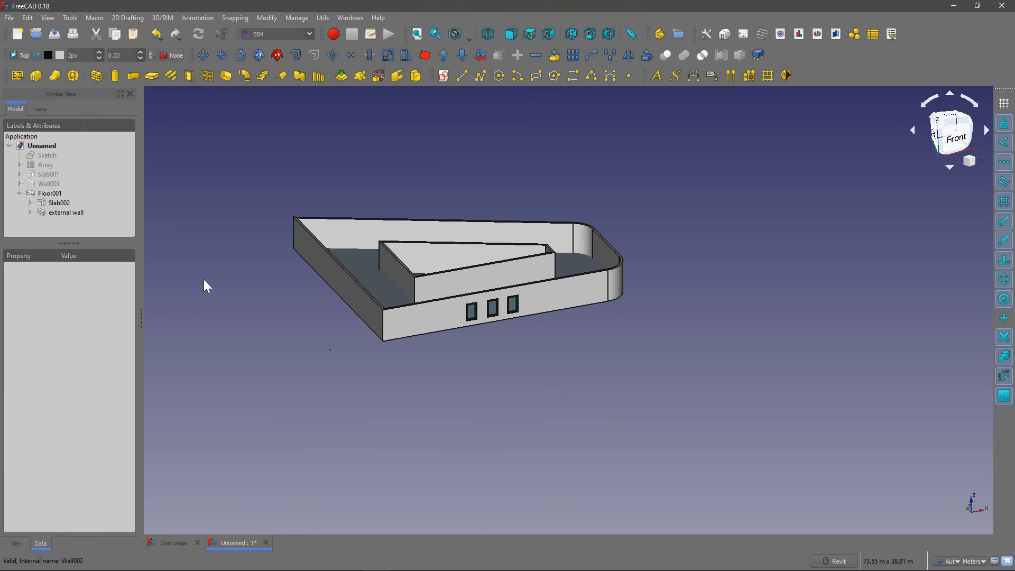
# Step: Review the Arch preferences, including the Move with host default among the general settings, and close the preferences
pyautogui.click(28, 17)
pyautogui.click(63, 206)
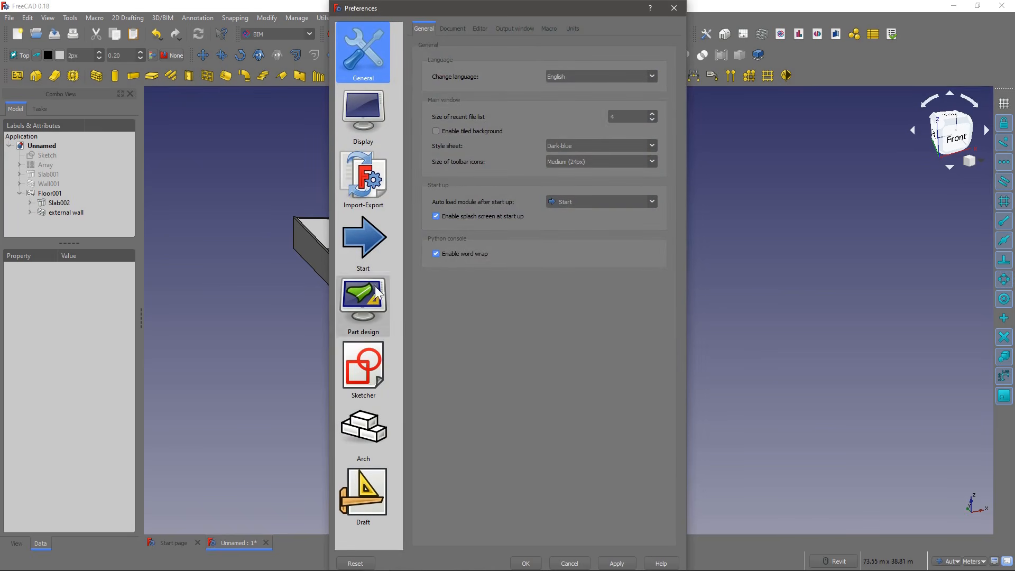
pyautogui.click(372, 437)
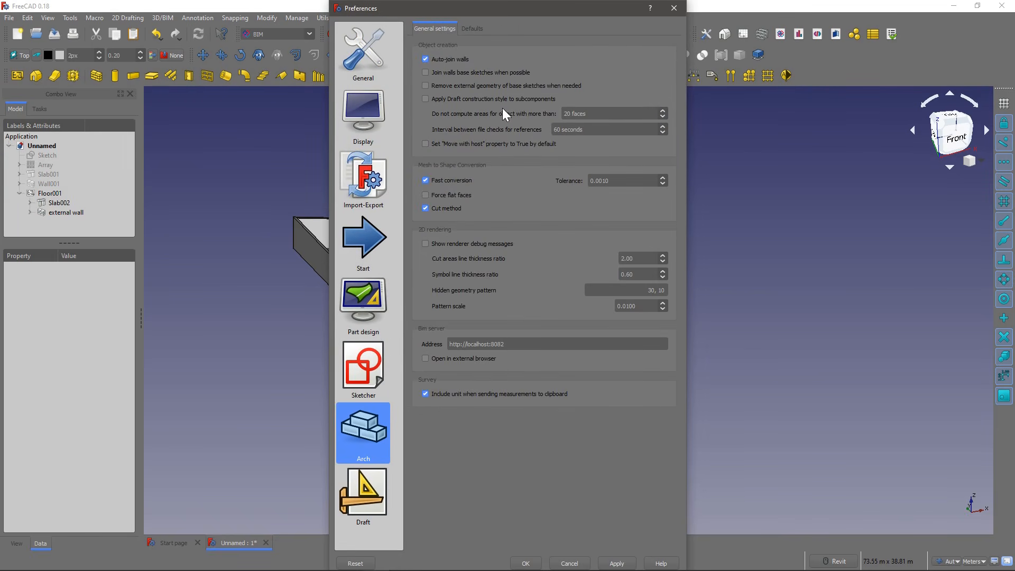
pyautogui.click(471, 28)
pyautogui.click(442, 26)
pyautogui.click(526, 563)
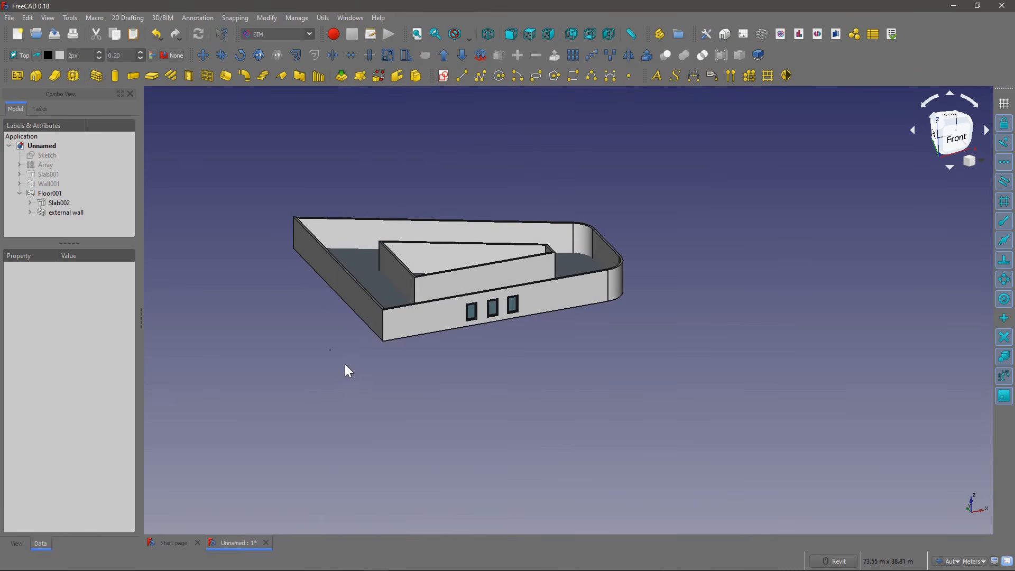
# Step: Collapse Floor001 in the model tree and create an array from it
pyautogui.moveTo(430, 252); pyautogui.dragTo(453, 276, button='middle')
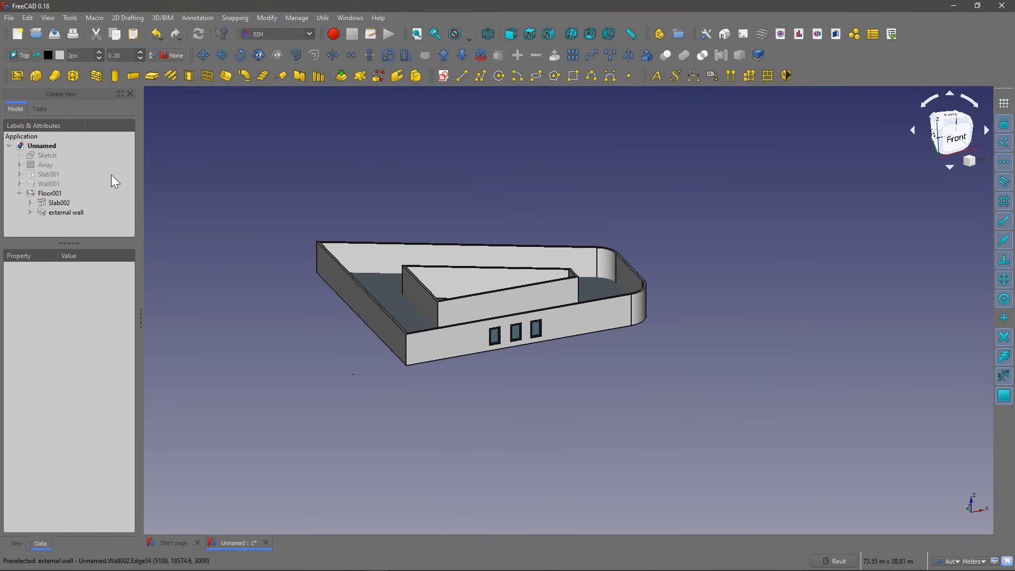
pyautogui.click(19, 193)
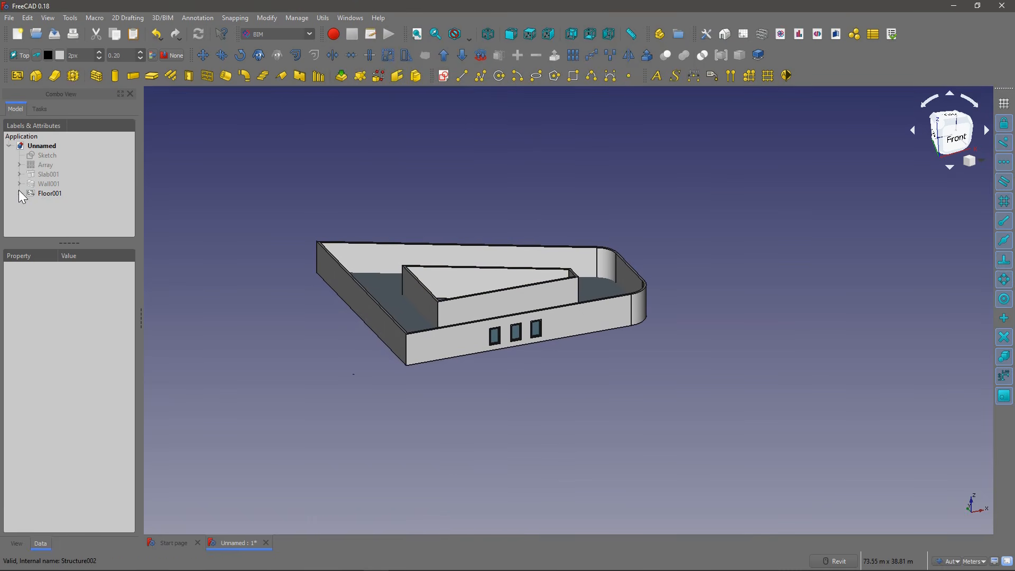
pyautogui.click(46, 193)
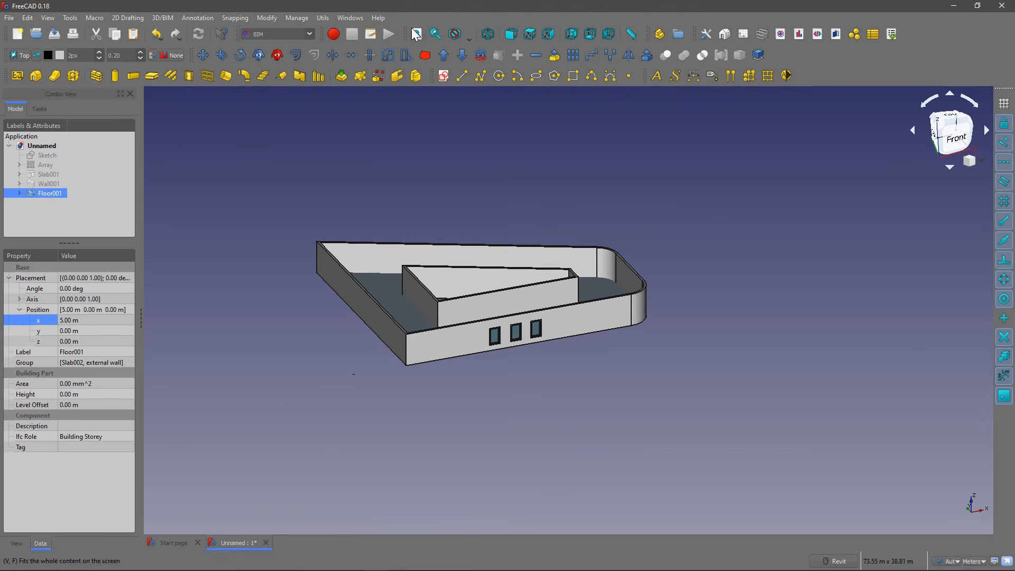
pyautogui.click(576, 56)
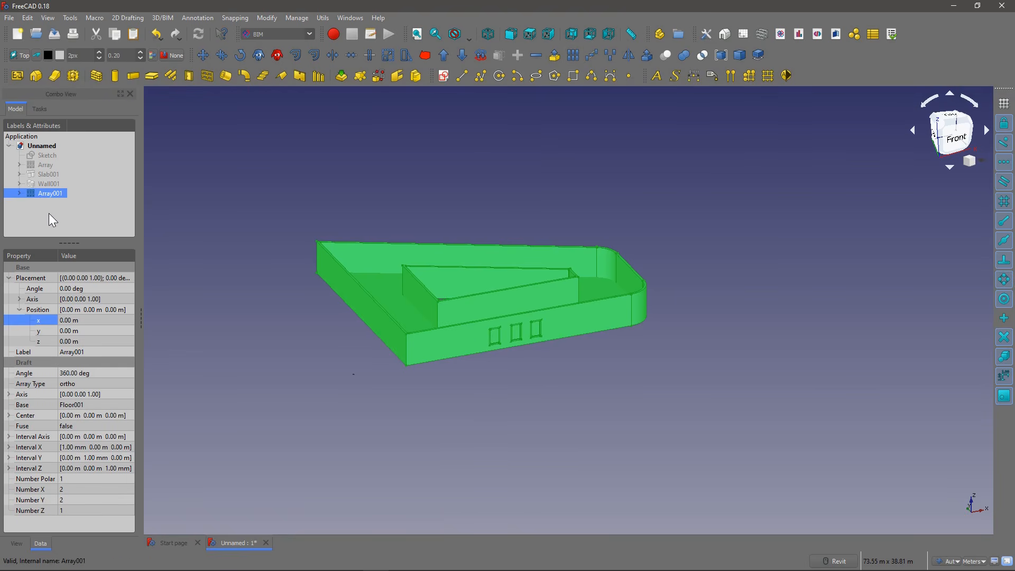
pyautogui.click(84, 230)
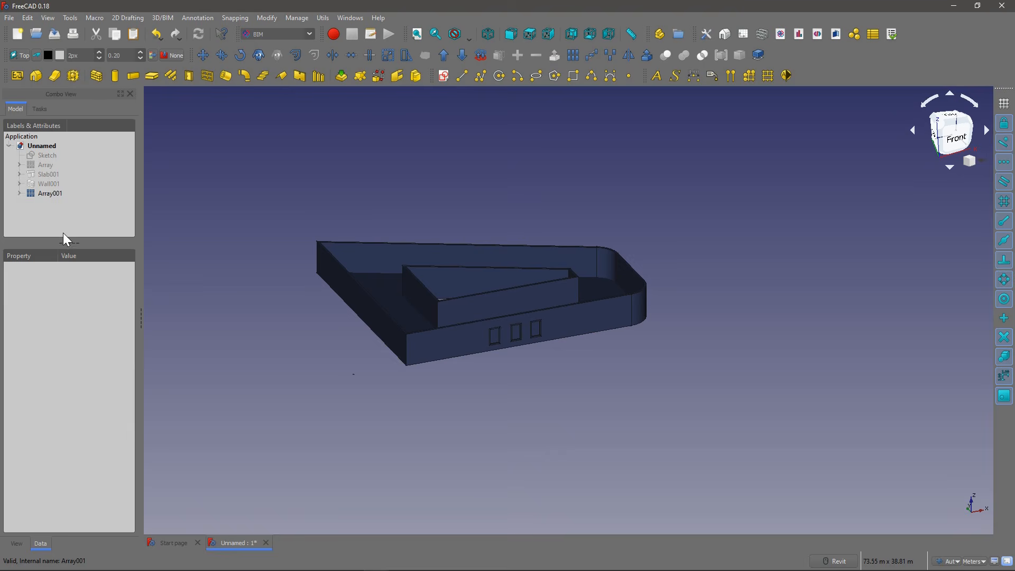
# Step: Set Array001's shape color to a light bluish gray, RGB 165, 170, 188
pyautogui.click(42, 195)
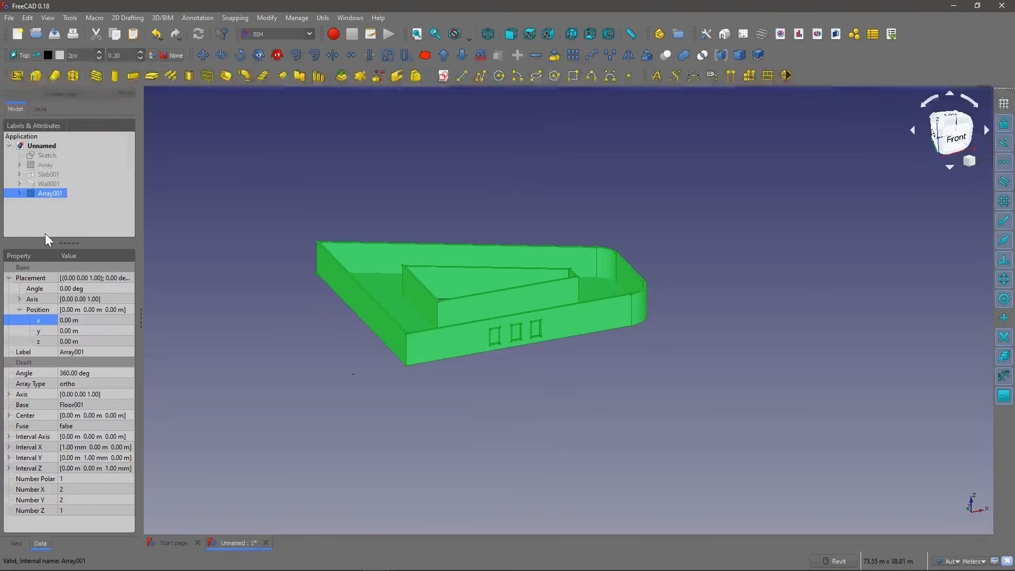
pyautogui.click(19, 542)
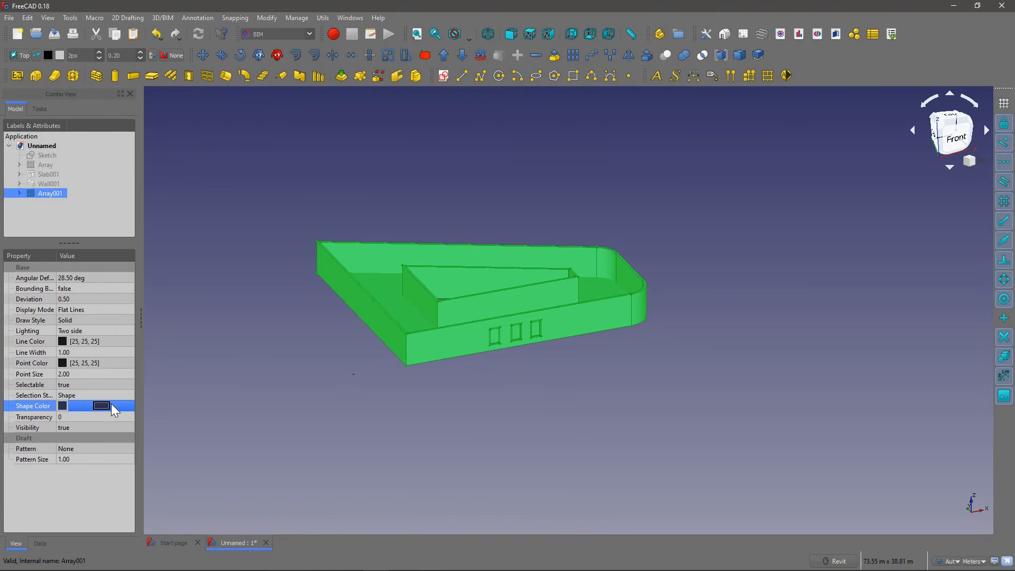
pyautogui.click(102, 405)
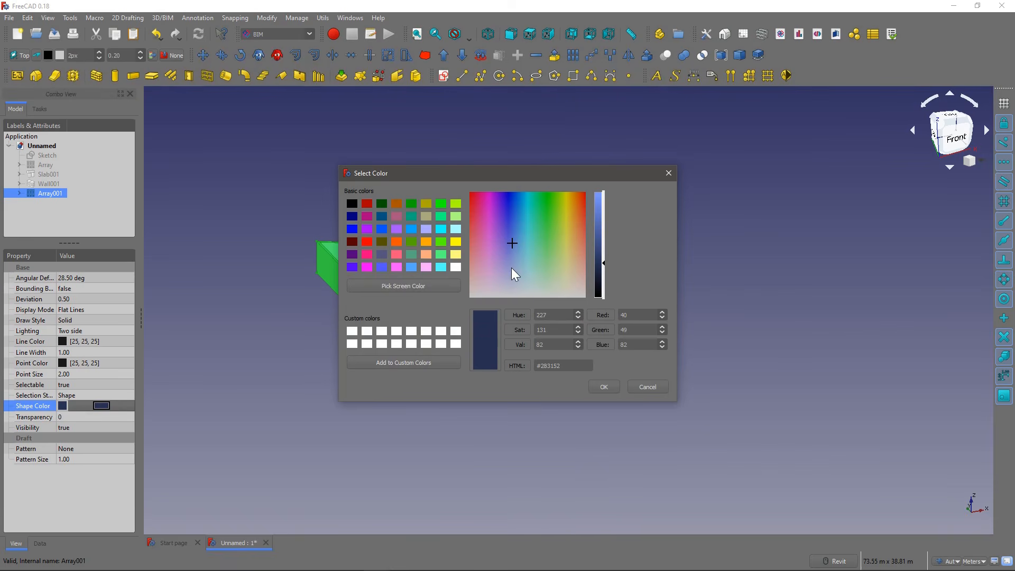
pyautogui.click(513, 285)
pyautogui.moveTo(603, 228); pyautogui.dragTo(606, 219)
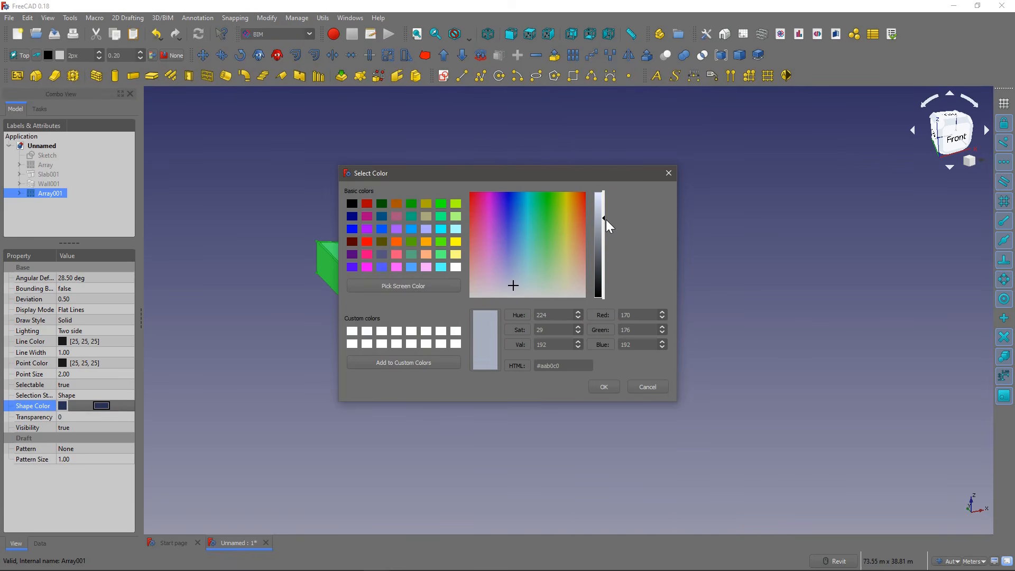
pyautogui.click(602, 389)
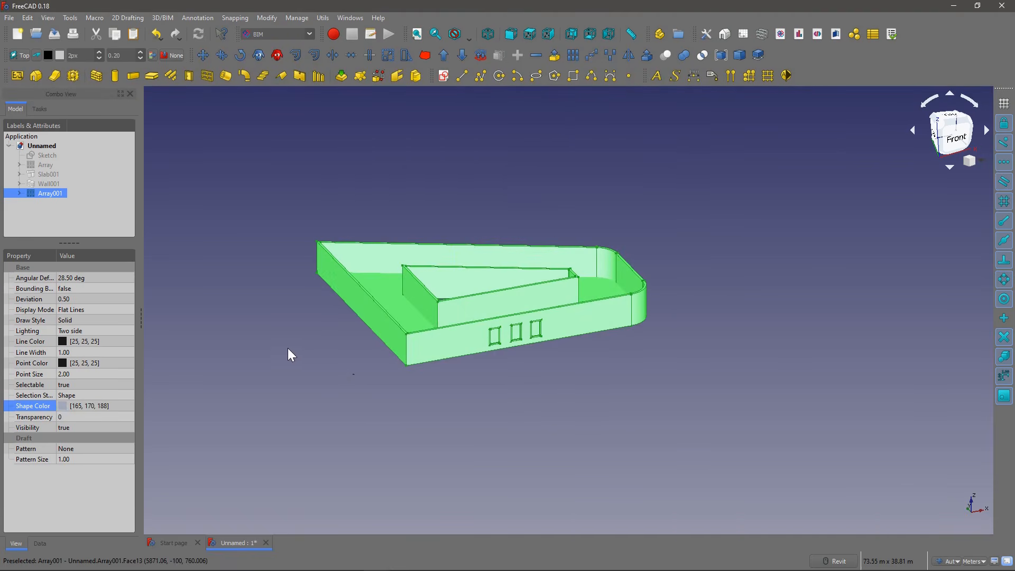
pyautogui.click(266, 283)
# Step: Show Array001's data properties and expand its X interval to view the spacing components
pyautogui.click(52, 193)
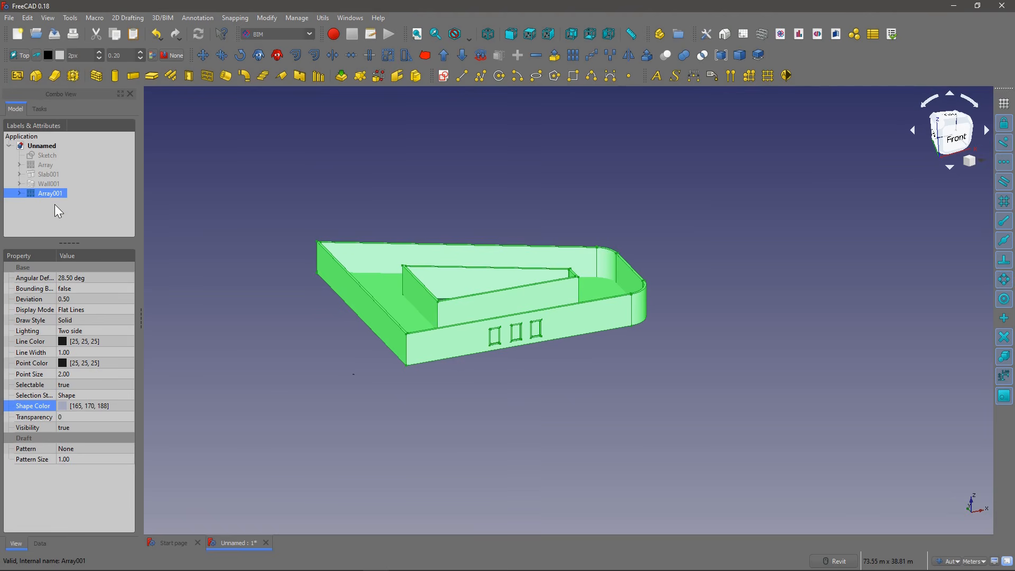
pyautogui.moveTo(69, 242); pyautogui.dragTo(80, 218)
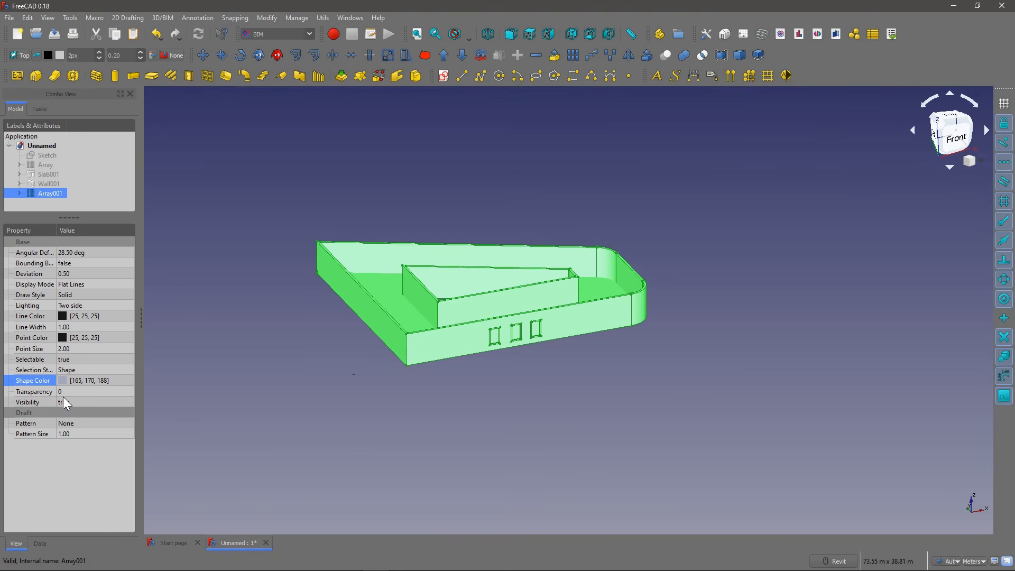
pyautogui.click(37, 543)
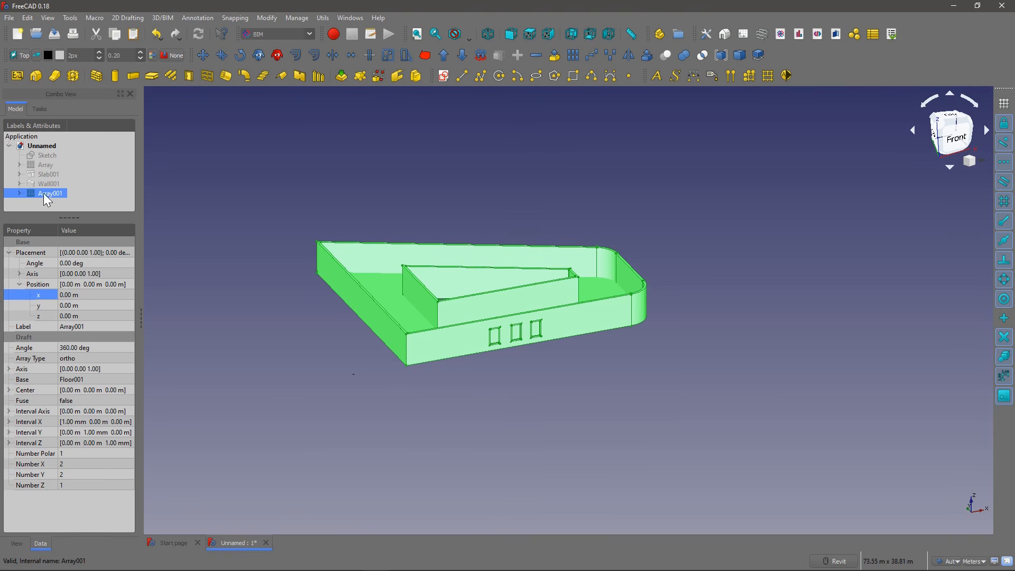
pyautogui.click(9, 421)
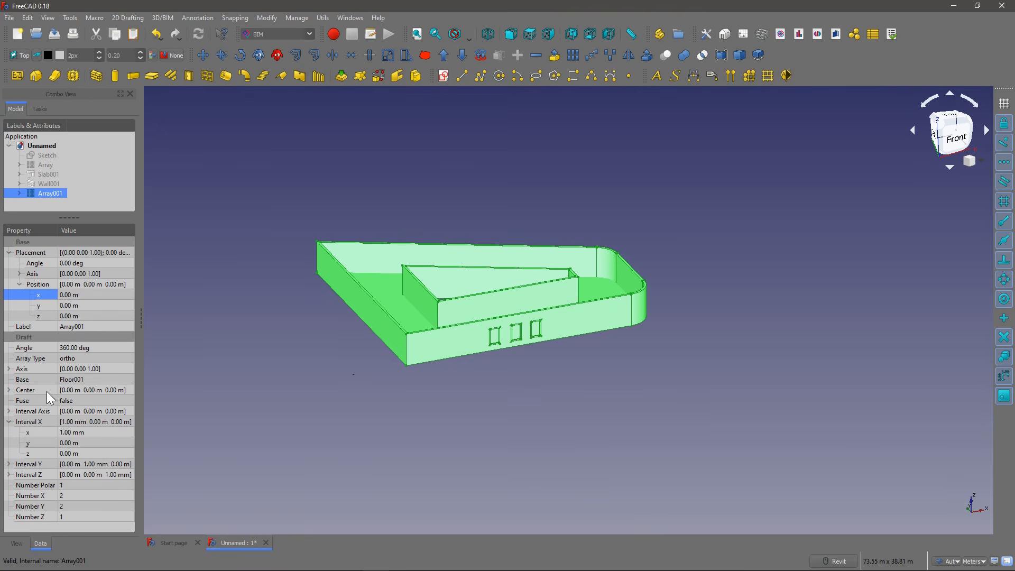
# Step: Look up the internal name of the external wall nested in Array001's floor, and reselect the array
pyautogui.click(19, 193)
pyautogui.click(31, 203)
pyautogui.moveTo(69, 217); pyautogui.dragTo(69, 265)
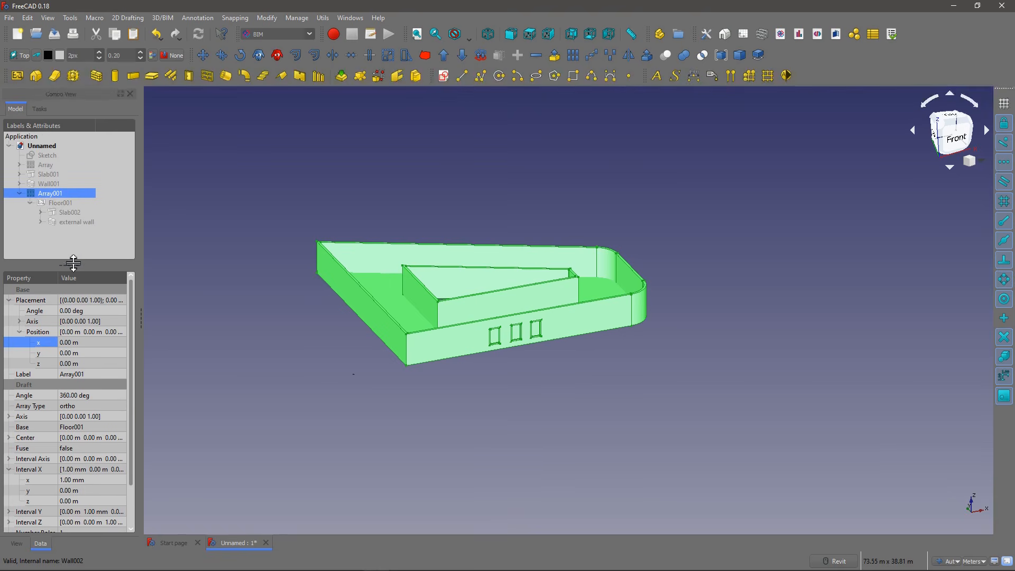
pyautogui.click(41, 222)
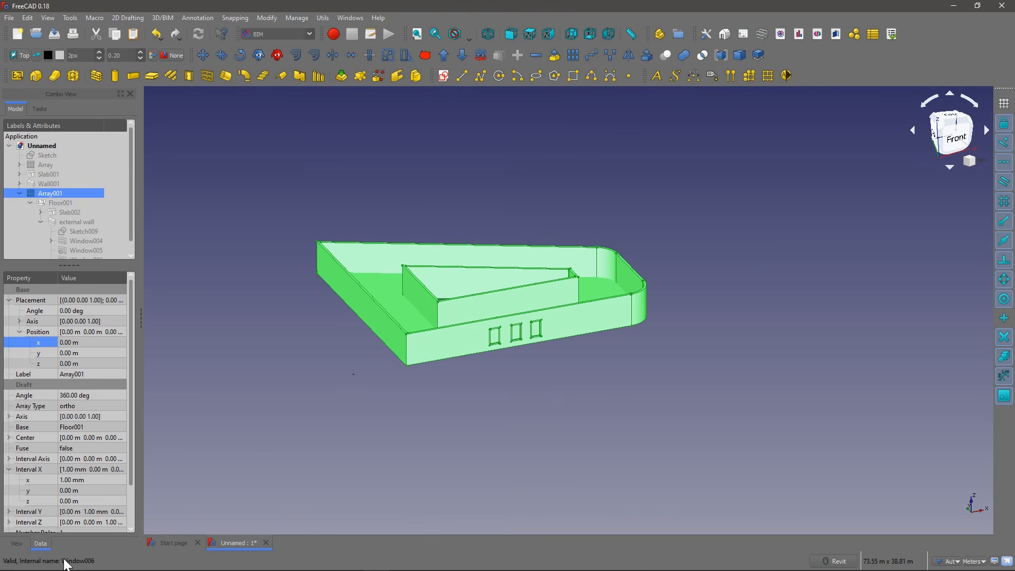
pyautogui.click(84, 219)
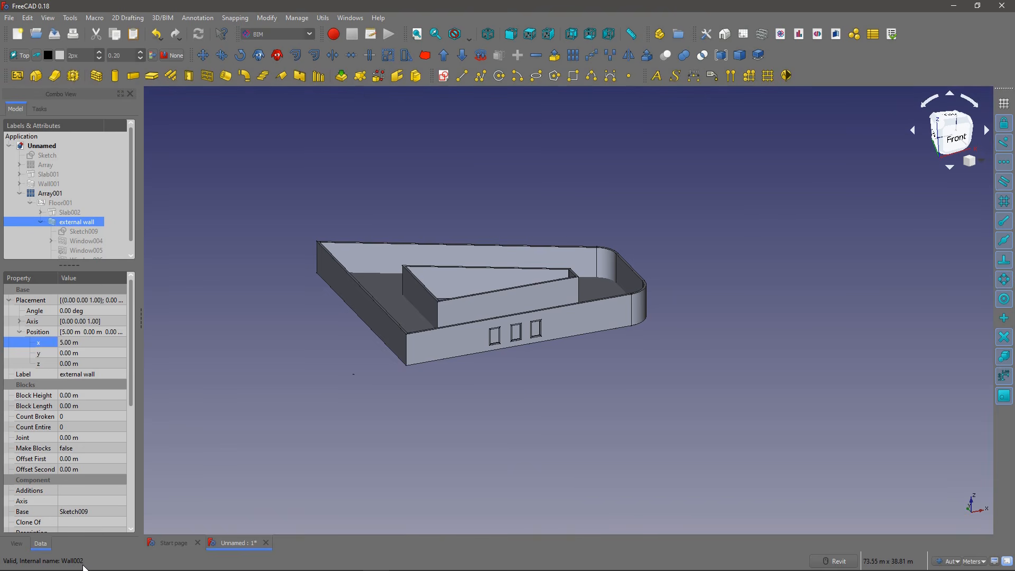
pyautogui.click(31, 202)
pyautogui.click(42, 194)
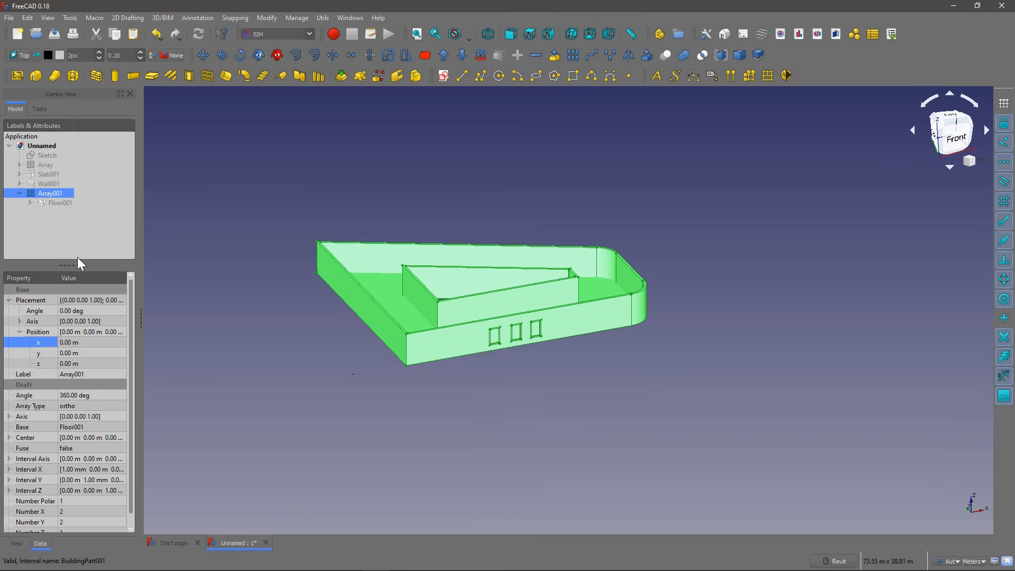
# Step: Link the z component of Array001's Z interval to the external wall's height with the expression Wall002.Height
pyautogui.moveTo(74, 264); pyautogui.dragTo(74, 256)
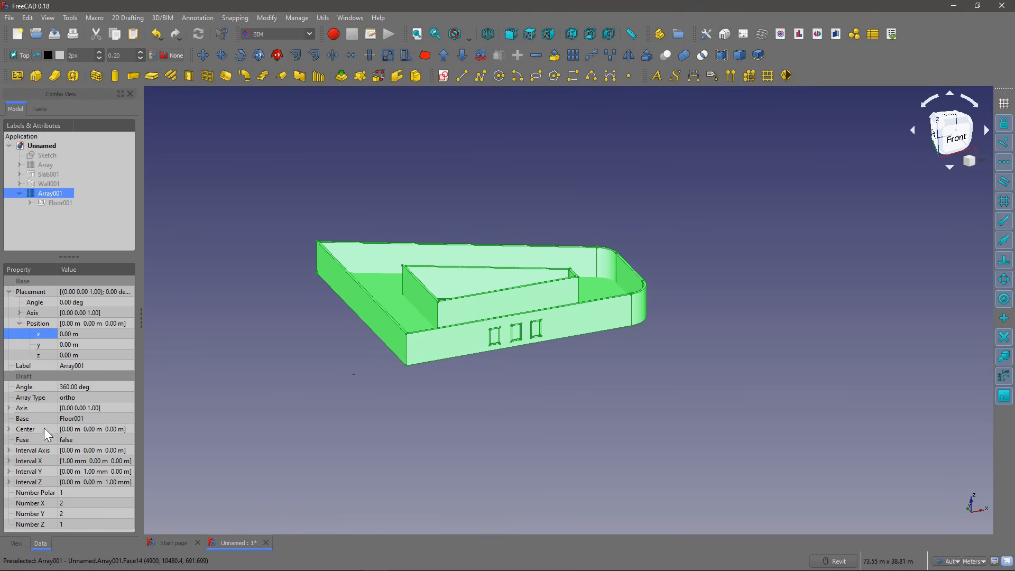
pyautogui.click(9, 482)
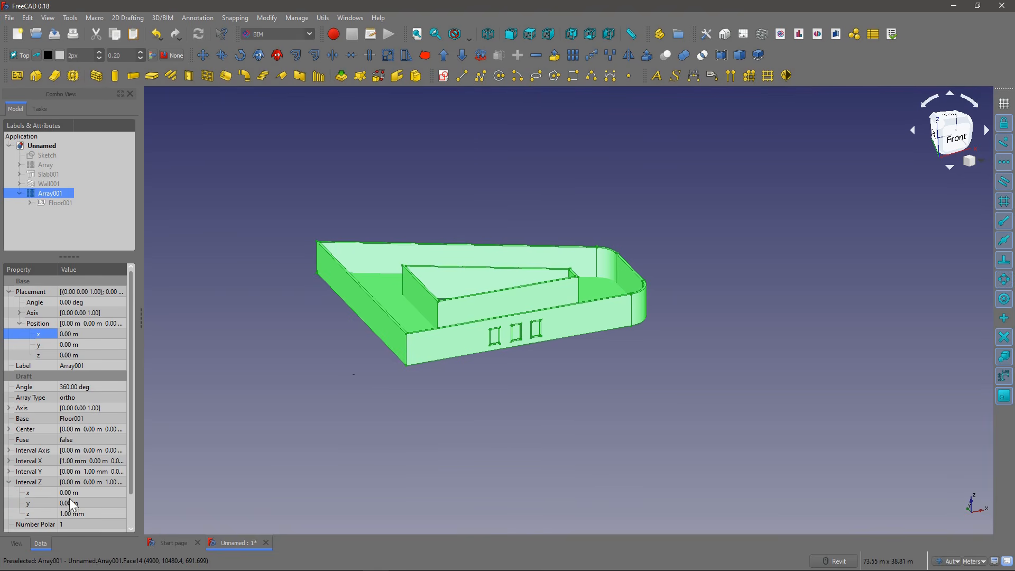
pyautogui.click(91, 510)
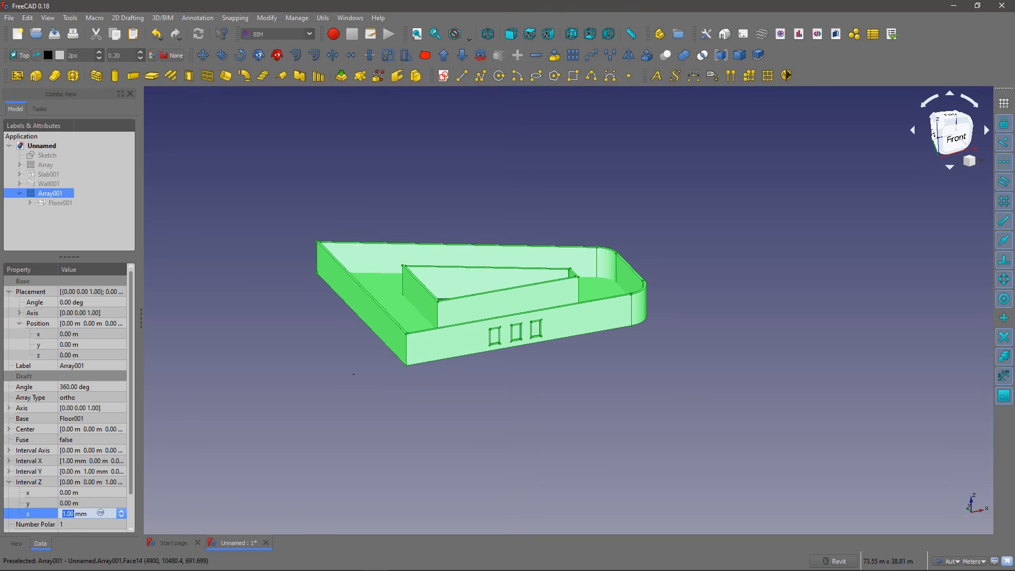
pyautogui.press('=')
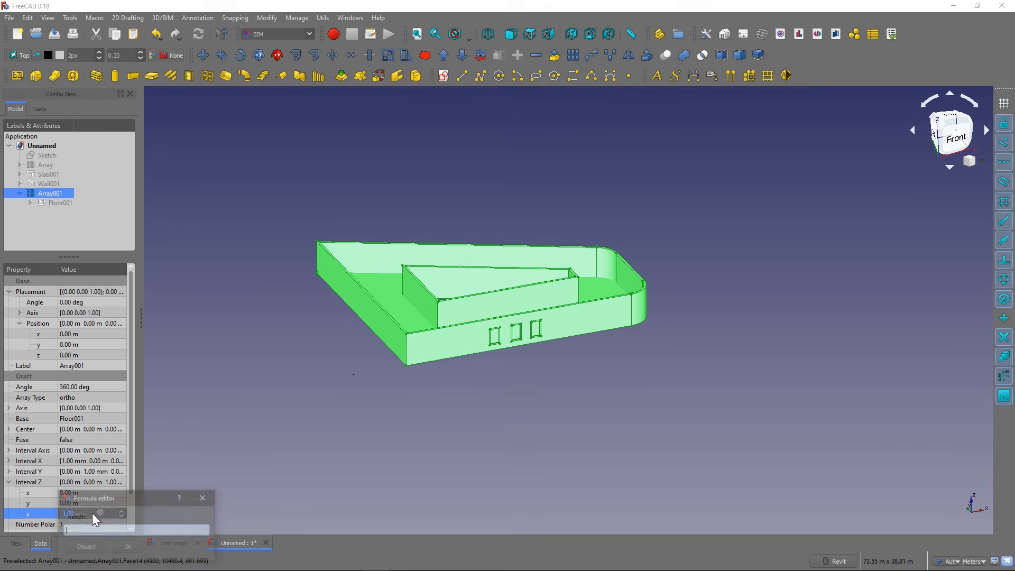
pyautogui.write('Wa')
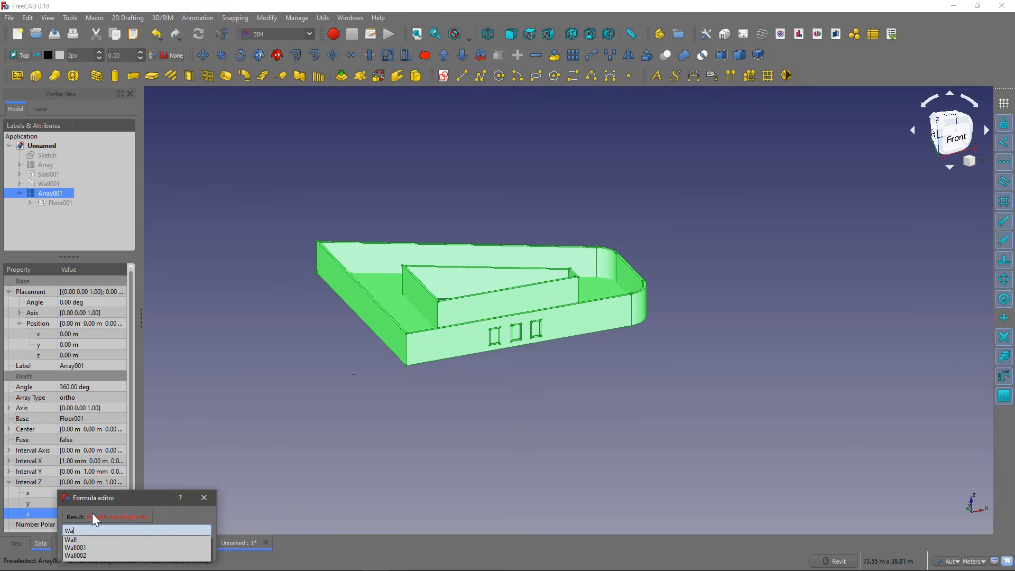
pyautogui.write('l')
pyautogui.press('Down')
pyautogui.press('Down')
pyautogui.press('Down')
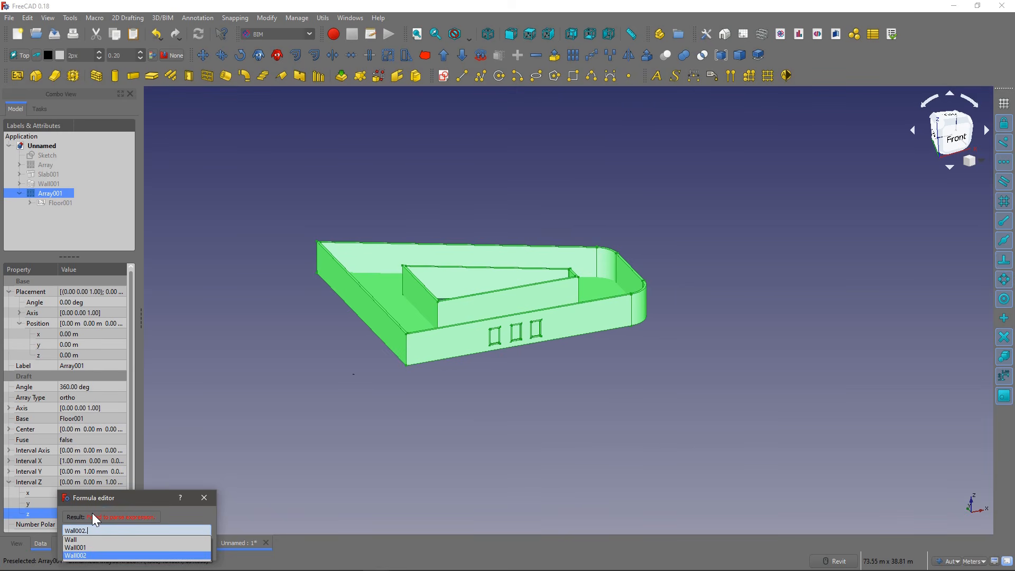
pyautogui.write('H')
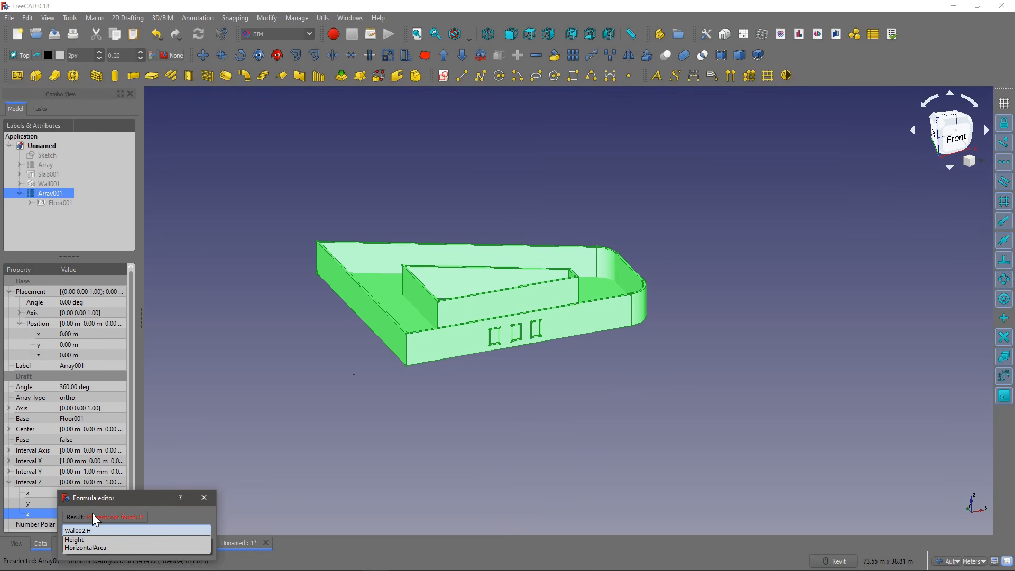
pyautogui.press('Down')
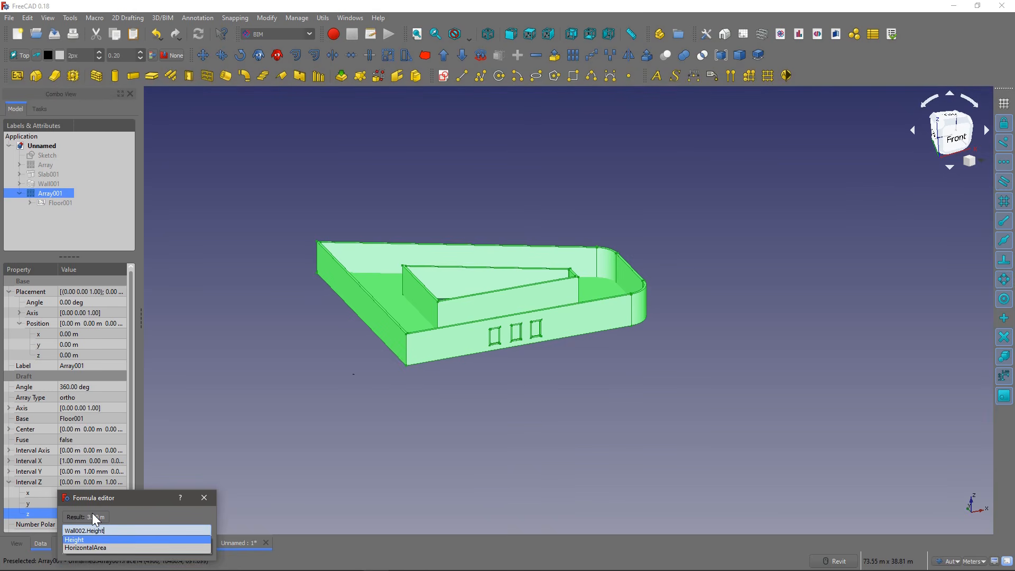
pyautogui.press('Return')
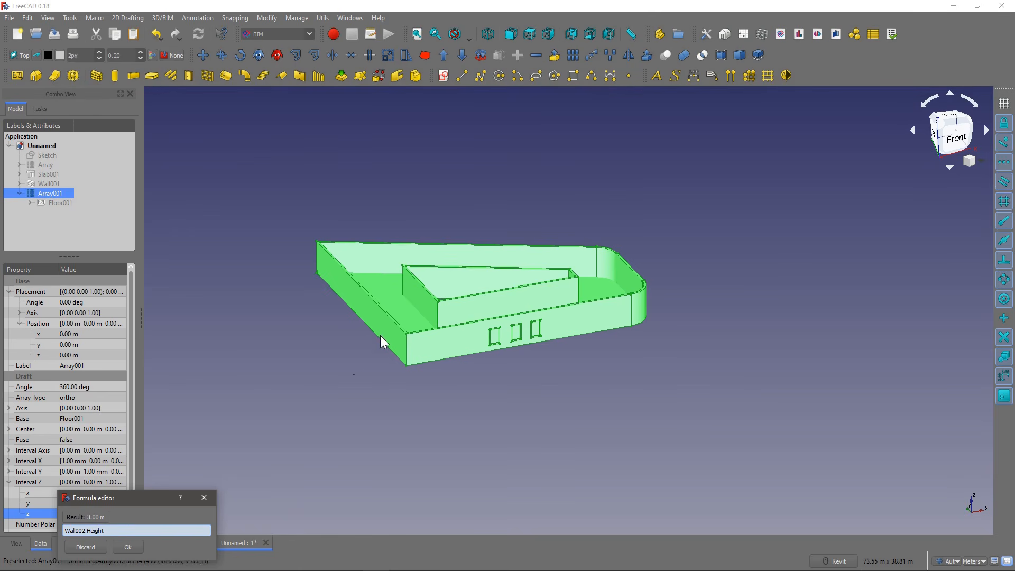
pyautogui.click(127, 547)
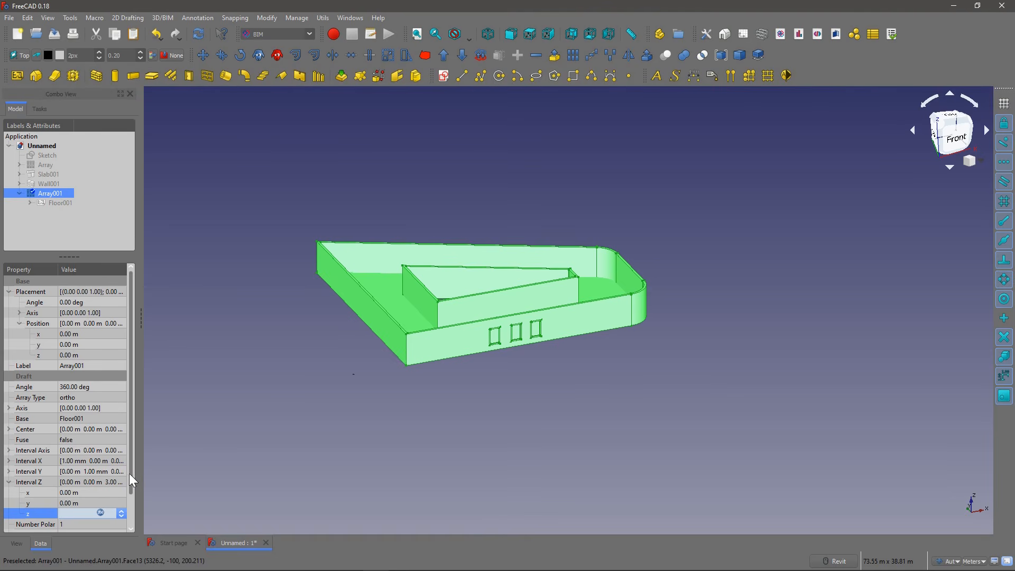
# Step: Set Array001's element counts to 1 in X, 1 in Y and 5 in Z, and recompute the model
pyautogui.scroll(-1, 130, 481)
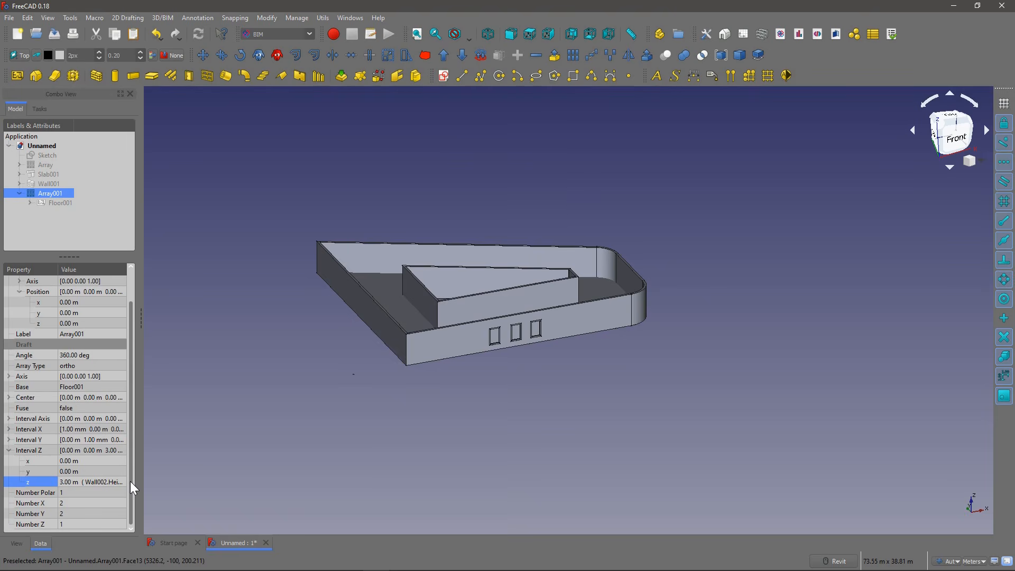
pyautogui.click(75, 503)
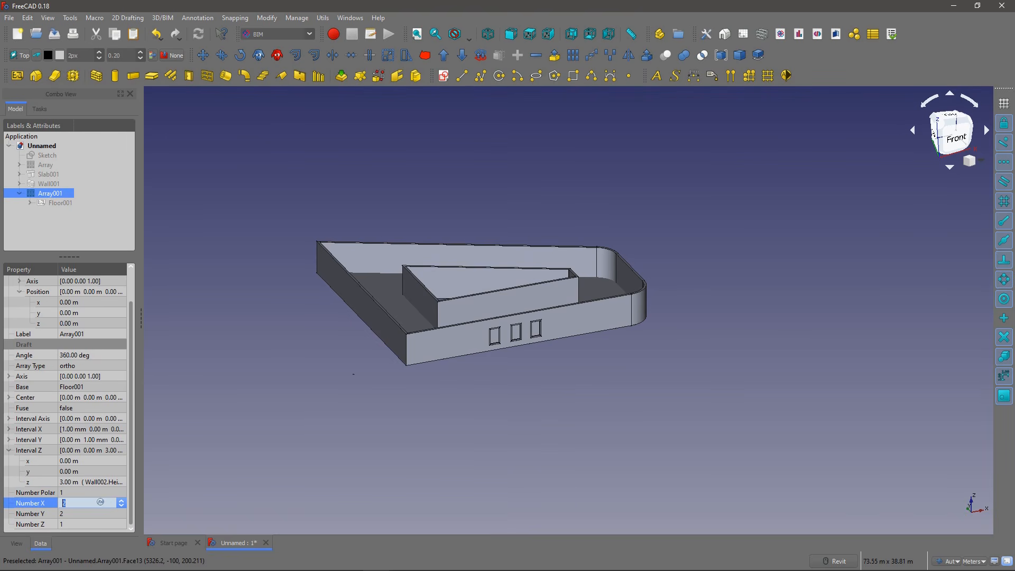
pyautogui.write('1')
pyautogui.click(78, 509)
pyautogui.write('1')
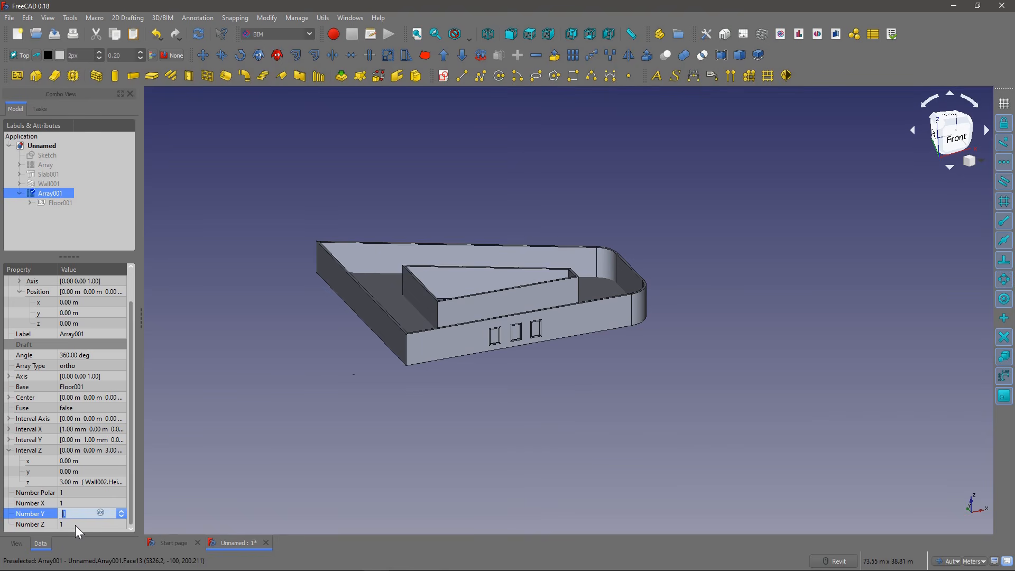
pyautogui.click(75, 524)
pyautogui.write('3')
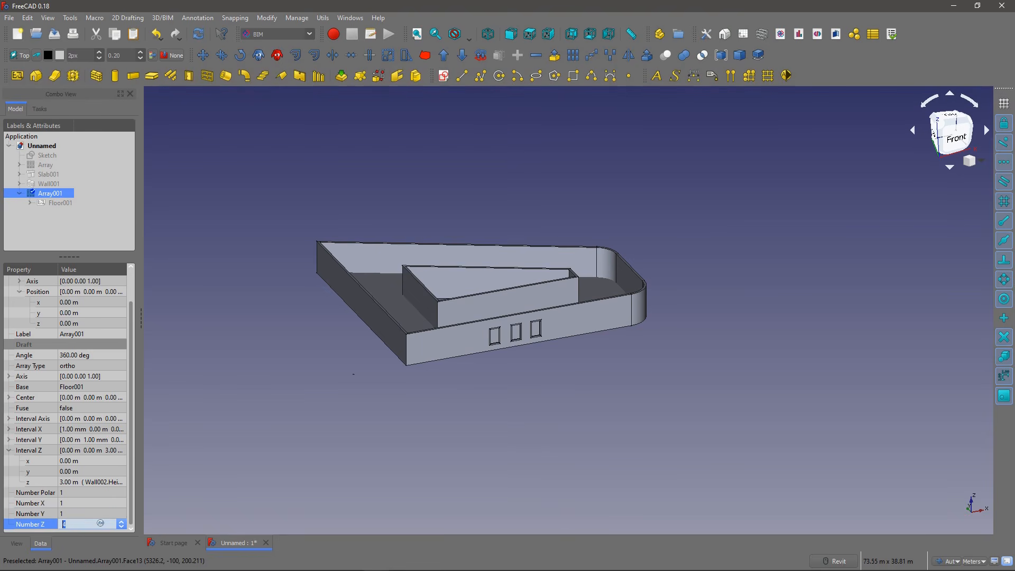
pyautogui.press('Return')
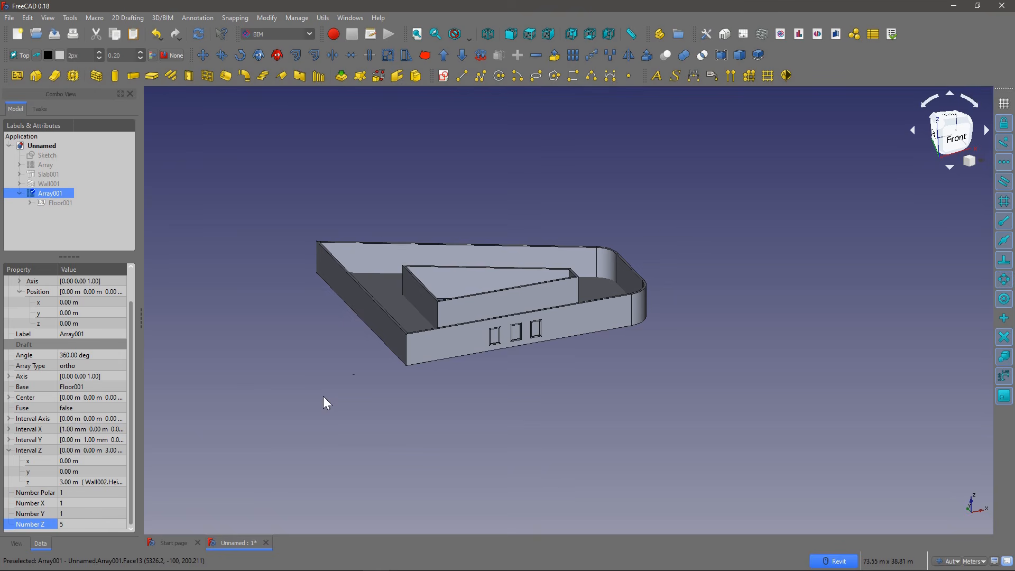
pyautogui.press('F5')
pyautogui.scroll(-4, 323, 396)
pyautogui.scroll(2, 406, 324)
pyautogui.keyDown('shift'); pyautogui.moveTo(421, 347); pyautogui.dragTo(403, 361, button='middle'); pyautogui.keyUp('shift')
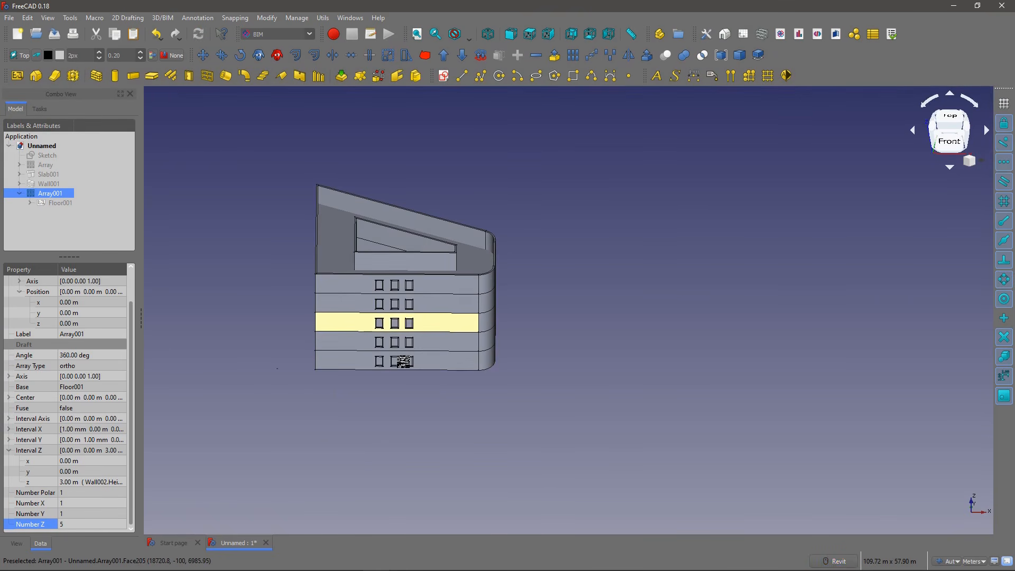
pyautogui.keyDown('shift'); pyautogui.moveTo(390, 228); pyautogui.dragTo(362, 236, button='middle'); pyautogui.keyUp('shift')
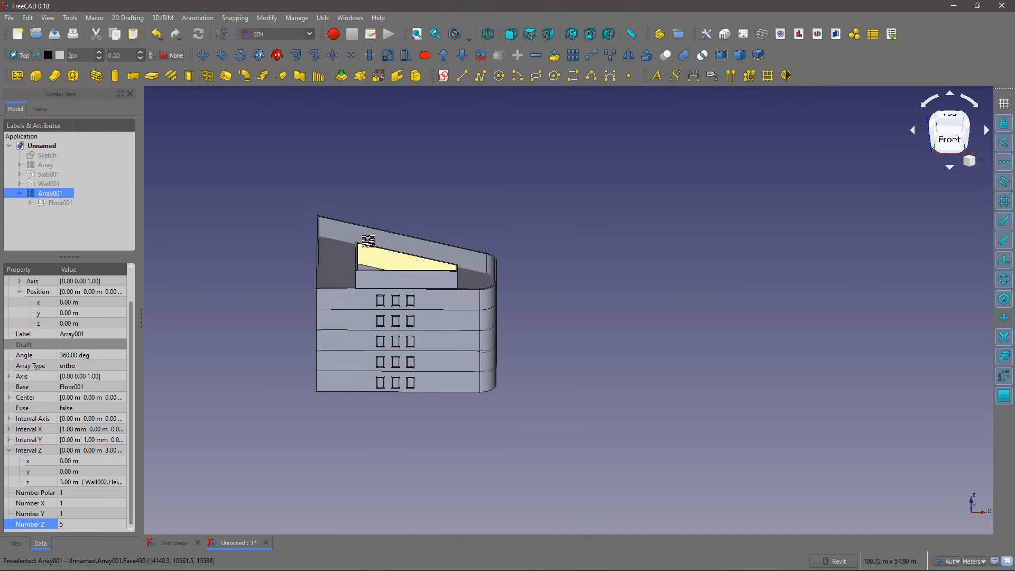
# Step: Expand Floor001's contents in the model tree to locate the base sketch under Slab002
pyautogui.click(44, 203)
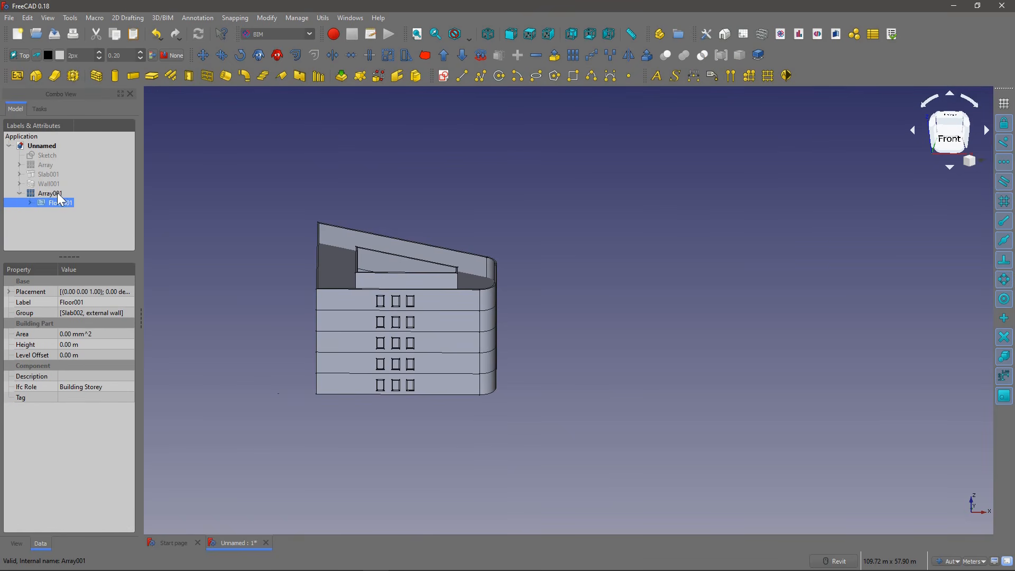
pyautogui.click(30, 203)
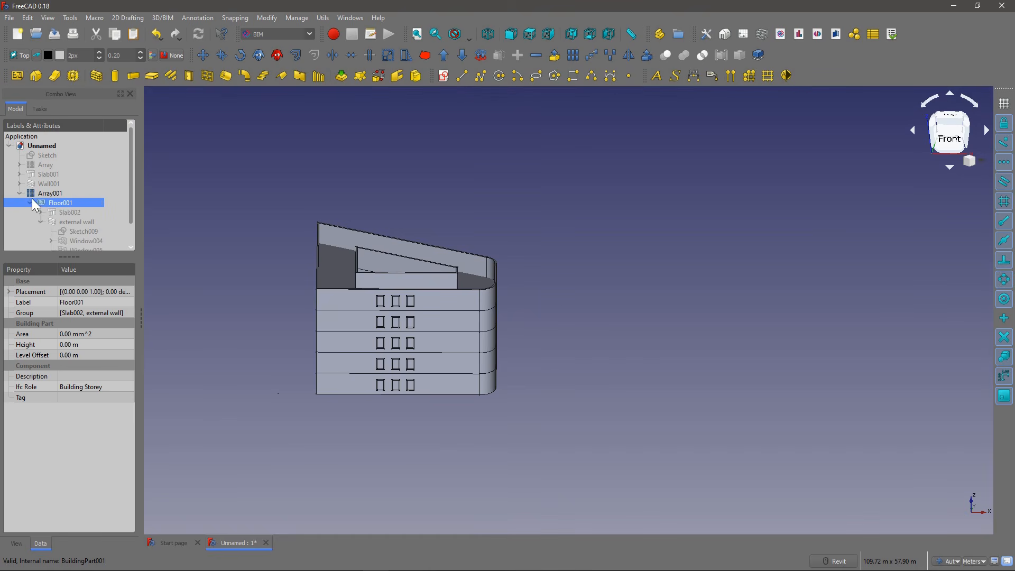
pyautogui.click(41, 222)
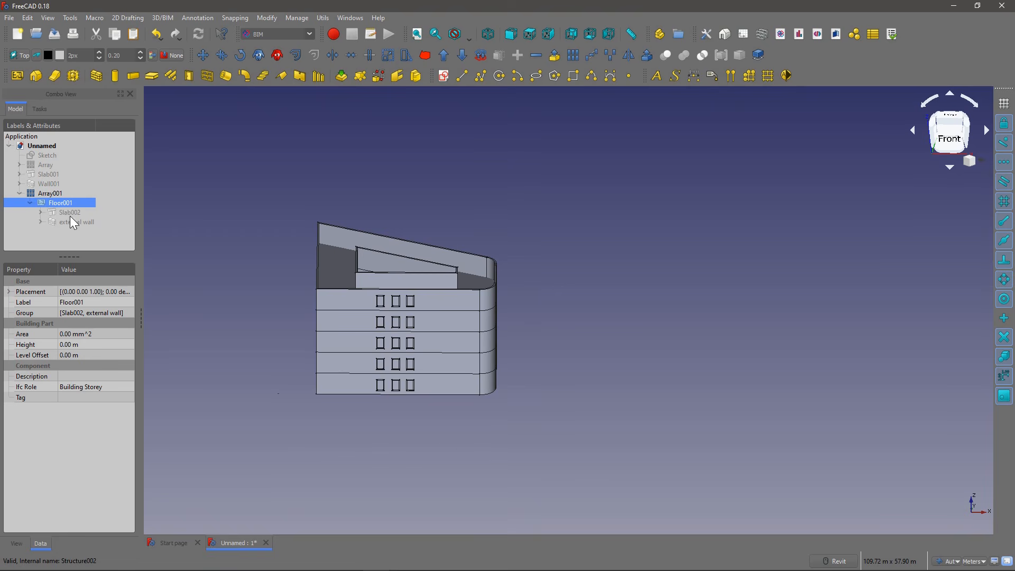
pyautogui.click(41, 213)
pyautogui.click(39, 232)
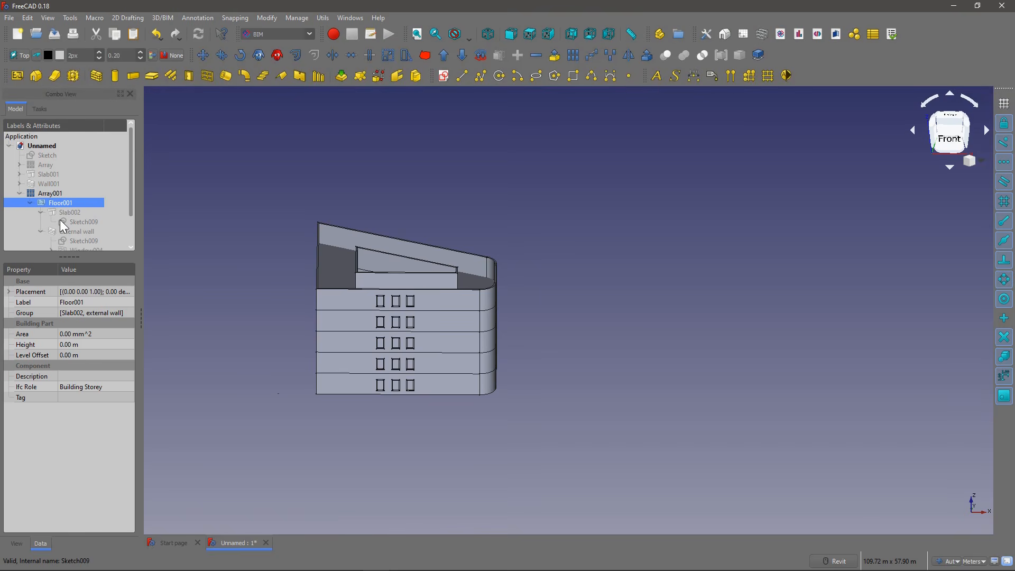
pyautogui.scroll(-1, 59, 220)
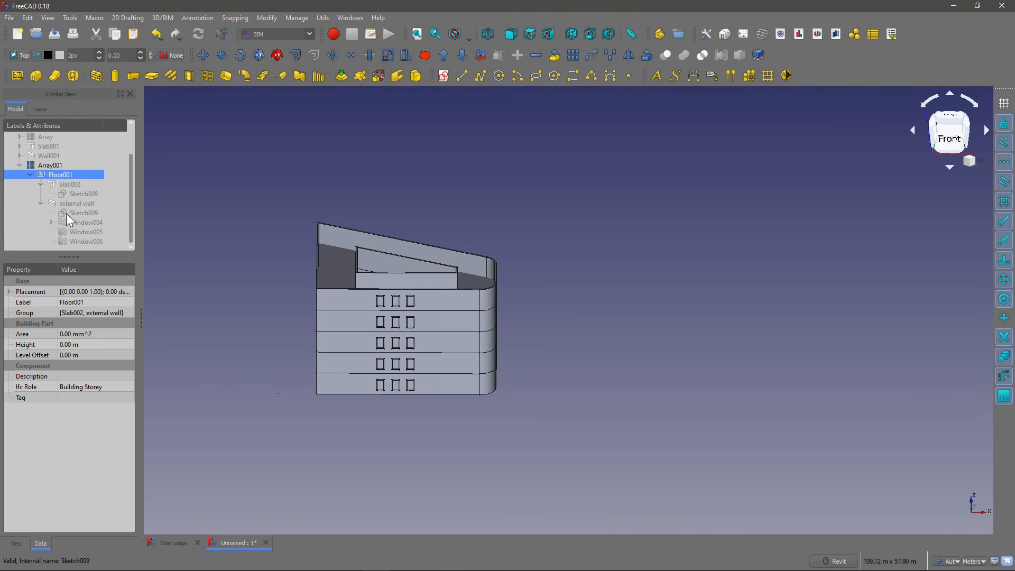
pyautogui.click(40, 204)
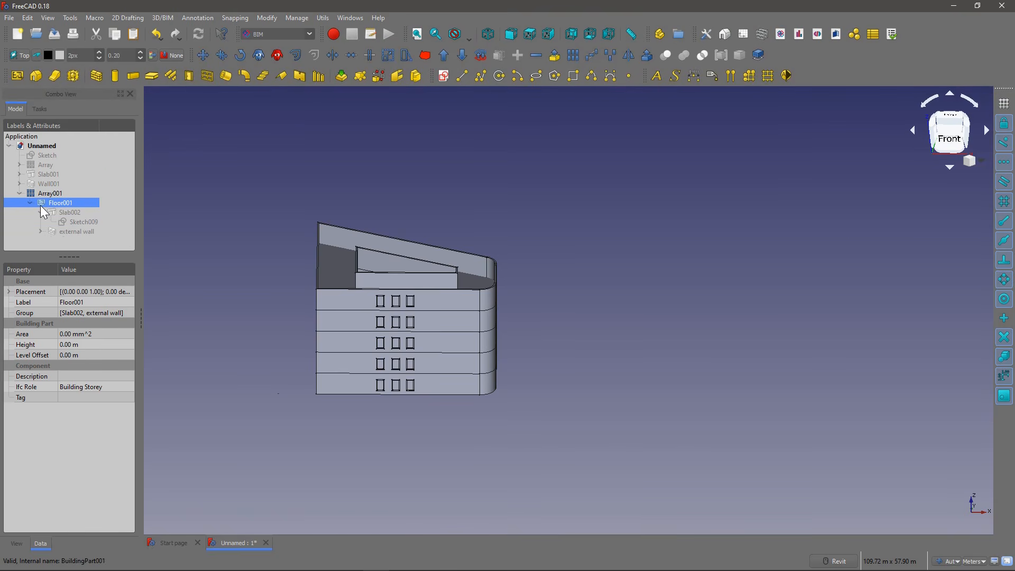
# Step: Set the length constraint of Slab002's base sketch, Sketch009, to 17 m
pyautogui.click(91, 222)
pyautogui.click(11, 344)
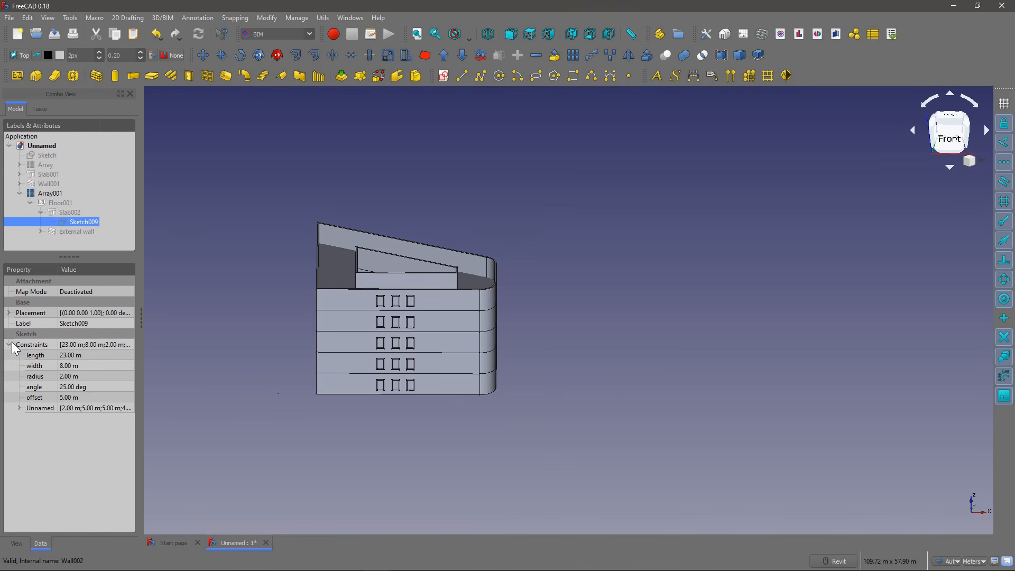
pyautogui.click(94, 351)
pyautogui.write('17')
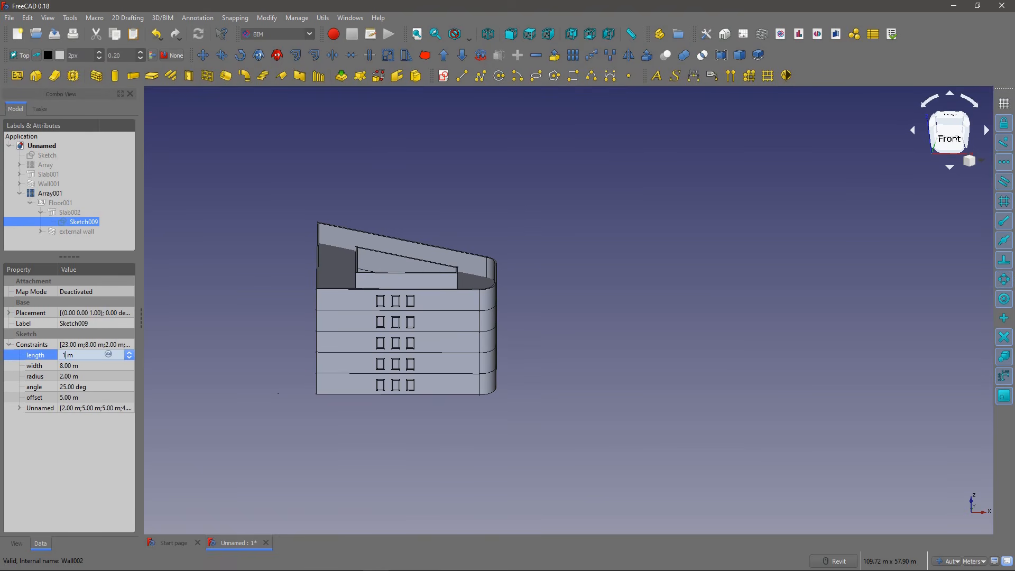
# Step: Set Sketch009's offset constraint to 3 m and its angle constraint to 18 degrees
pyautogui.click(81, 398)
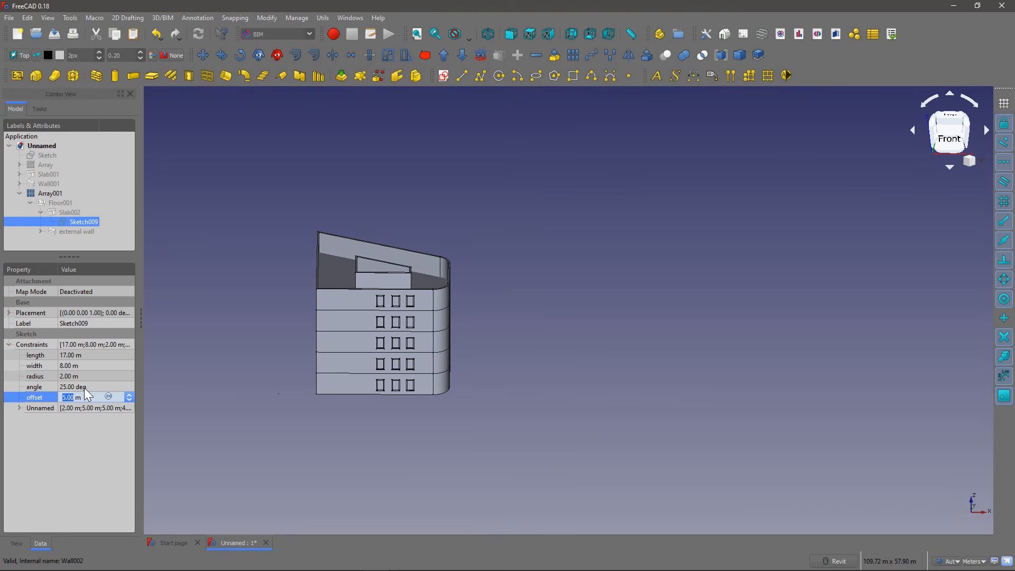
pyautogui.write('3')
pyautogui.press('Return')
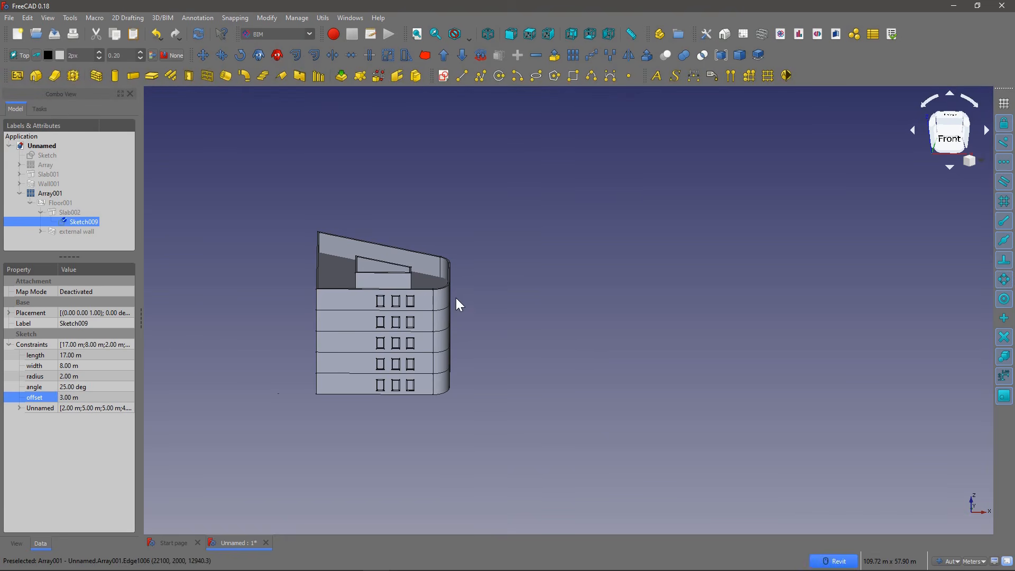
pyautogui.click(78, 388)
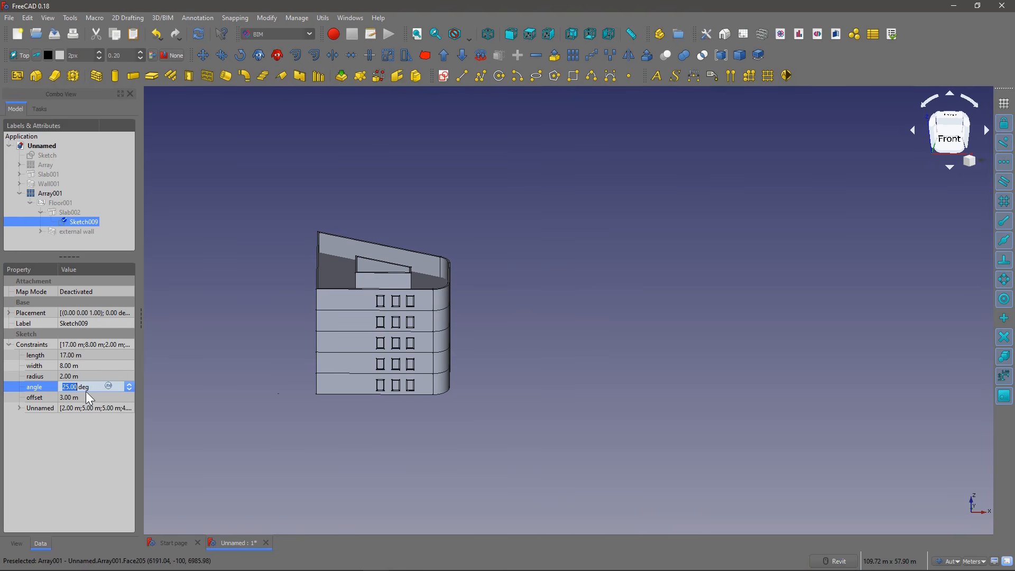
pyautogui.write('18')
pyautogui.press('Return')
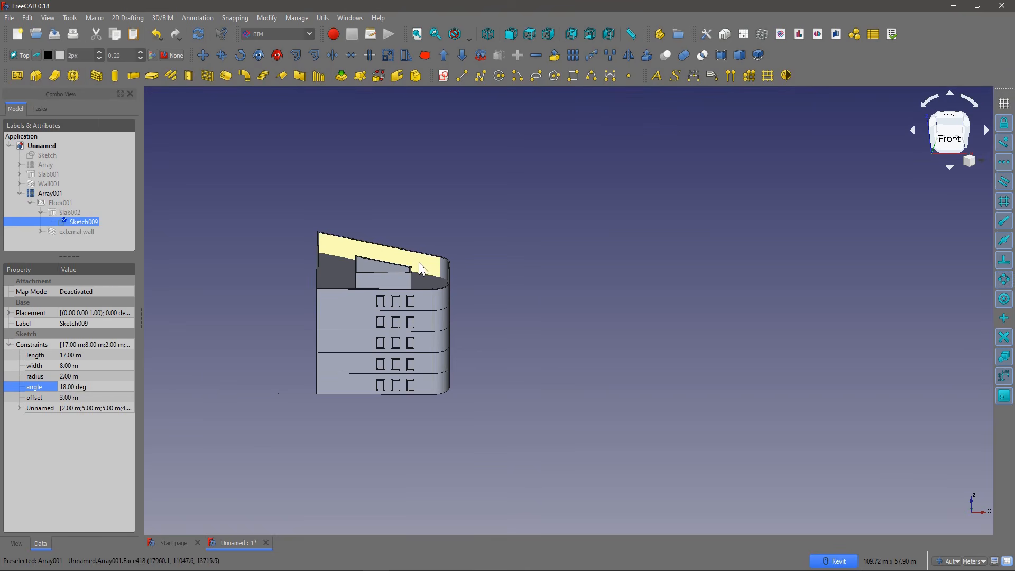
# Step: Examine the updated storey array in isometric view and from several other angles
pyautogui.press('0')
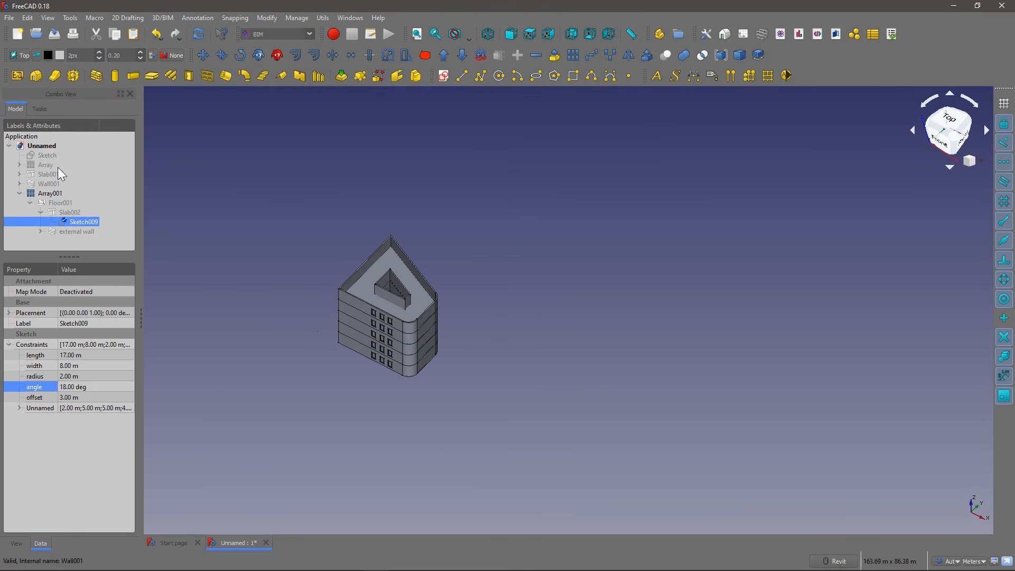
pyautogui.click(26, 18)
pyautogui.press('Escape')
pyautogui.keyDown('shift'); pyautogui.moveTo(395, 301); pyautogui.dragTo(430, 257, button='middle'); pyautogui.keyUp('shift')
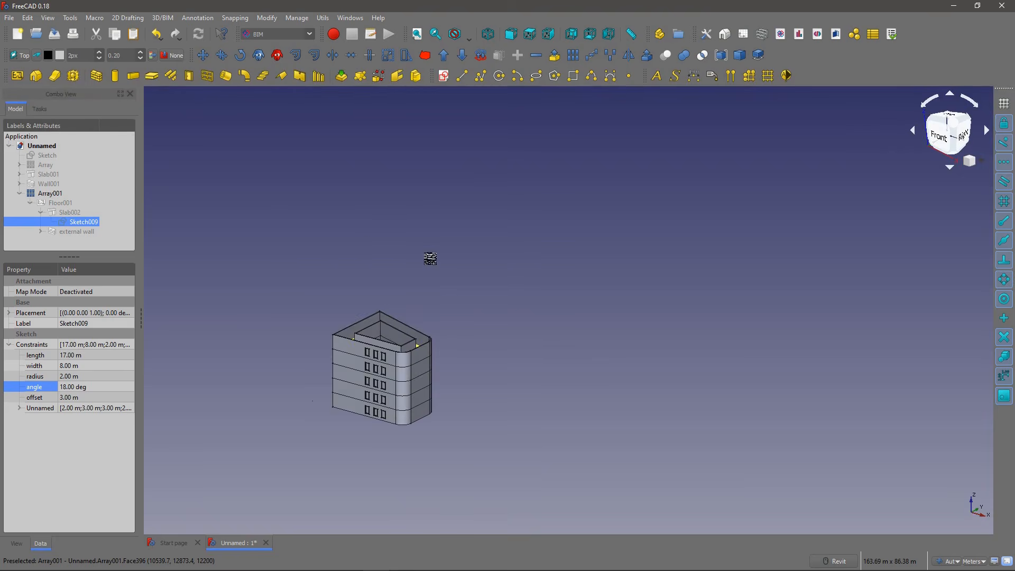
pyautogui.moveTo(354, 367); pyautogui.dragTo(349, 314, button='middle')
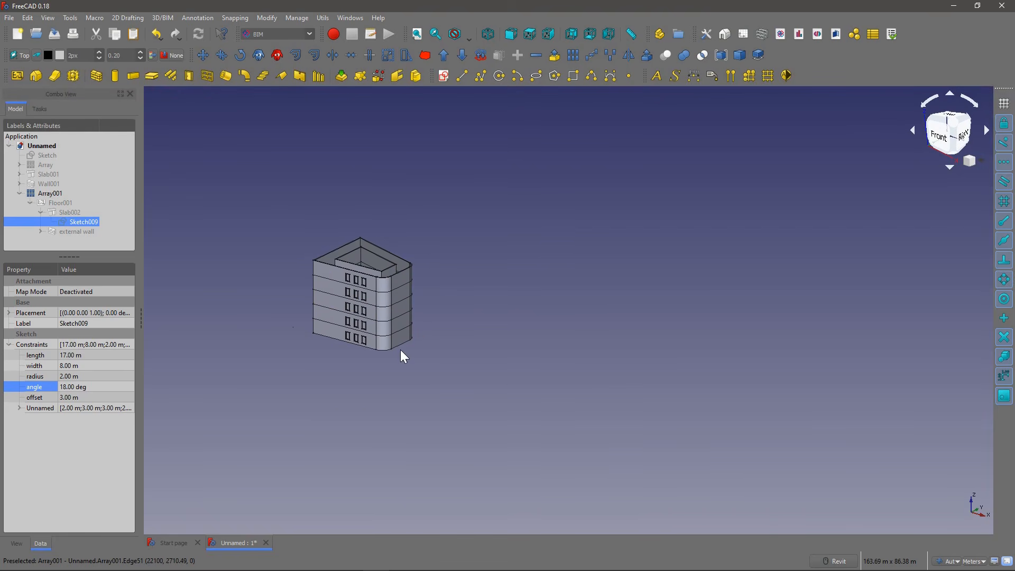
pyautogui.scroll(5, 401, 351)
pyautogui.moveTo(396, 355); pyautogui.dragTo(476, 333, button='middle')
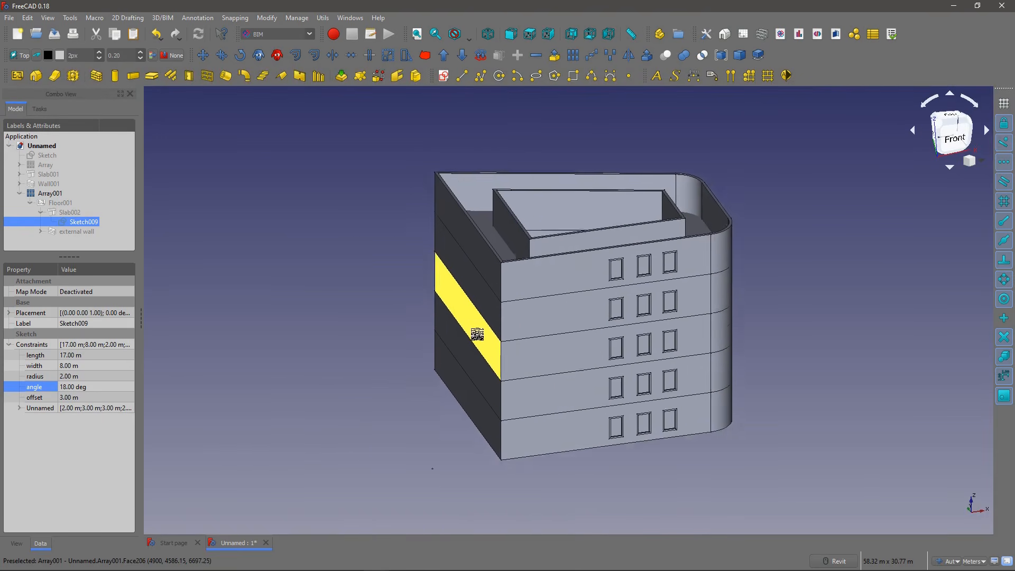
pyautogui.scroll(-3, 490, 389)
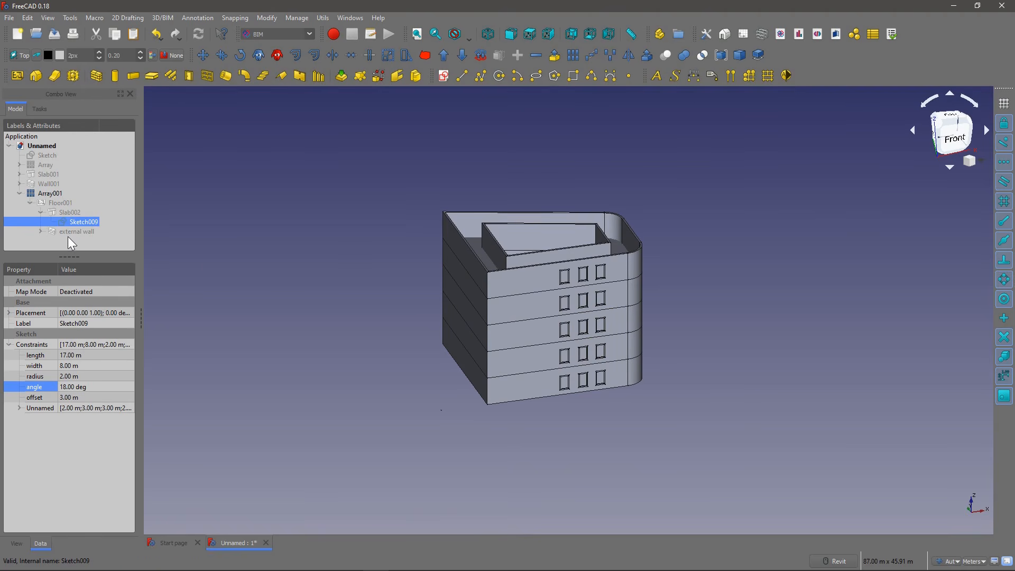
pyautogui.moveTo(63, 255); pyautogui.dragTo(66, 267)
pyautogui.click(195, 262)
pyautogui.scroll(4, 418, 328)
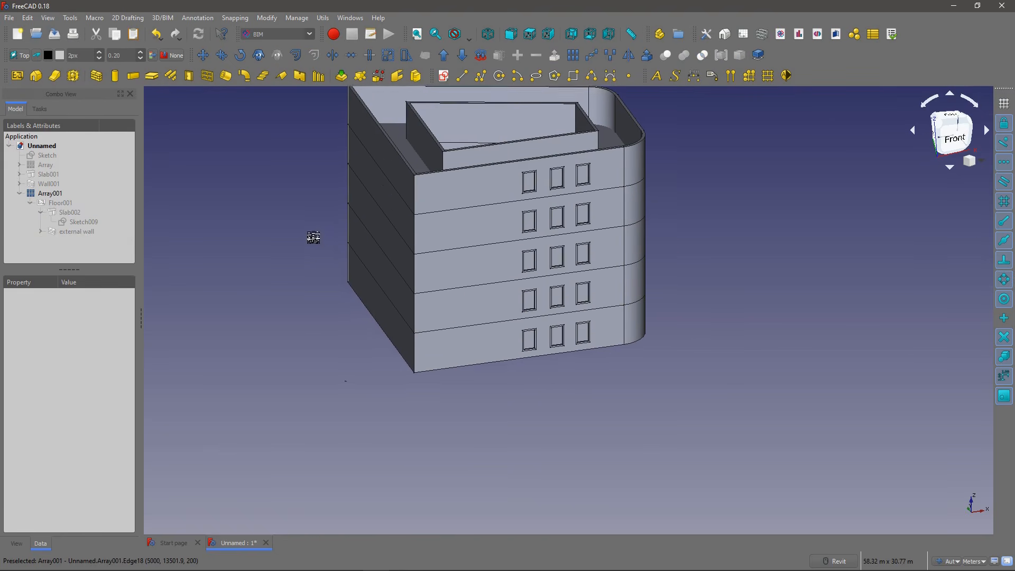
pyautogui.scroll(-3, 372, 243)
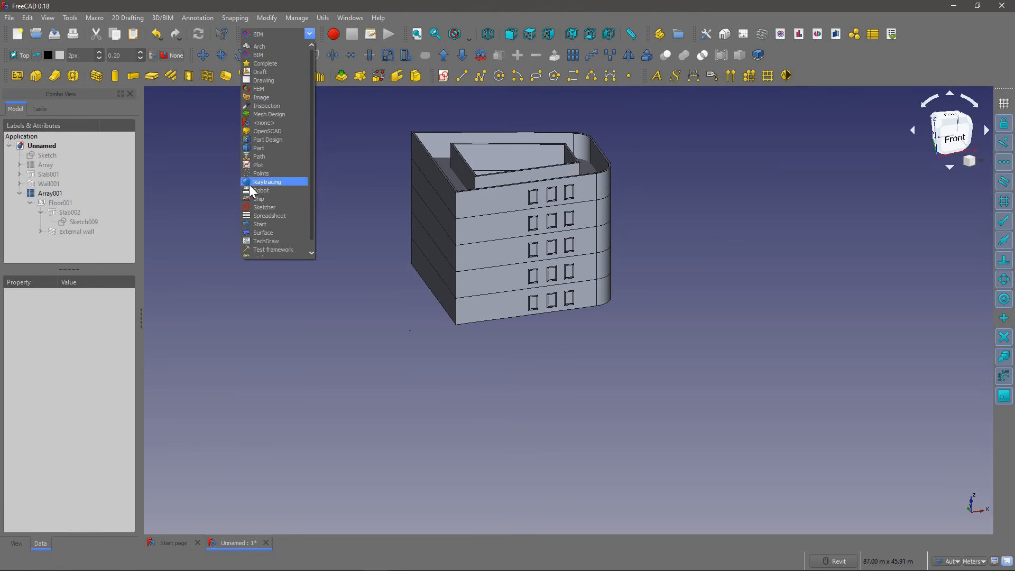
# Step: Switch to the Sketcher workbench and create a new sketch on the XY plane
pyautogui.click(264, 207)
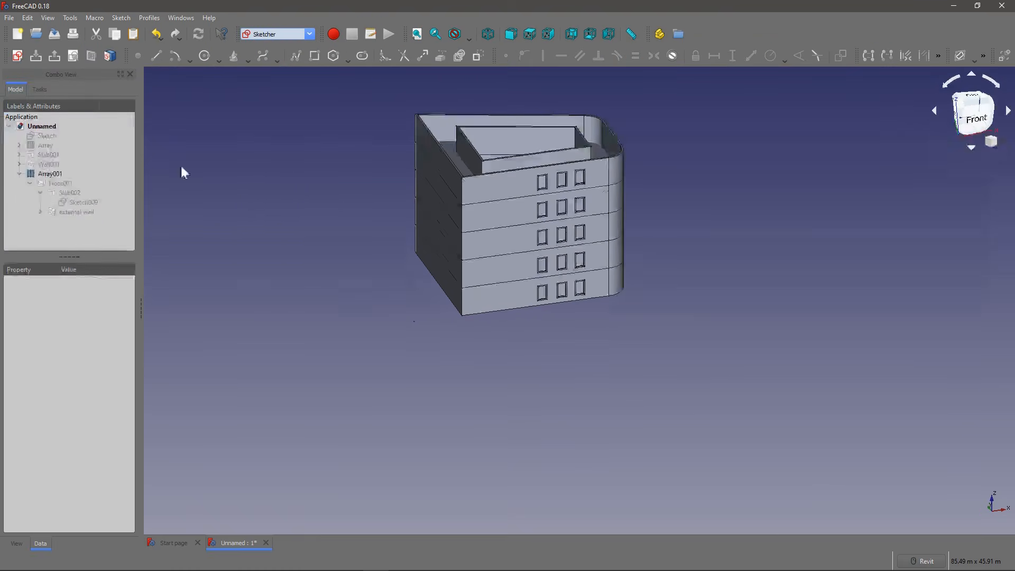
pyautogui.click(16, 56)
pyautogui.click(492, 336)
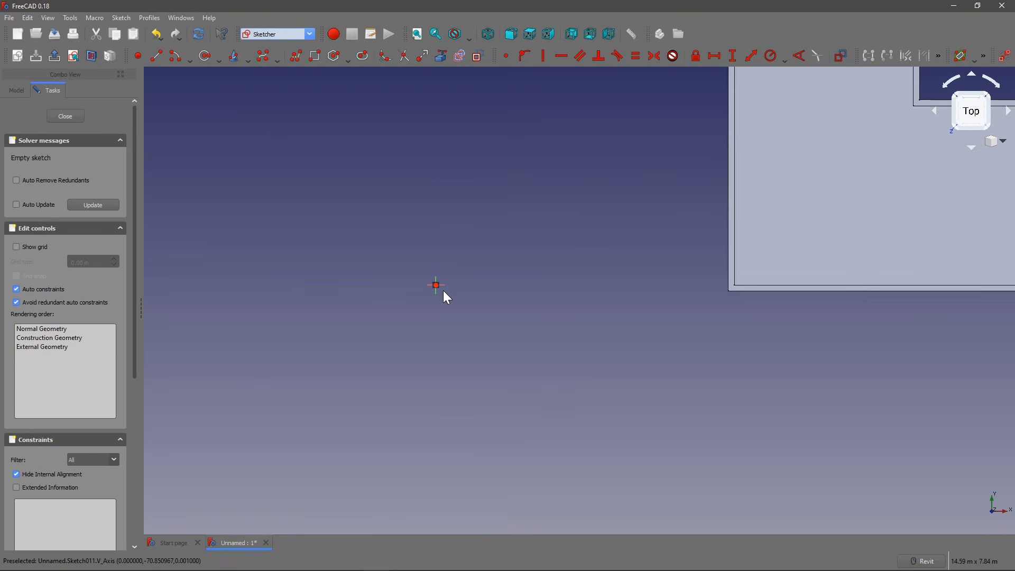
# Step: Sketch a rectangle about 1.99 m by 1.43 m with its lower-left corner on the sketch origin
pyautogui.scroll(5, 400, 300)
pyautogui.scroll(4, 399, 298)
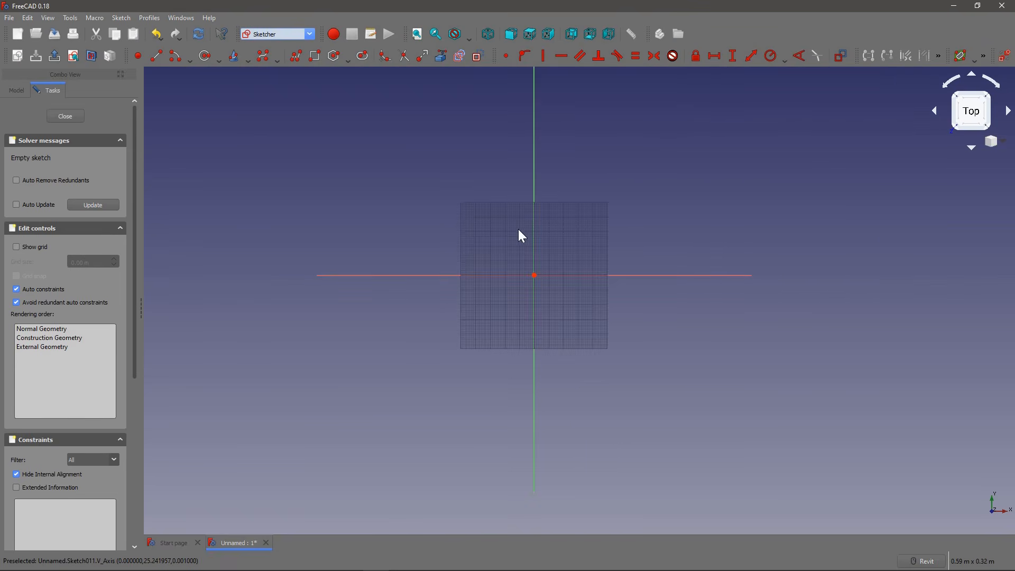
pyautogui.moveTo(470, 210); pyautogui.dragTo(359, 236, button='middle')
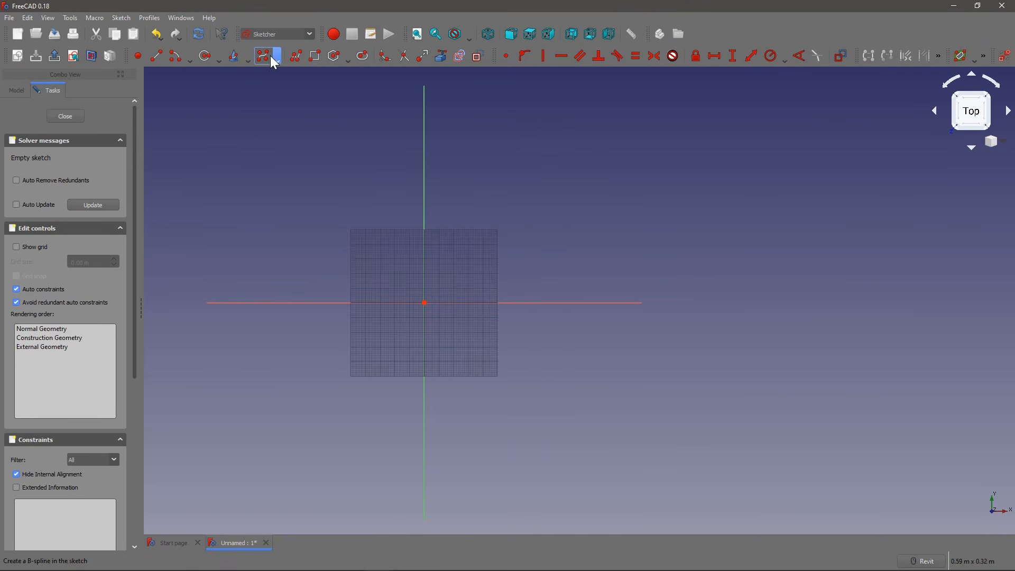
pyautogui.click(316, 55)
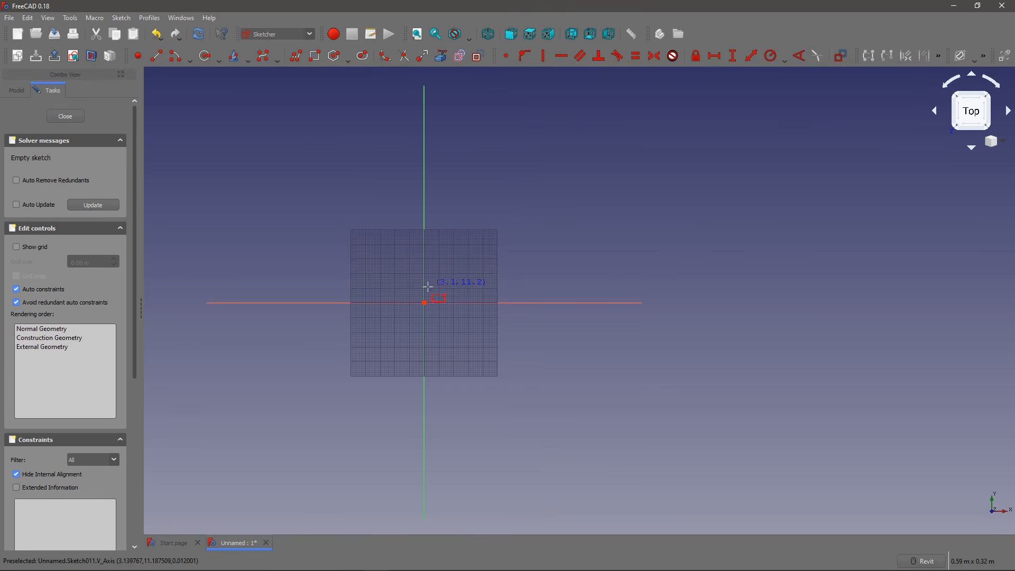
pyautogui.scroll(-10, 415, 277)
pyautogui.click(416, 278)
pyautogui.scroll(-6, 530, 193)
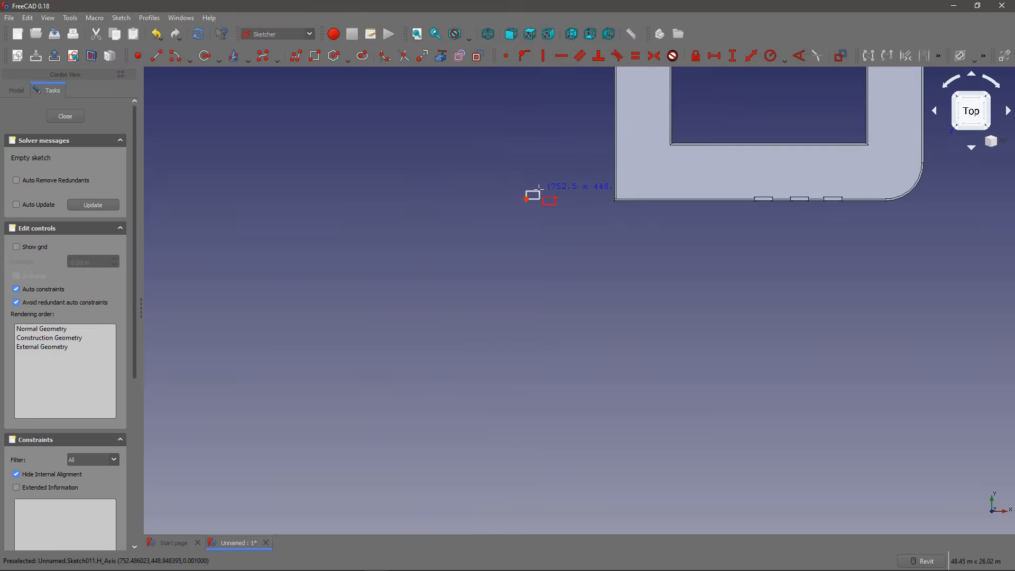
pyautogui.scroll(3, 545, 180)
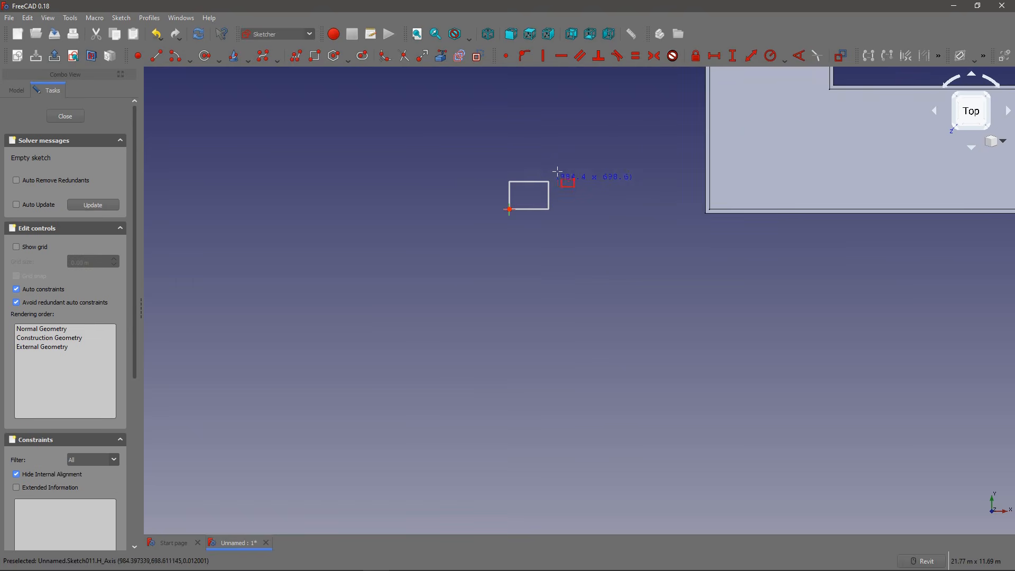
pyautogui.click(589, 153)
pyautogui.moveTo(414, 159); pyautogui.dragTo(359, 254, button='middle')
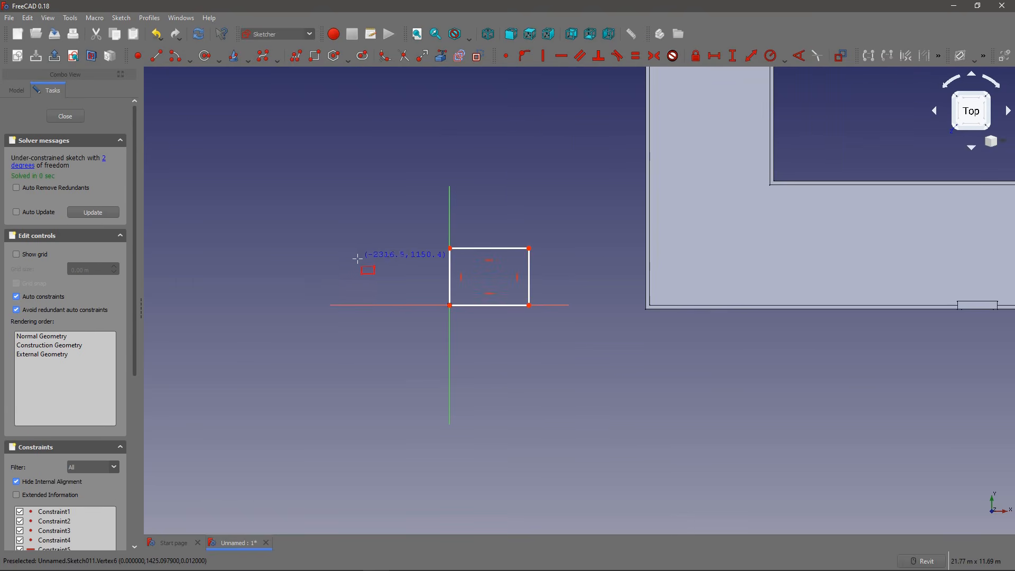
pyautogui.scroll(-3, 421, 231)
pyautogui.scroll(-2, 420, 231)
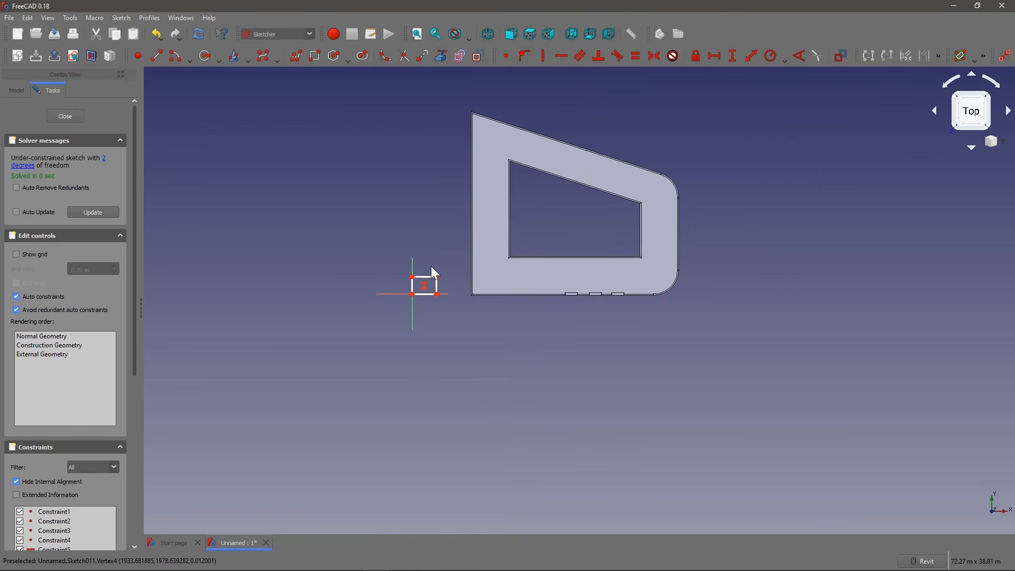
# Step: Stretch the rectangle from its upper free corner to about 2.5 m by 4.19 m and close the sketch
pyautogui.click(443, 244)
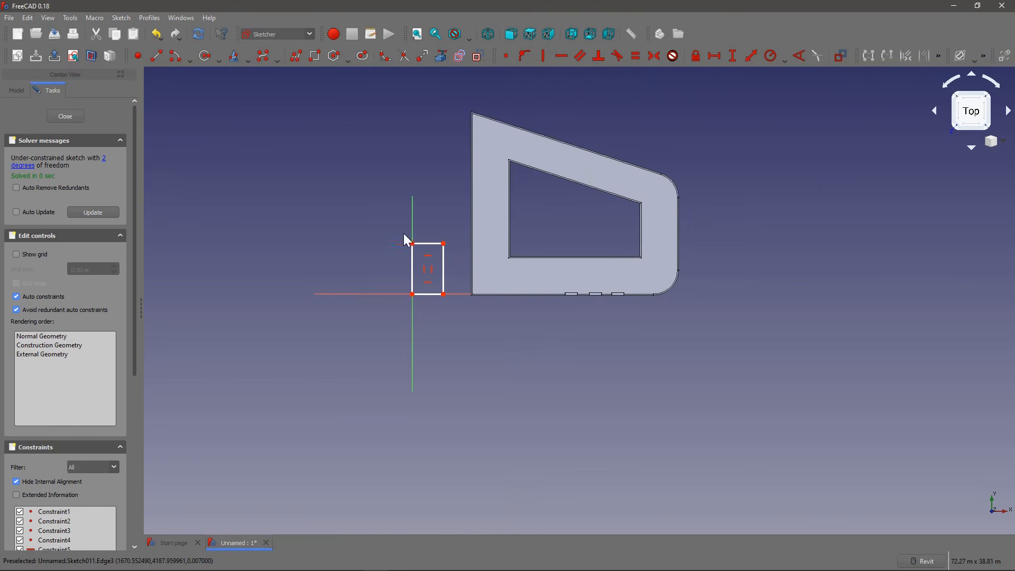
pyautogui.click(69, 119)
pyautogui.scroll(-5, 412, 289)
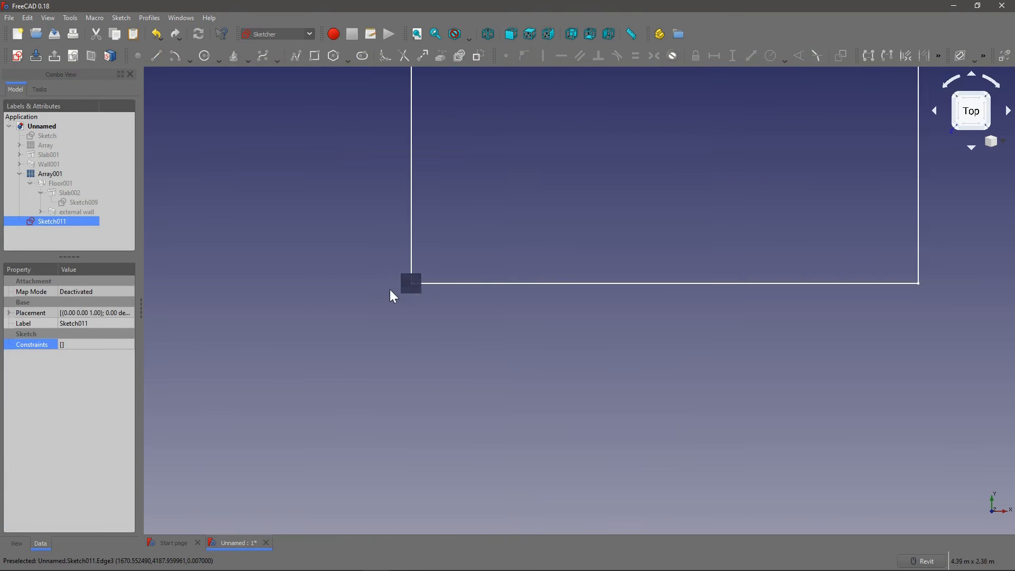
pyautogui.keyDown('shift'); pyautogui.moveTo(427, 261); pyautogui.dragTo(451, 260, button='middle'); pyautogui.keyUp('shift')
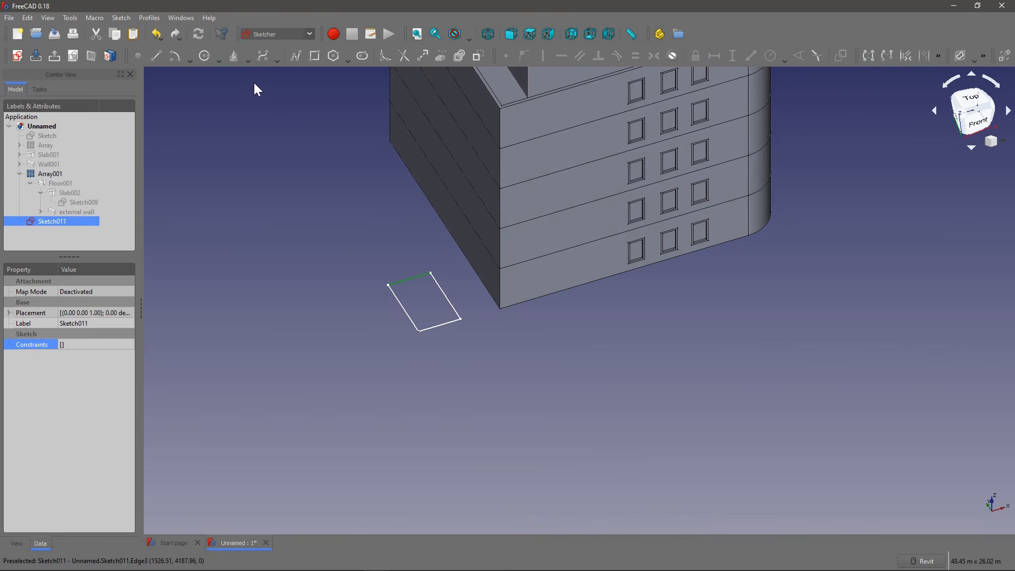
# Step: Switch to the Part workbench and extrude the rectangle sketch 2.5 m along its normal as a solid
pyautogui.click(268, 35)
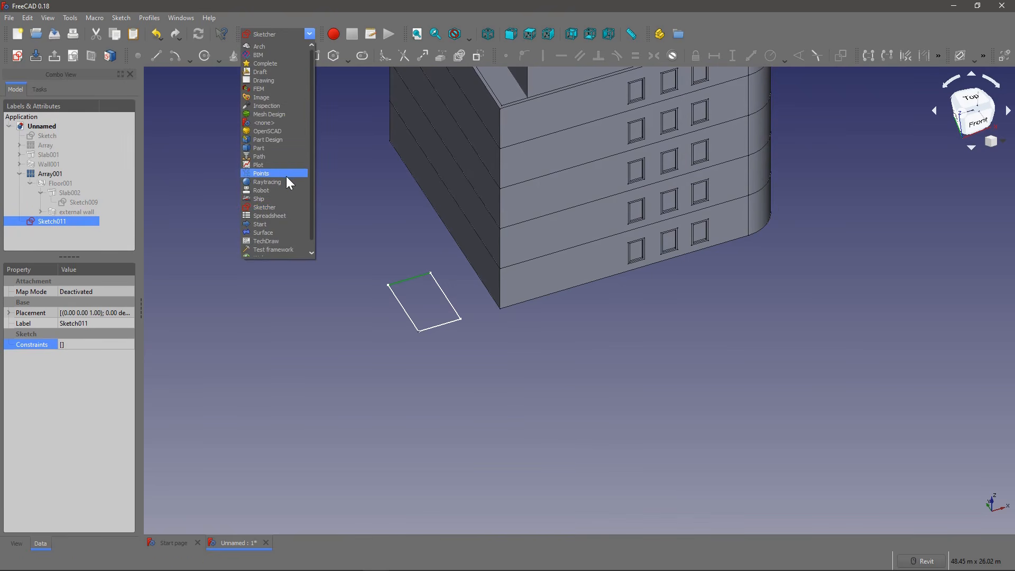
pyautogui.click(271, 148)
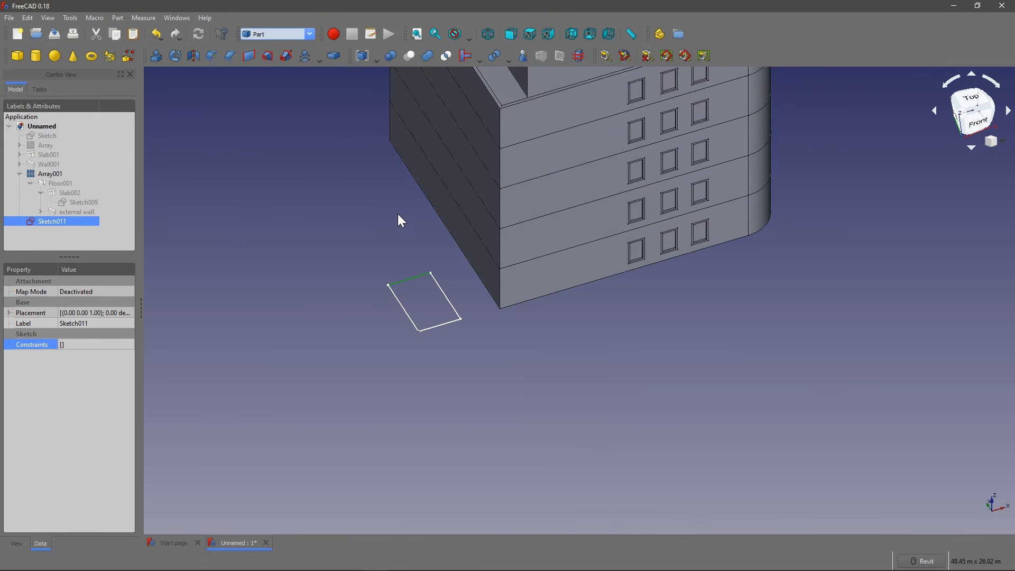
pyautogui.click(159, 57)
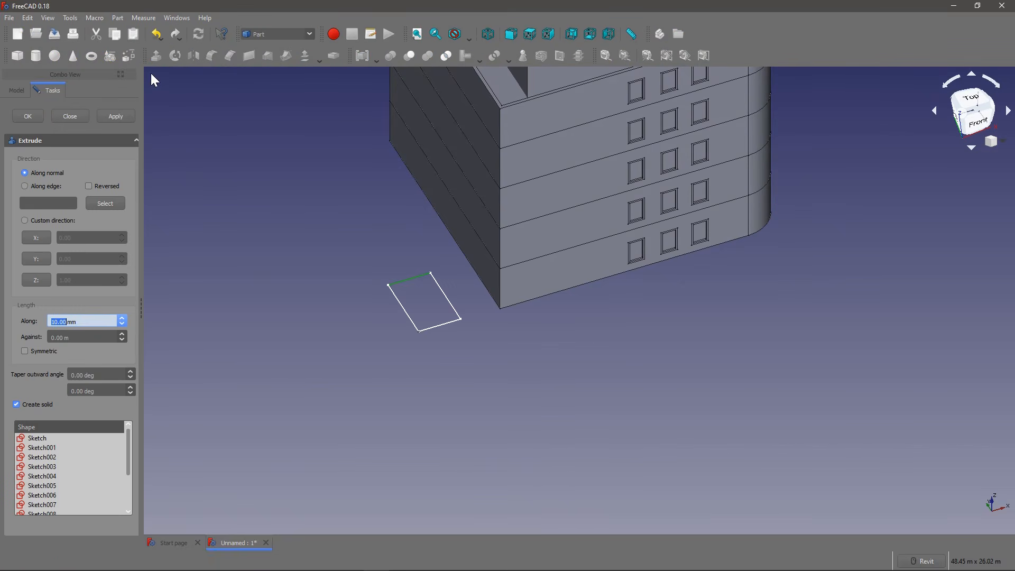
pyautogui.moveTo(78, 321); pyautogui.dragTo(29, 320)
pyautogui.write('19')
pyautogui.click(27, 115)
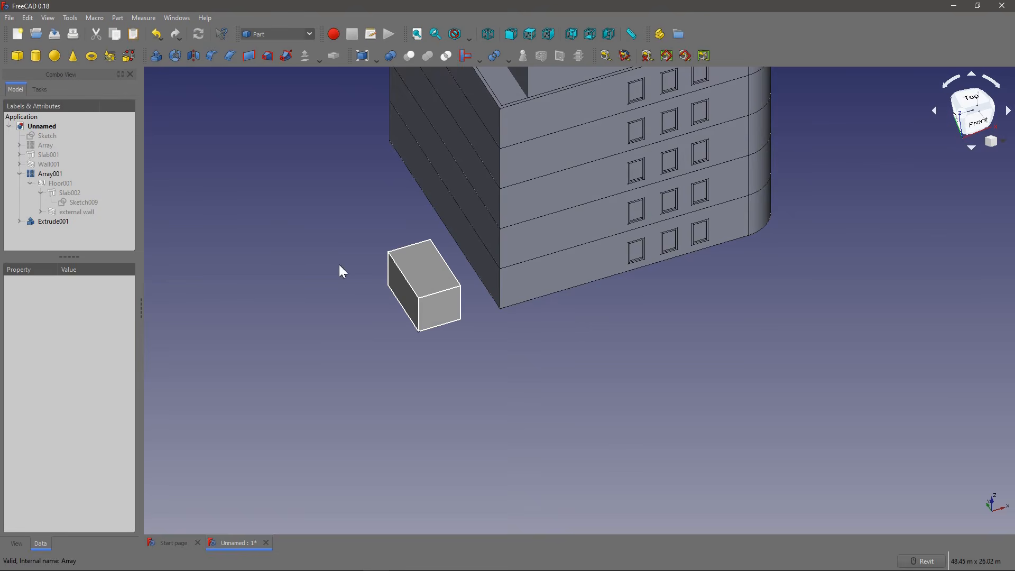
# Step: Chamfer the box's upper front edge (Edge4) with a length of 1.5 m
pyautogui.scroll(2, 432, 281)
pyautogui.moveTo(432, 280)
pyautogui.keyDown('shift'); pyautogui.mouseDown(button='middle')
pyautogui.moveTo(386, 269)
pyautogui.moveTo(333, 287)
pyautogui.moveTo(403, 243)
pyautogui.moveTo(415, 271)
pyautogui.mouseUp(button='middle'); pyautogui.keyUp('shift')
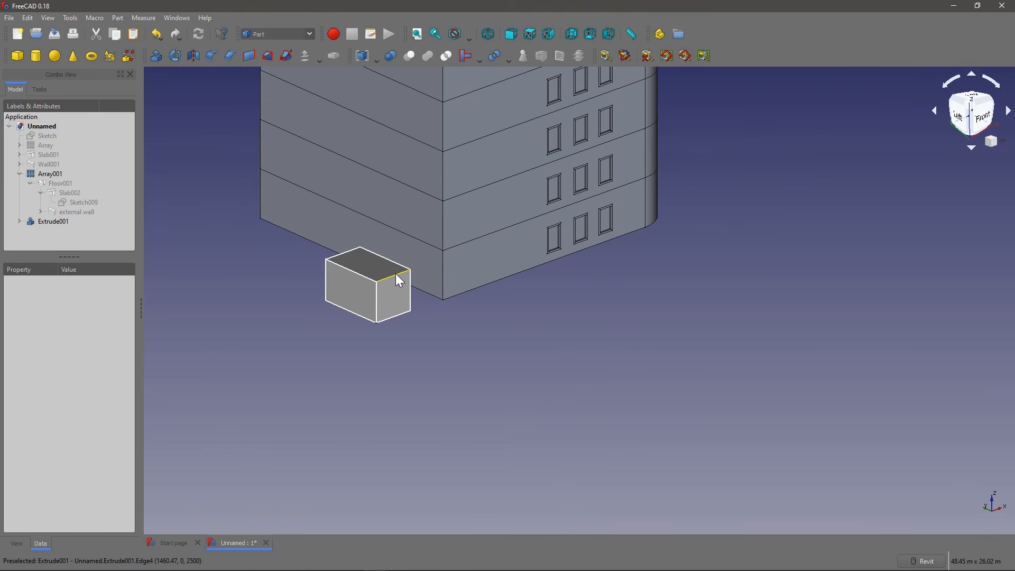
pyautogui.click(399, 280)
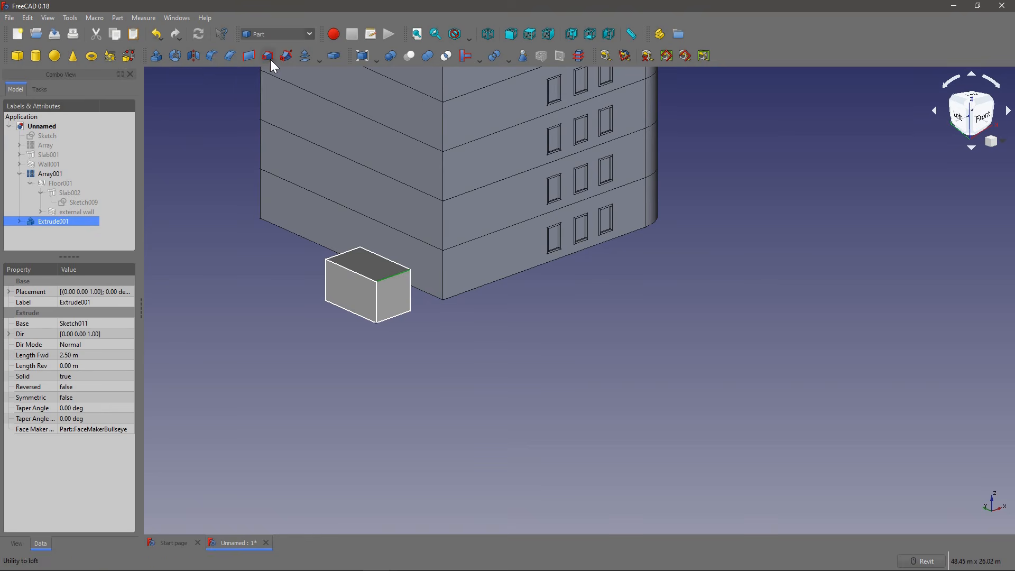
pyautogui.click(230, 55)
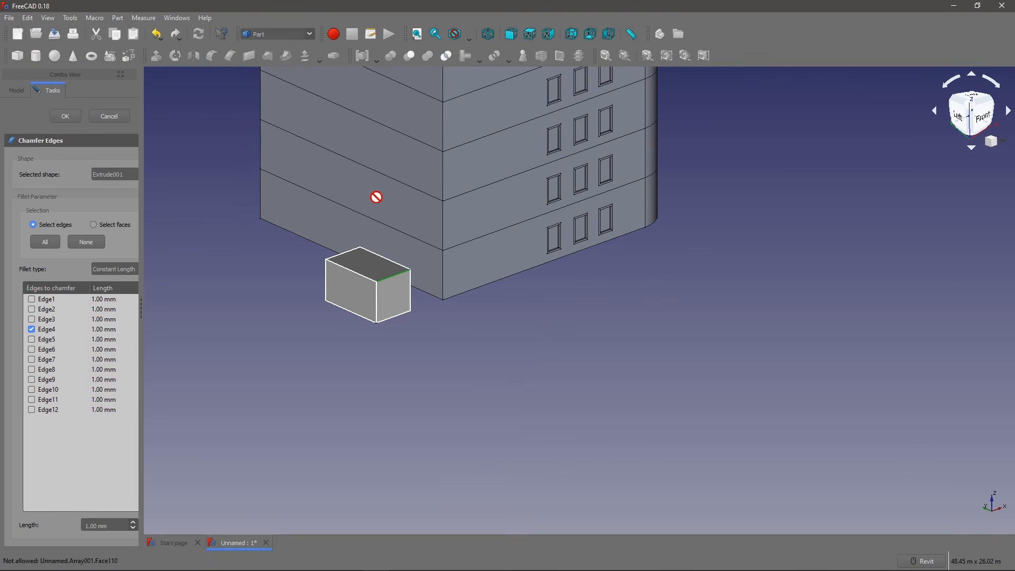
pyautogui.doubleClick(109, 330)
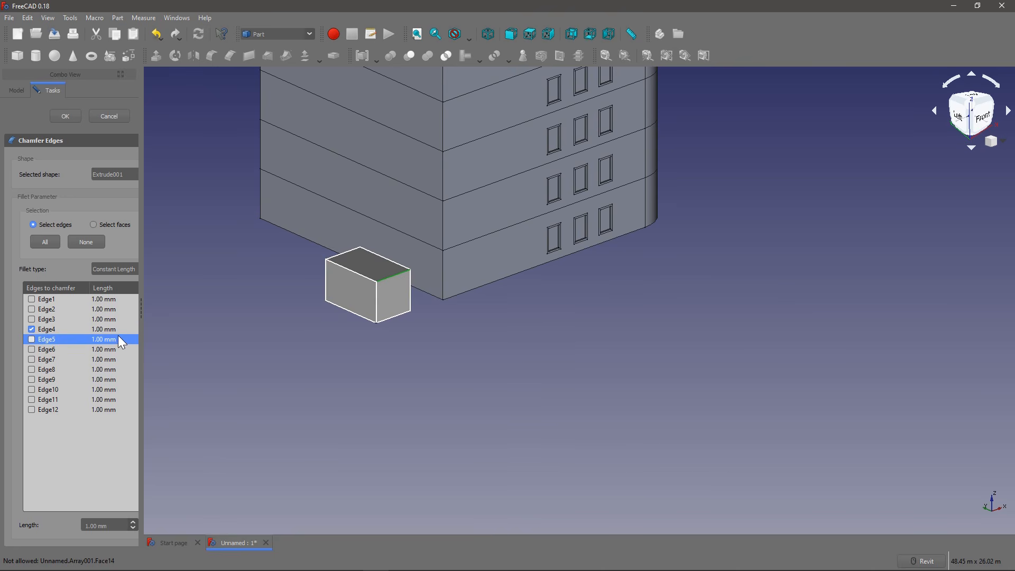
pyautogui.moveTo(119, 332); pyautogui.dragTo(98, 331)
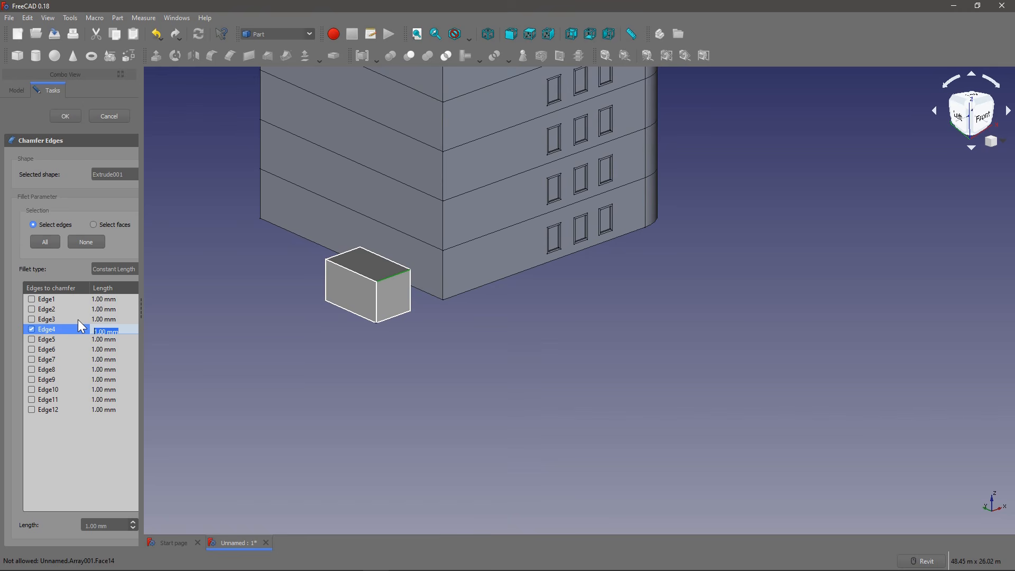
pyautogui.write('1.5m')
pyautogui.click(76, 121)
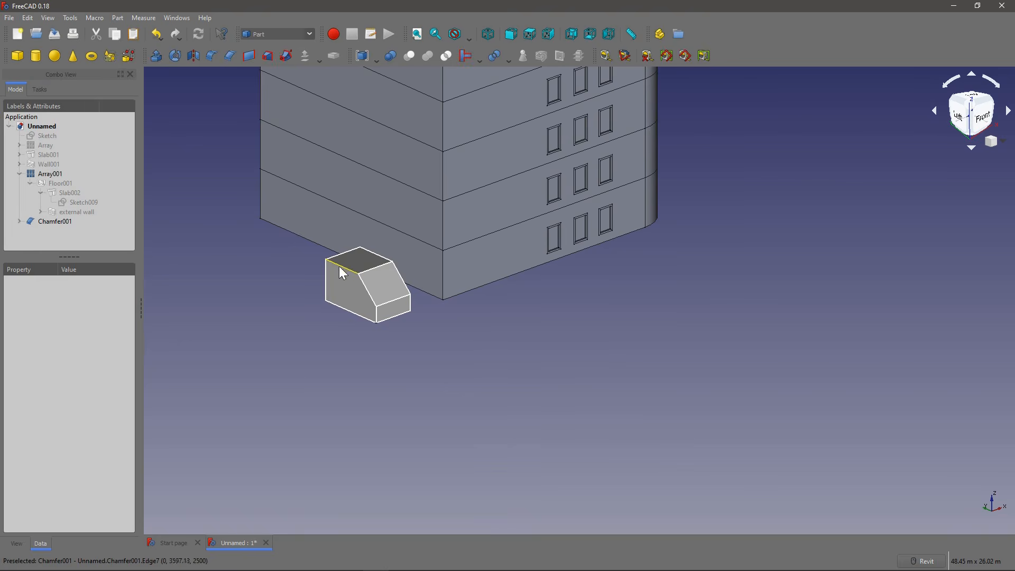
# Step: Select the whole chamfered block and switch to the BIM workbench
pyautogui.scroll(5, 350, 261)
pyautogui.click(369, 319)
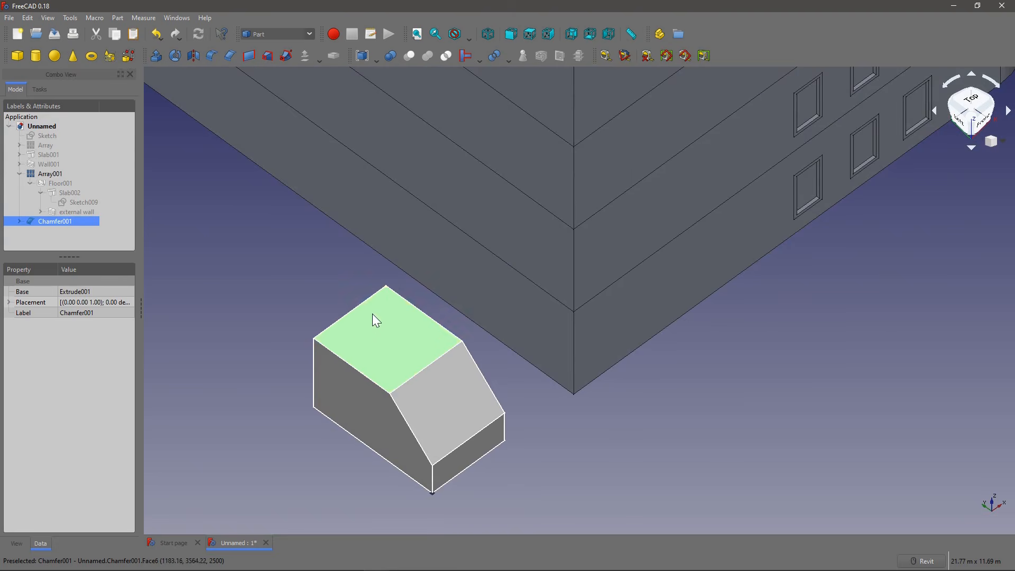
pyautogui.scroll(-5, 349, 318)
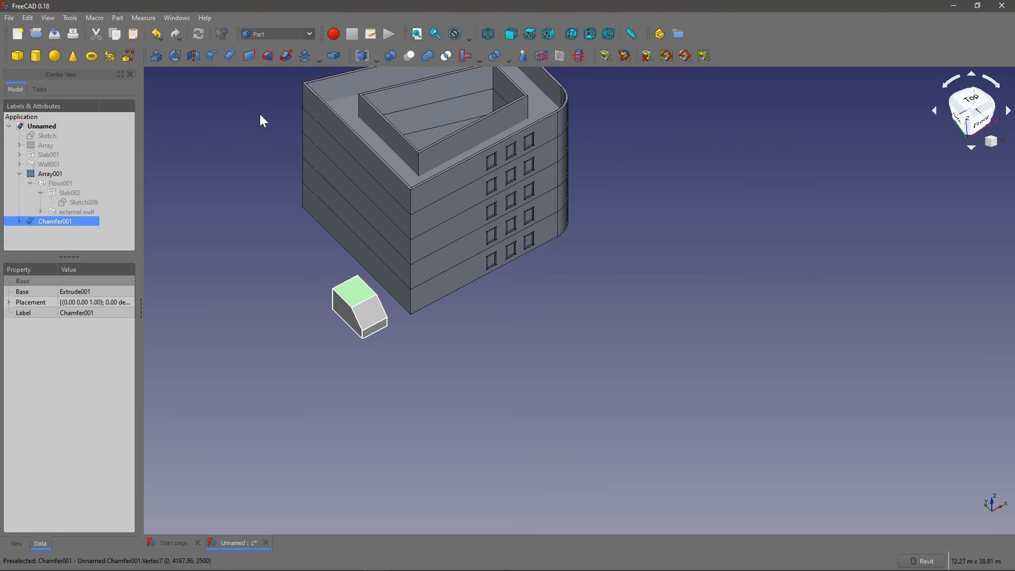
pyautogui.click(352, 293)
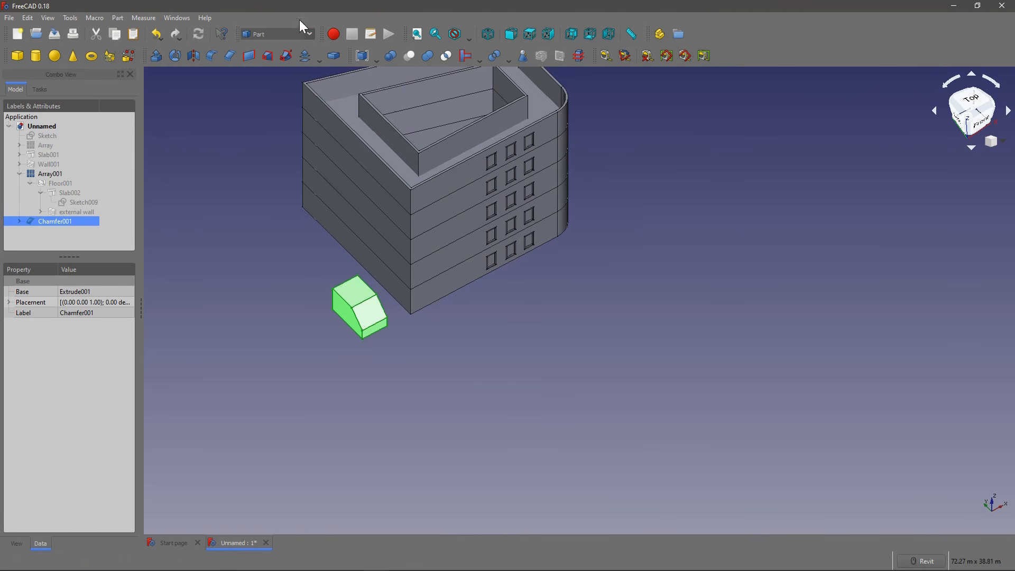
pyautogui.click(274, 35)
pyautogui.click(265, 50)
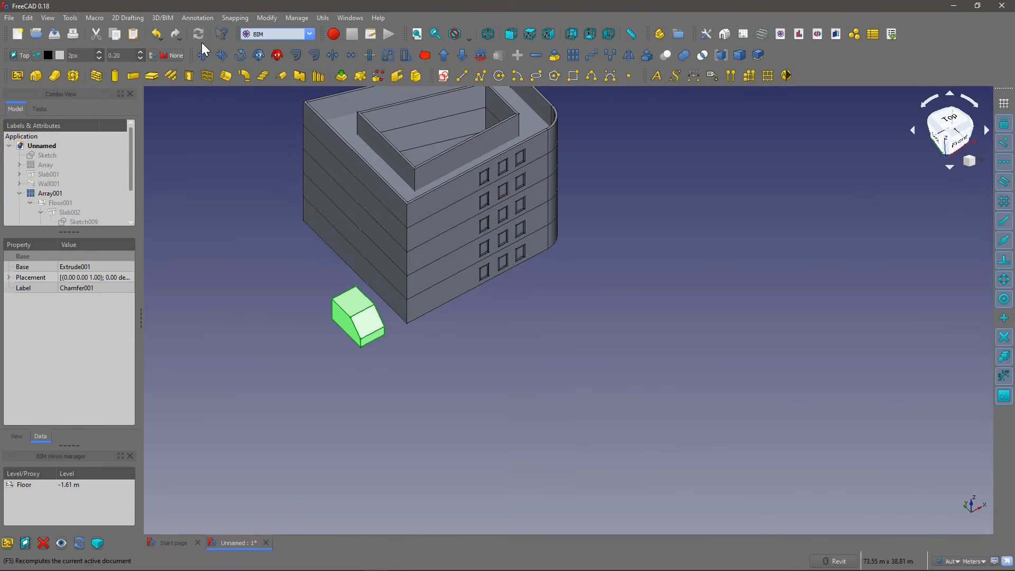
# Step: Place a copy of the chamfered block directly behind the original along the building using Move
pyautogui.click(203, 55)
pyautogui.click(327, 339)
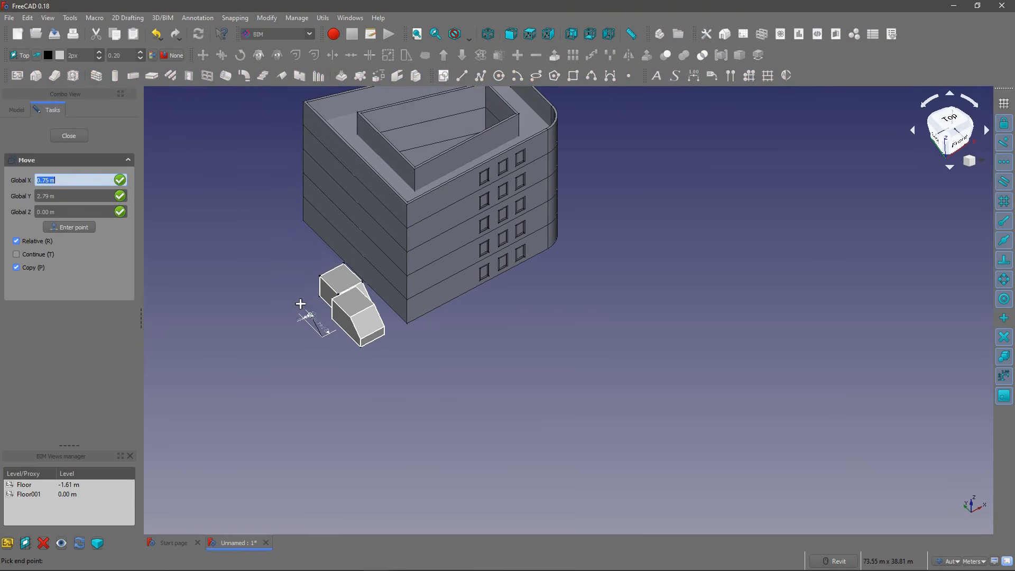
pyautogui.click(297, 292)
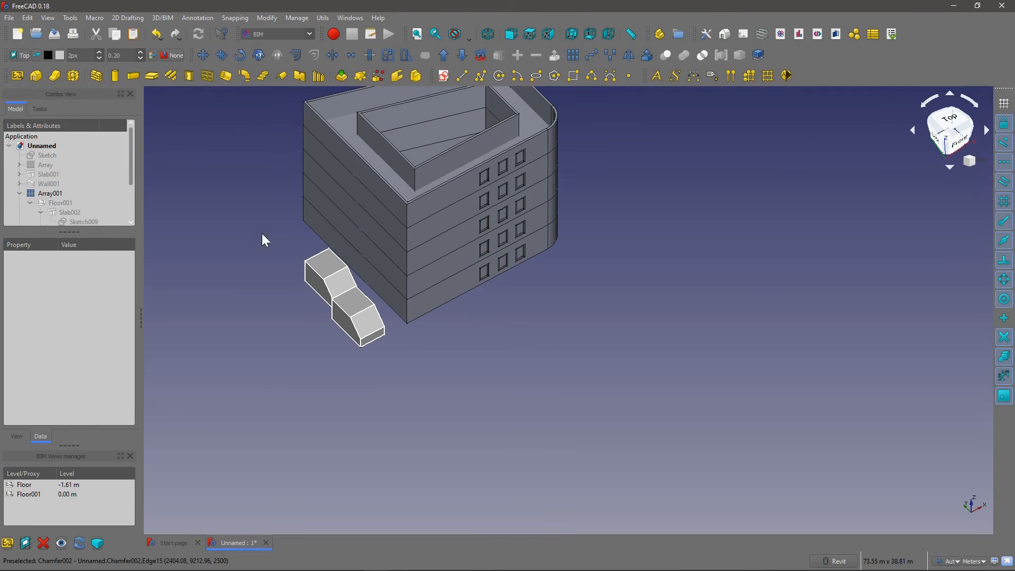
# Step: Move the original block freehand with copying disabled, and undo both this move and the block copy
pyautogui.click(203, 54)
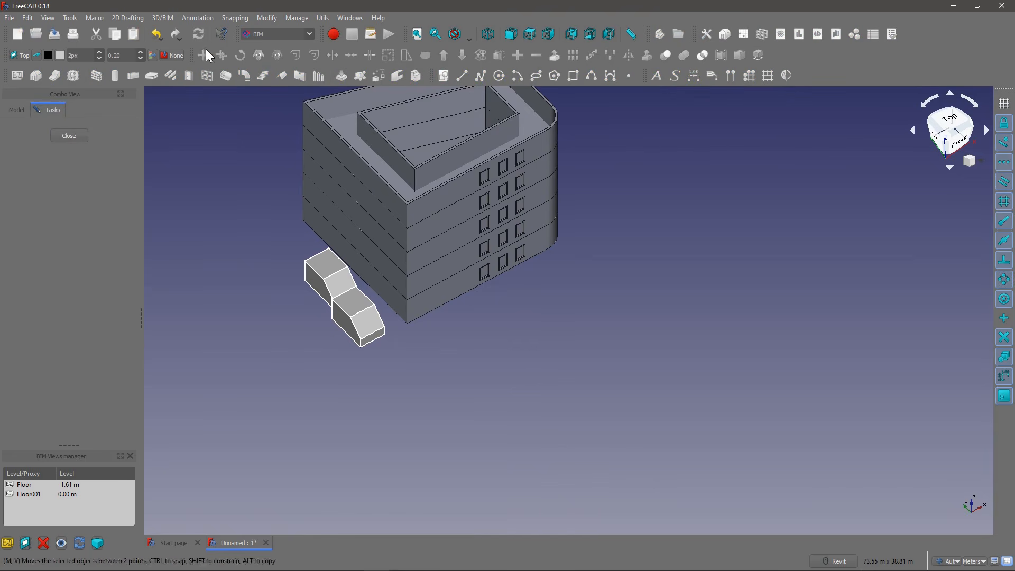
pyautogui.press('Escape')
pyautogui.click(353, 301)
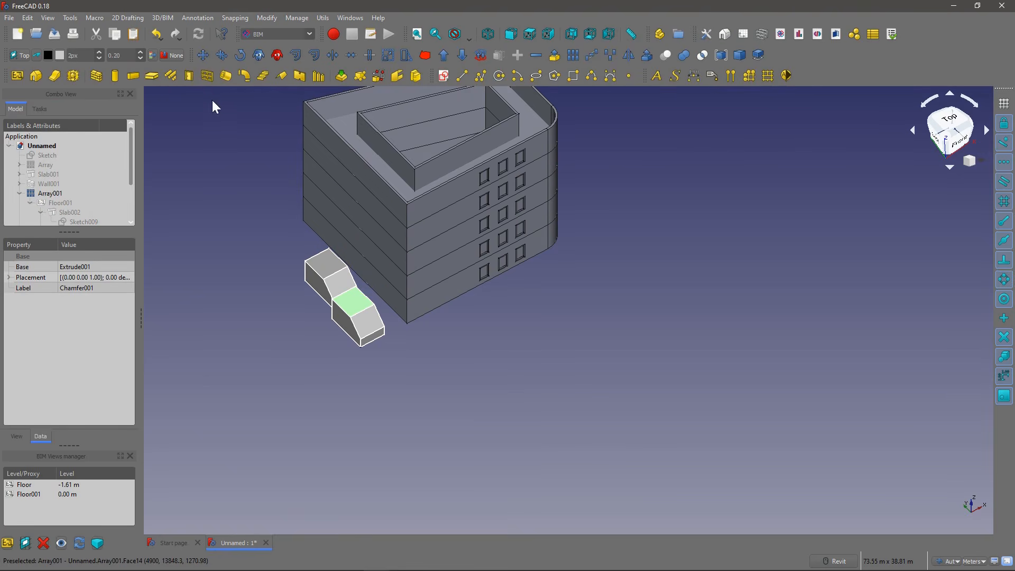
pyautogui.click(204, 54)
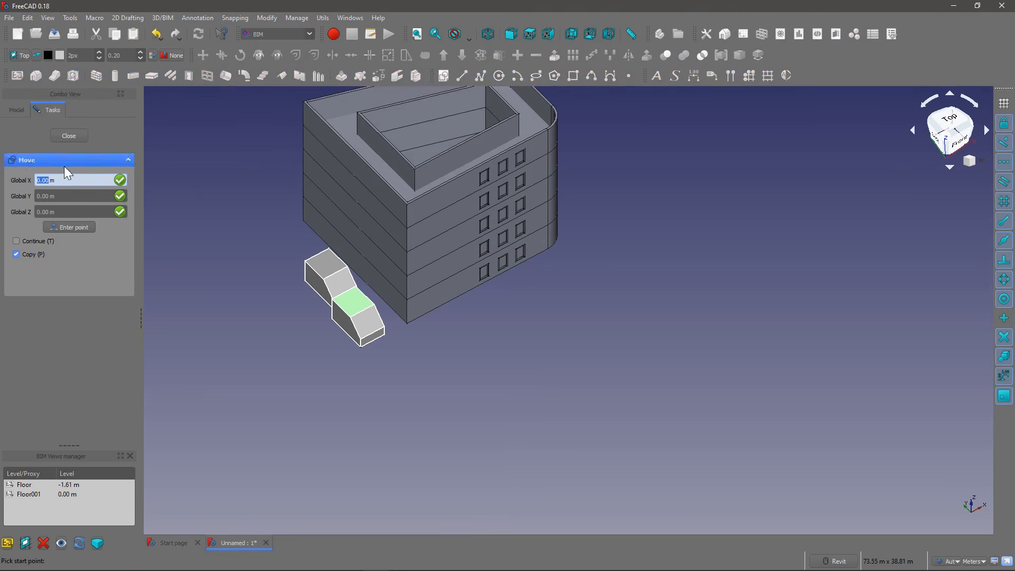
pyautogui.click(17, 254)
pyautogui.click(331, 335)
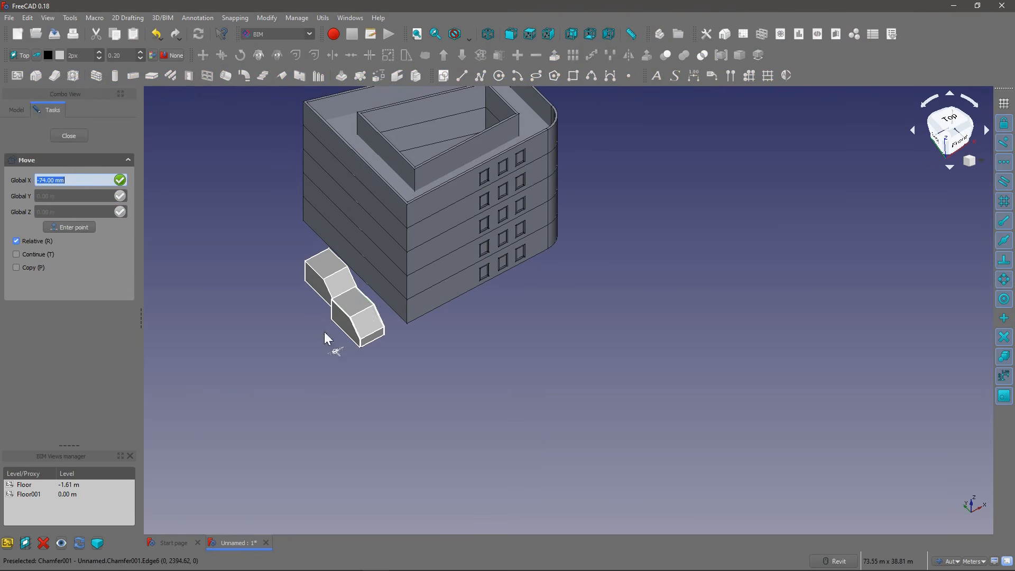
pyautogui.click(338, 295)
pyautogui.keyDown('shift'); pyautogui.moveTo(311, 286); pyautogui.dragTo(356, 287, button='middle'); pyautogui.keyUp('shift')
pyautogui.scroll(6, 348, 280)
pyautogui.click(330, 288)
pyautogui.scroll(-6, 350, 246)
pyautogui.hotkey('ctrl', 'z')
pyautogui.hotkey('ctrl', 'z')
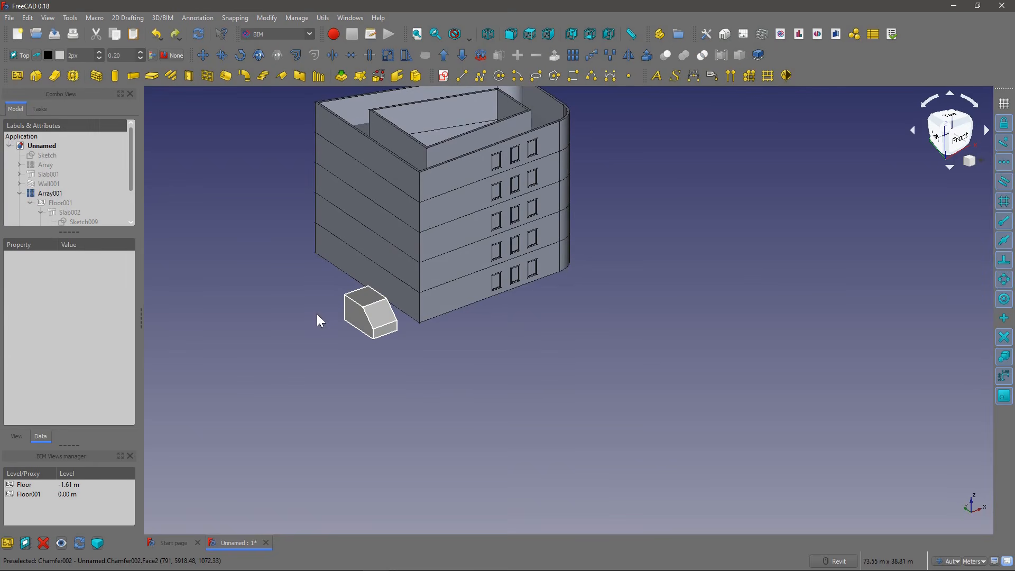
# Step: Select the remaining chamfered block and expand its placement down to the individual position coordinates
pyautogui.click(365, 305)
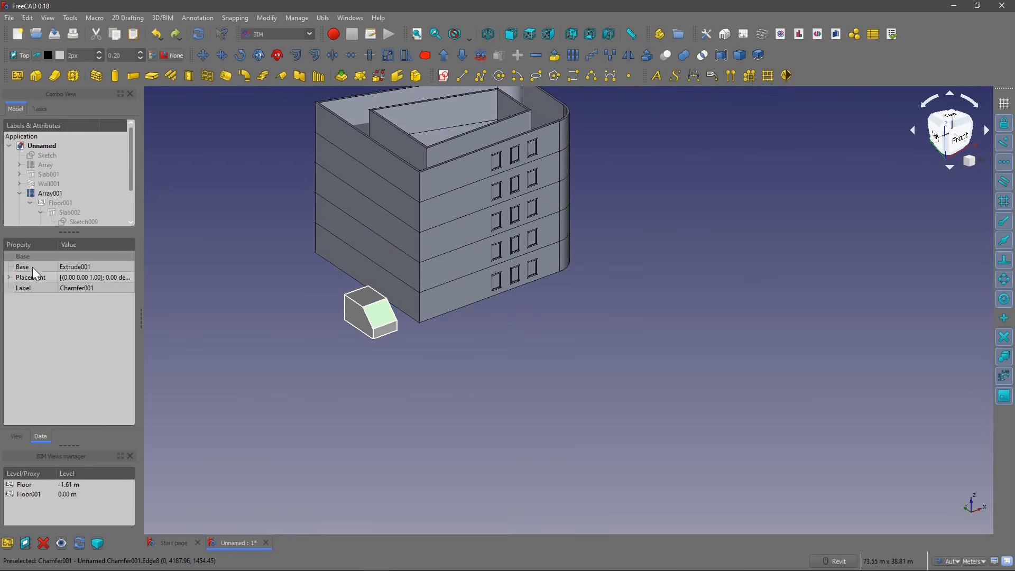
pyautogui.click(13, 277)
pyautogui.click(20, 309)
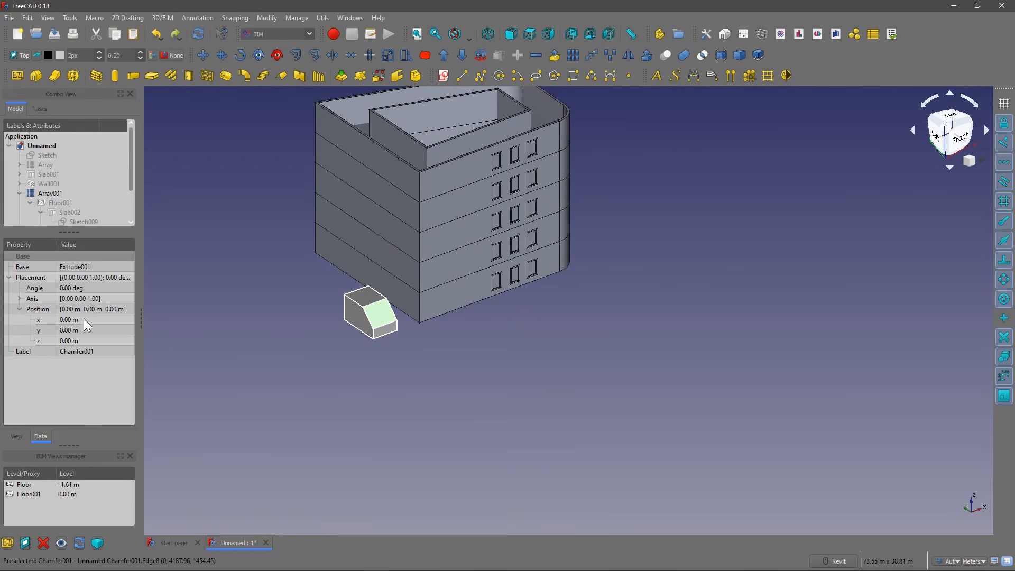
# Step: Try raising the block along Z up to 2 m and return its Z position to 0 m
pyautogui.click(85, 341)
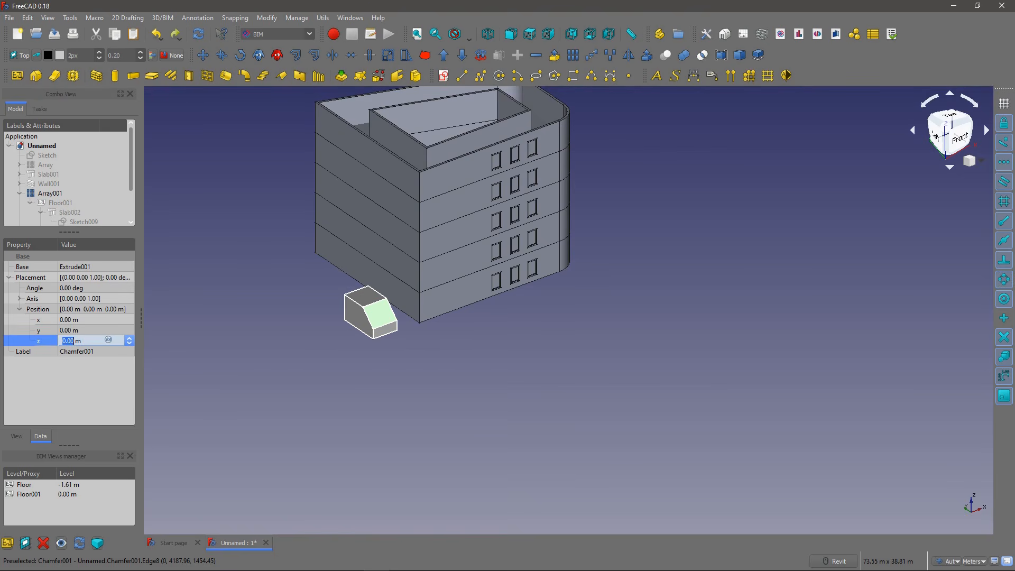
pyautogui.press('Up')
pyautogui.press('Up')
pyautogui.press('Up')
pyautogui.press('Down')
pyautogui.press('Down')
pyautogui.press('Down')
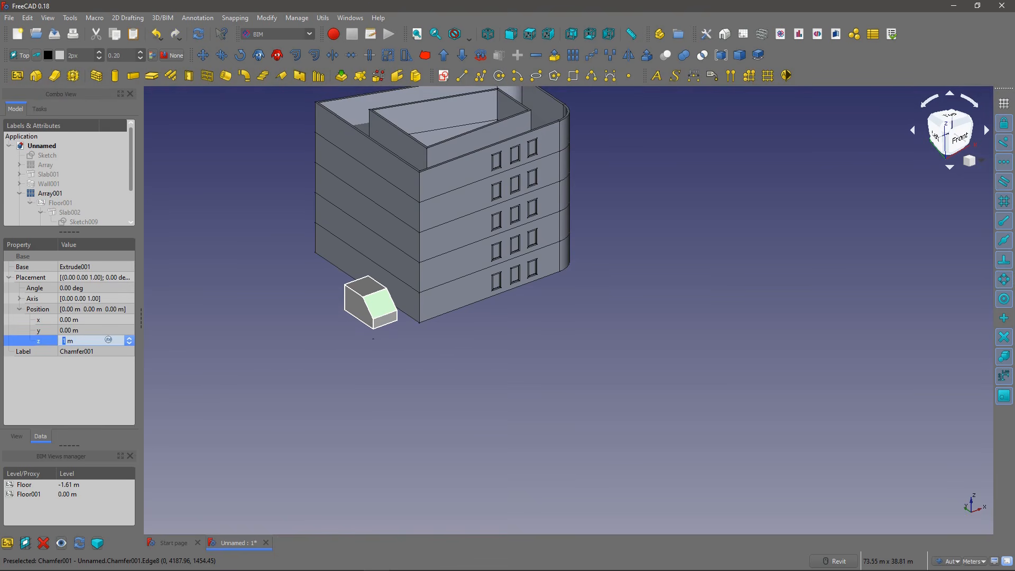
pyautogui.press('Up')
pyautogui.press('Up')
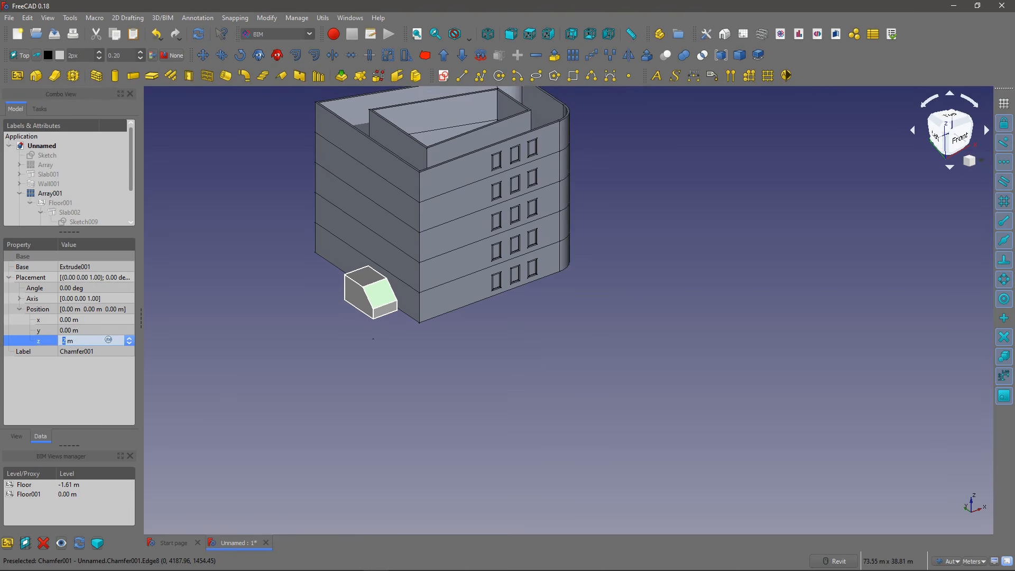
pyautogui.press('Down')
pyautogui.press('Down')
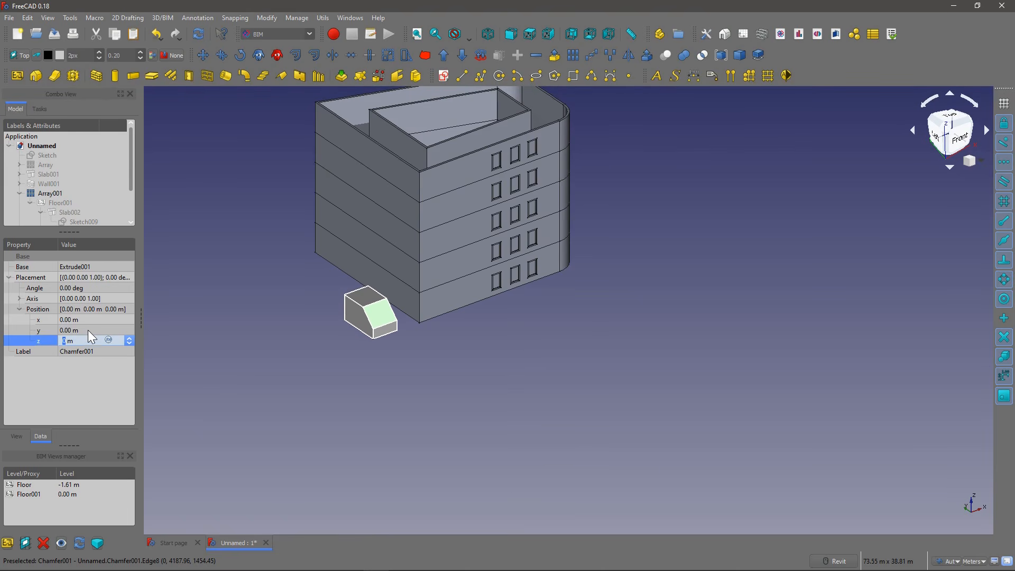
# Step: Set the block's position to 4 m in Y and 3 m in X so it cuts into the building
pyautogui.click(88, 328)
pyautogui.press('Up')
pyautogui.press('Up')
pyautogui.press('Up')
pyautogui.press('Up')
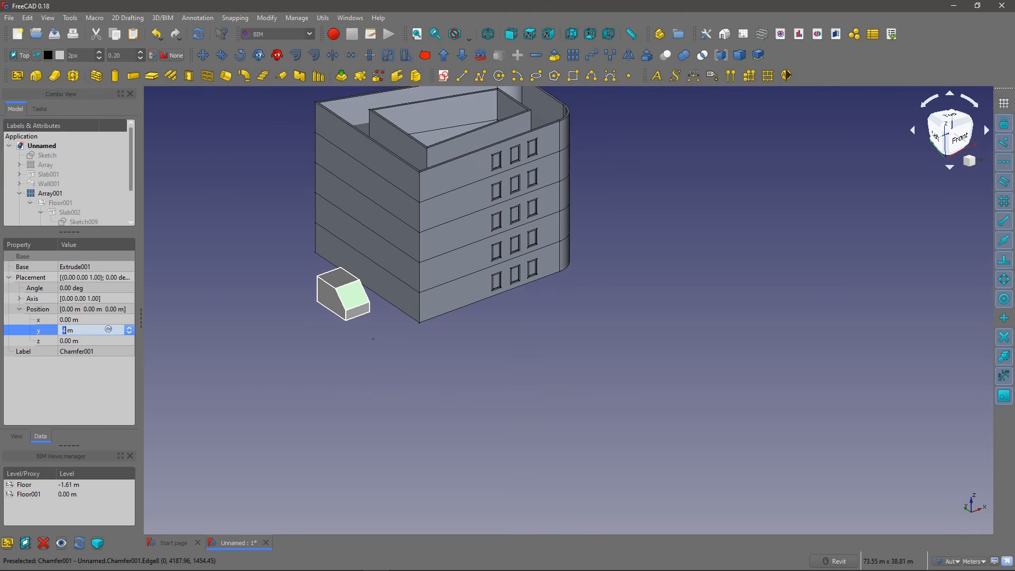
pyautogui.click(85, 319)
pyautogui.press('Up')
pyautogui.press('Up')
pyautogui.press('Up')
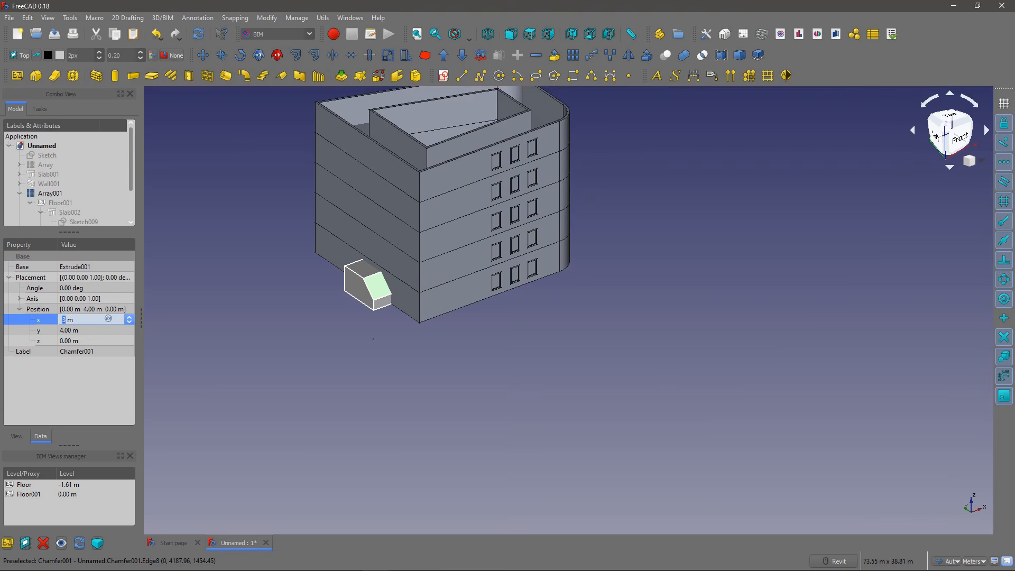
# Step: Hide the storey array Array001 and show only the external wall together with the chamfered block
pyautogui.click(313, 345)
pyautogui.scroll(2, 401, 293)
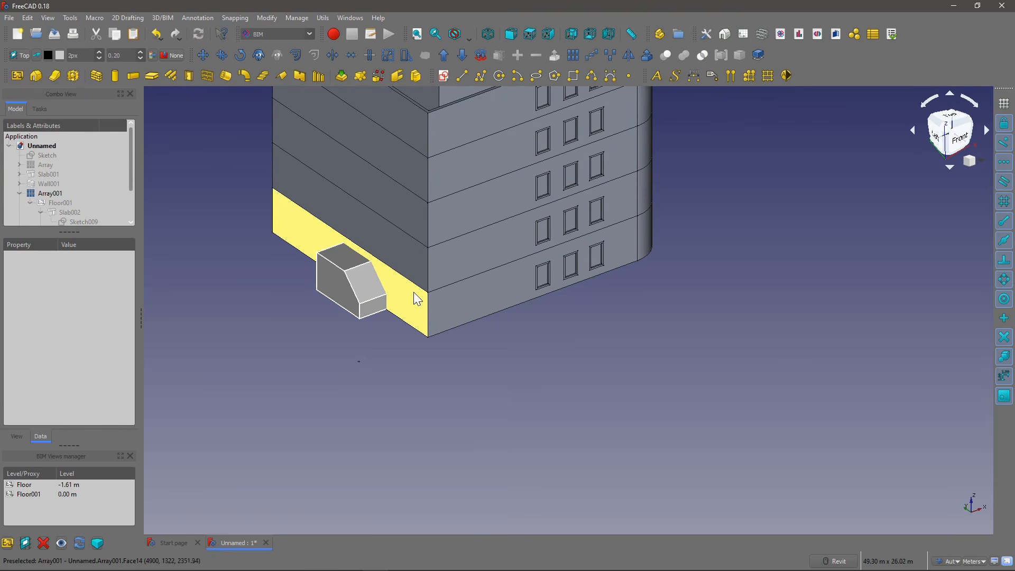
pyautogui.moveTo(65, 231); pyautogui.dragTo(85, 273)
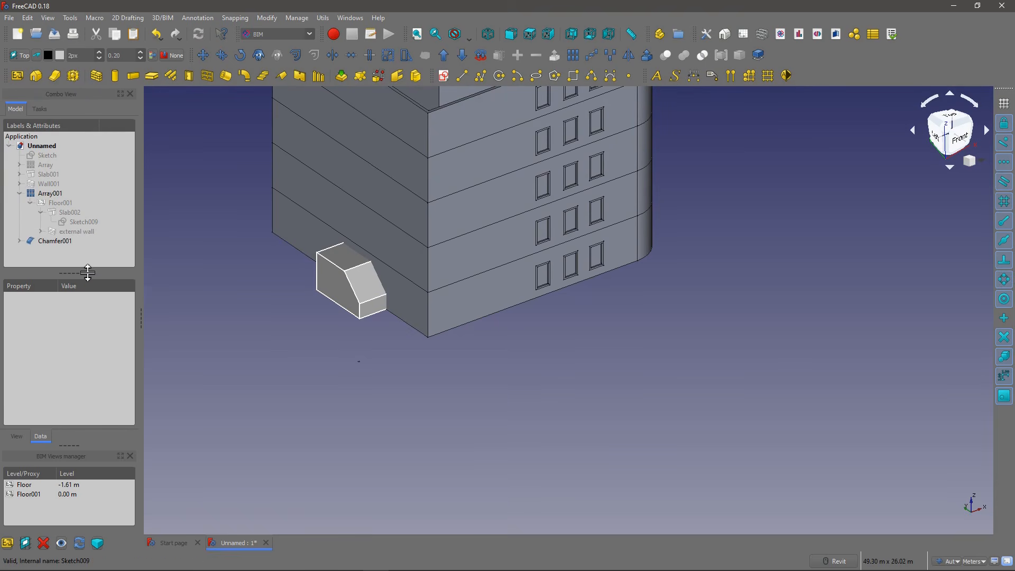
pyautogui.click(301, 229)
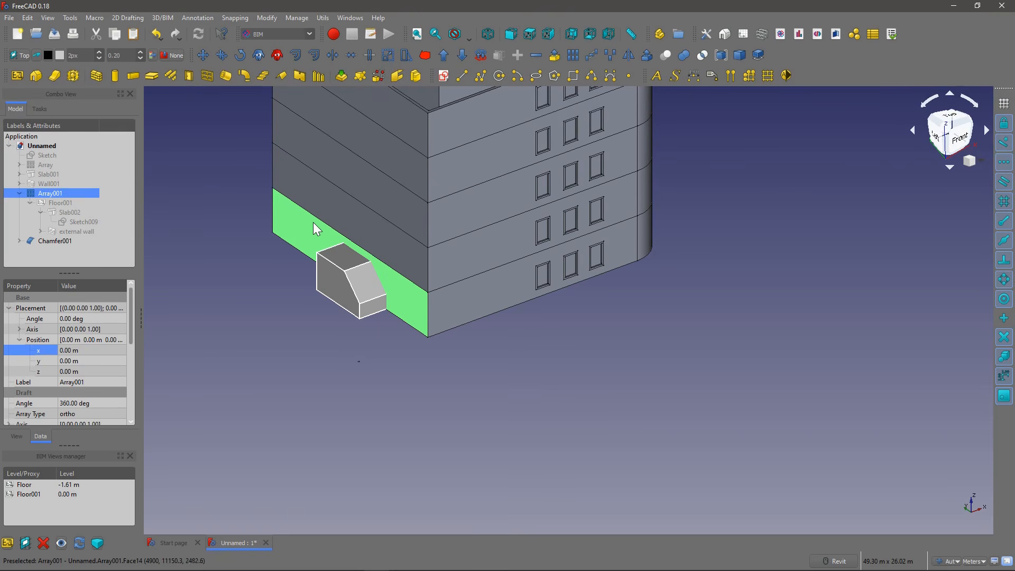
pyautogui.click(93, 231)
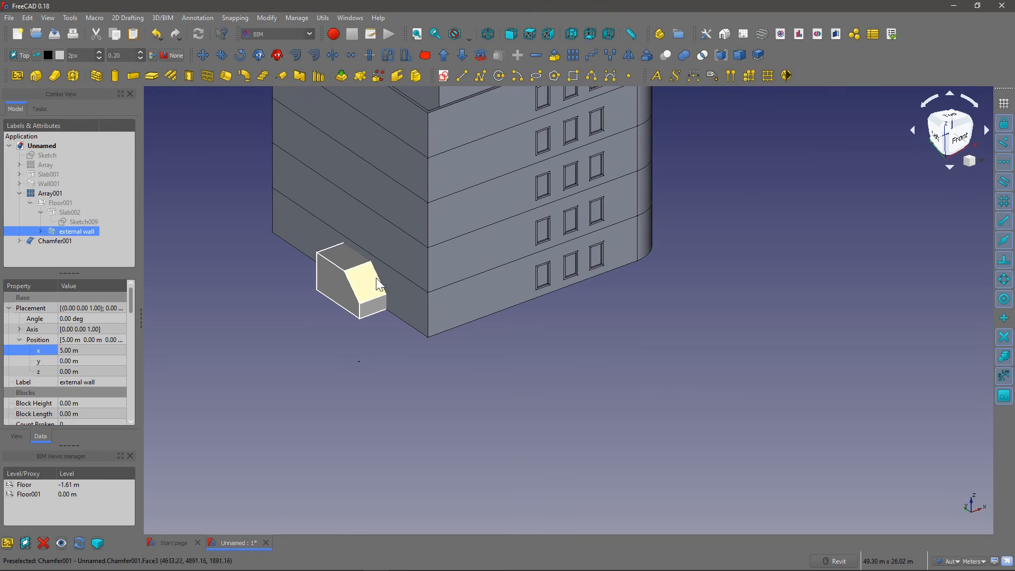
pyautogui.click(397, 289)
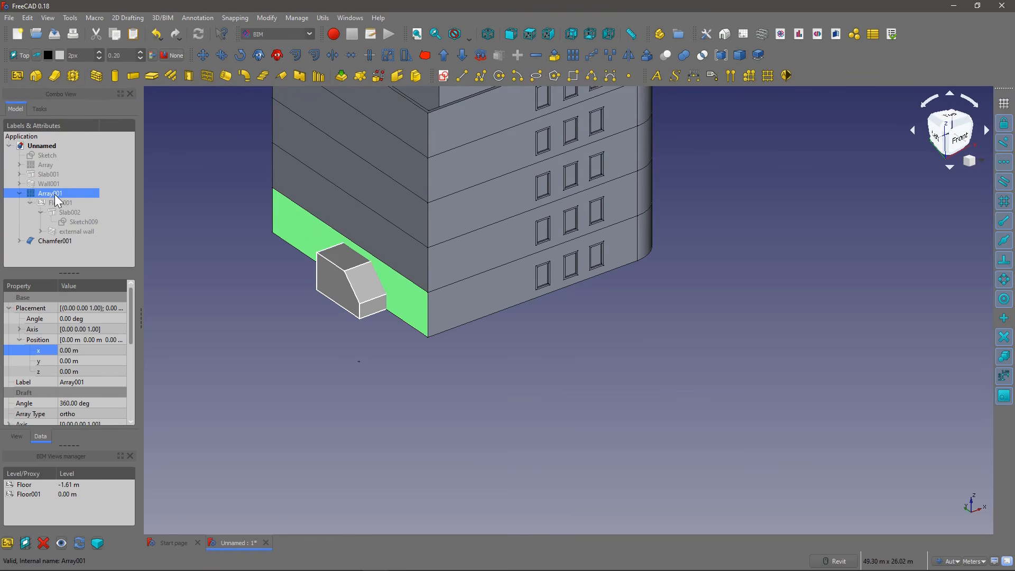
pyautogui.press('space')
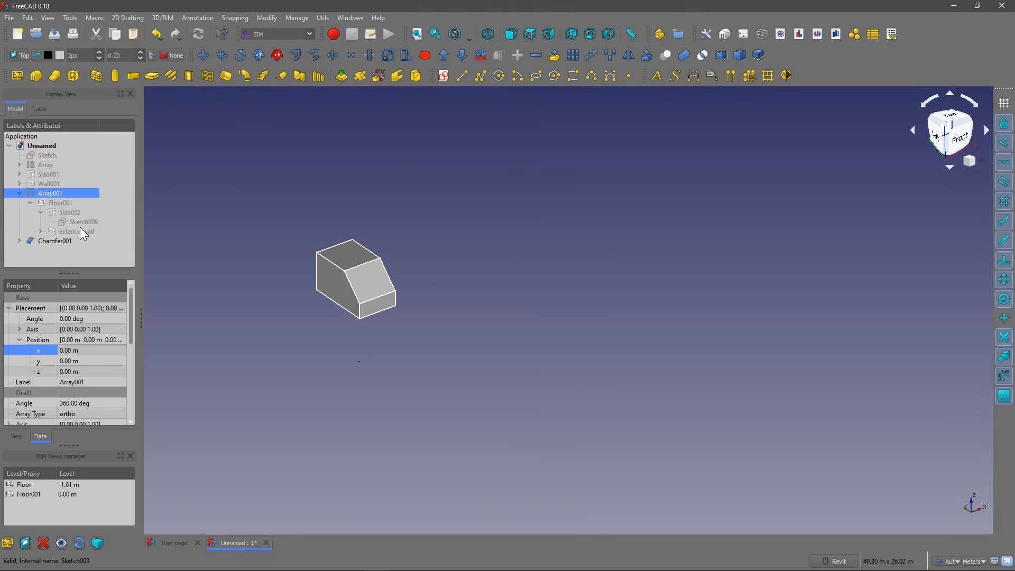
pyautogui.click(77, 231)
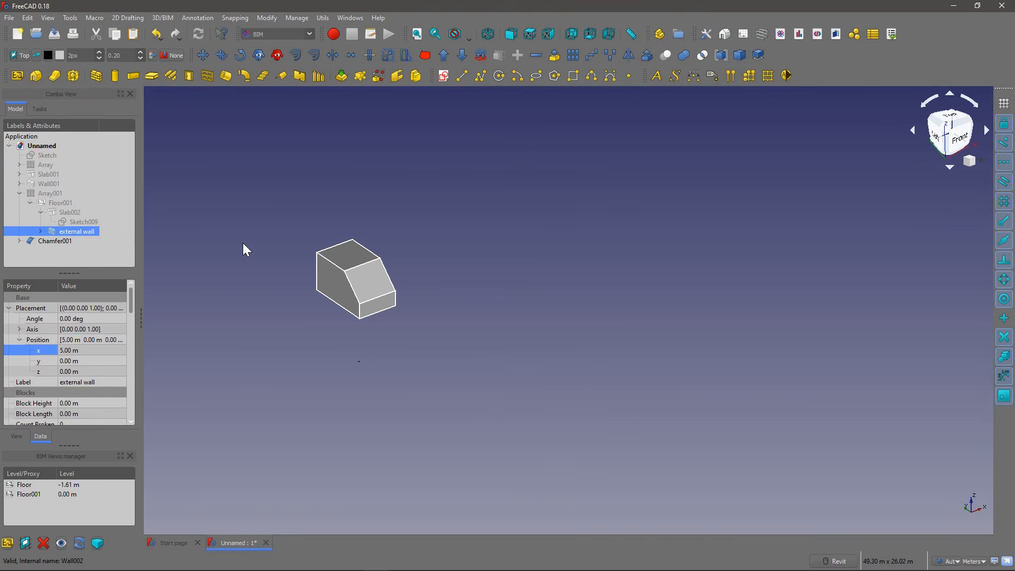
pyautogui.press('space')
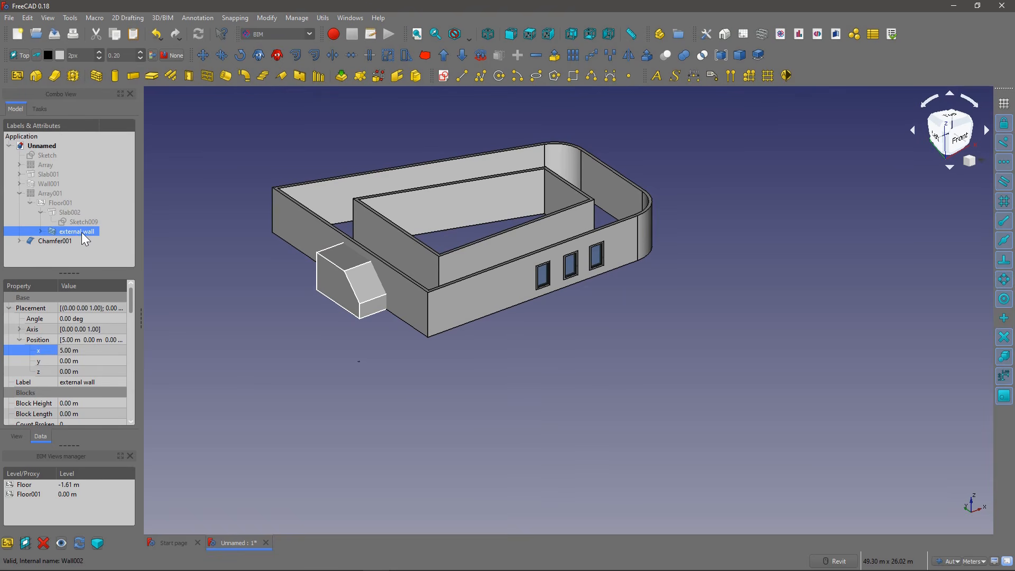
pyautogui.click(347, 341)
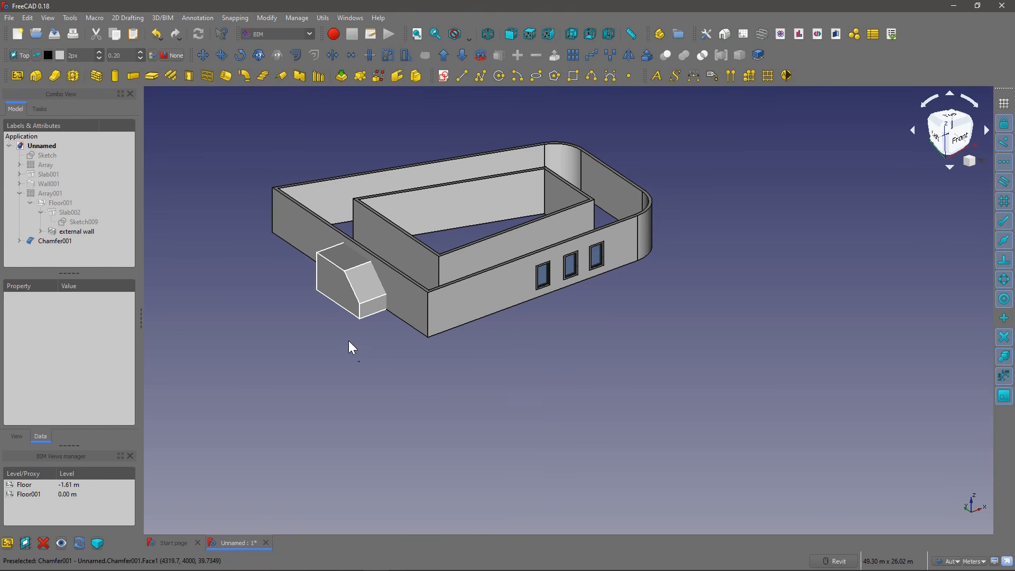
# Step: Add Chamfer001 to the external wall's Subtractions and recompute the model to cut the block's shape out of the wall
pyautogui.scroll(2, 344, 277)
pyautogui.moveTo(299, 252); pyautogui.dragTo(315, 311, button='middle')
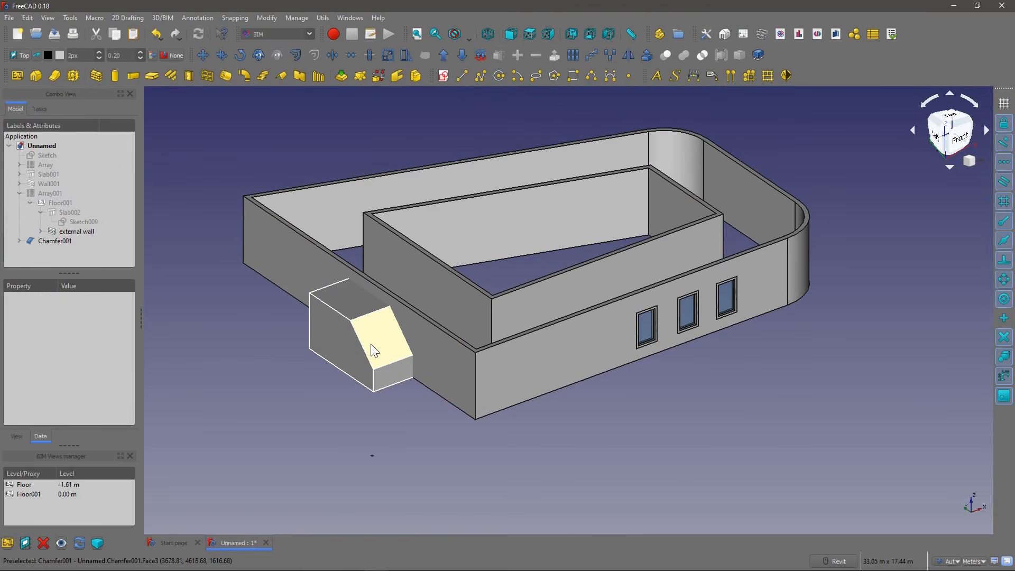
pyautogui.click(83, 231)
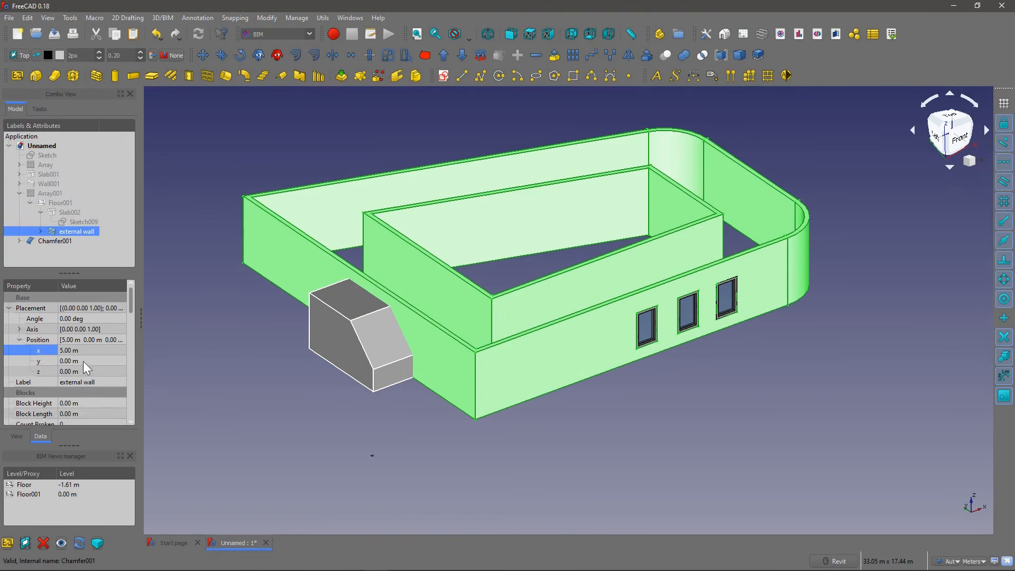
pyautogui.moveTo(68, 273); pyautogui.dragTo(67, 203)
pyautogui.scroll(-4, 93, 312)
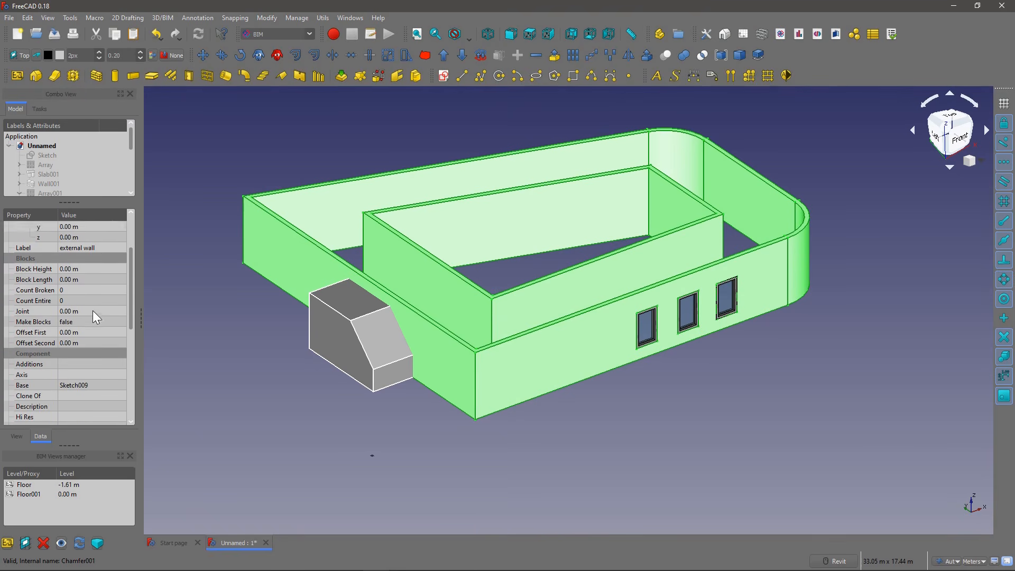
pyautogui.scroll(-2, 97, 338)
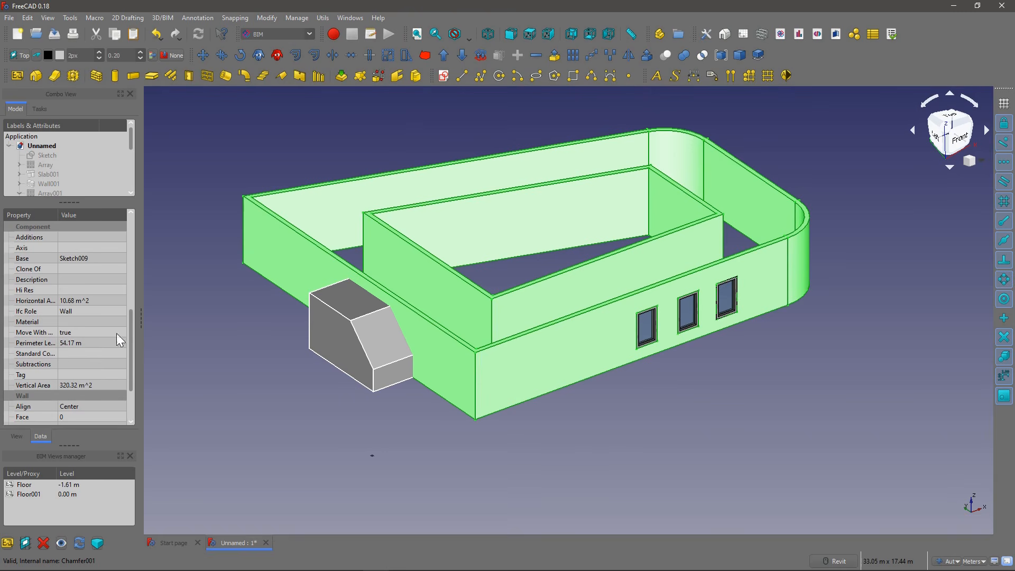
pyautogui.scroll(-2, 80, 185)
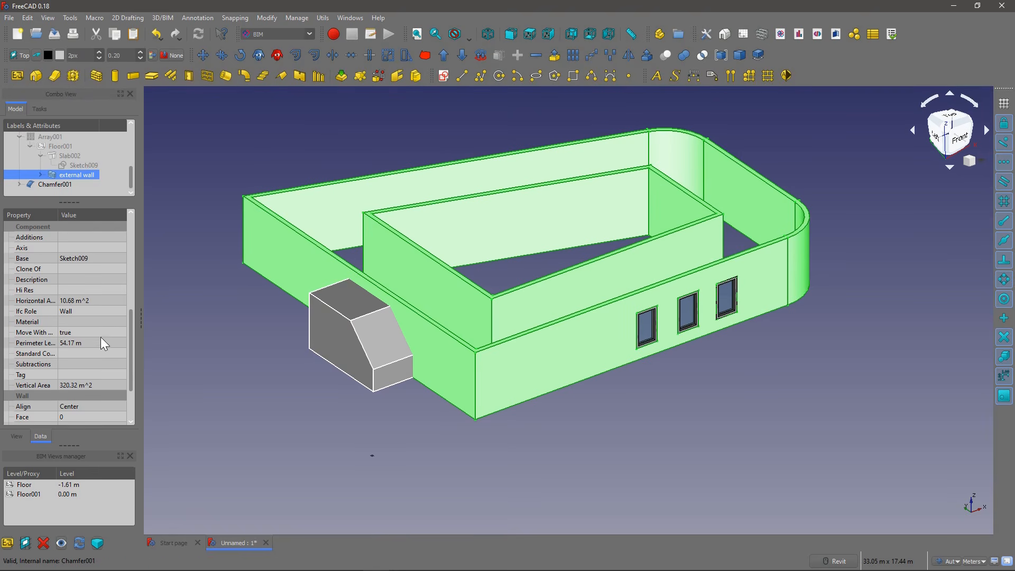
pyautogui.click(122, 363)
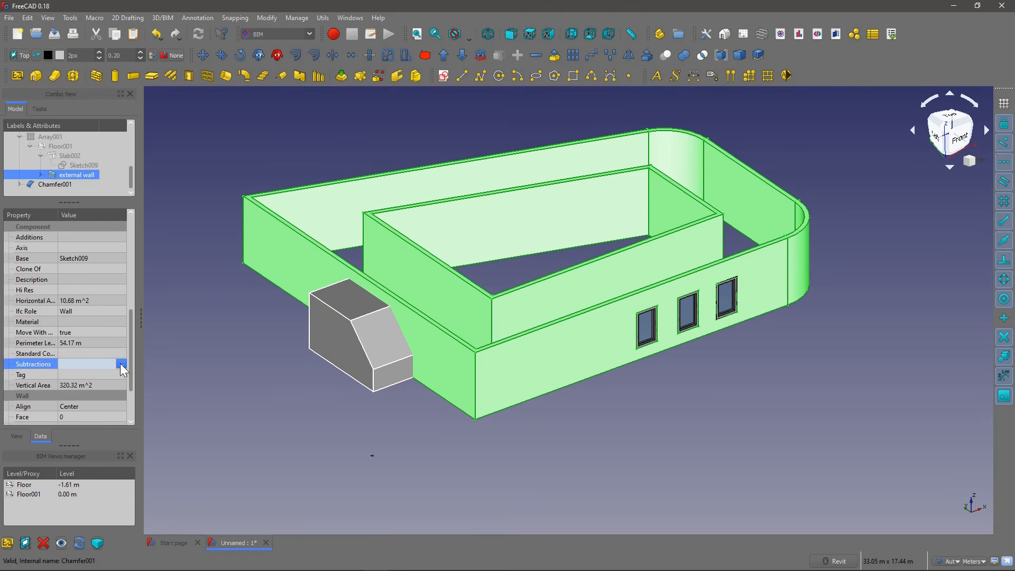
pyautogui.click(121, 364)
pyautogui.scroll(-5, 474, 304)
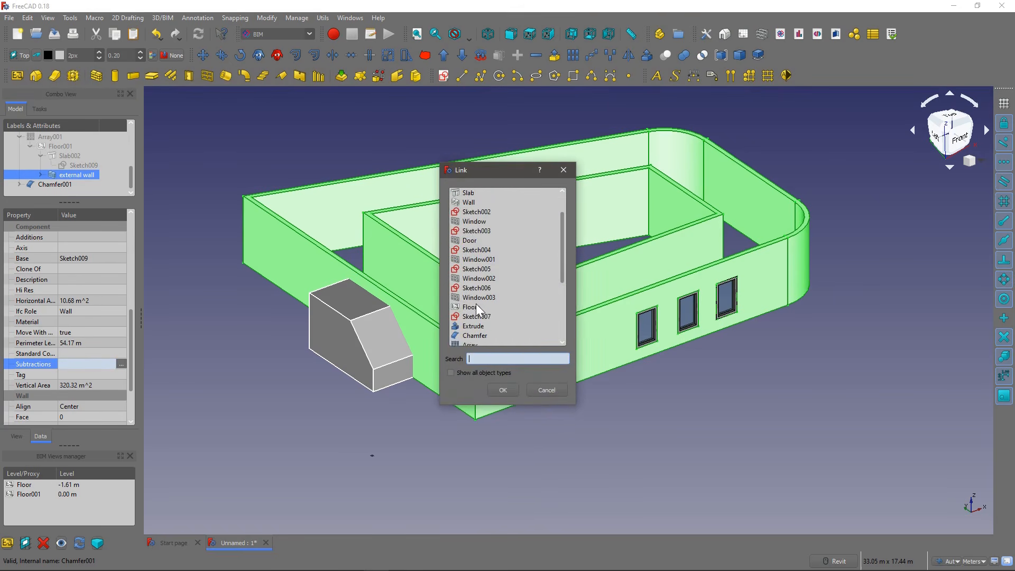
pyautogui.click(480, 335)
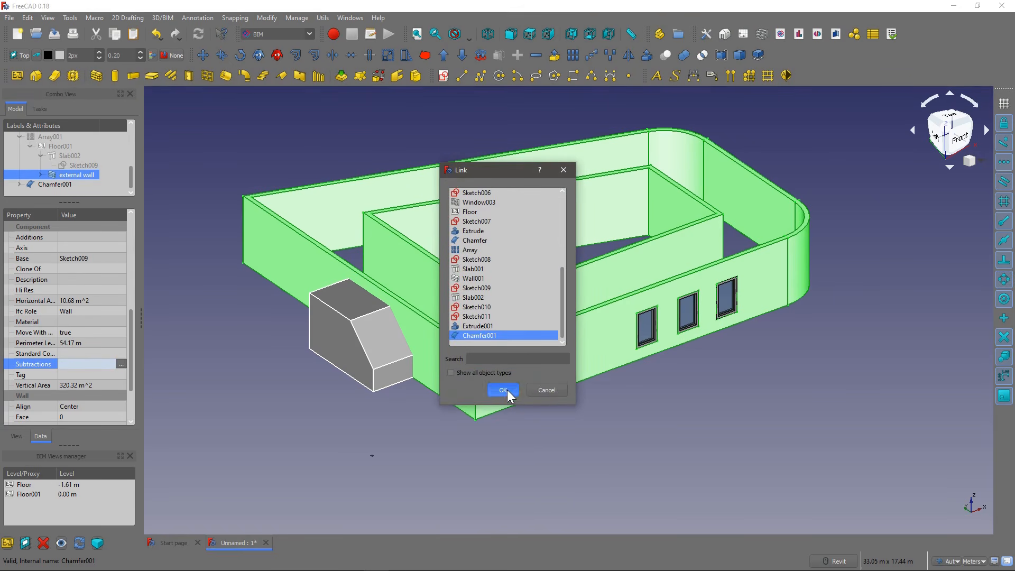
pyautogui.click(502, 389)
pyautogui.click(258, 337)
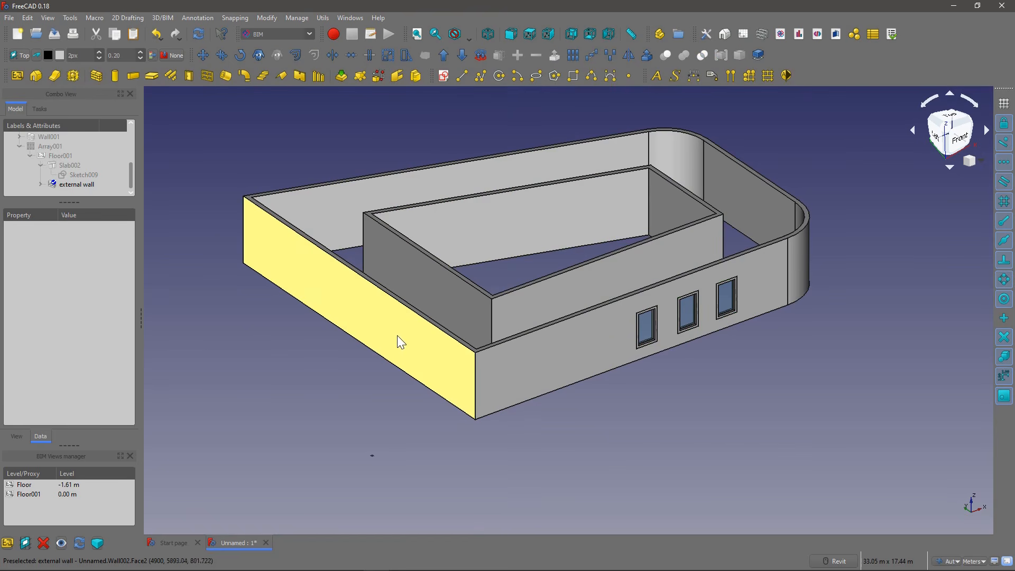
pyautogui.hotkey('ctrl', 'r')
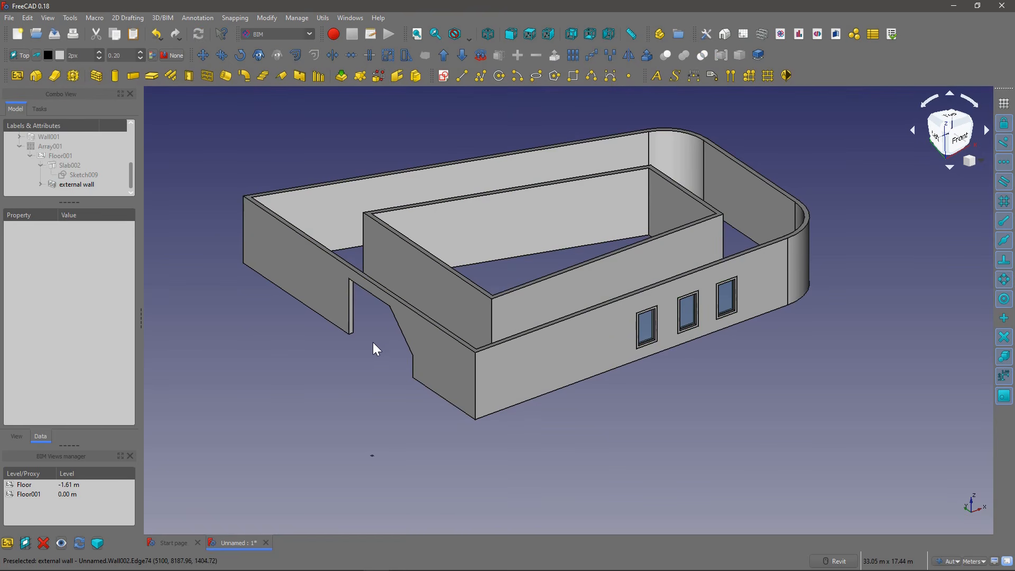
# Step: Show the storey array Array001 again and hide the separate external wall
pyautogui.click(51, 146)
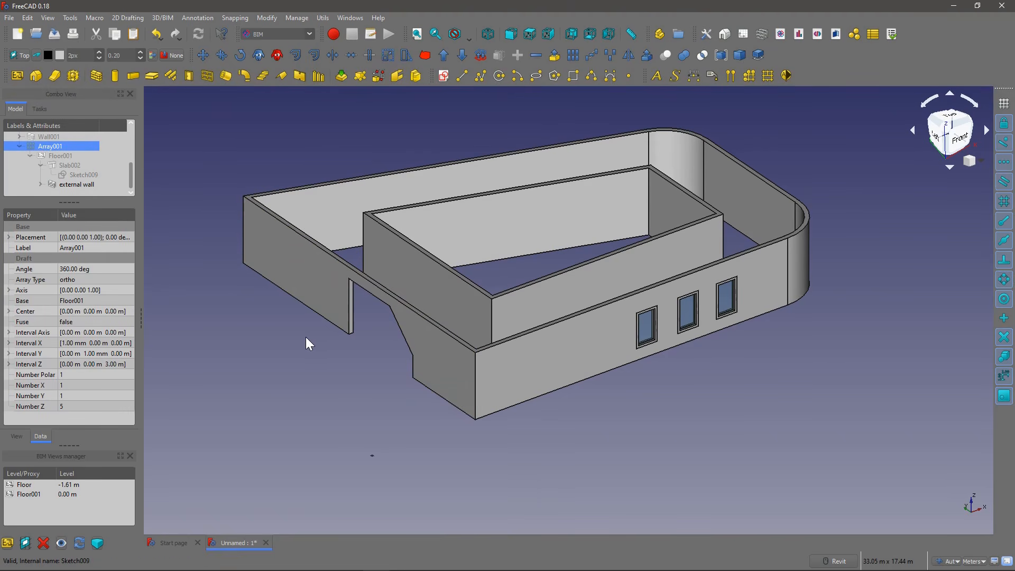
pyautogui.press('space')
pyautogui.scroll(-4, 300, 338)
pyautogui.scroll(2, 304, 238)
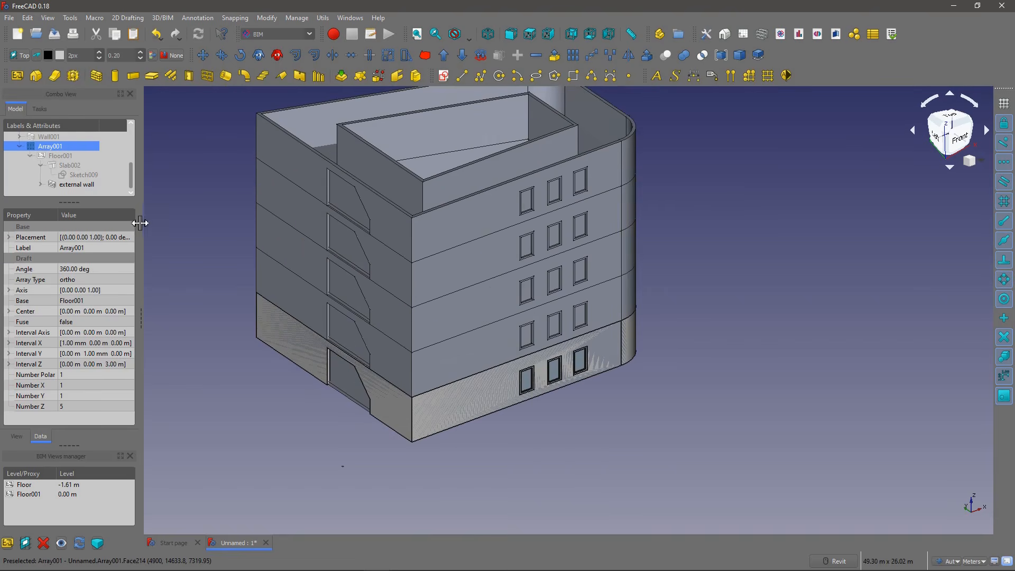
pyautogui.click(81, 184)
pyautogui.keyDown('shift'); pyautogui.moveTo(283, 331); pyautogui.dragTo(420, 337, button='middle'); pyautogui.keyUp('shift')
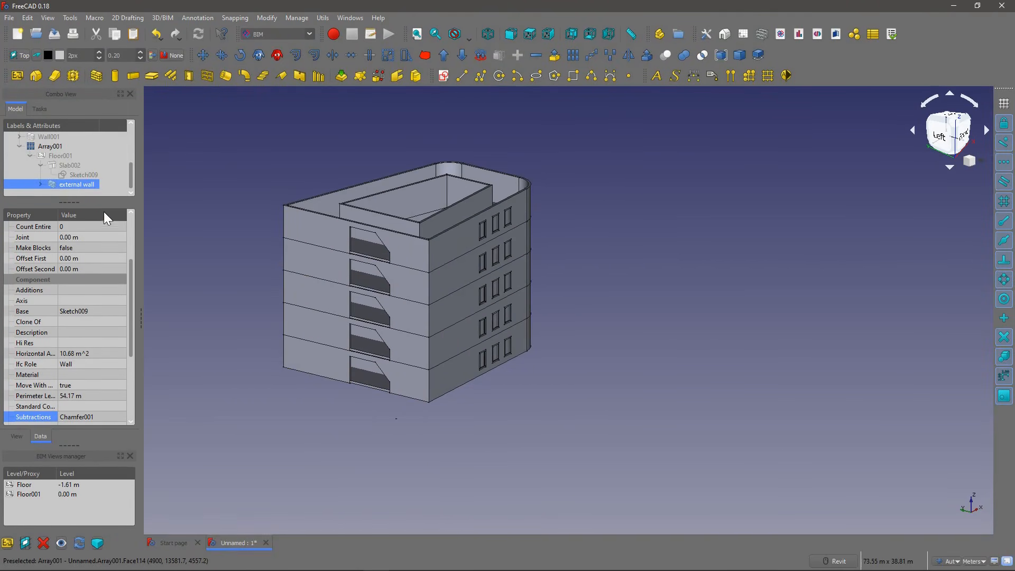
# Step: Expand the external wall in the model tree, select its Chamfer001 subtraction, and close the BIM Views manager
pyautogui.moveTo(72, 199); pyautogui.dragTo(74, 234)
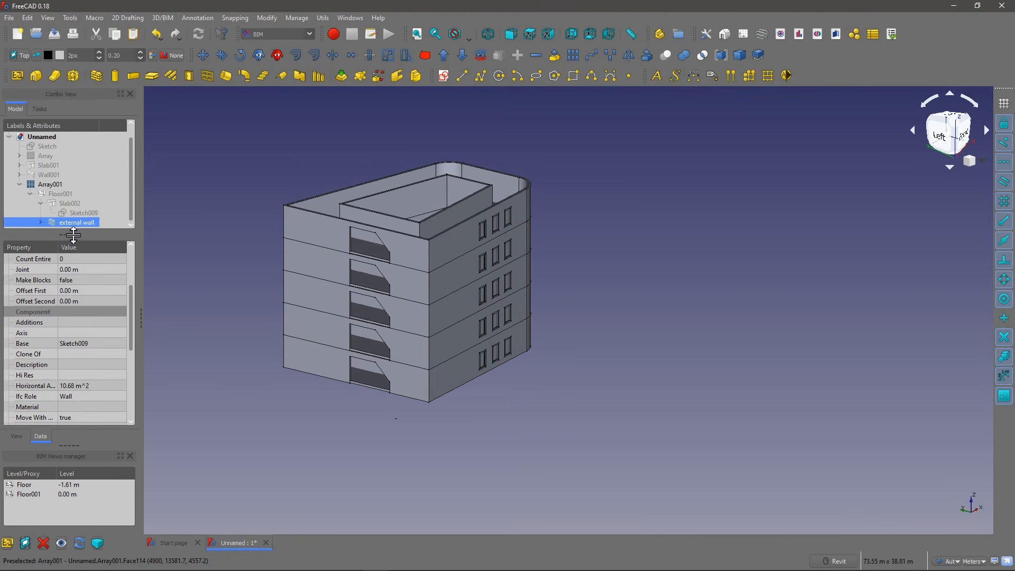
pyautogui.click(40, 222)
pyautogui.scroll(-2, 48, 211)
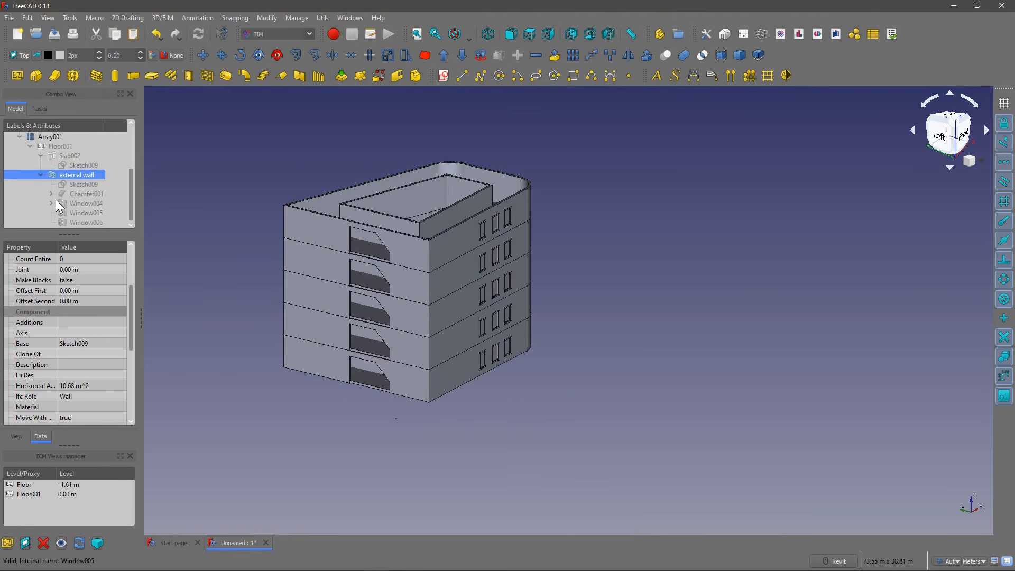
pyautogui.click(82, 194)
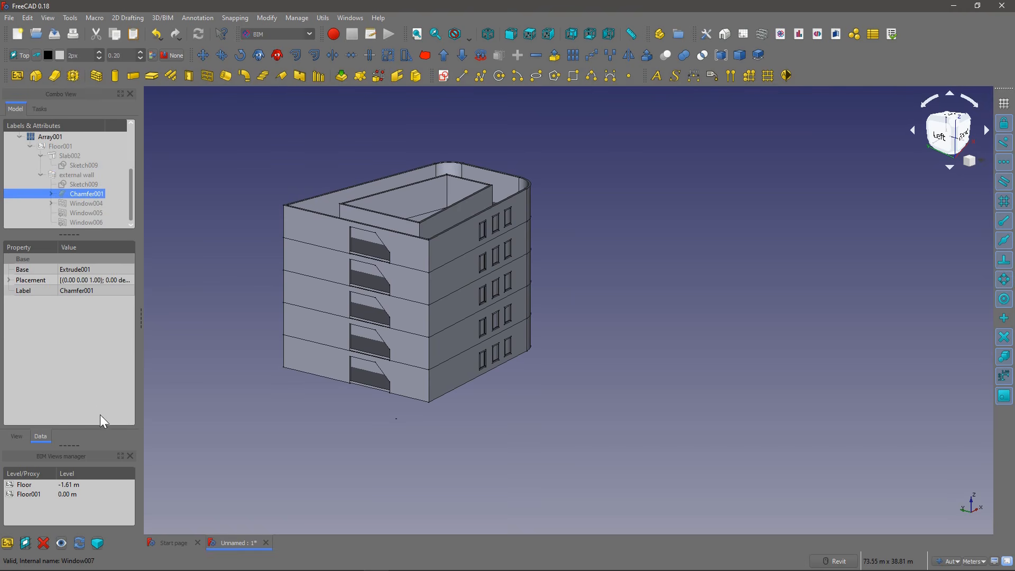
pyautogui.click(130, 455)
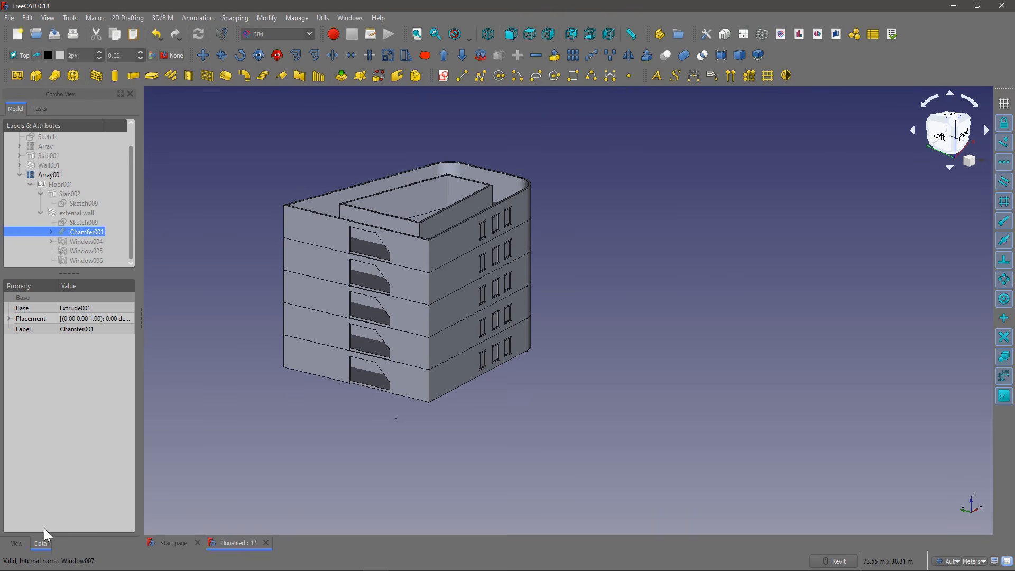
# Step: Edit Chamfer001 and reduce the chamfer length of Edge4 so the wall openings have a smaller cut corner
pyautogui.click(66, 242)
pyautogui.click(75, 233)
pyautogui.doubleClick(75, 233)
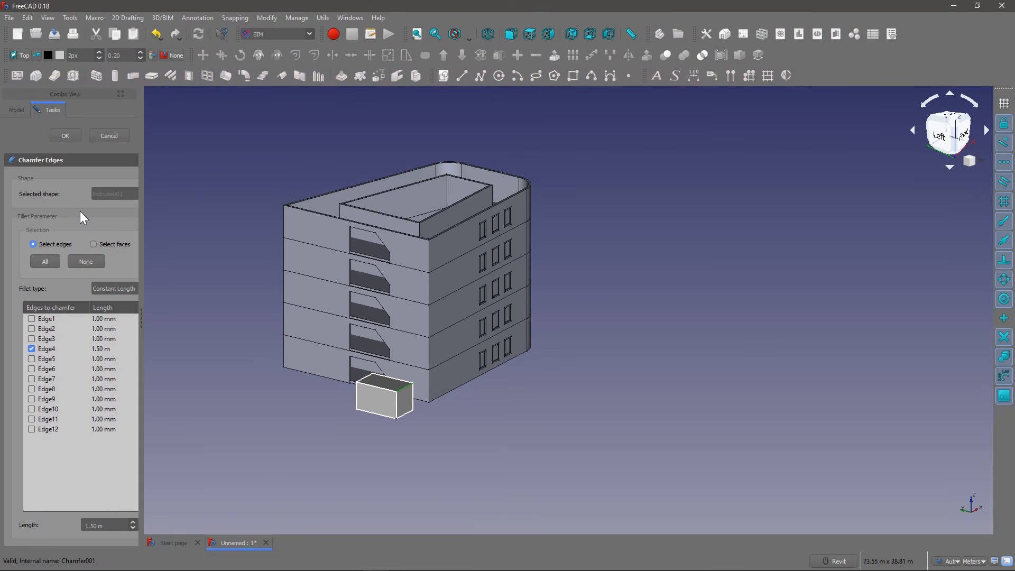
pyautogui.doubleClick(106, 350)
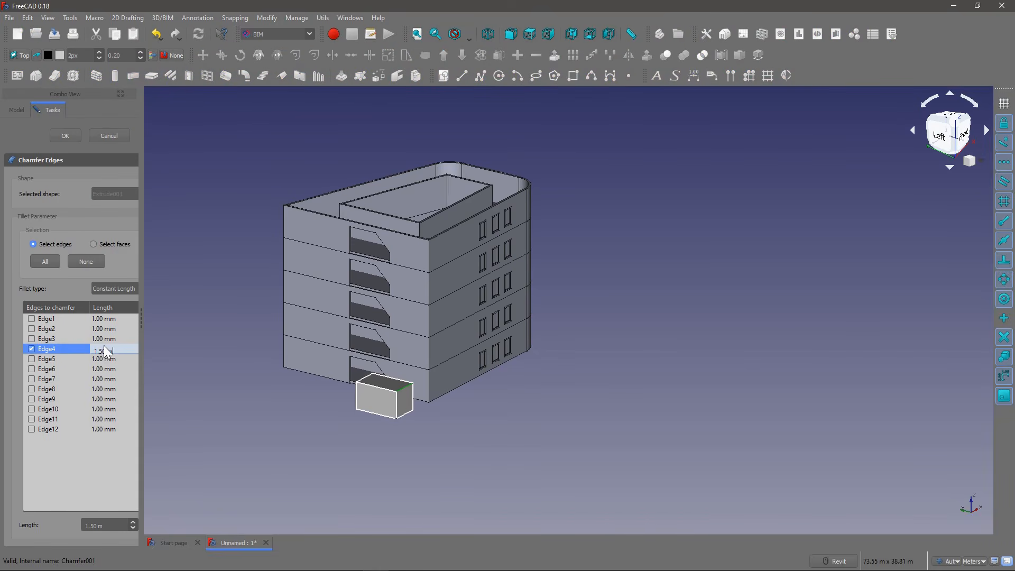
pyautogui.moveTo(113, 351); pyautogui.dragTo(98, 351)
pyautogui.press('Return')
pyautogui.click(63, 136)
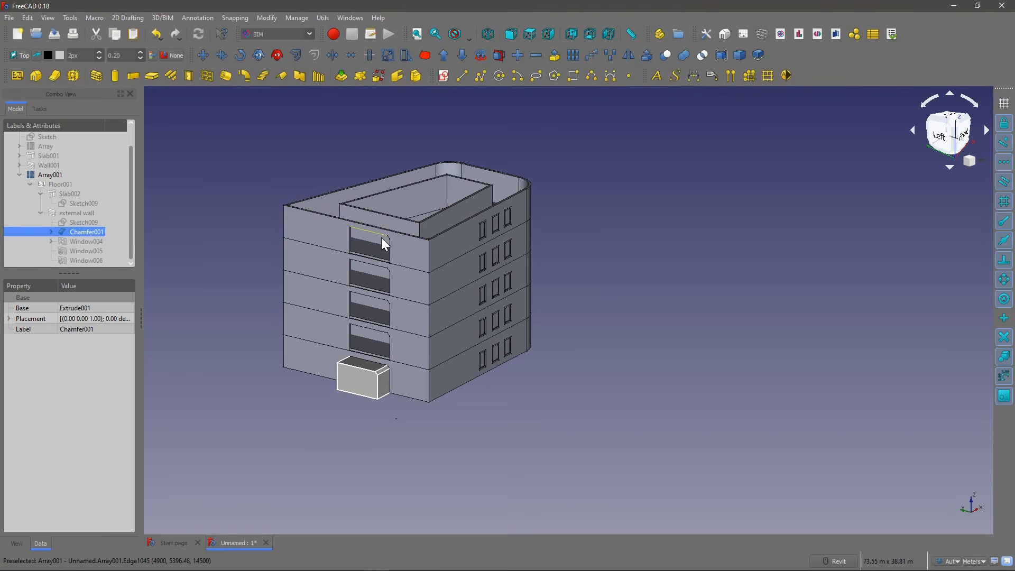
pyautogui.scroll(3, 344, 350)
pyautogui.keyDown('shift'); pyautogui.moveTo(344, 350); pyautogui.dragTo(353, 398, button='middle'); pyautogui.keyUp('shift')
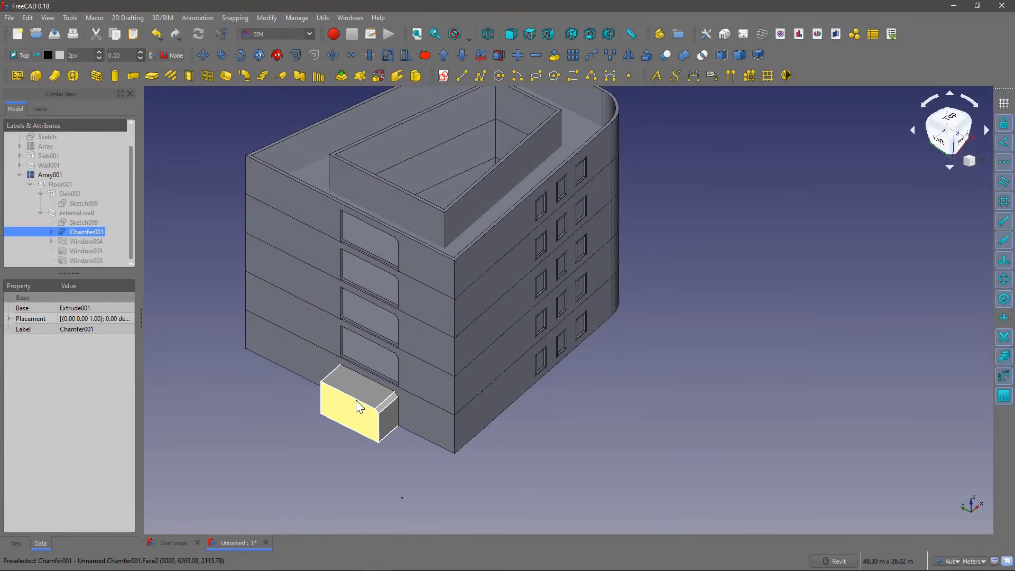
# Step: Edit Sketch011 beneath Chamfer001 and stretch its rectangle along X so the block also cuts through the inner wall
pyautogui.click(52, 231)
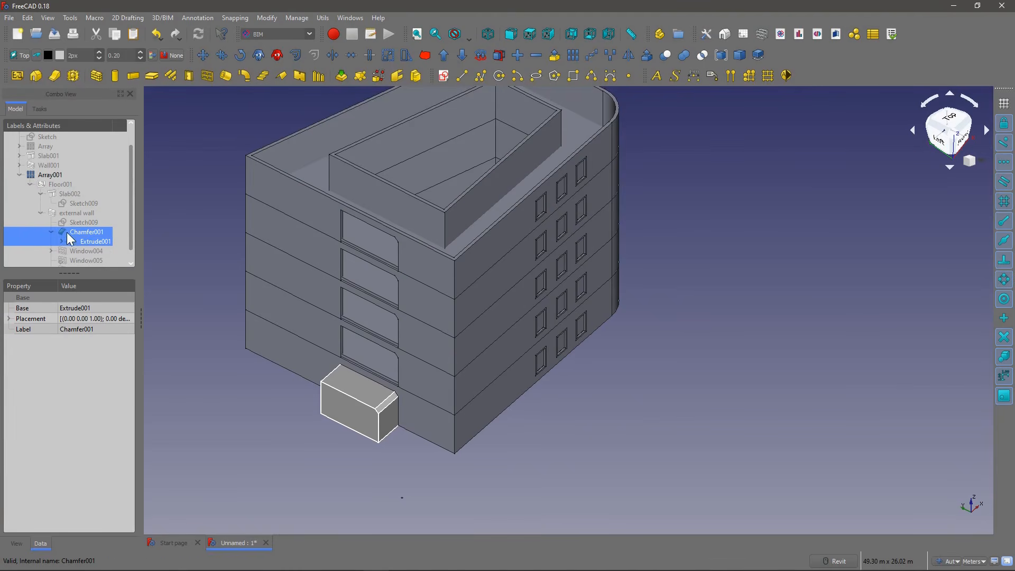
pyautogui.click(61, 232)
pyautogui.click(100, 241)
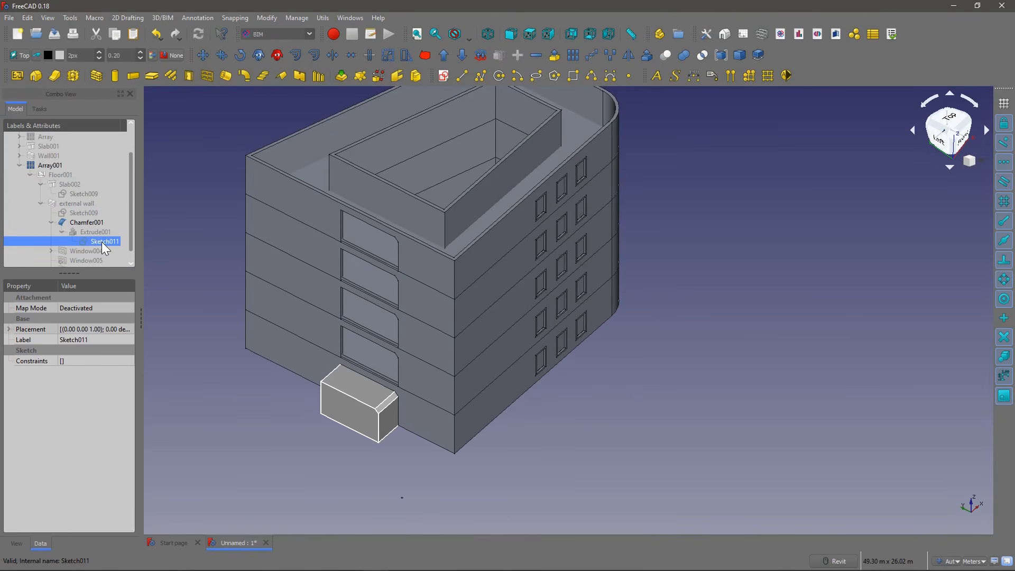
pyautogui.doubleClick(102, 242)
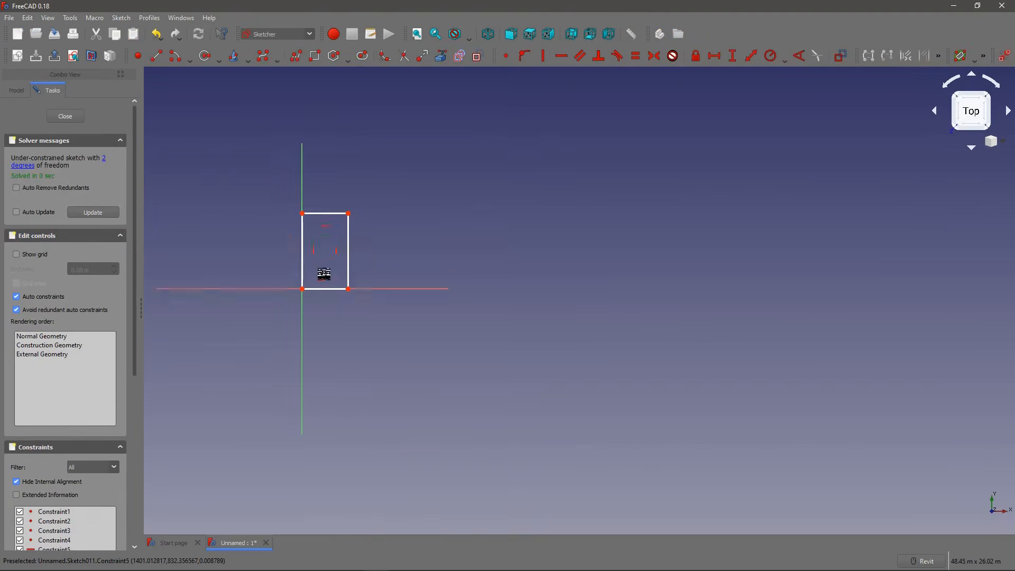
pyautogui.moveTo(317, 295); pyautogui.dragTo(448, 288)
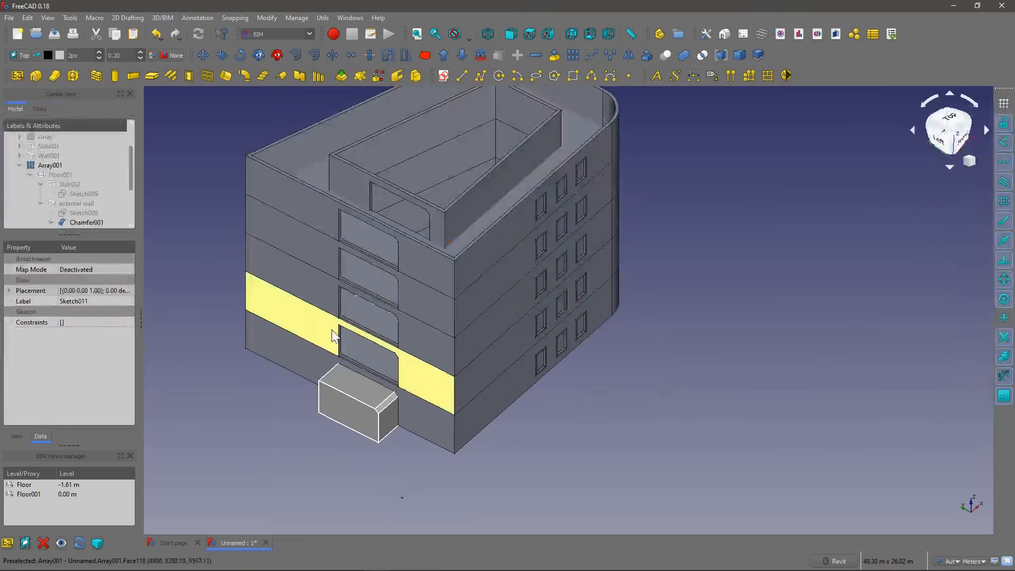
pyautogui.keyDown('shift'); pyautogui.moveTo(398, 287); pyautogui.dragTo(371, 325, button='middle'); pyautogui.keyUp('shift')
pyautogui.scroll(-2, 371, 324)
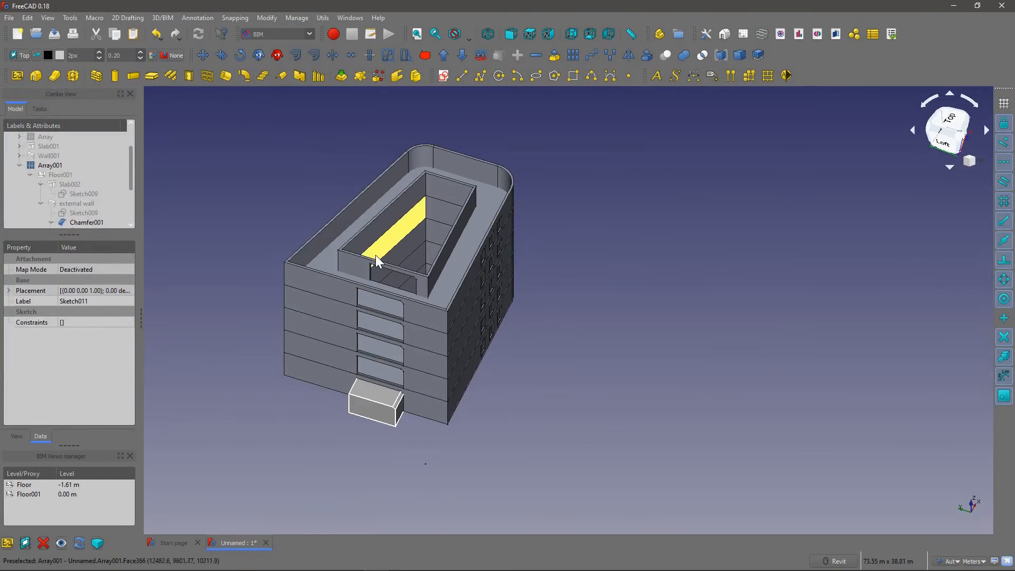
# Step: Expand the constraints of Sketch009 beneath Slab002 and set its width constraint to 4 m to narrow every storey
pyautogui.keyDown('shift'); pyautogui.moveTo(430, 269); pyautogui.dragTo(272, 268, button='middle'); pyautogui.keyUp('shift')
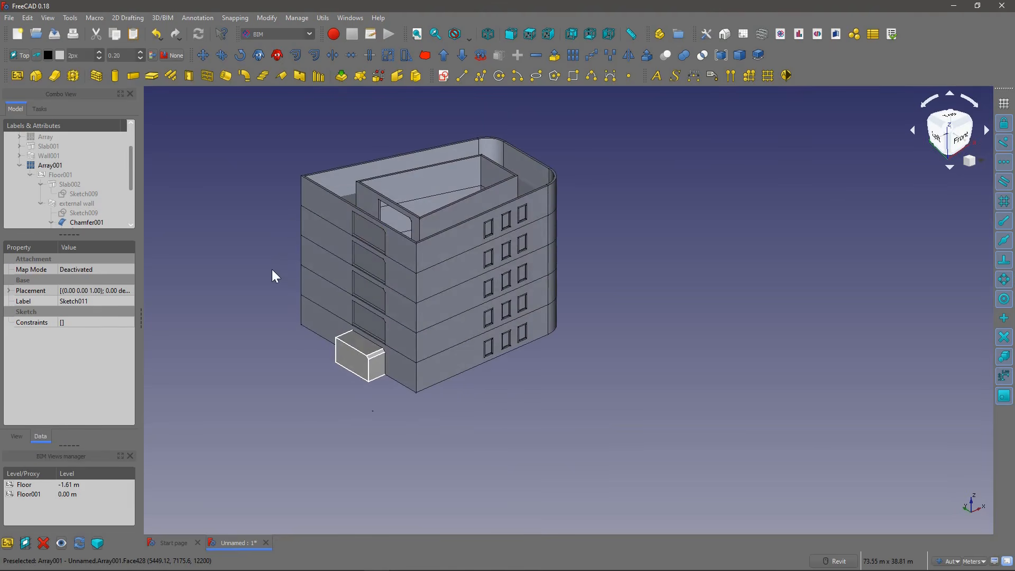
pyautogui.keyDown('shift'); pyautogui.moveTo(343, 208); pyautogui.dragTo(257, 259, button='middle'); pyautogui.keyUp('shift')
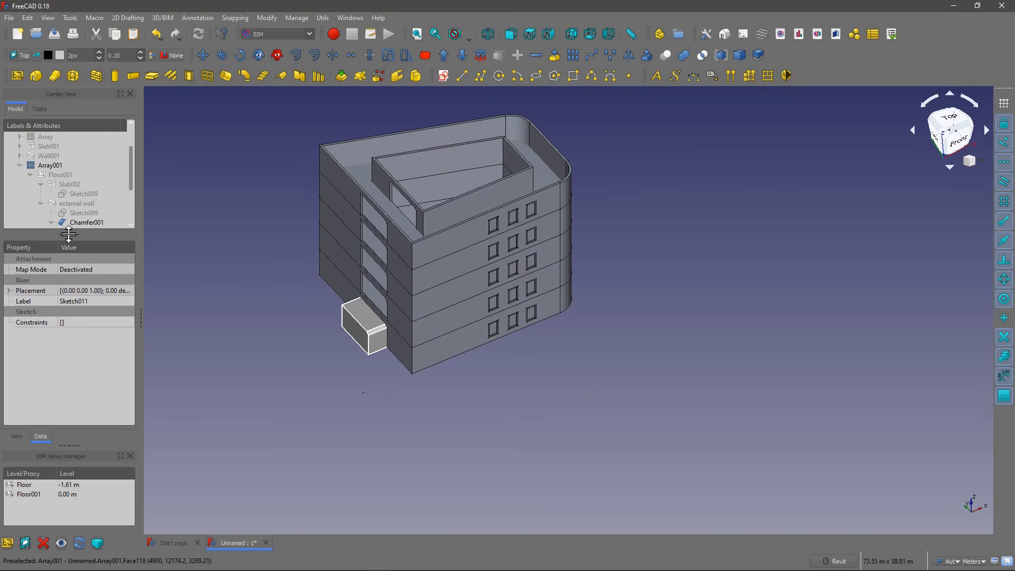
pyautogui.moveTo(68, 234); pyautogui.dragTo(69, 263)
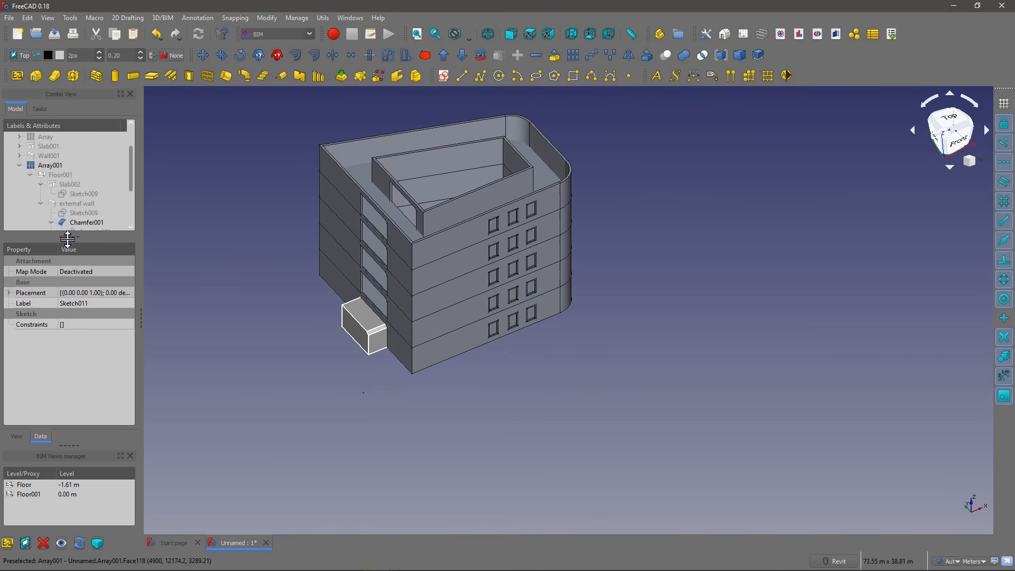
pyautogui.click(83, 196)
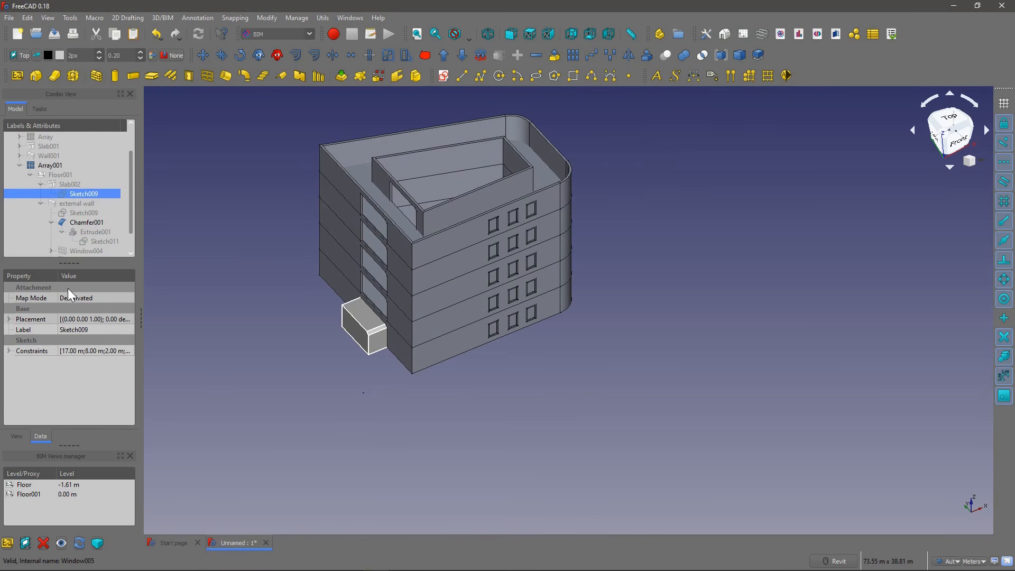
pyautogui.click(9, 351)
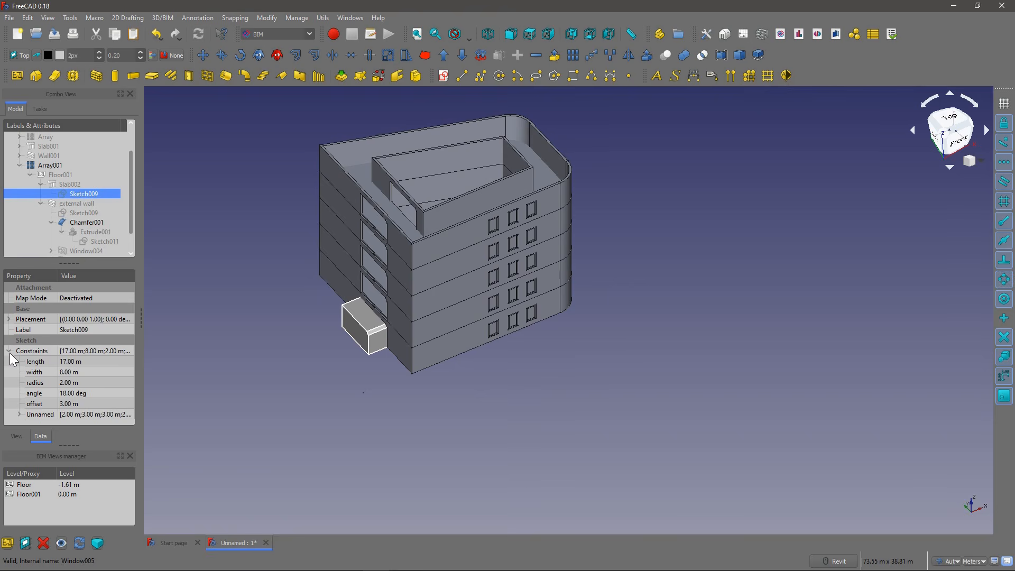
pyautogui.click(92, 361)
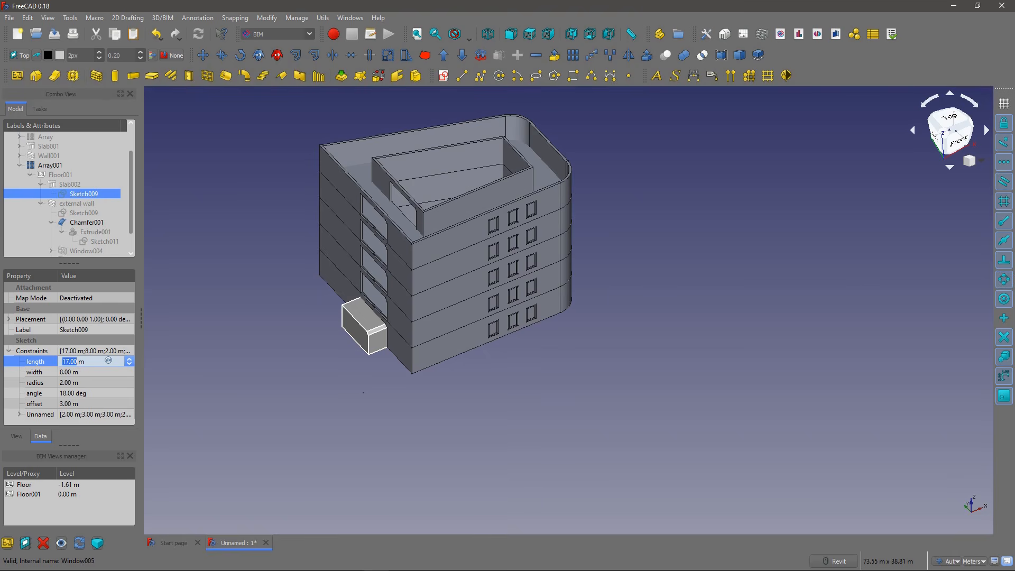
pyautogui.click(80, 371)
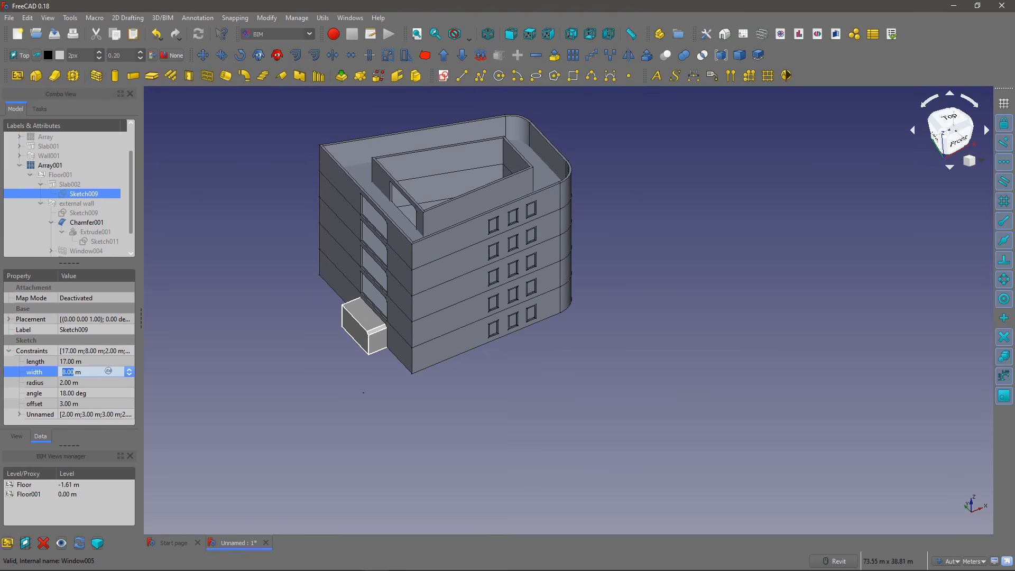
pyautogui.write('4')
pyautogui.click(87, 402)
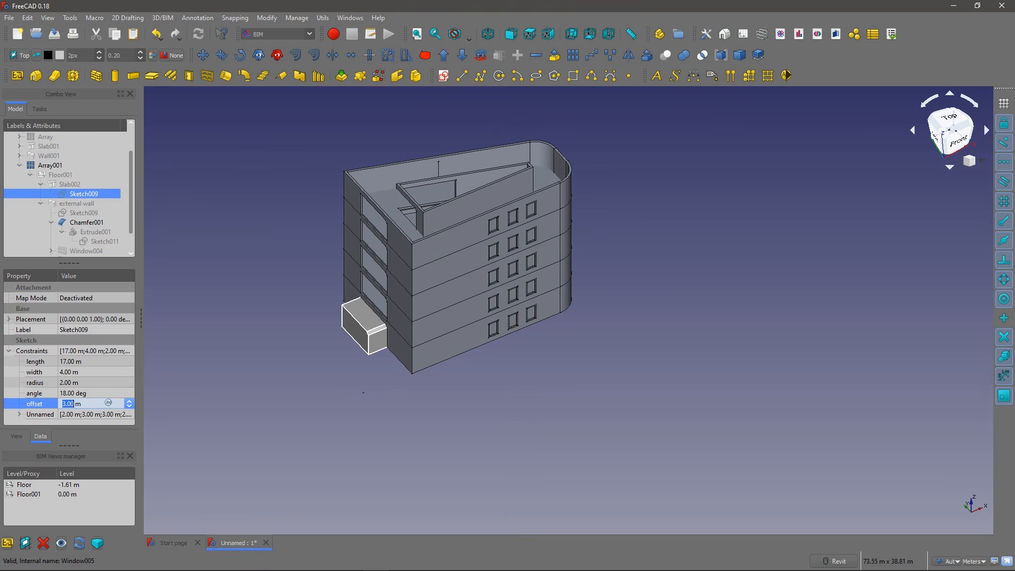
# Step: Examine the chamfered wall openings of the narrowed building up close and clear the sketch selection
pyautogui.moveTo(385, 230); pyautogui.dragTo(379, 279, button='middle')
pyautogui.scroll(3, 422, 277)
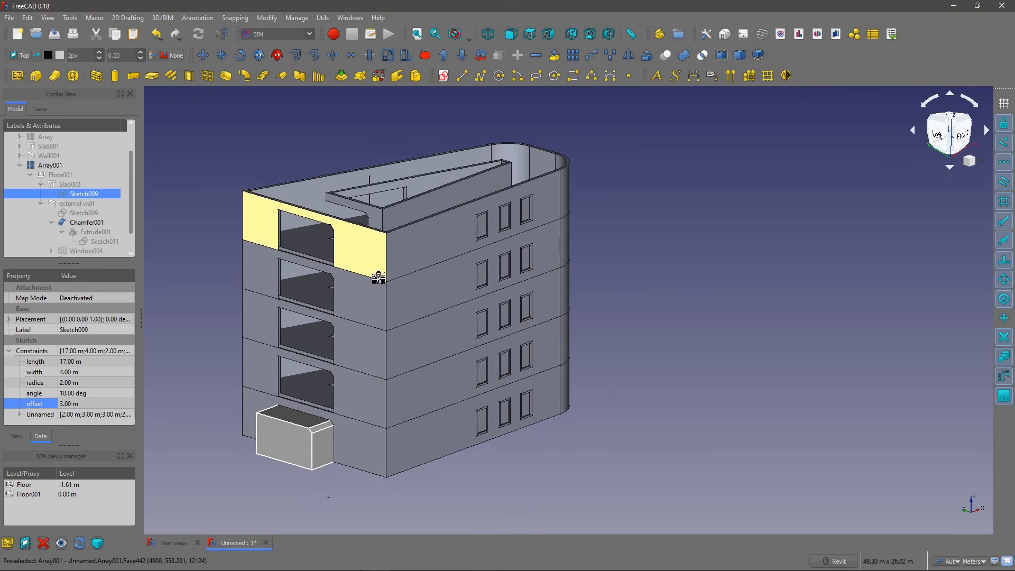
pyautogui.rightClick(375, 316)
pyautogui.press('Escape')
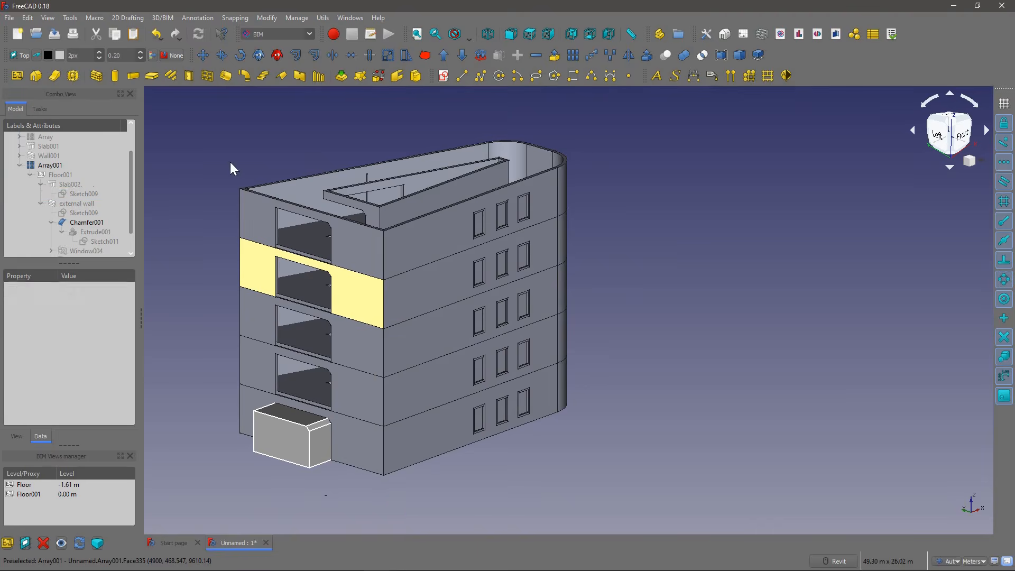